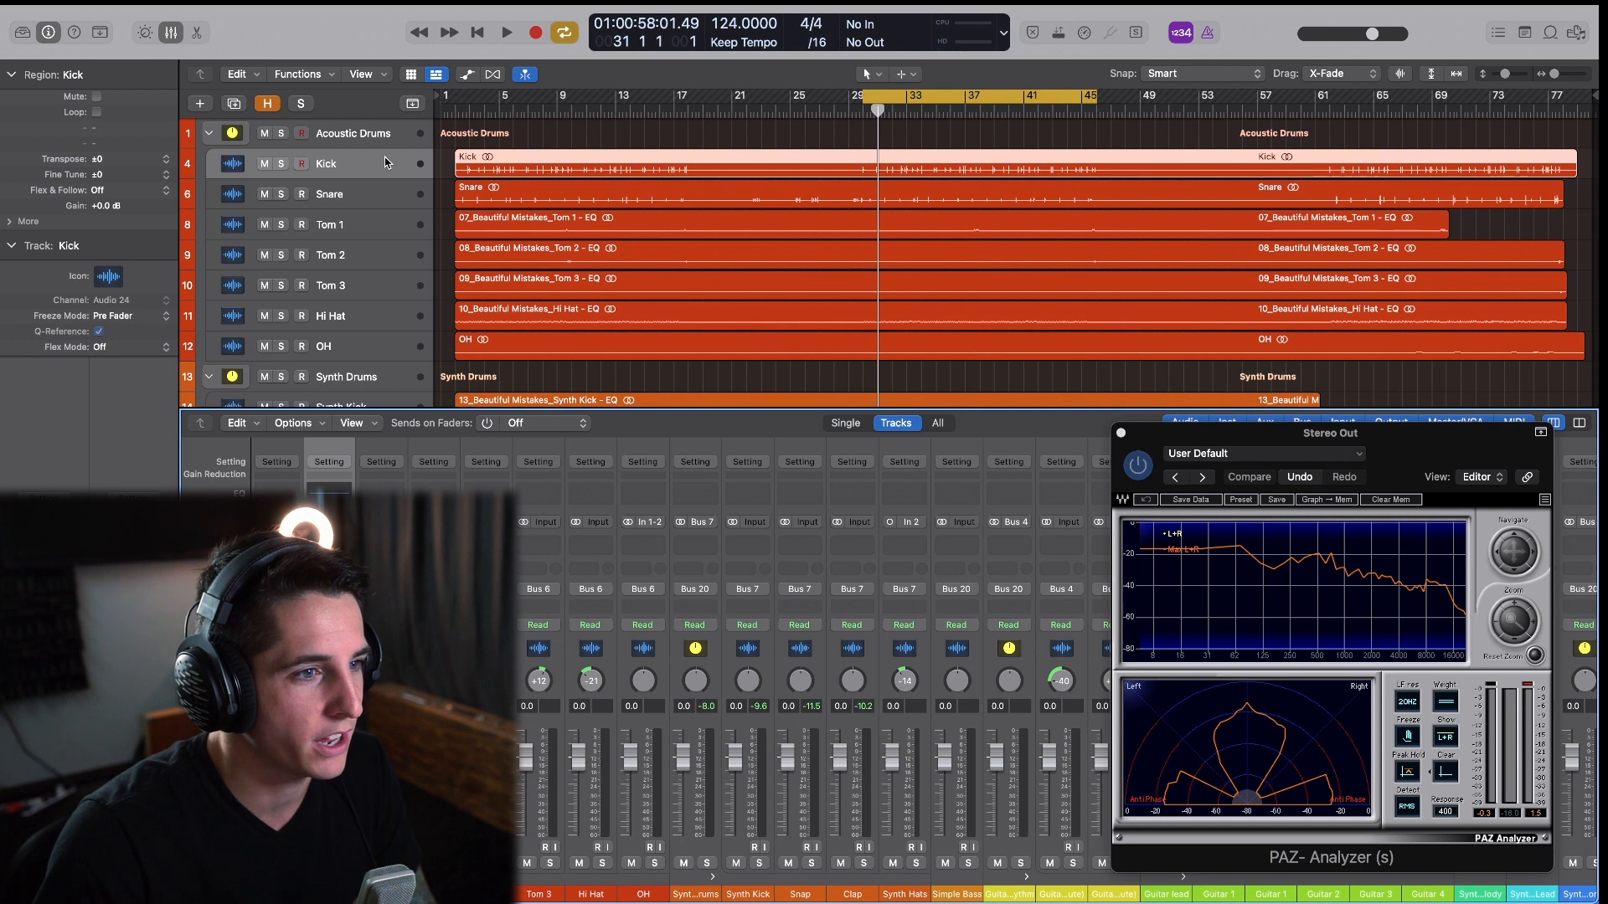
Deselect the Kick region and audition the mix from bar 31 with no track soloed while looking over the drum tracks.
{"action": "key", "text": "s"}
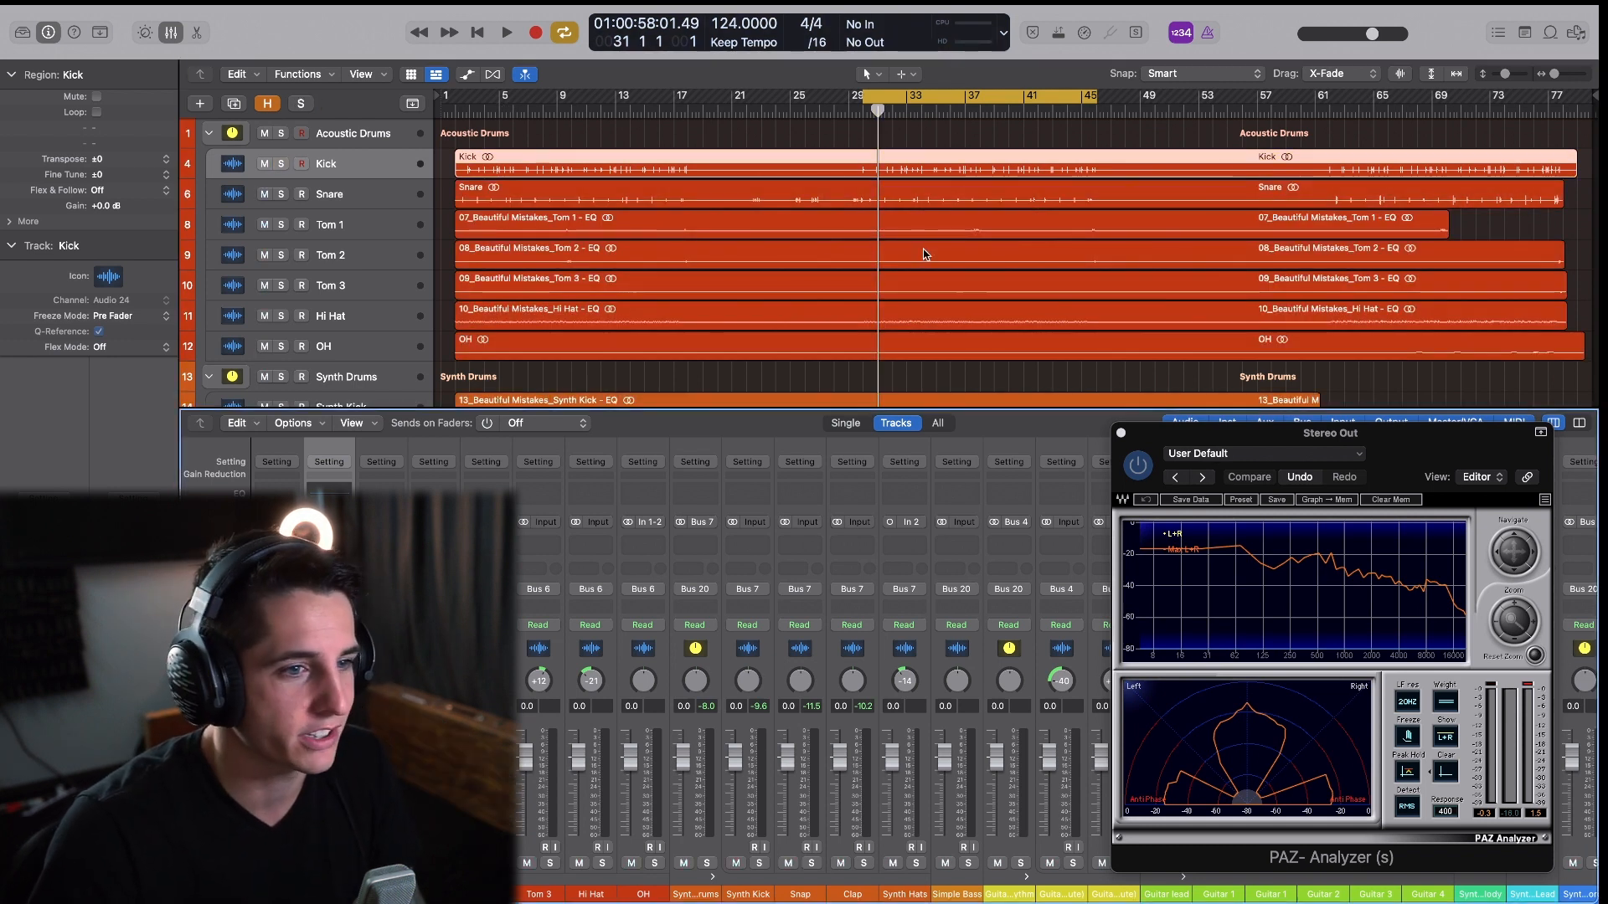
{"action": "scroll", "coordinate": [928, 244], "scroll_direction": "down", "scroll_amount": 10}
{"action": "scroll", "coordinate": [944, 247], "scroll_direction": "up", "scroll_amount": 10}
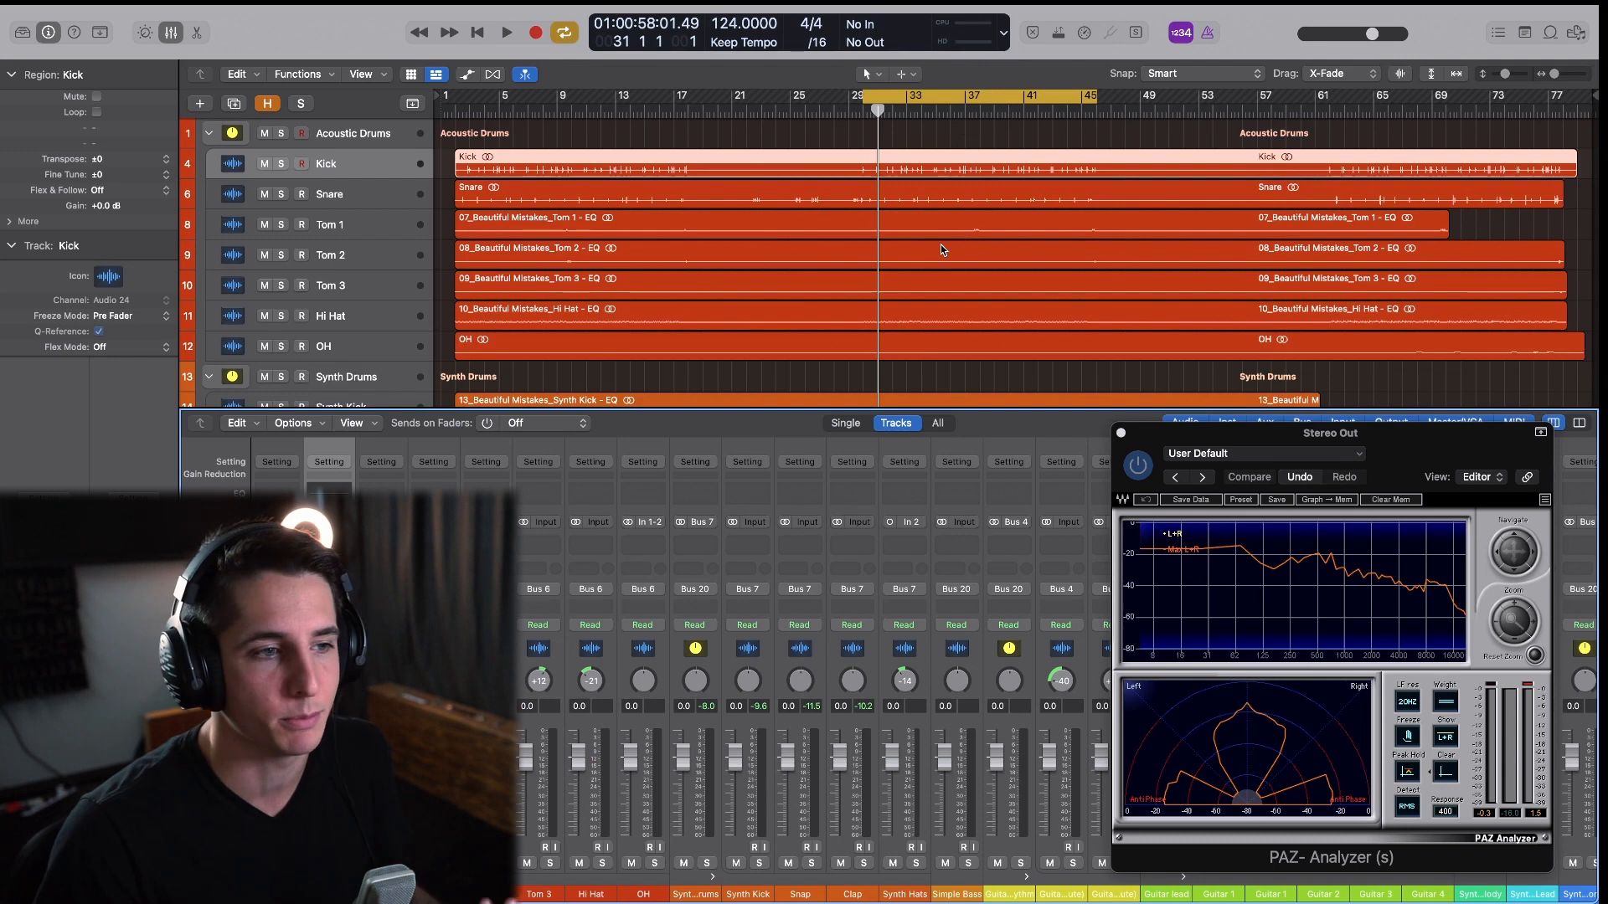
{"action": "left_click", "coordinate": [961, 135]}
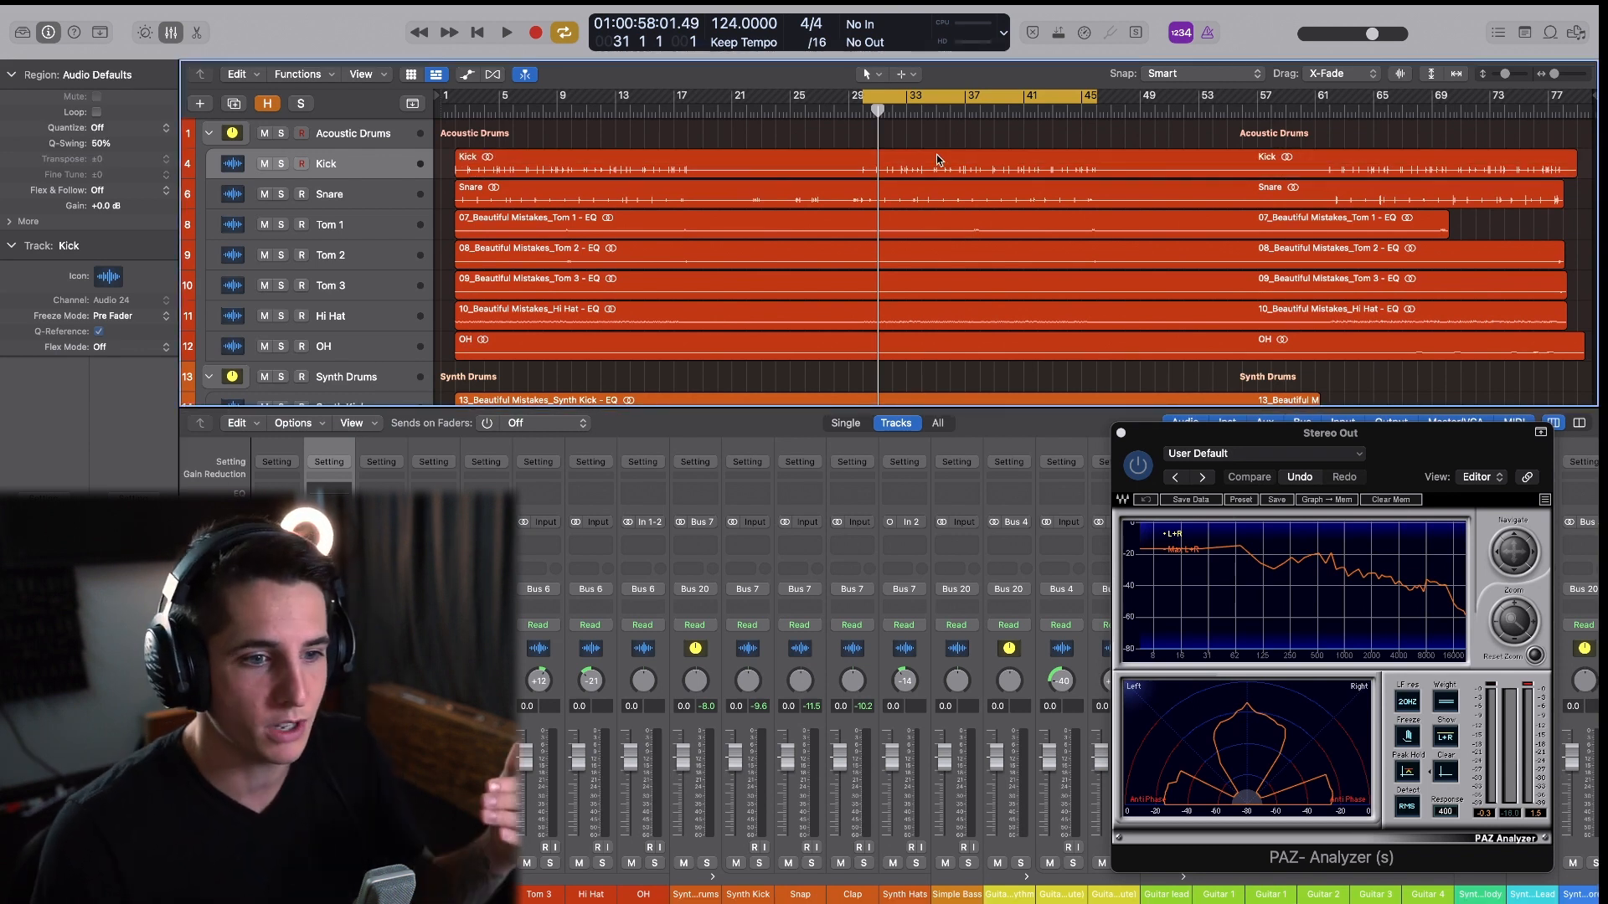
{"action": "key", "text": "space"}
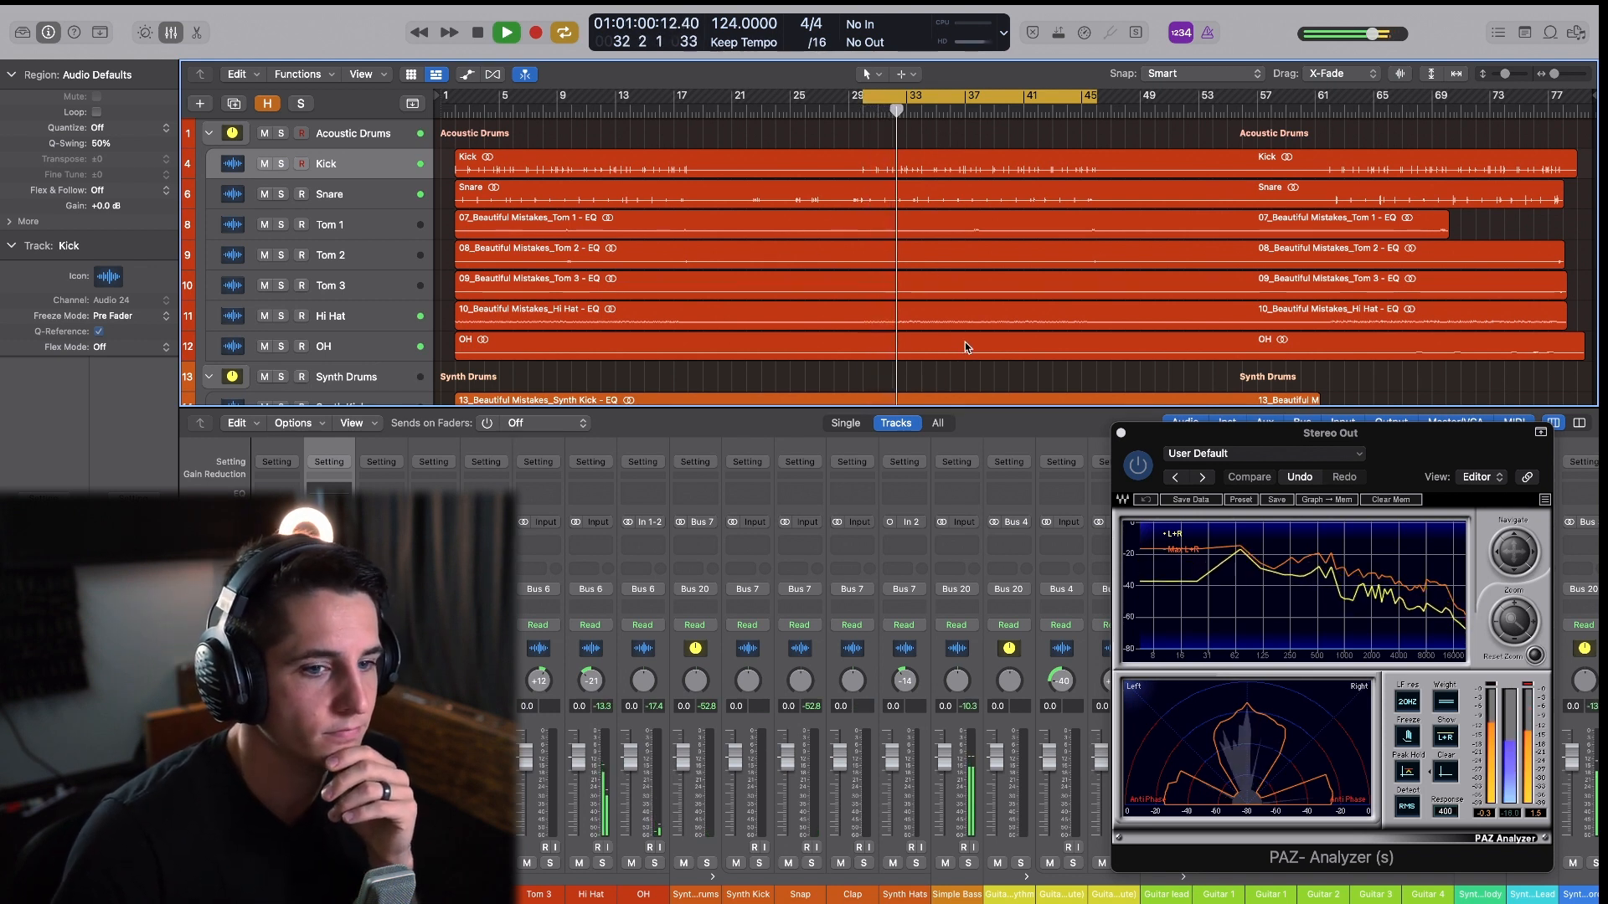
{"action": "scroll", "coordinate": [966, 342], "scroll_direction": "down", "scroll_amount": 1}
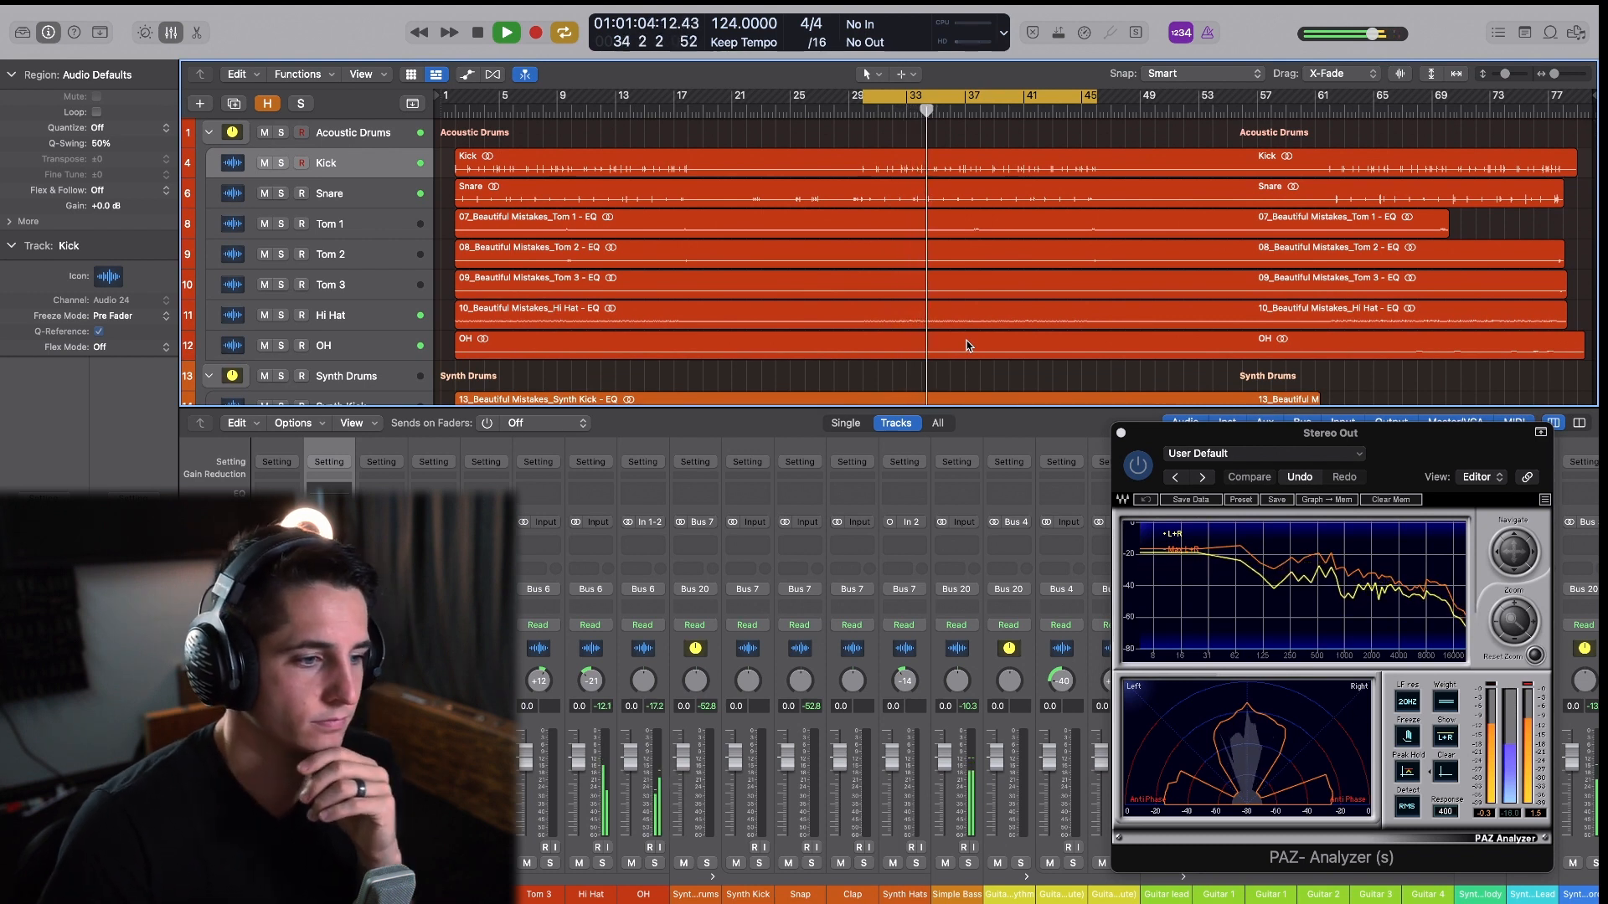
{"action": "scroll", "coordinate": [986, 266], "scroll_direction": "down", "scroll_amount": 5}
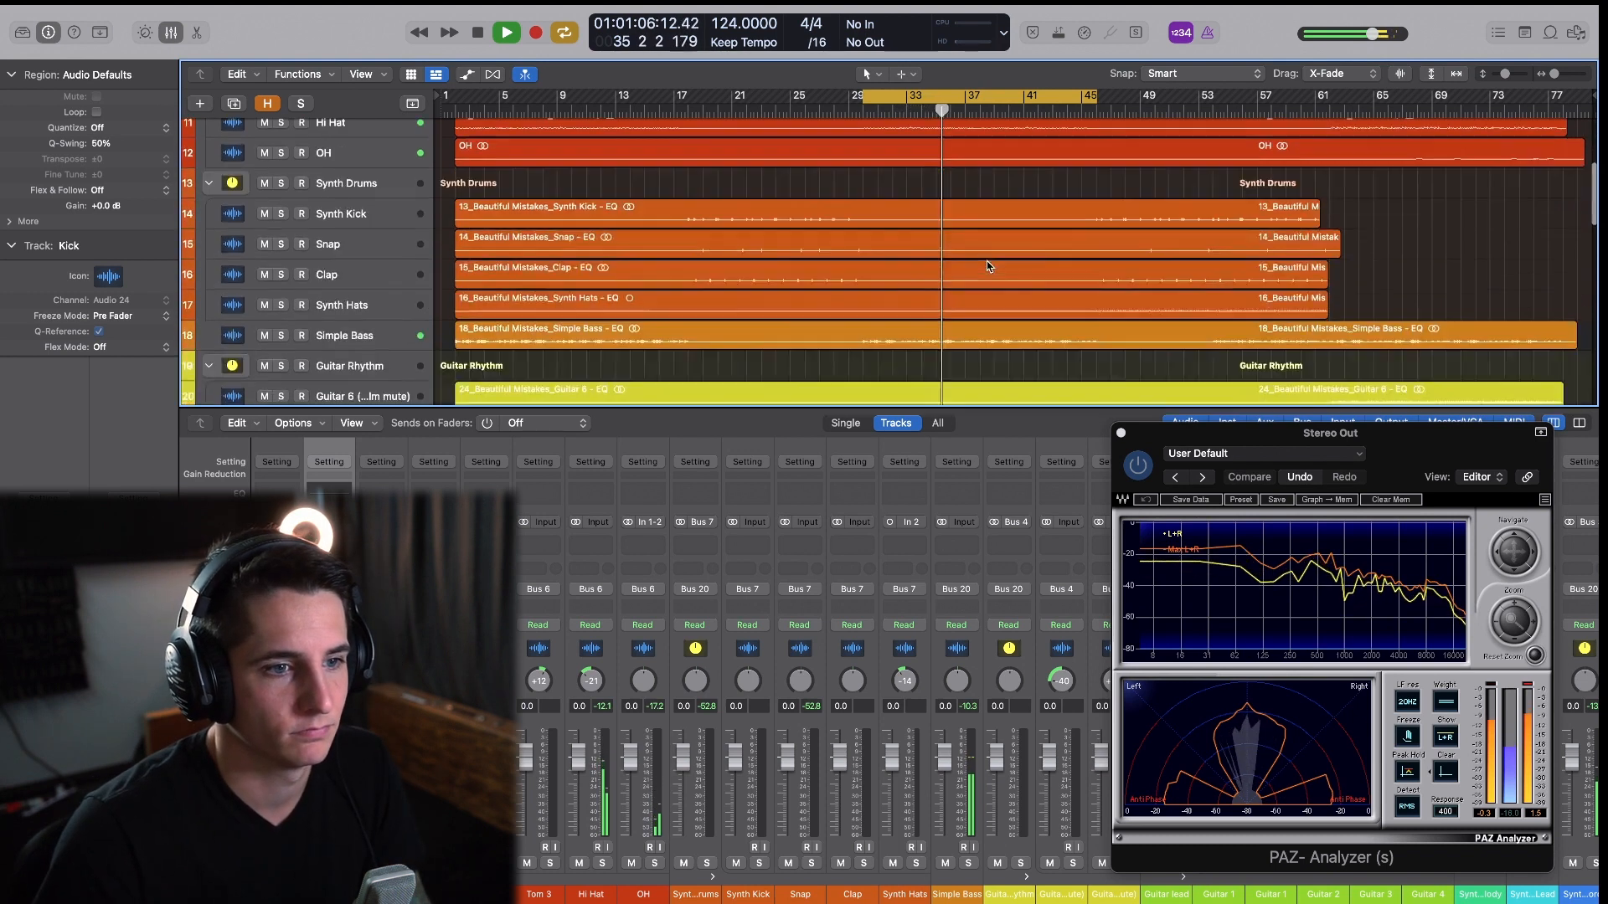
{"action": "scroll", "coordinate": [987, 266], "scroll_direction": "up", "scroll_amount": 5}
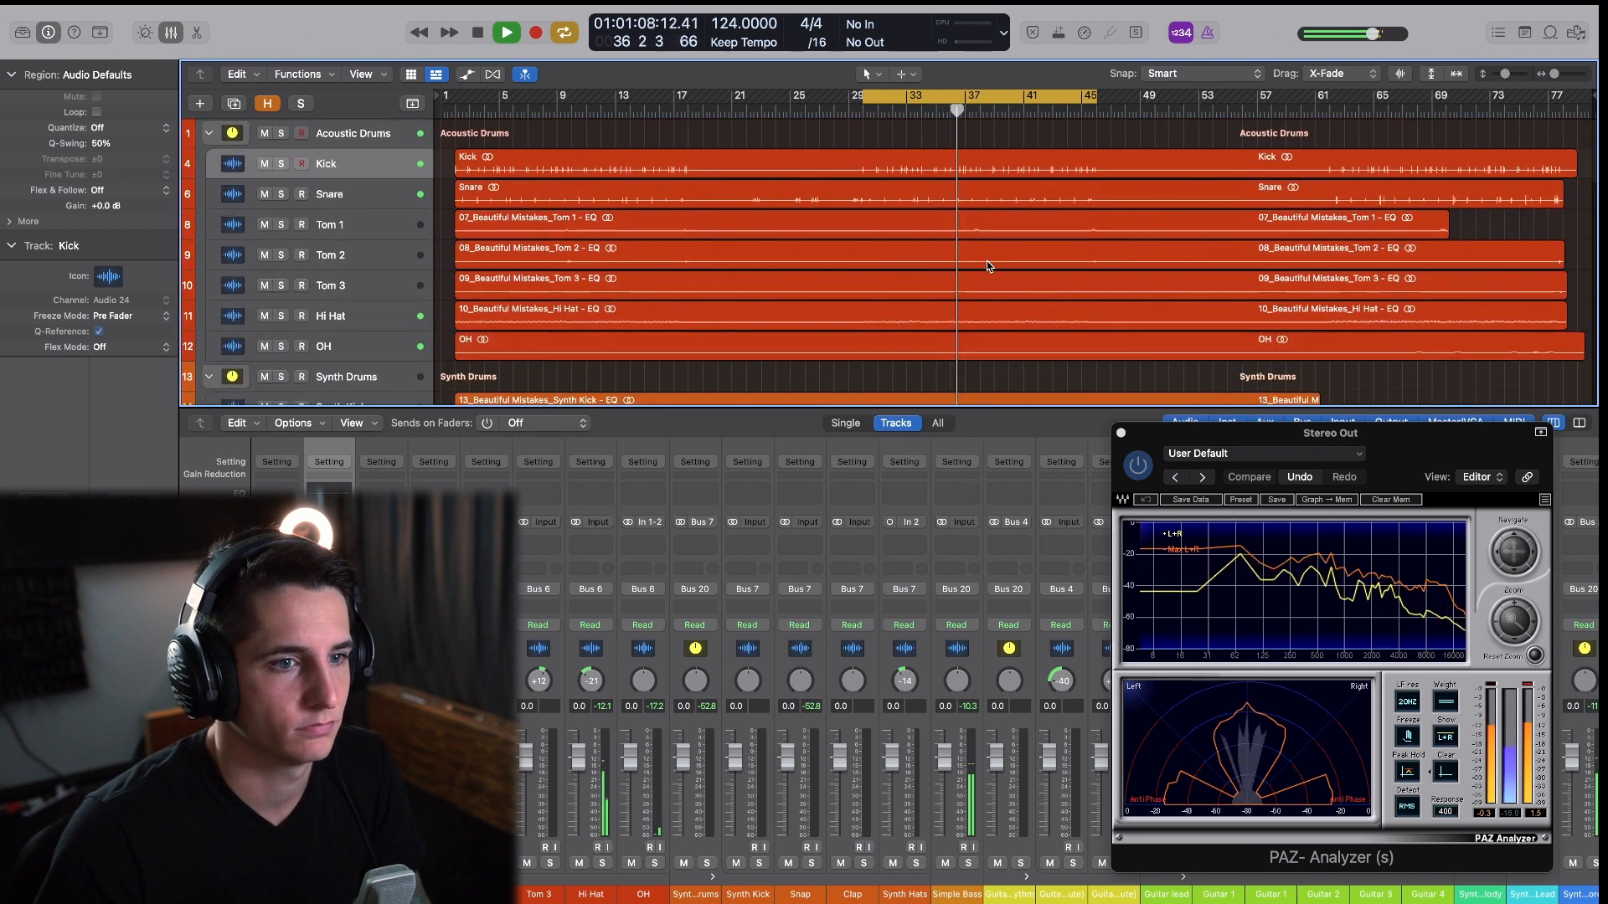
{"action": "key", "text": "space"}
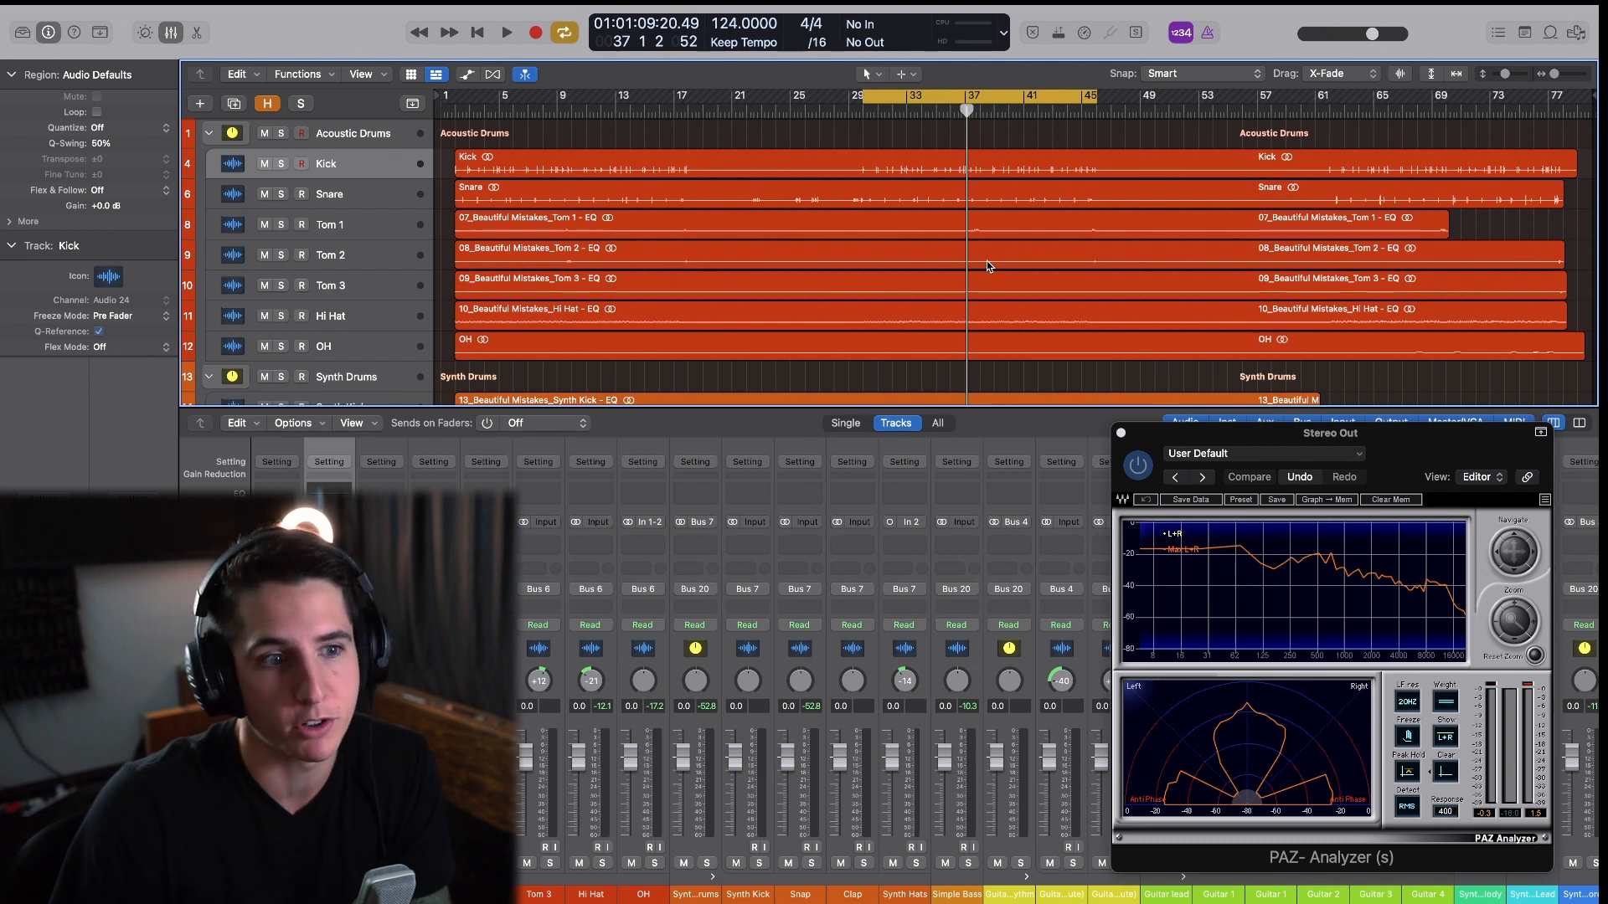
Solo the Kick track, play it from the cycle start, and insert a Channel EQ on it.
{"action": "key", "text": "Return"}
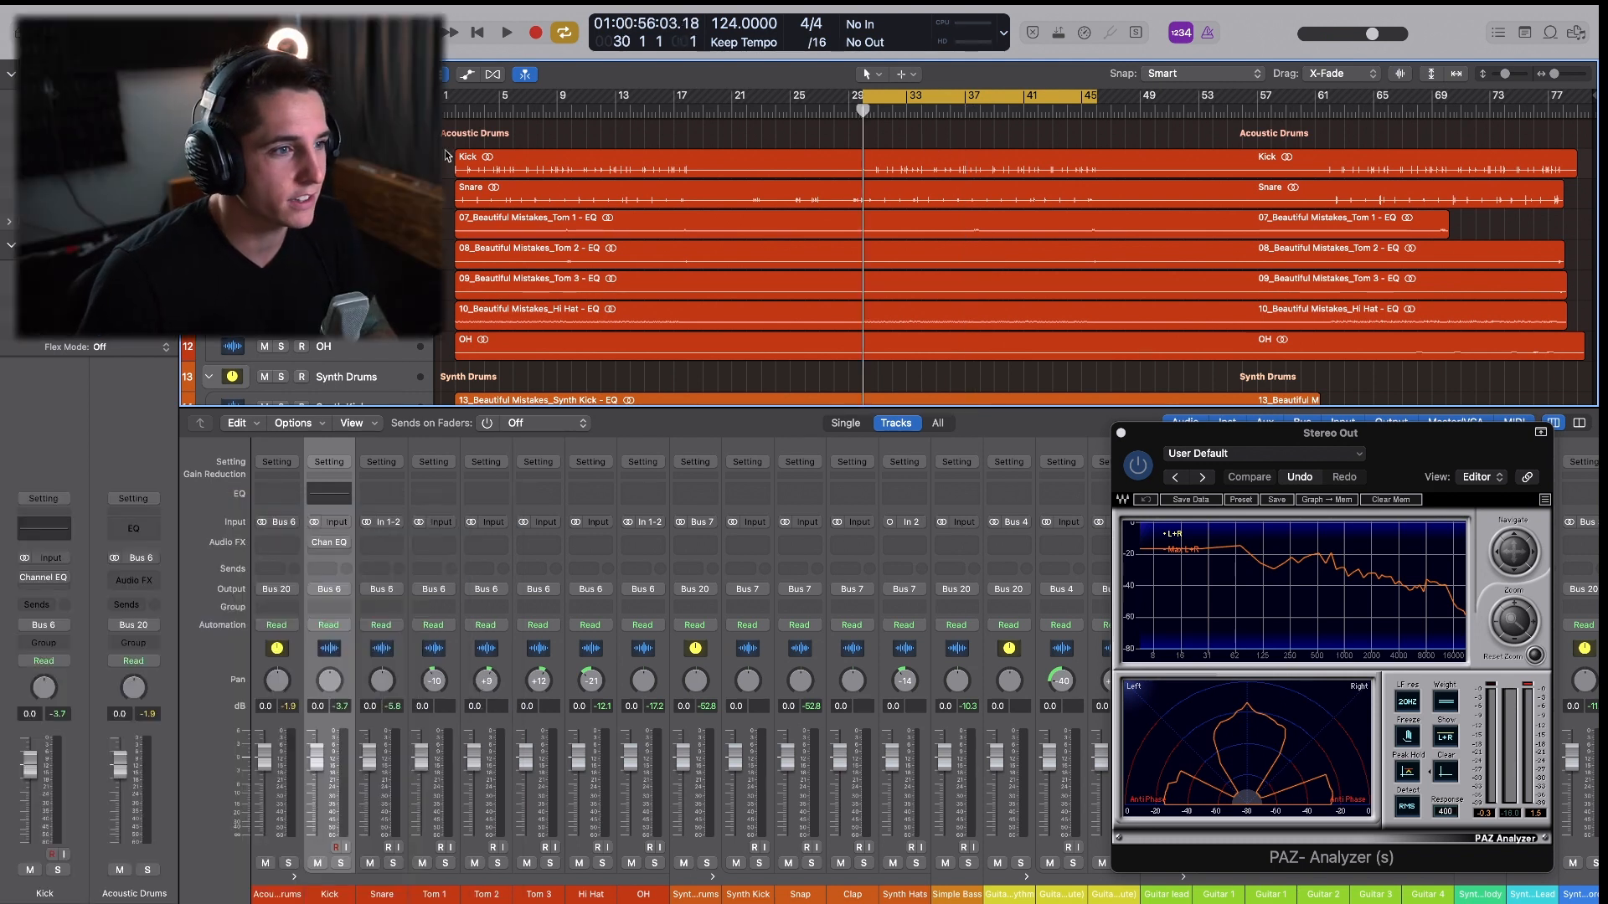
{"action": "key", "text": "ctrl+s"}
{"action": "key", "text": "space"}
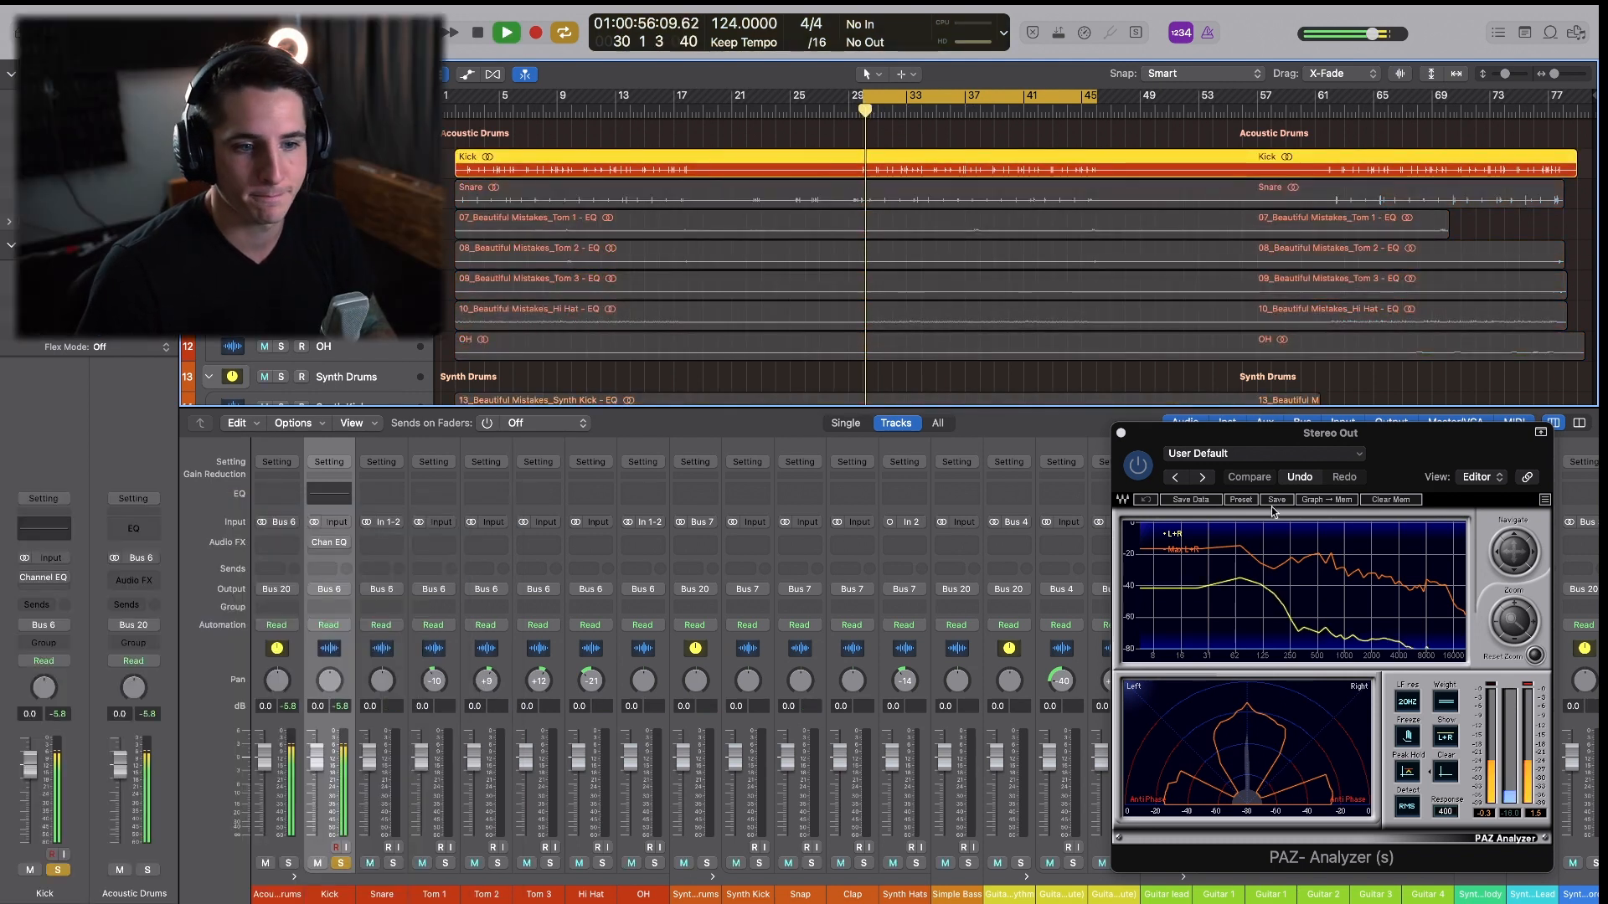
{"action": "left_click", "coordinate": [329, 493]}
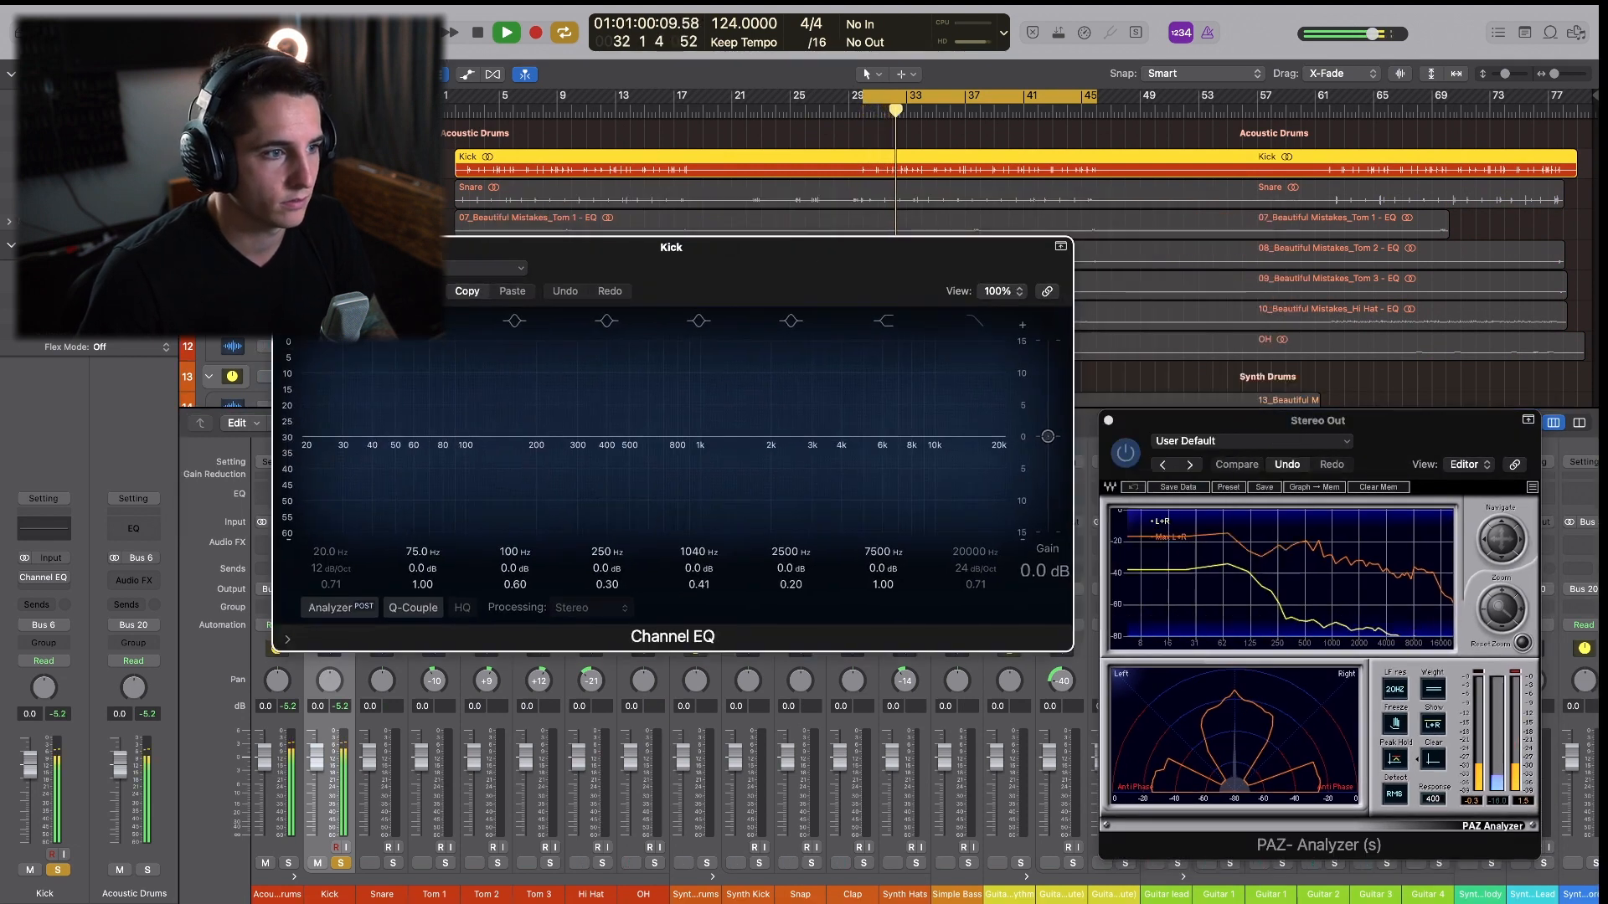
{"action": "left_click_drag", "start_coordinate": [651, 266], "coordinate": [634, 340]}
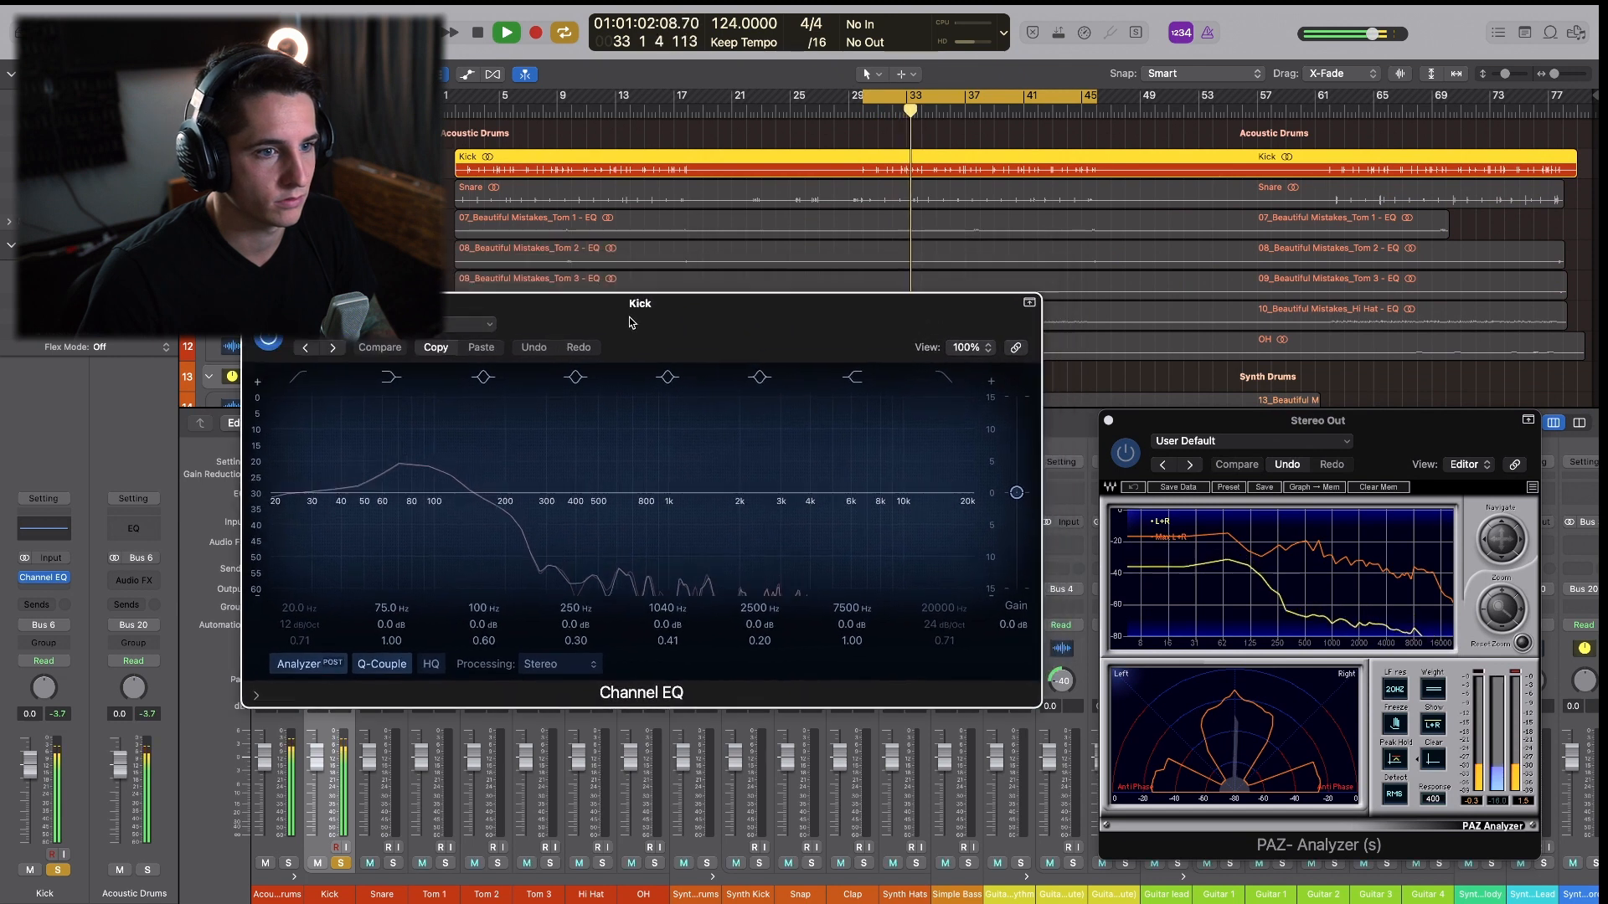
{"action": "key", "text": "space"}
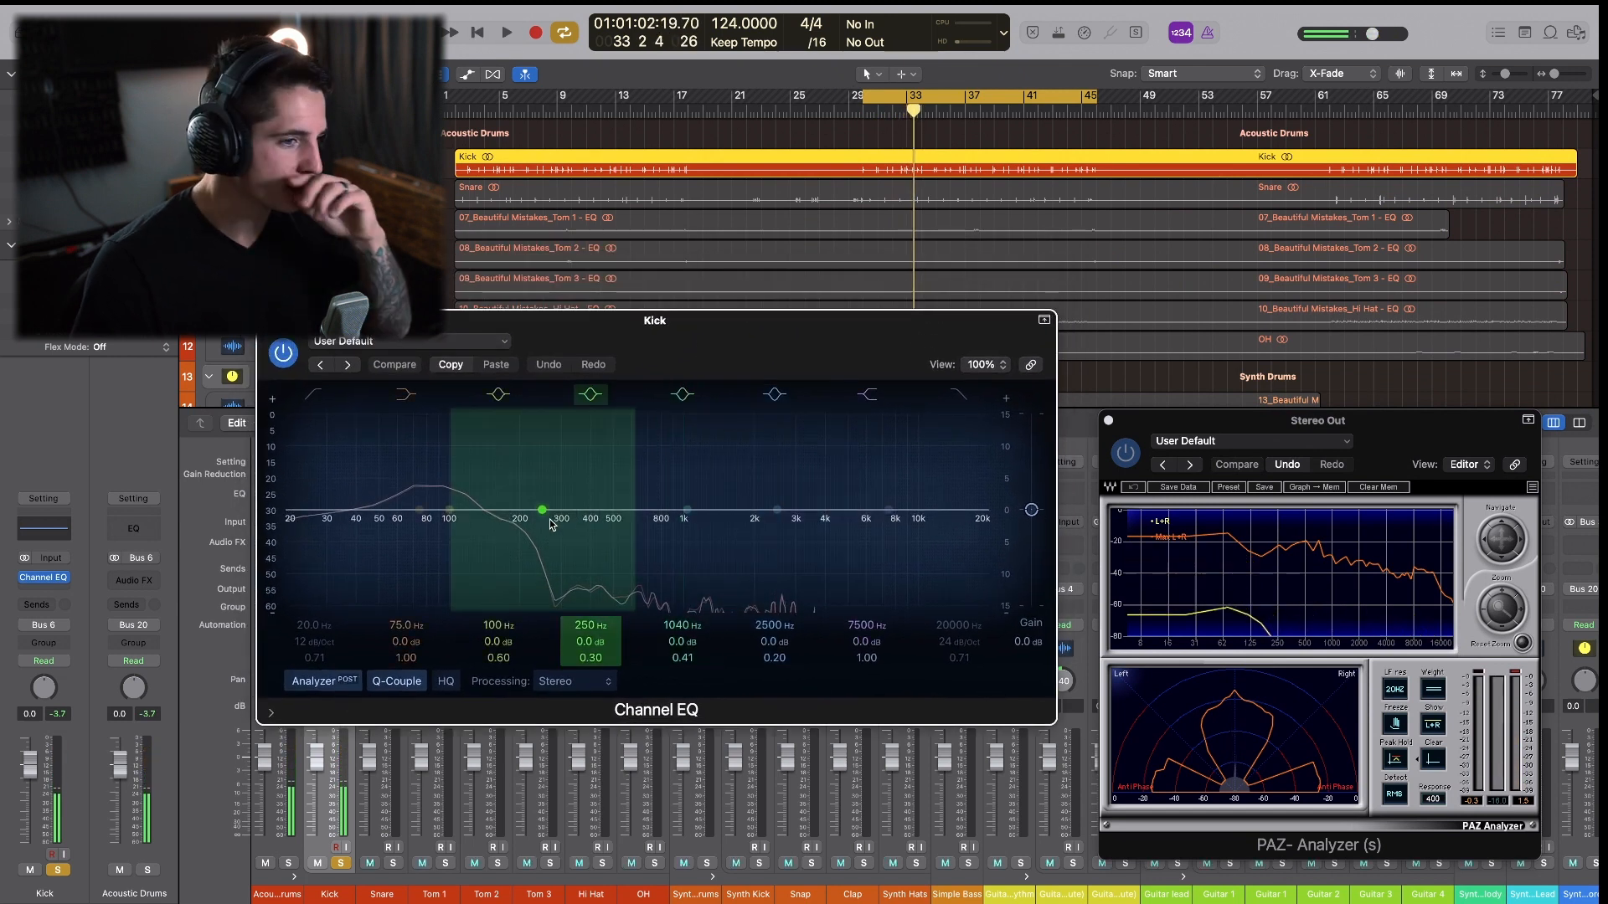
Cut the kick's low-mid EQ band to about -2.9 dB at 122 Hz with a Q of 0.88.
{"action": "left_click_drag", "start_coordinate": [543, 509], "coordinate": [484, 528]}
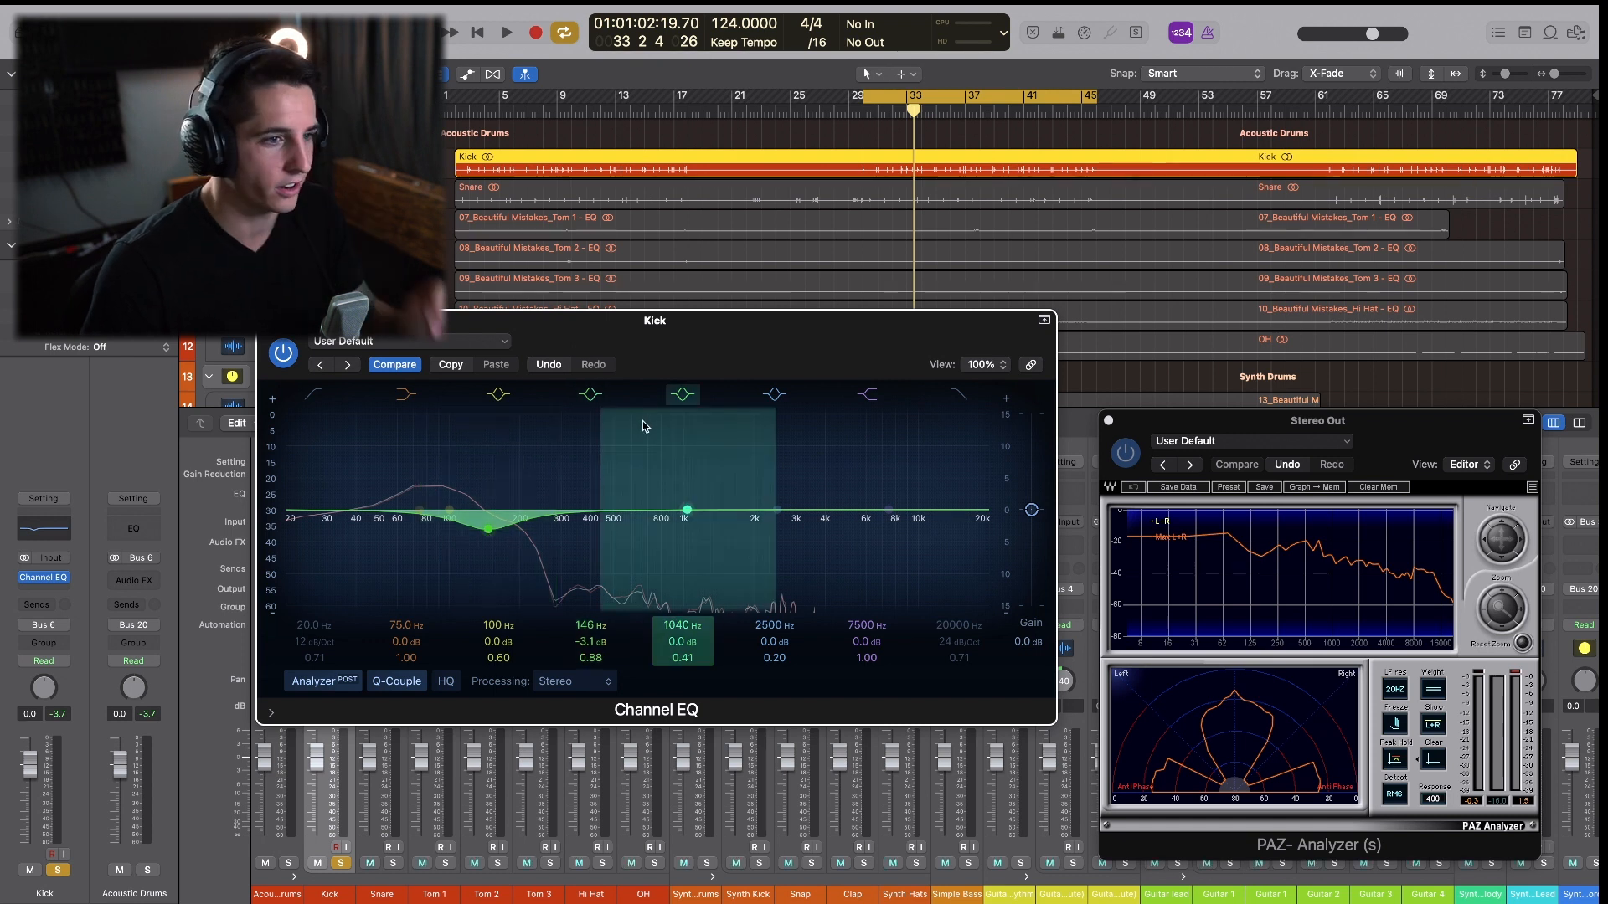
{"action": "key", "text": "space"}
{"action": "mouse_move", "coordinate": [486, 528]}
{"action": "left_mouse_down"}
{"action": "mouse_move", "coordinate": [469, 466]}
{"action": "mouse_move", "coordinate": [468, 533]}
{"action": "left_mouse_up"}
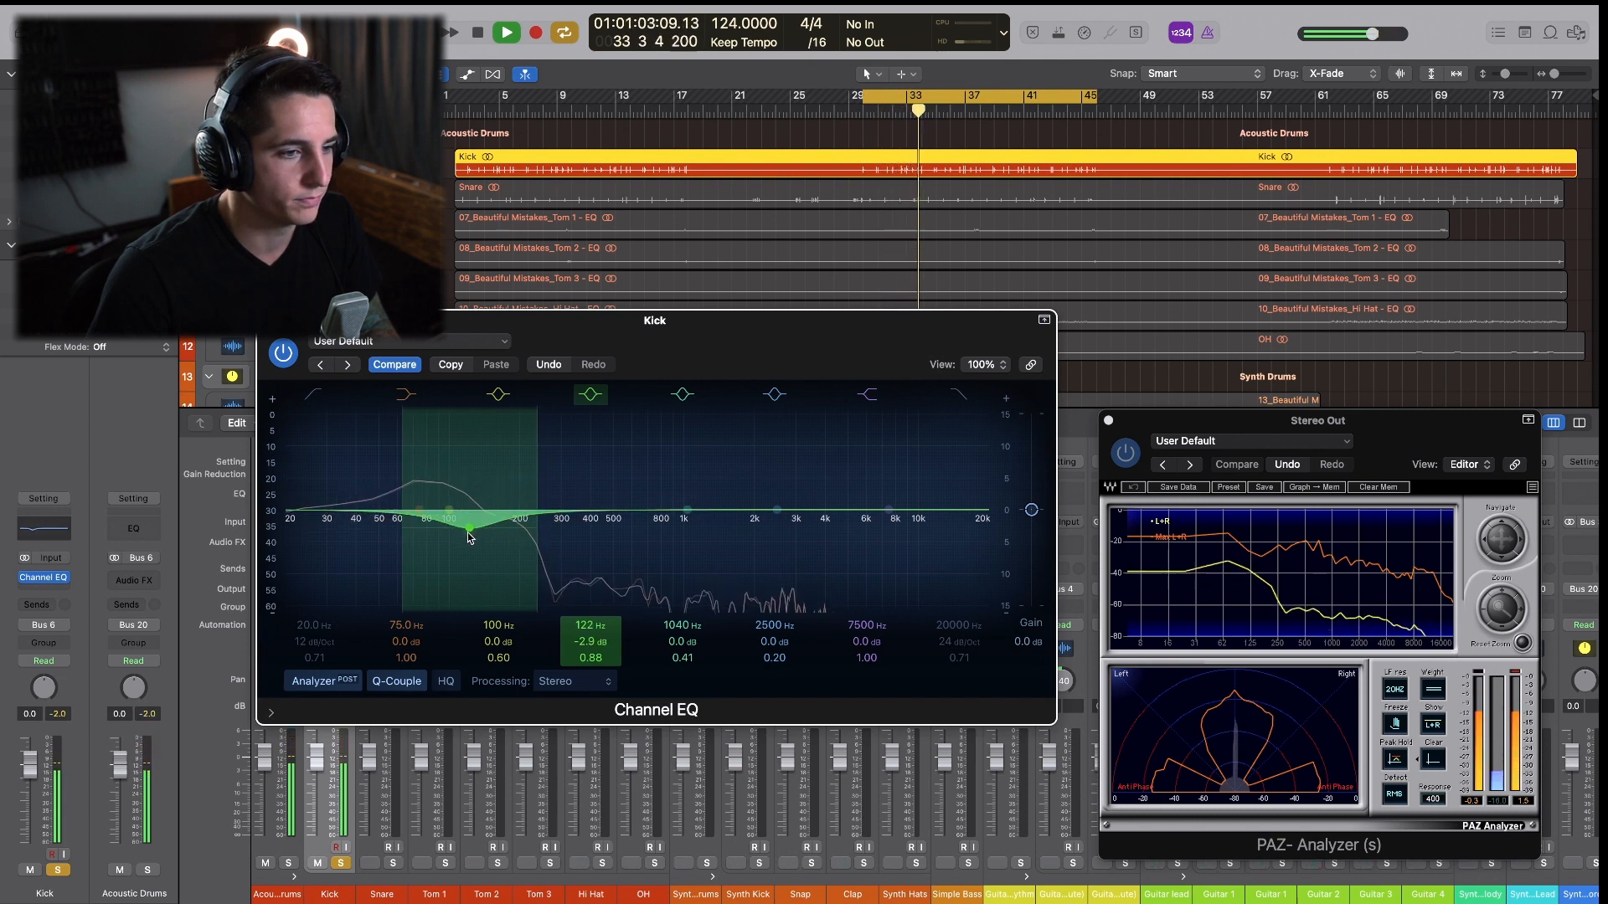
{"action": "key", "text": "space"}
Boost the kick's upper-mid EQ band by about 3.0 dB at 4920 Hz with a Q of 0.64.
{"action": "left_click", "coordinate": [775, 509]}
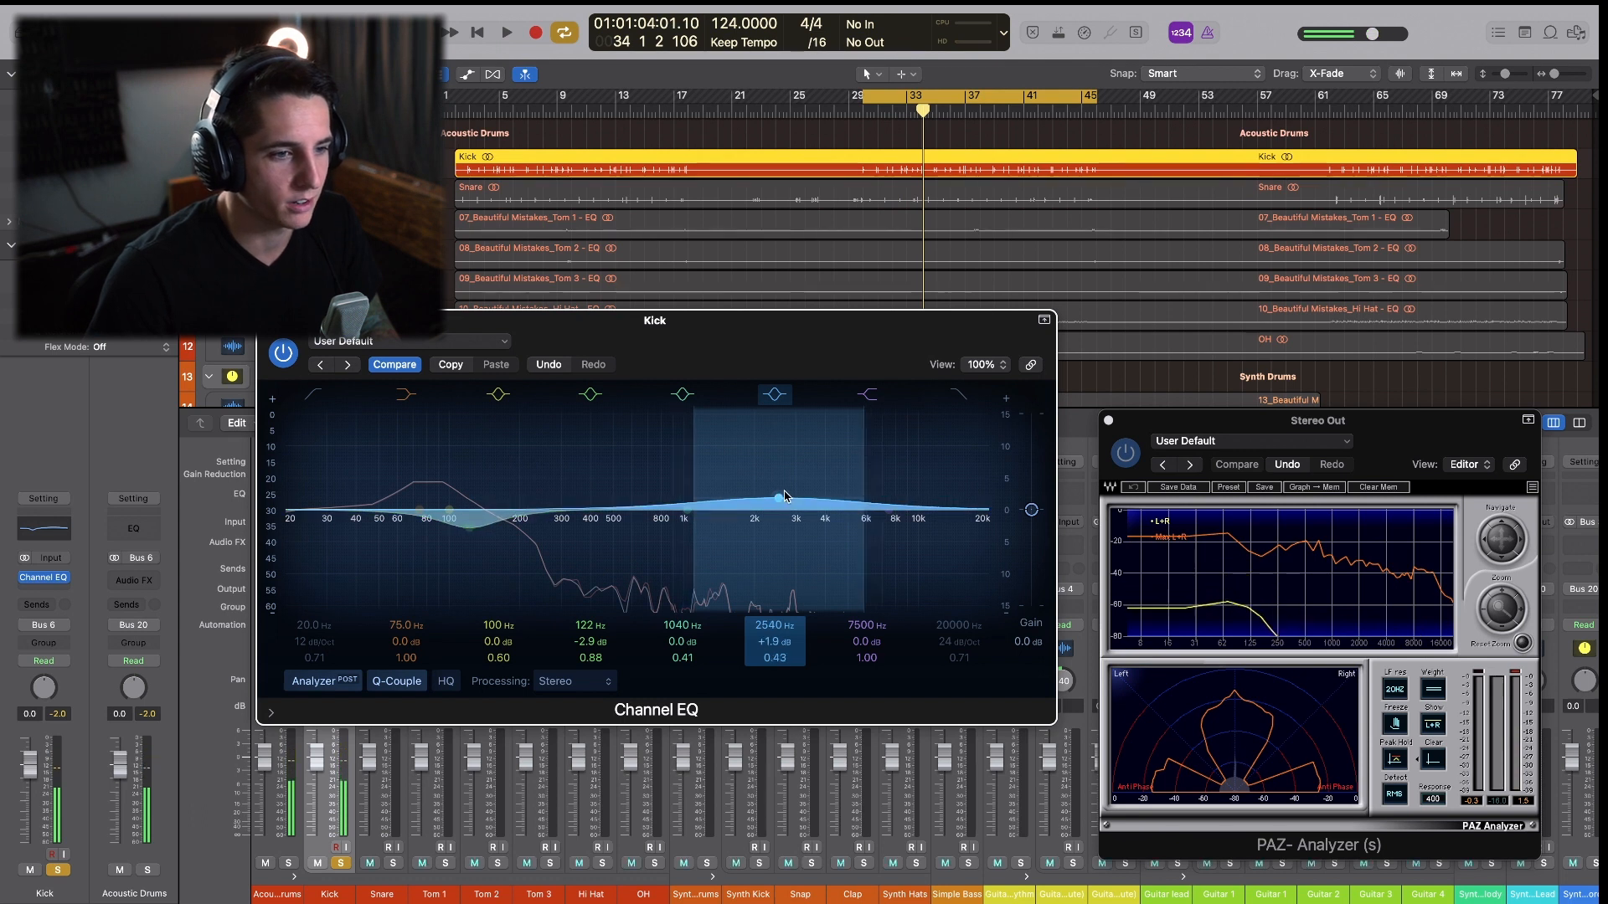
{"action": "left_click_drag", "start_coordinate": [781, 498], "coordinate": [847, 503]}
{"action": "key", "text": "space"}
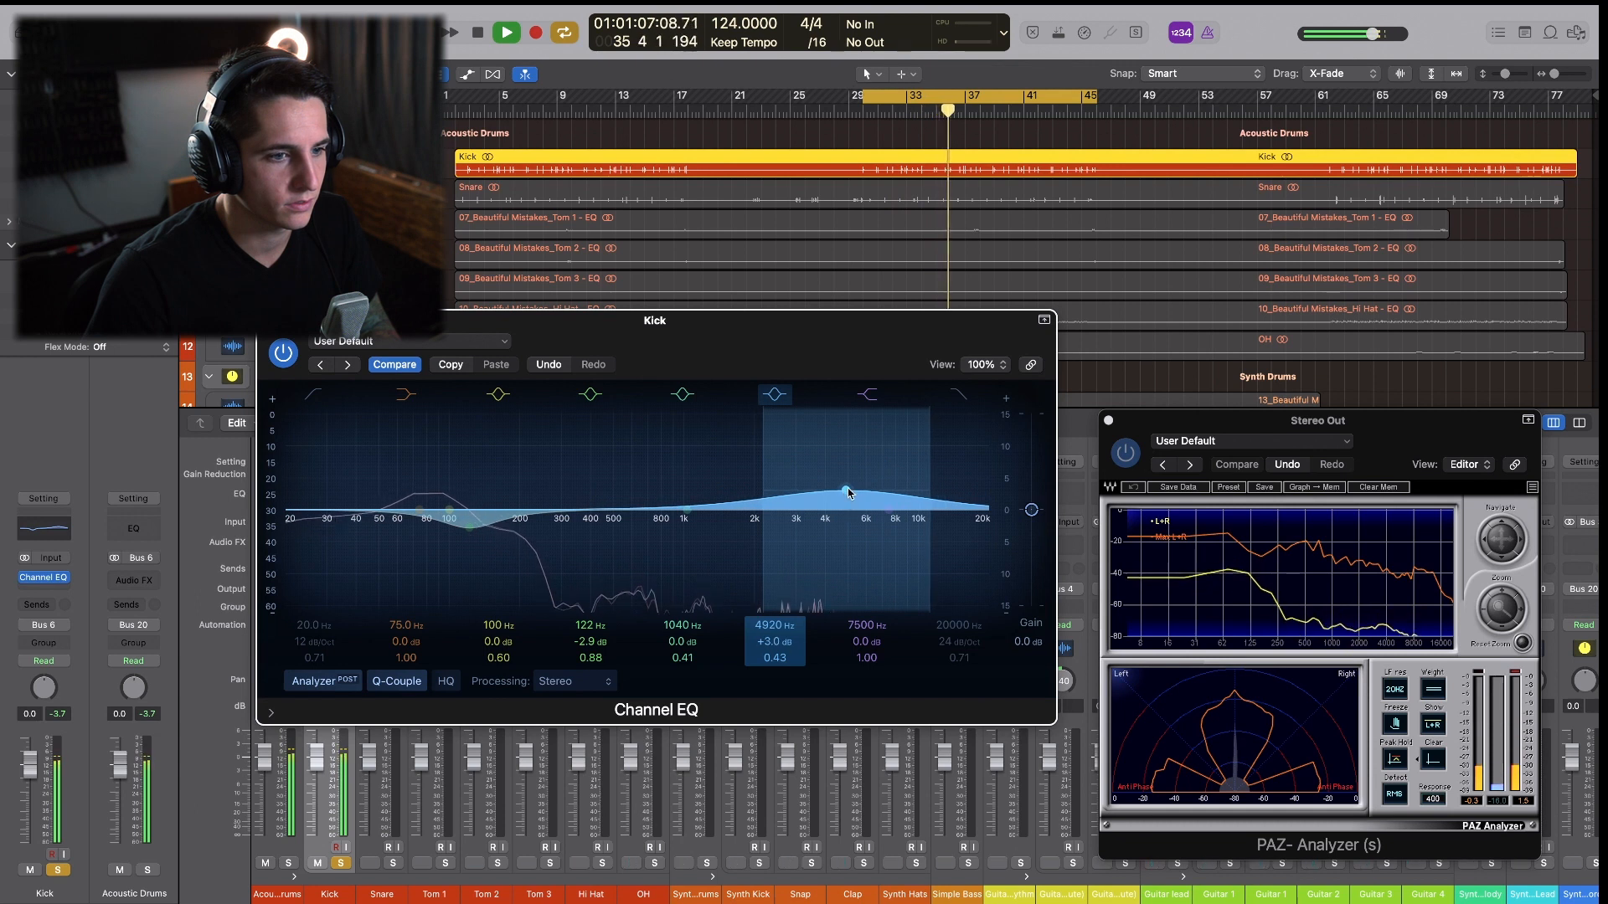
{"action": "left_click_drag", "start_coordinate": [850, 494], "coordinate": [850, 495]}
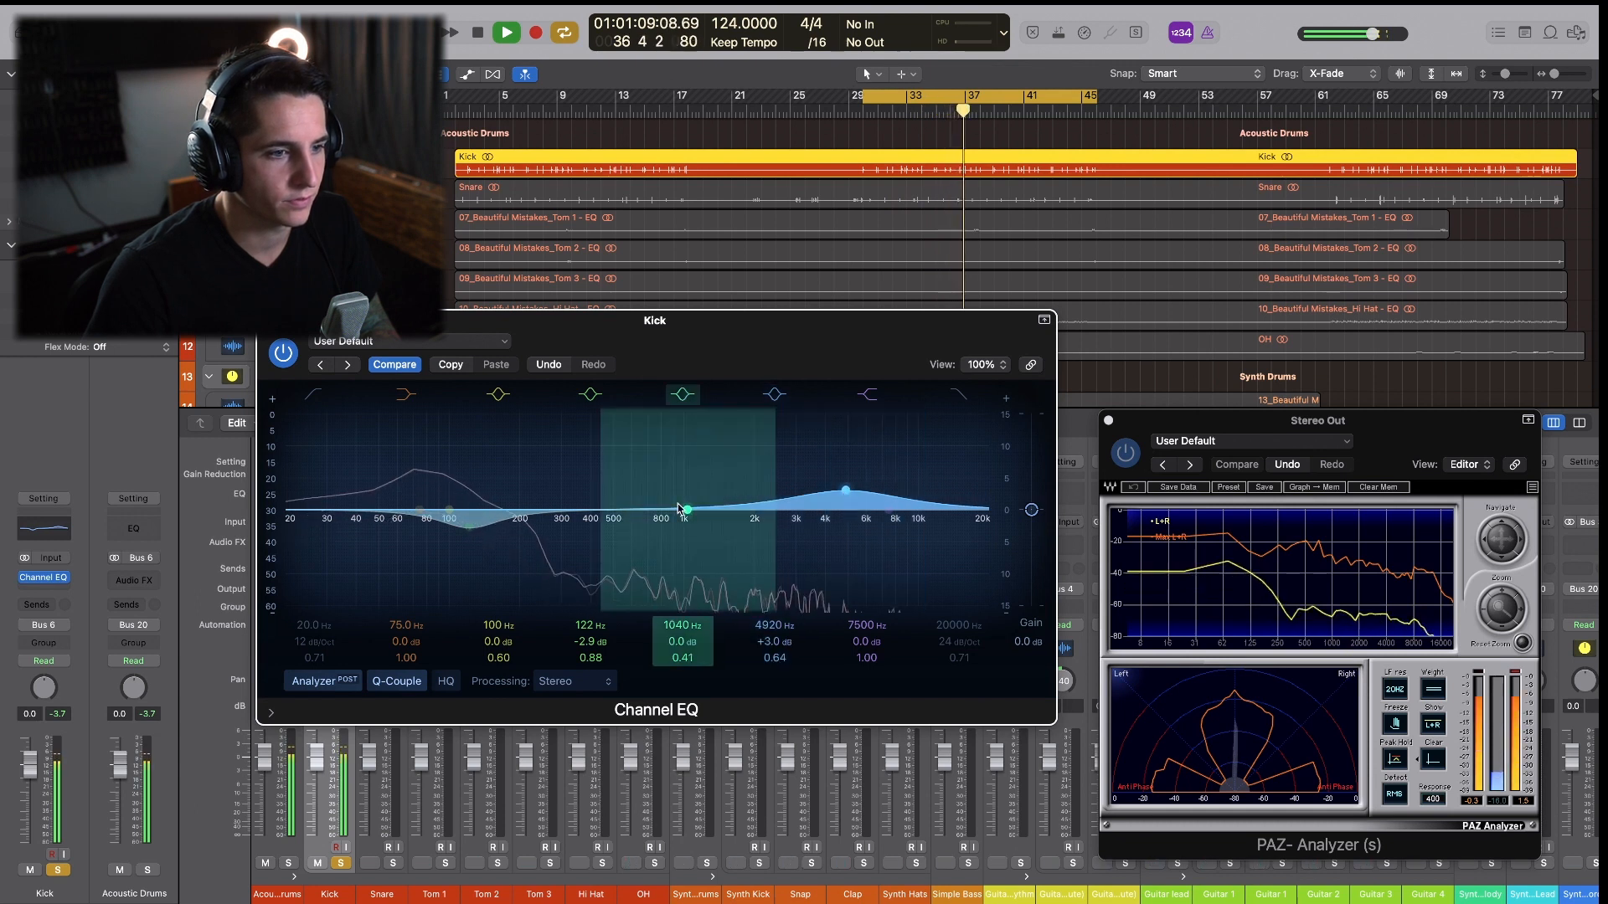
Dip the kick's 1040 Hz EQ band to about -1.9 dB at 790 Hz.
{"action": "left_click_drag", "start_coordinate": [682, 512], "coordinate": [651, 524]}
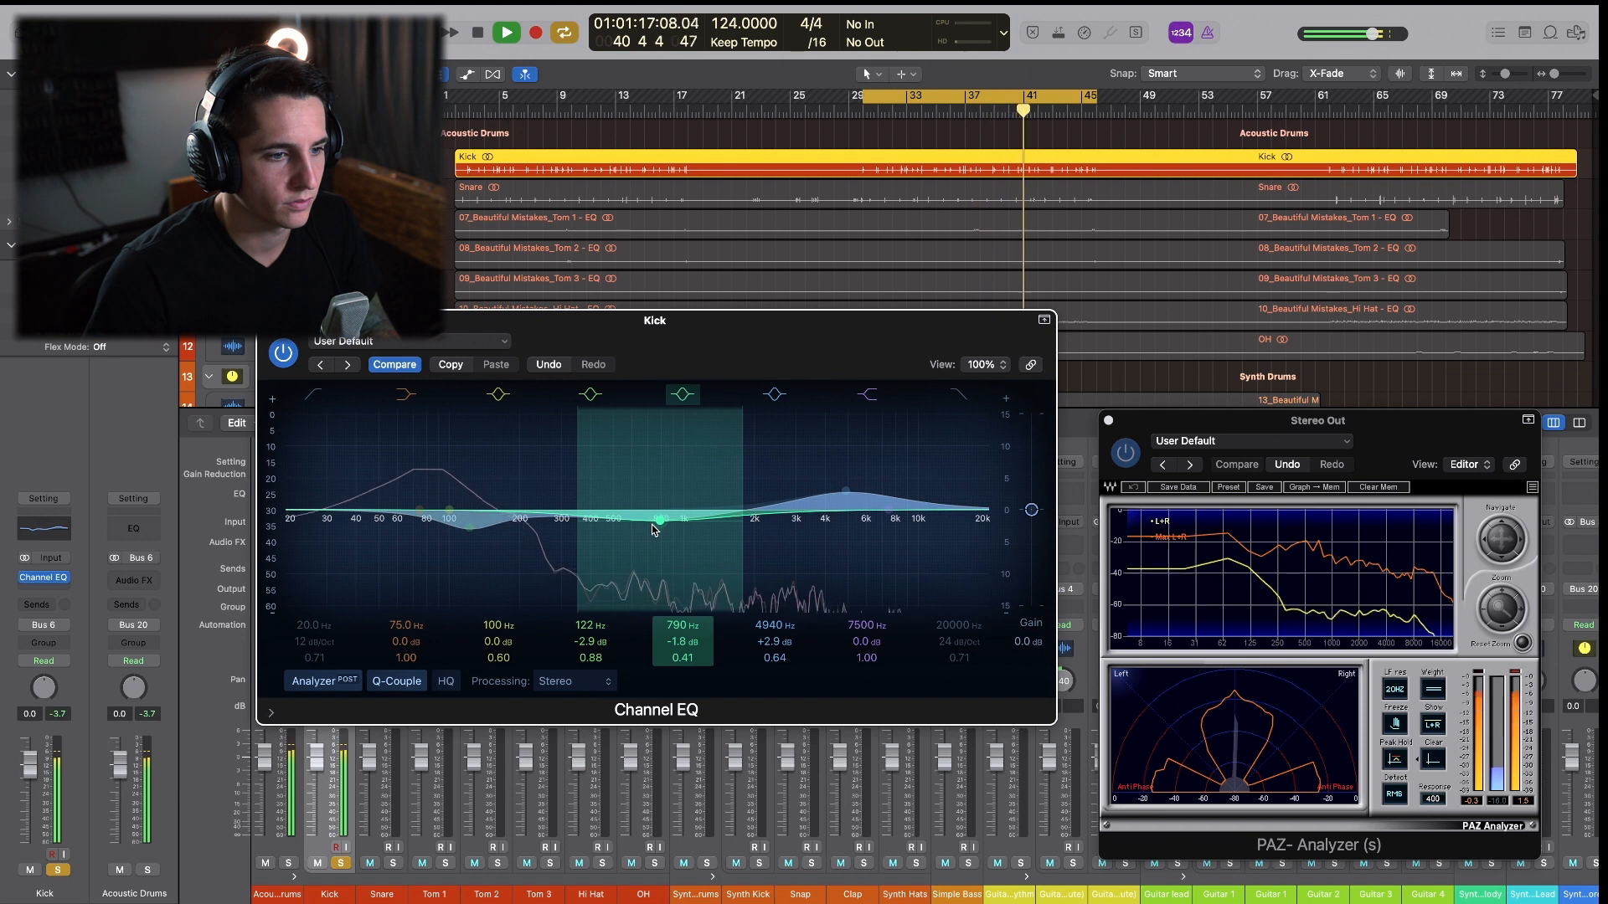
{"action": "left_click_drag", "start_coordinate": [771, 352], "coordinate": [797, 339]}
{"action": "key", "text": "space"}
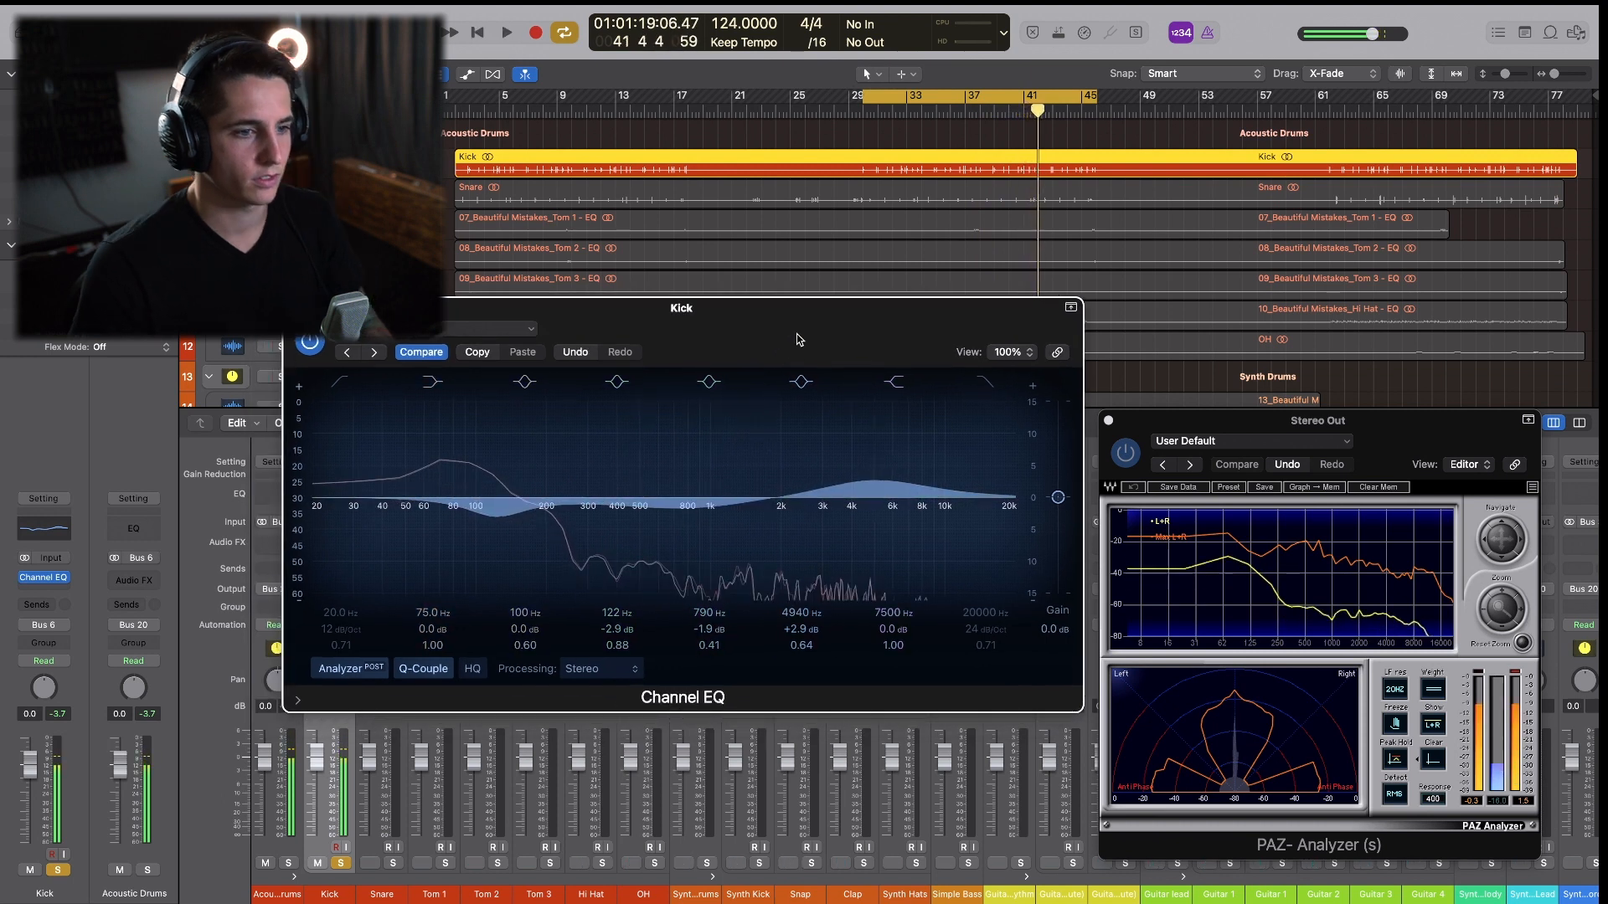
{"action": "left_click_drag", "start_coordinate": [799, 339], "coordinate": [793, 374]}
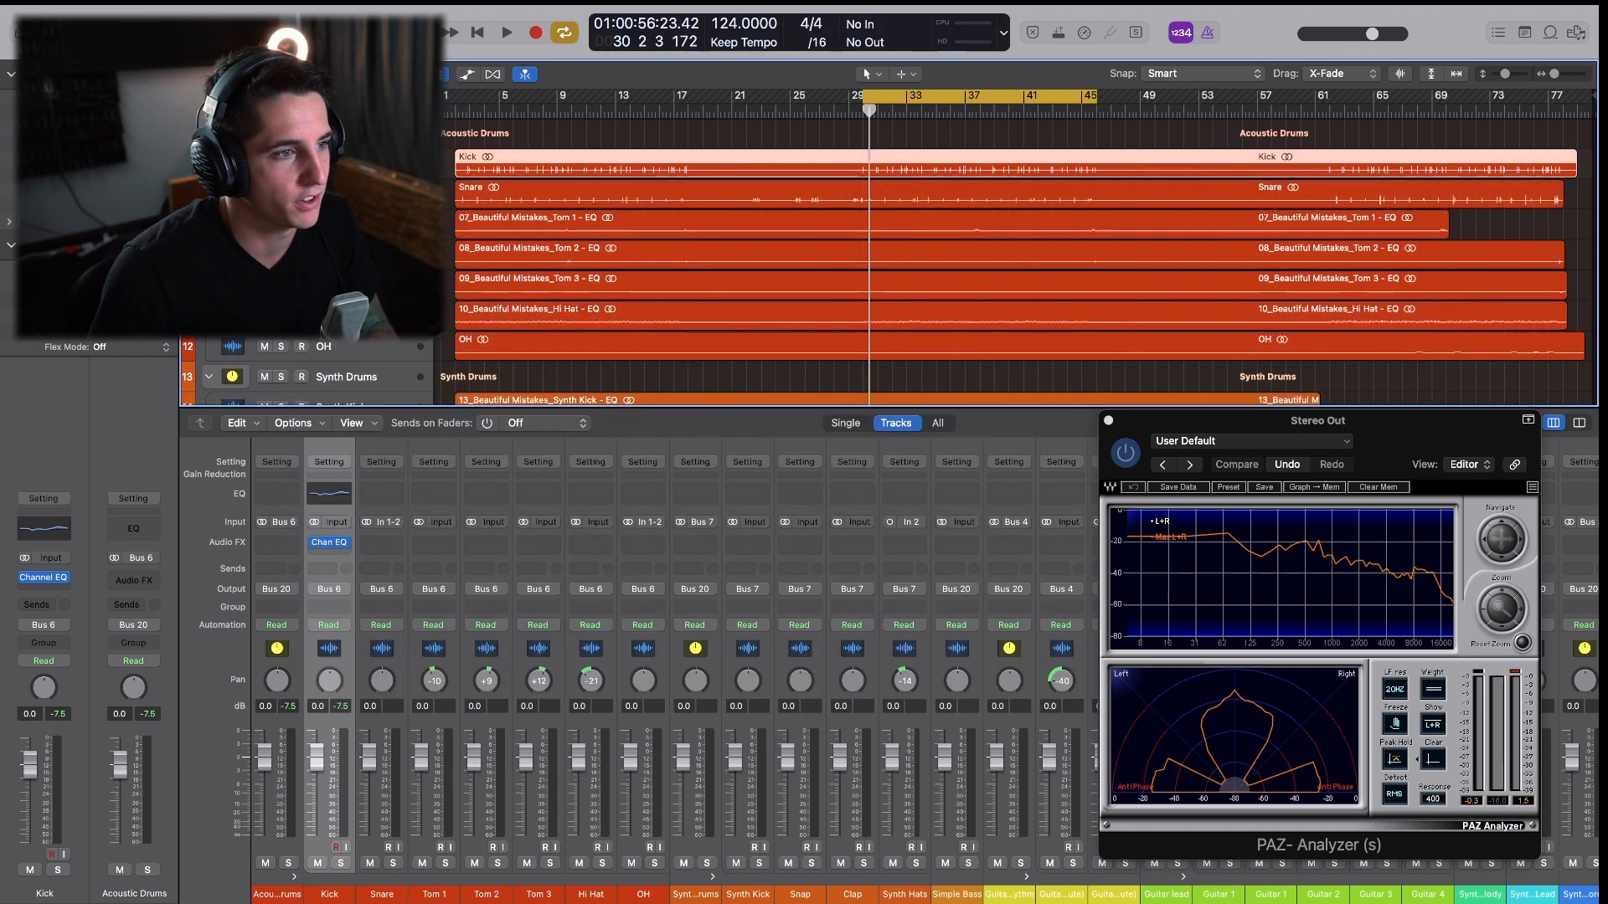
Solo the Snare track, play it, and insert a Channel EQ on it.
{"action": "left_click", "coordinate": [280, 186]}
{"action": "left_click", "coordinate": [491, 186]}
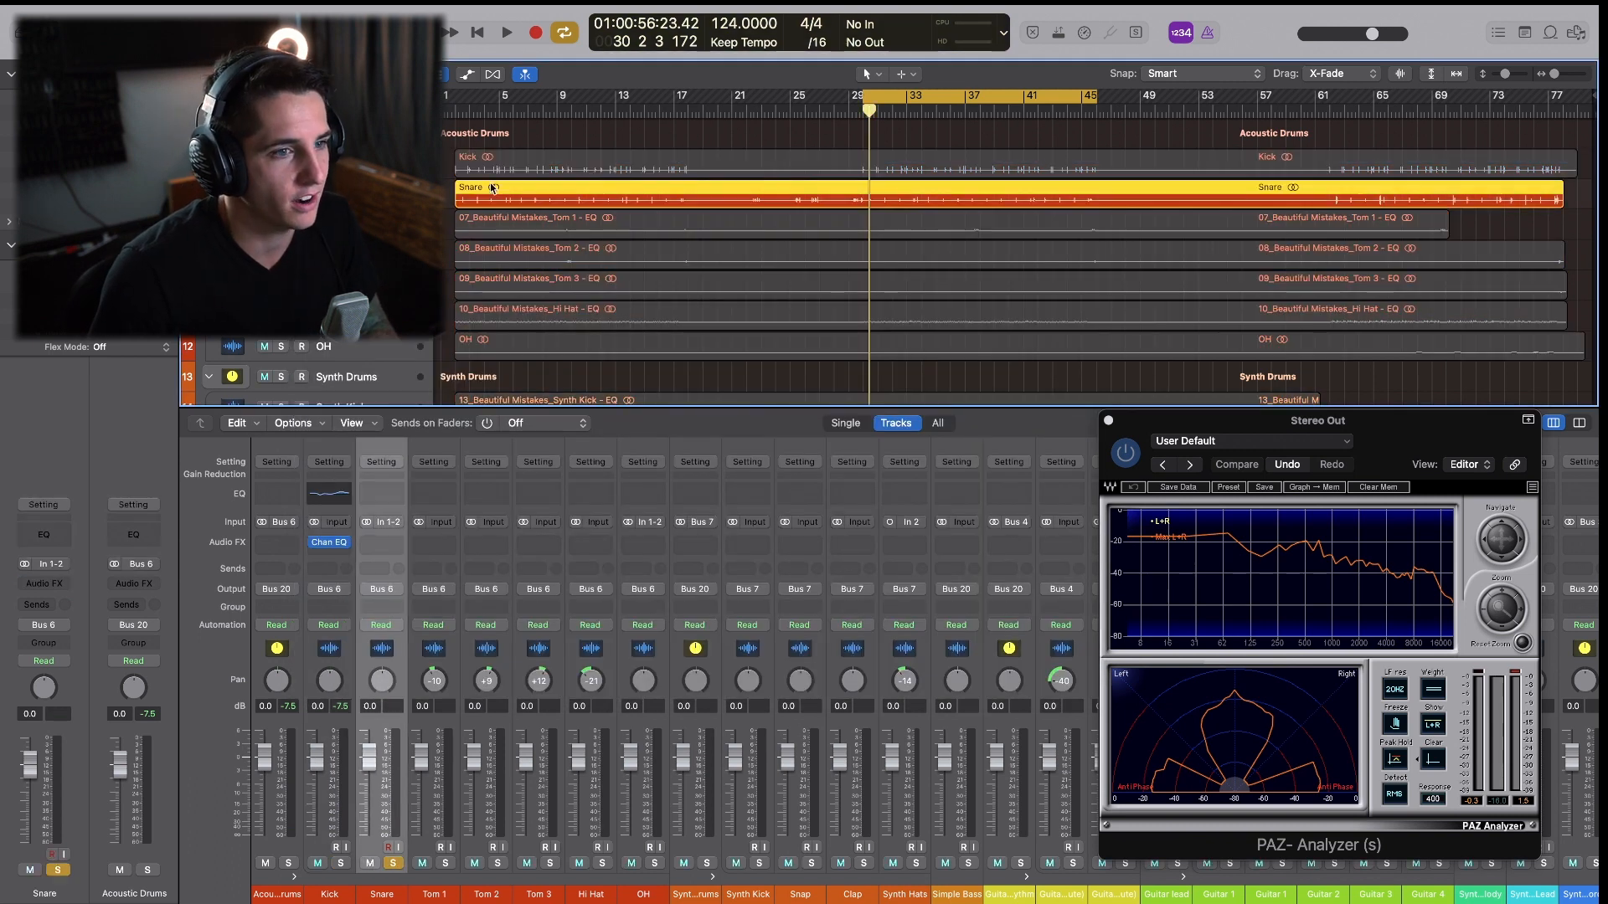
{"action": "key", "text": "space"}
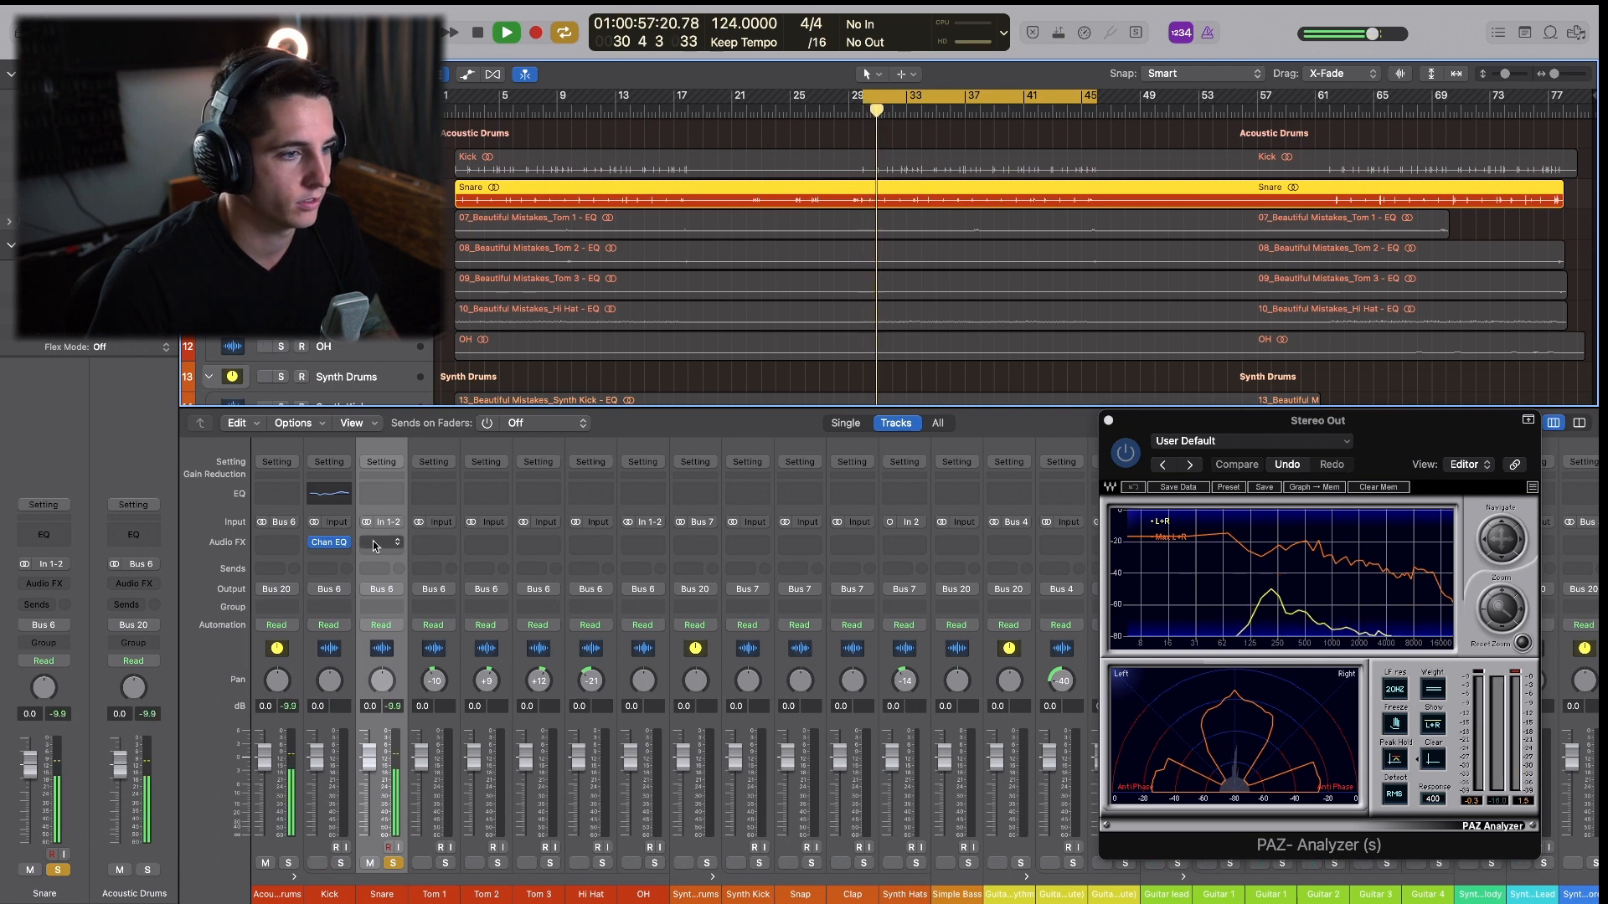
{"action": "left_click", "coordinate": [386, 497]}
{"action": "left_click_drag", "start_coordinate": [938, 240], "coordinate": [722, 341]}
{"action": "key", "text": "space"}
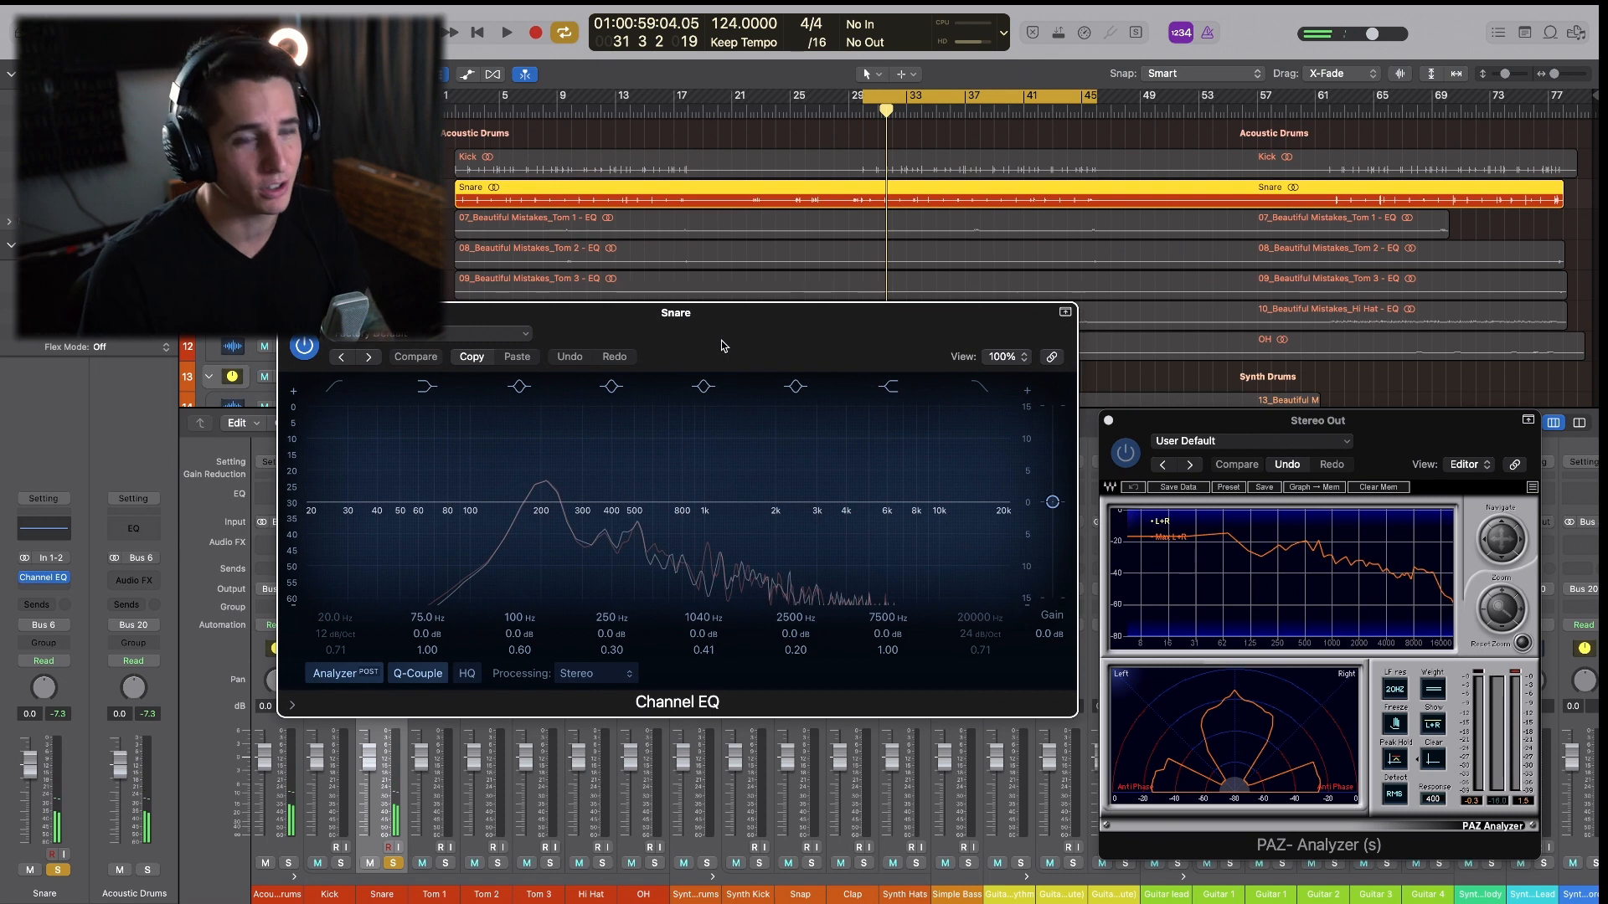
Raise the snare's high shelf by about 3.0 dB from 2080 Hz and play the result.
{"action": "left_click_drag", "start_coordinate": [722, 346], "coordinate": [729, 285]}
{"action": "left_click_drag", "start_coordinate": [916, 406], "coordinate": [797, 430]}
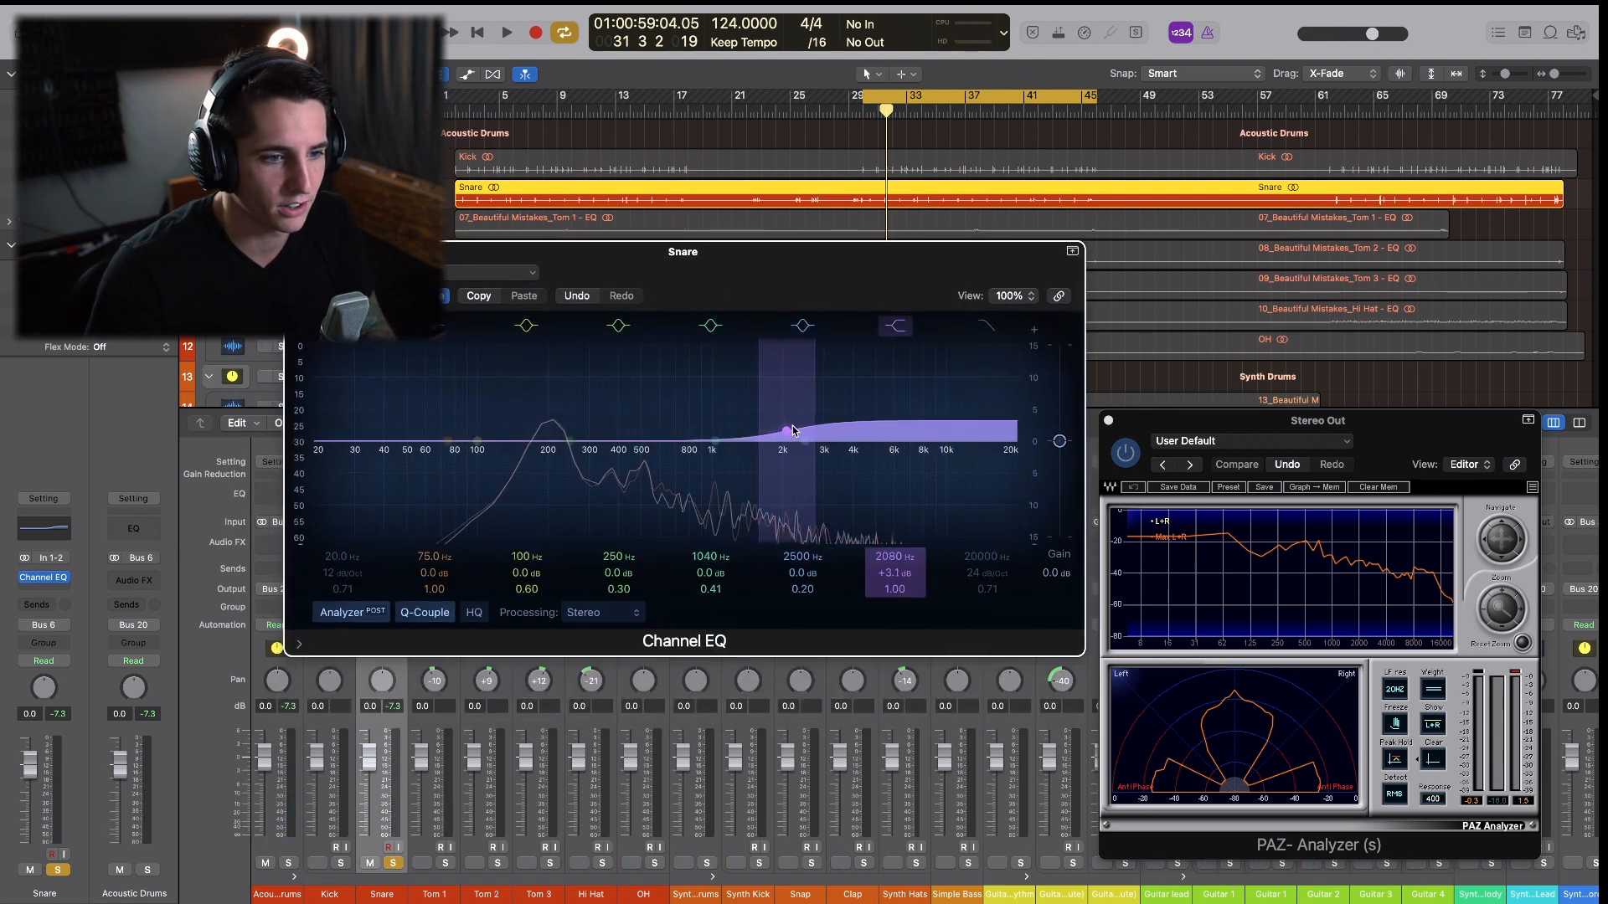
{"action": "key", "text": "space"}
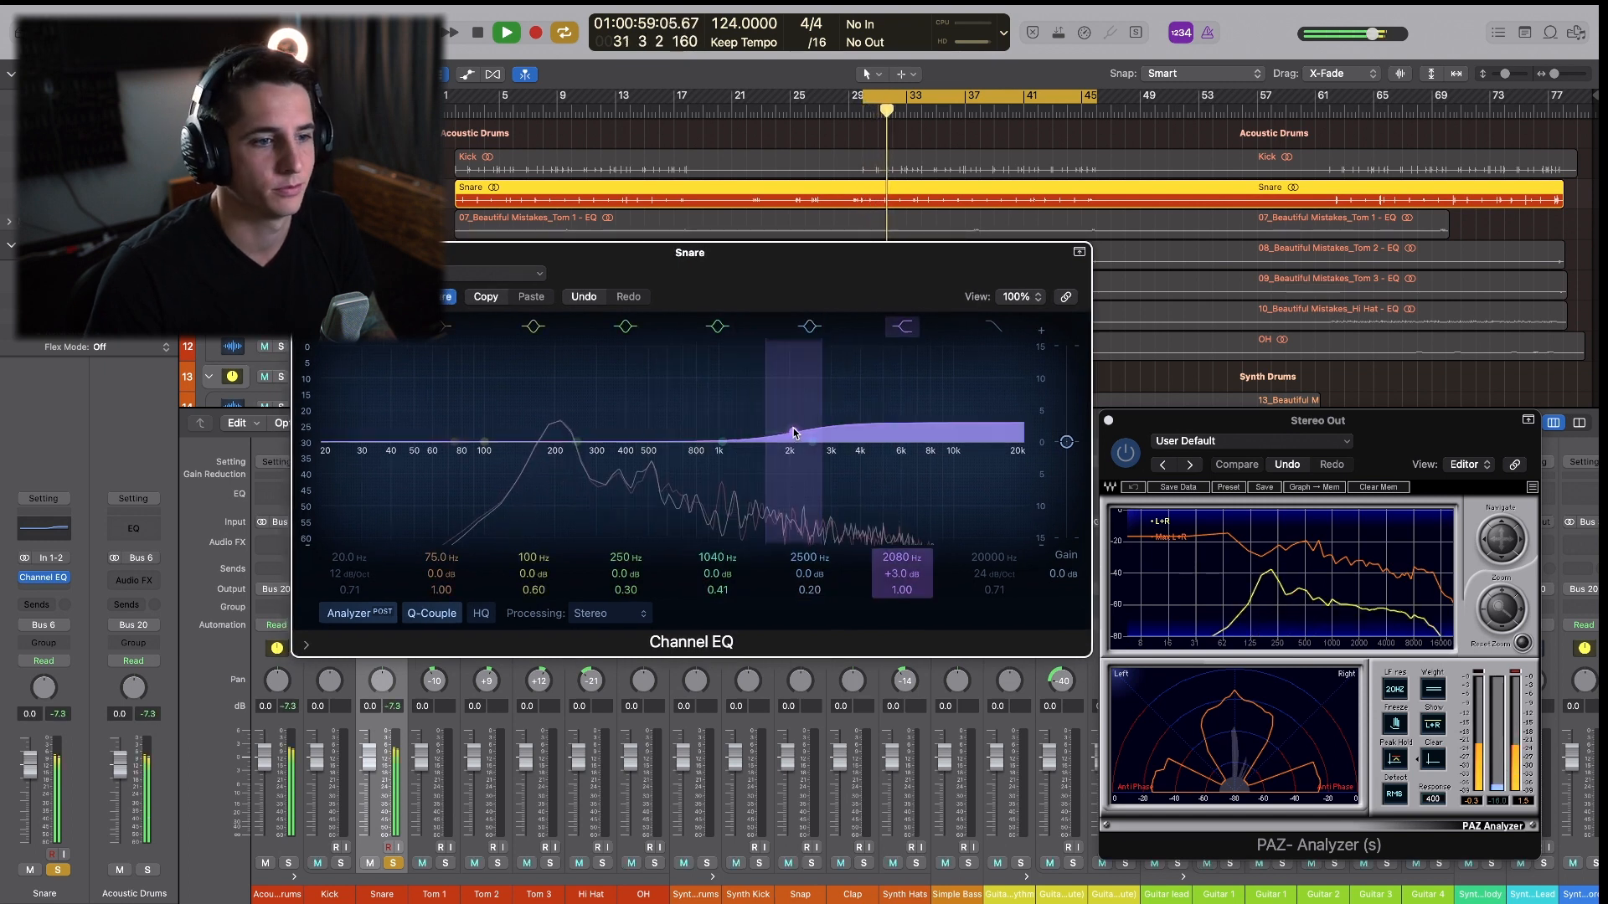
Cut the snare's mid EQ band to about -3.0 dB at 510 Hz with a Q of 0.79.
{"action": "left_click_drag", "start_coordinate": [726, 444], "coordinate": [646, 456]}
{"action": "key", "text": "space"}
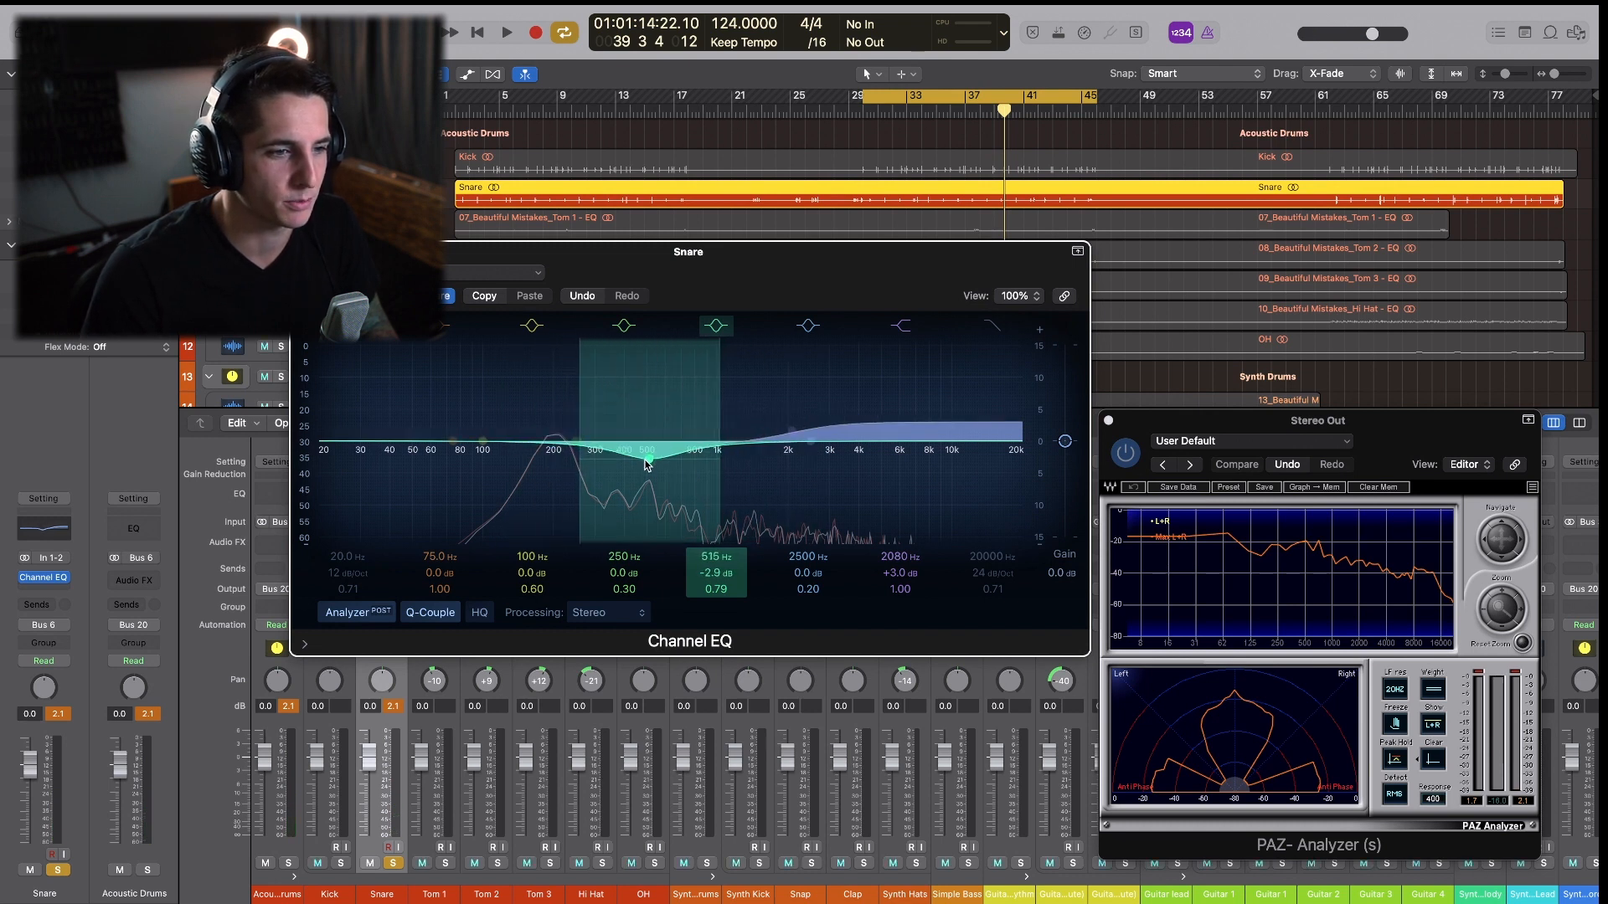
{"action": "left_click_drag", "start_coordinate": [644, 461], "coordinate": [644, 462]}
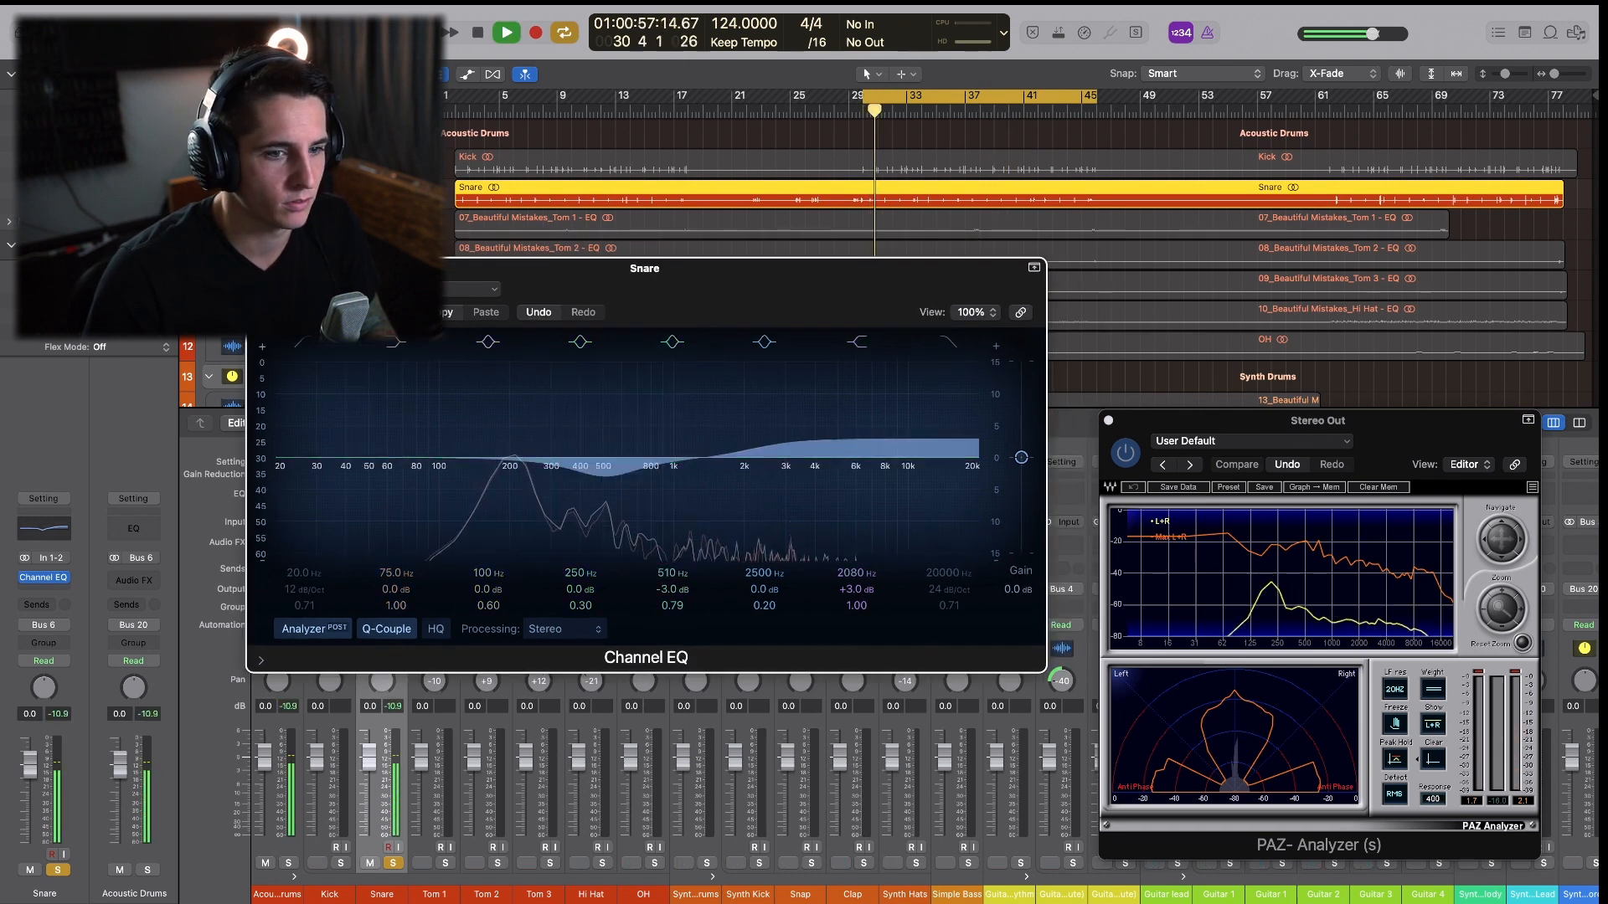
Bypass and re-enable the snare's Channel EQ during playback to compare the sound with and without it.
{"action": "left_click", "coordinate": [273, 301]}
{"action": "left_click_drag", "start_coordinate": [1381, 417], "coordinate": [1354, 341]}
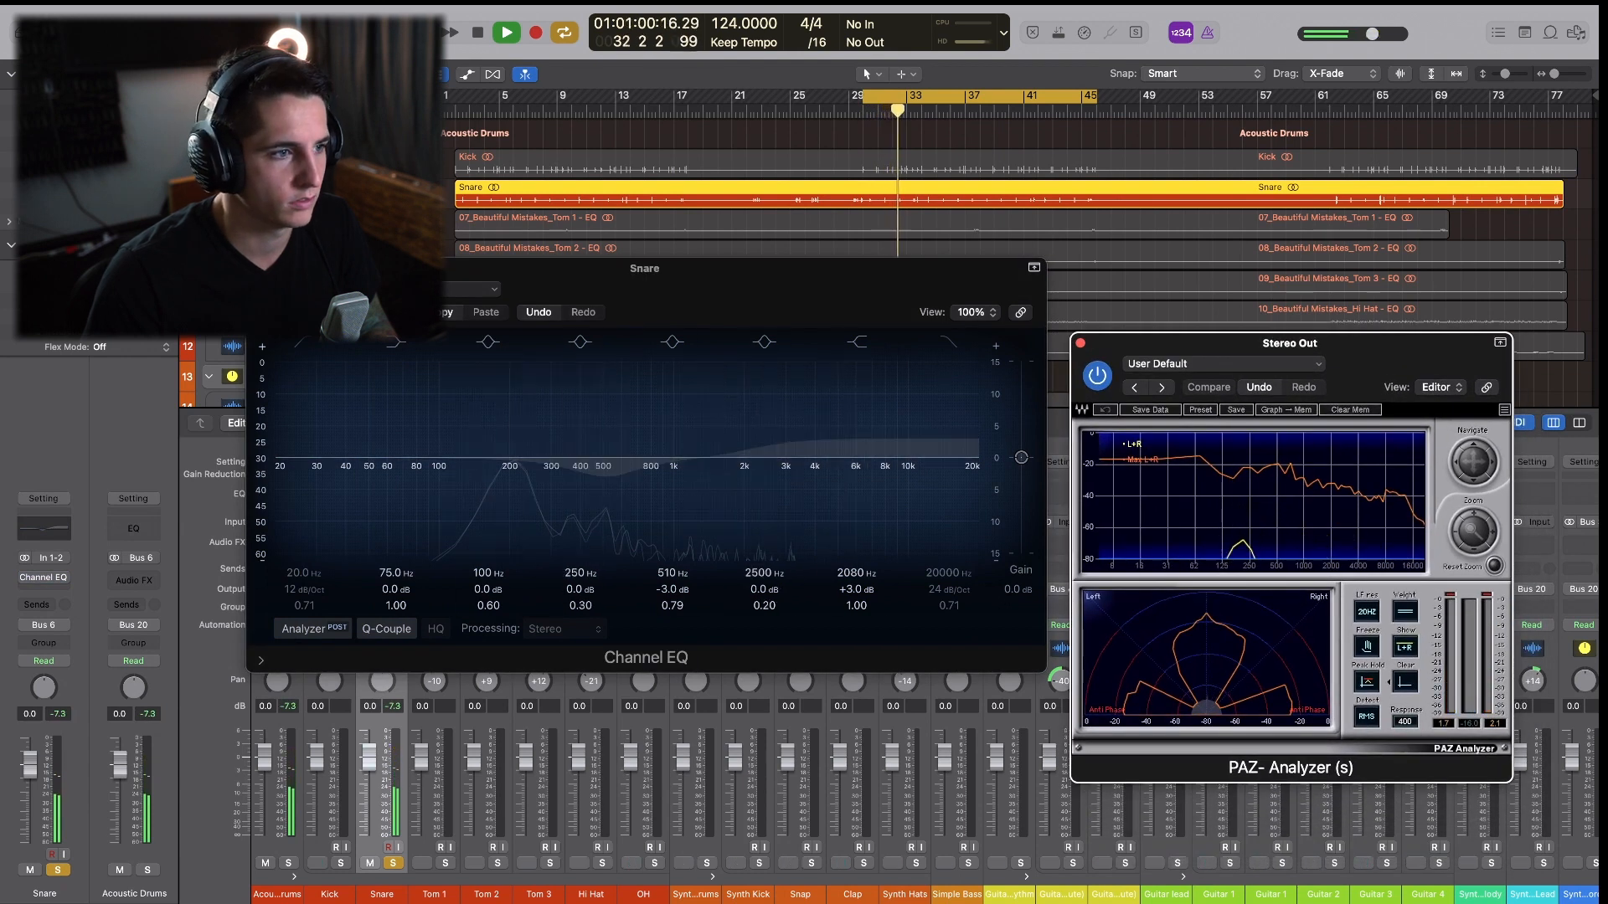
{"action": "left_click", "coordinate": [273, 301]}
{"action": "left_click_drag", "start_coordinate": [801, 306], "coordinate": [813, 314]}
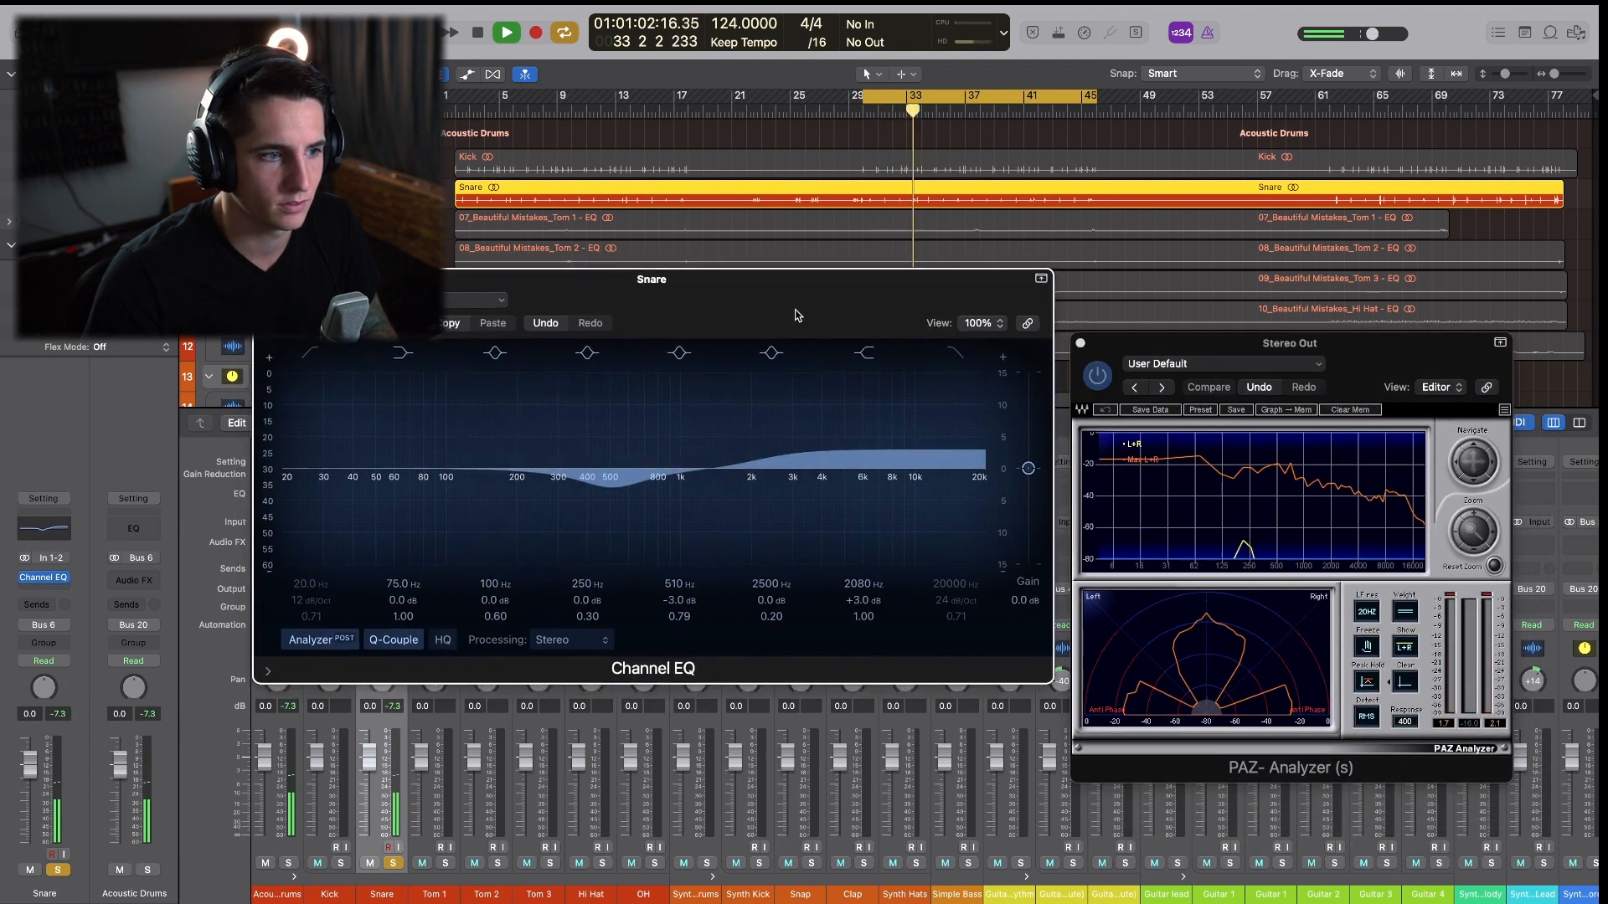
{"action": "left_click_drag", "start_coordinate": [667, 338], "coordinate": [676, 342]}
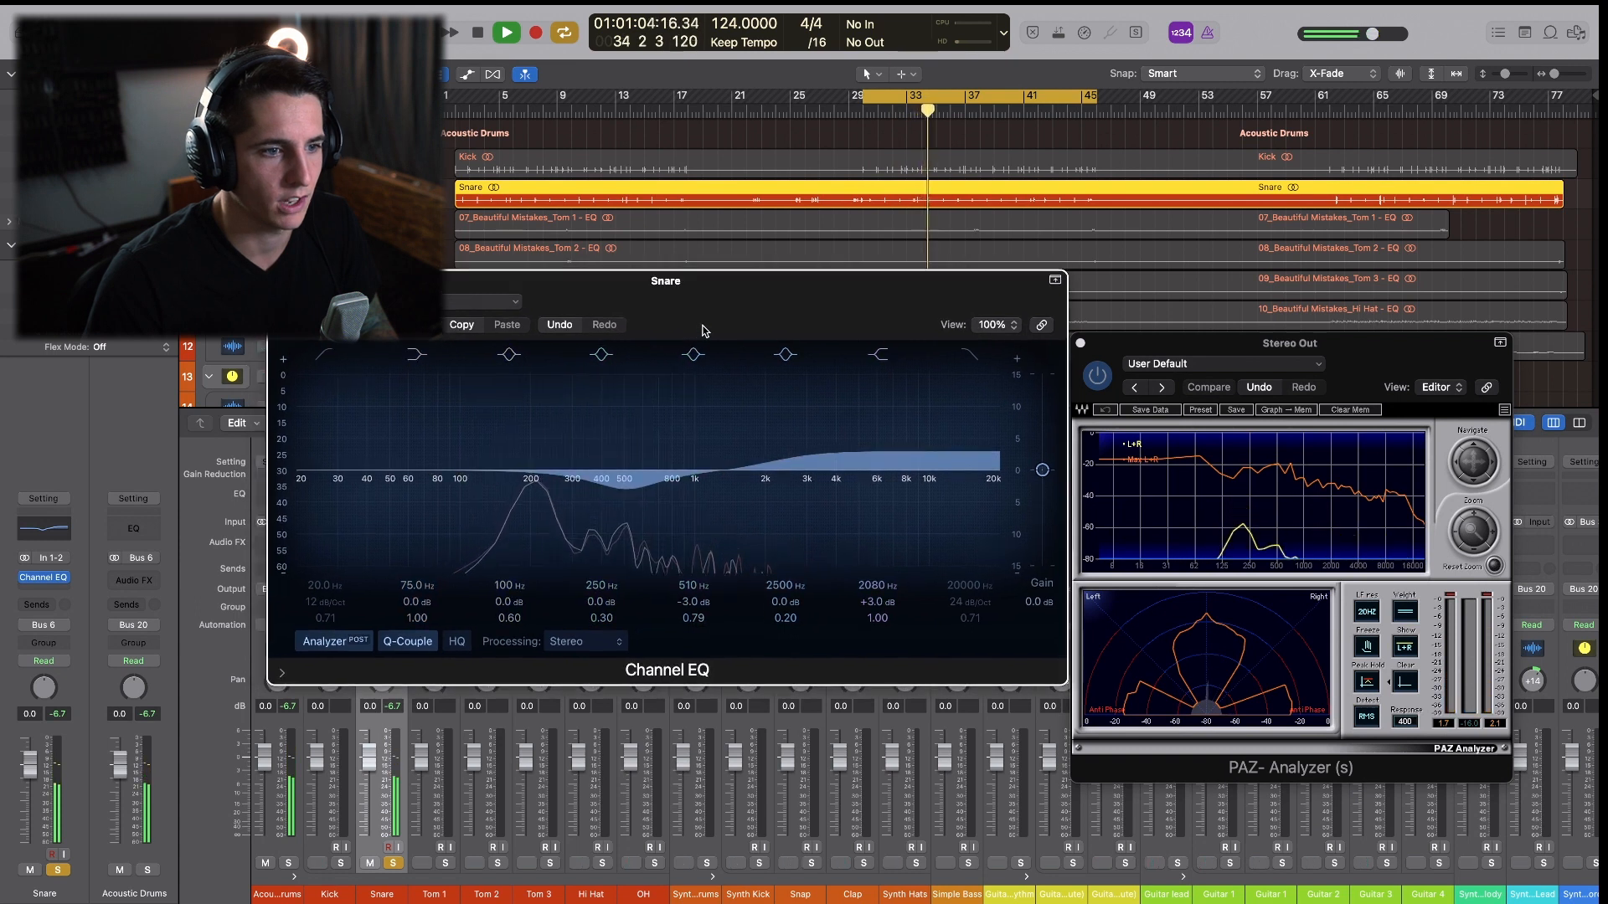
Stop playback, close the snare's Channel EQ, and unsolo the Snare track.
{"action": "key", "text": "space"}
{"action": "left_click", "coordinate": [277, 281]}
{"action": "left_click", "coordinate": [888, 206]}
{"action": "key", "text": "s"}
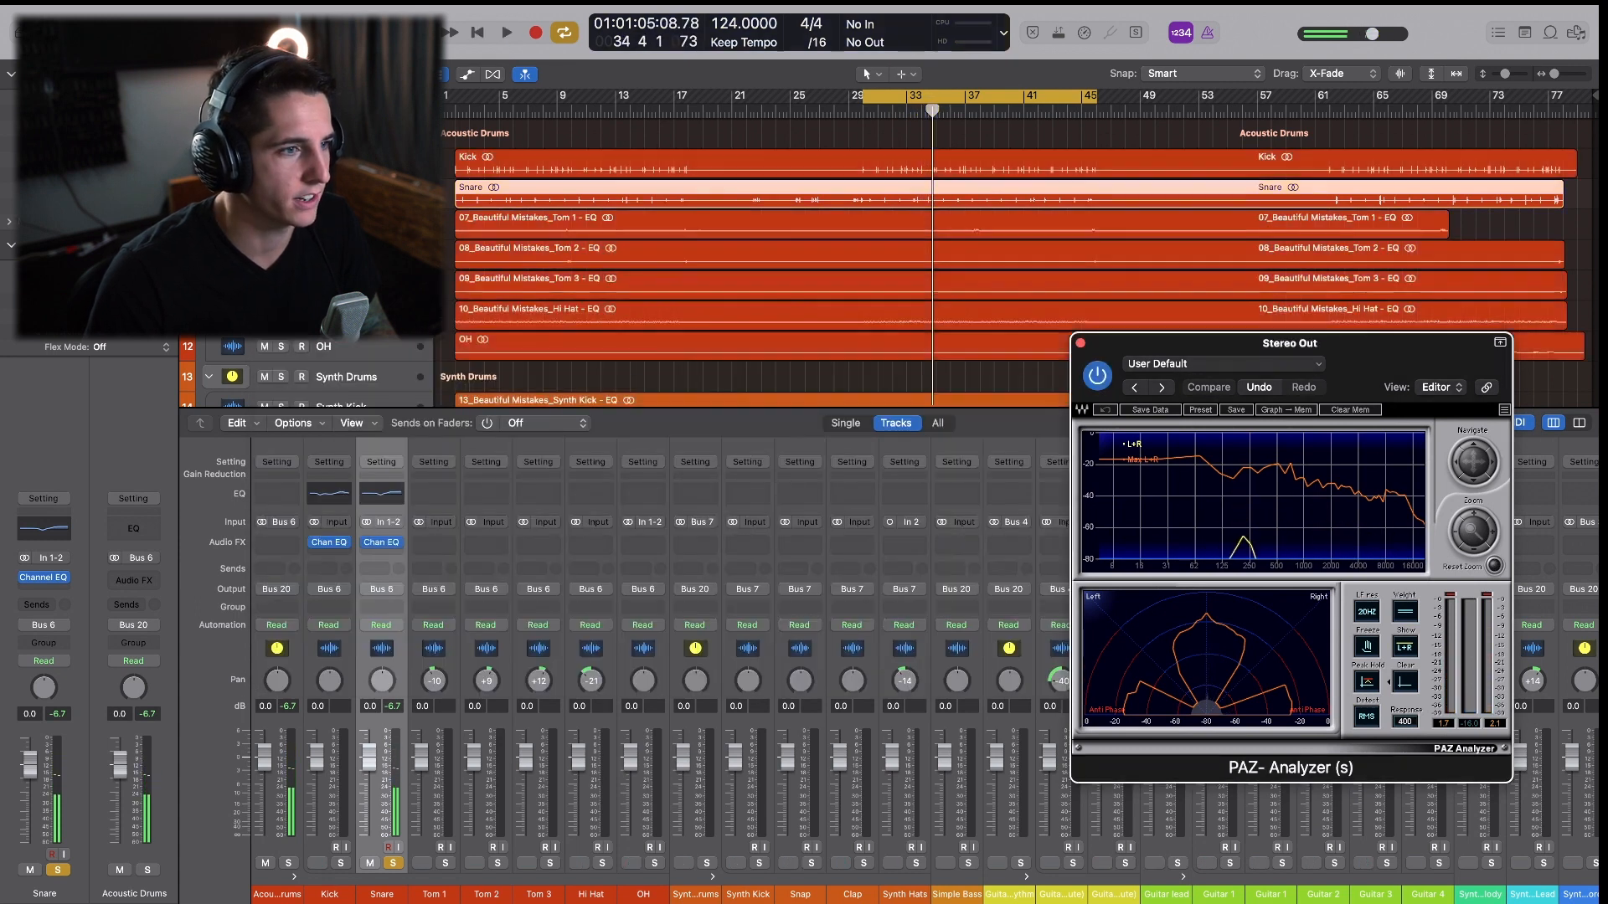
Solo Tom 1, shift the cycle range to start around bar 37, enlarge the tracks vertically, and play the tom hits.
{"action": "key", "text": "Down"}
{"action": "key", "text": "s"}
{"action": "left_click_drag", "start_coordinate": [925, 97], "coordinate": [1042, 98]}
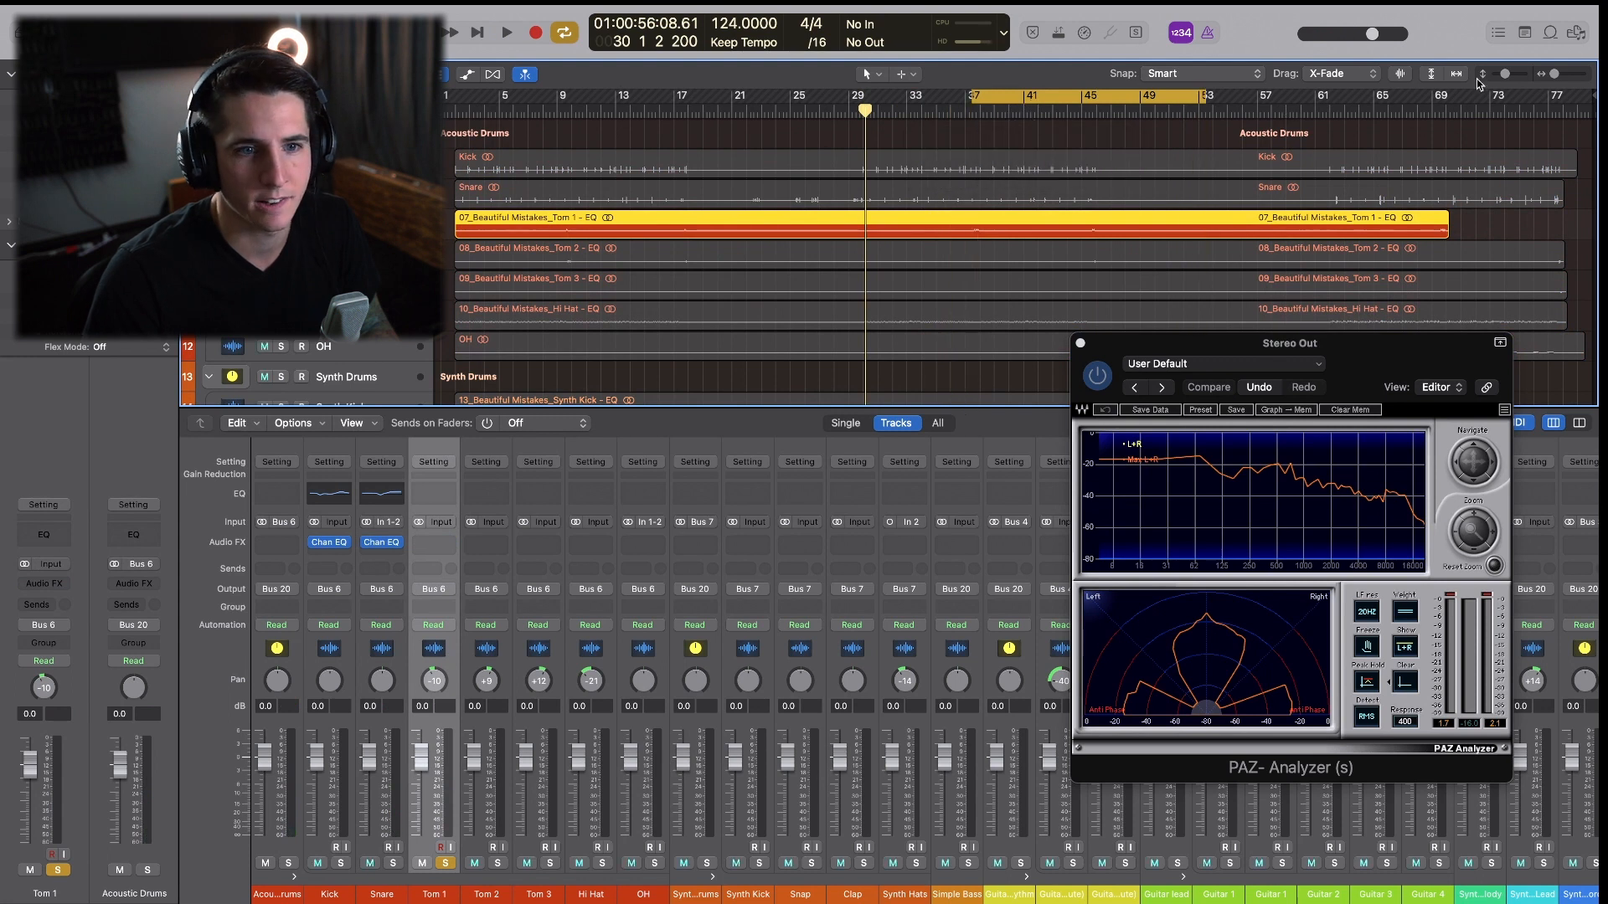
{"action": "left_click", "coordinate": [1517, 73]}
{"action": "key", "text": "space"}
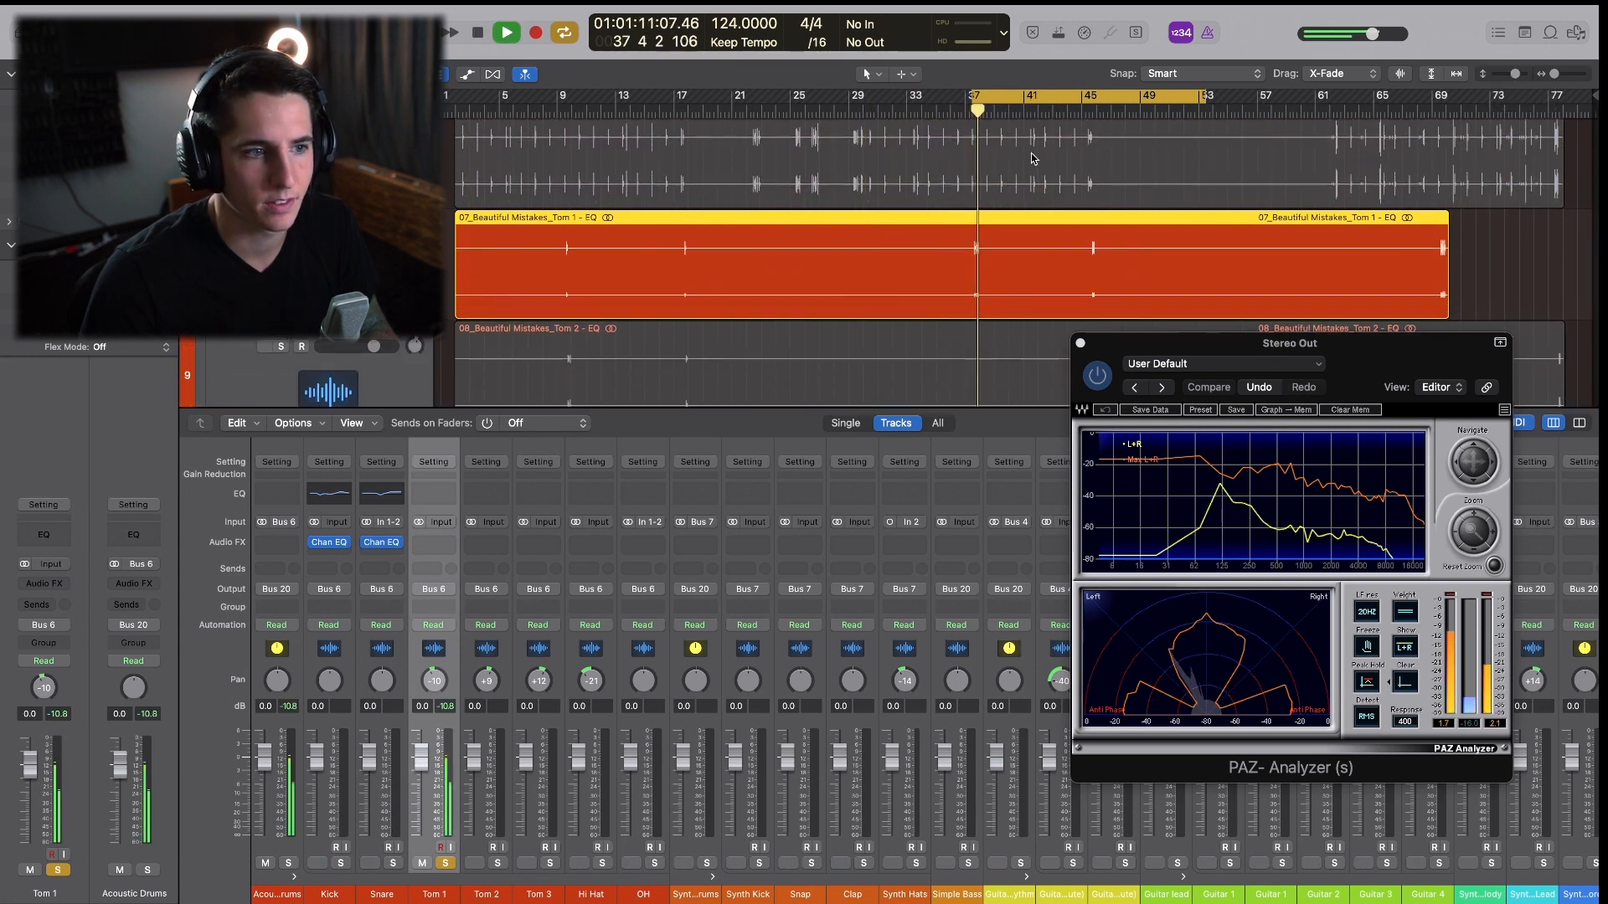
Insert a Channel EQ on the Tom 1 track and play the tom through it.
{"action": "key", "text": "space"}
{"action": "left_click", "coordinate": [433, 493]}
{"action": "left_click_drag", "start_coordinate": [1010, 241], "coordinate": [773, 386]}
{"action": "key", "text": "space"}
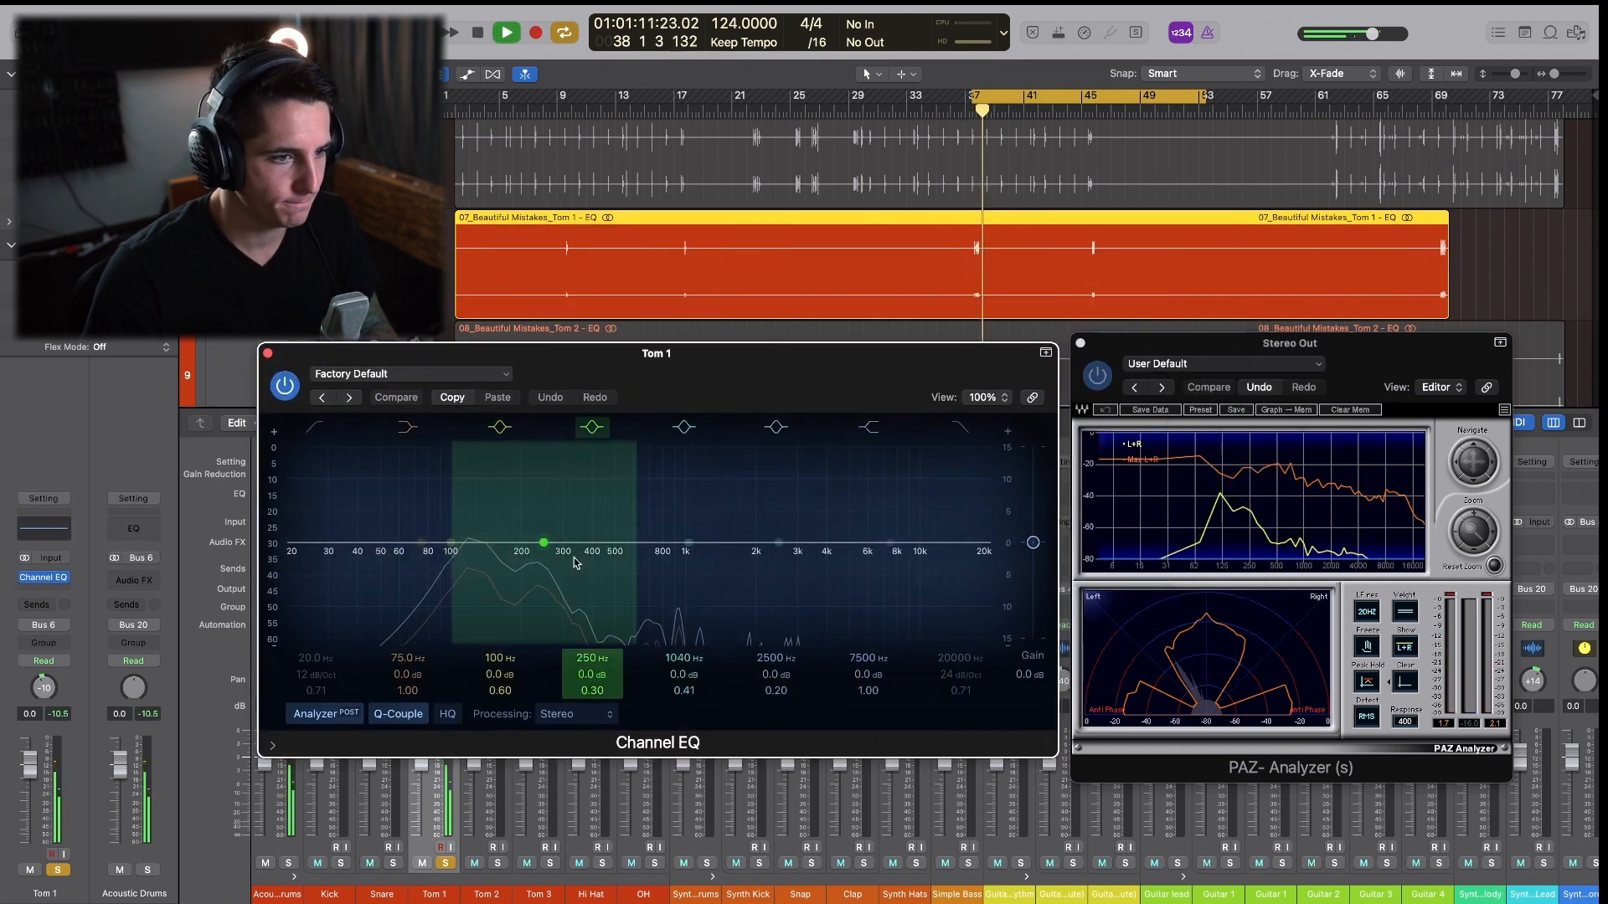
Cut 286 Hz by 3.1 dB with a Q of 0.41 in Tom 1's Channel EQ while replaying the tom hits.
{"action": "left_click_drag", "start_coordinate": [682, 545], "coordinate": [551, 567]}
{"action": "key", "text": "space"}
{"action": "key", "text": "space"}
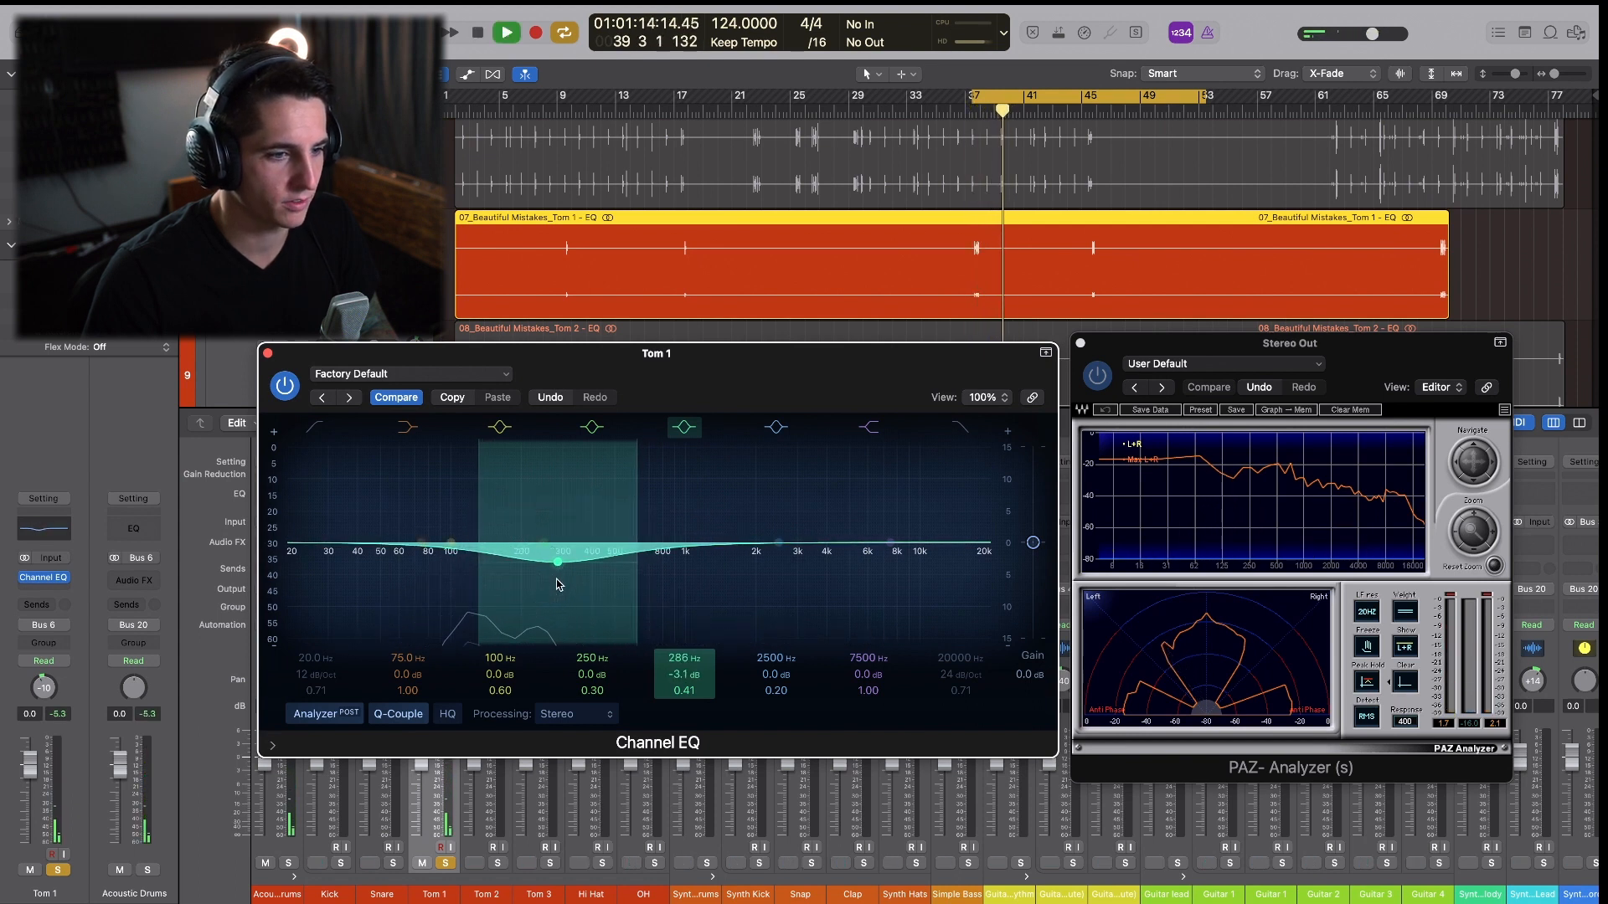
{"action": "key", "text": "space"}
{"action": "key", "text": "space"}
Switch off the high shelf in Tom 1's EQ and boost 5650 Hz by 3.0 dB with a Q of 0.41 instead.
{"action": "left_click_drag", "start_coordinate": [885, 541], "coordinate": [865, 496]}
{"action": "left_click", "coordinate": [869, 428]}
{"action": "key", "text": "space"}
{"action": "key", "text": "space"}
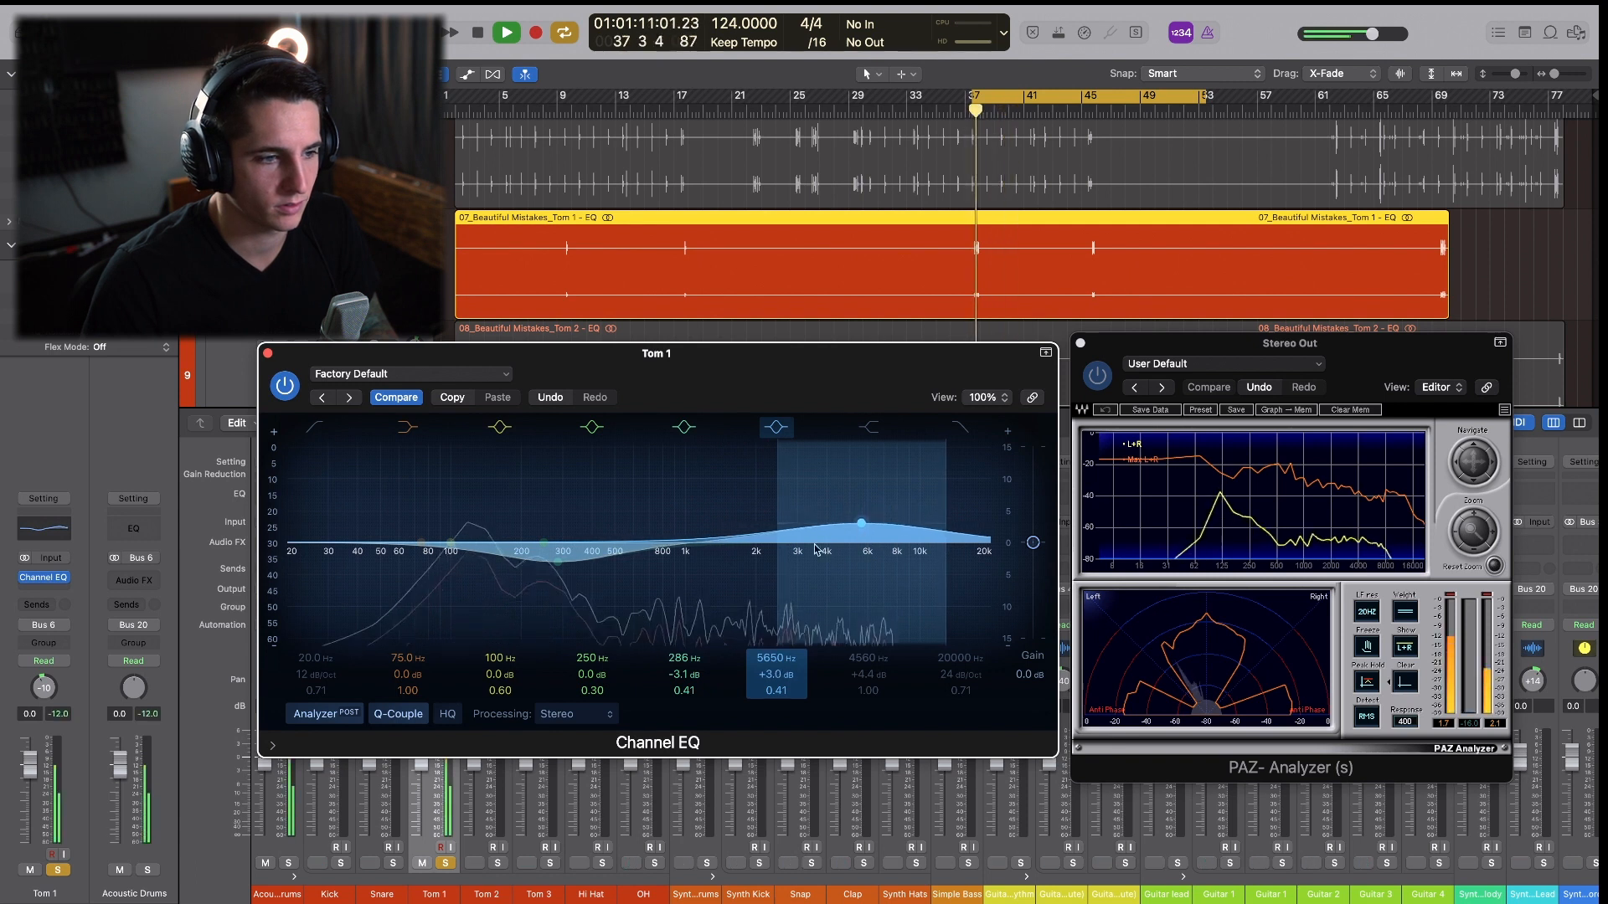
{"action": "key", "text": "space"}
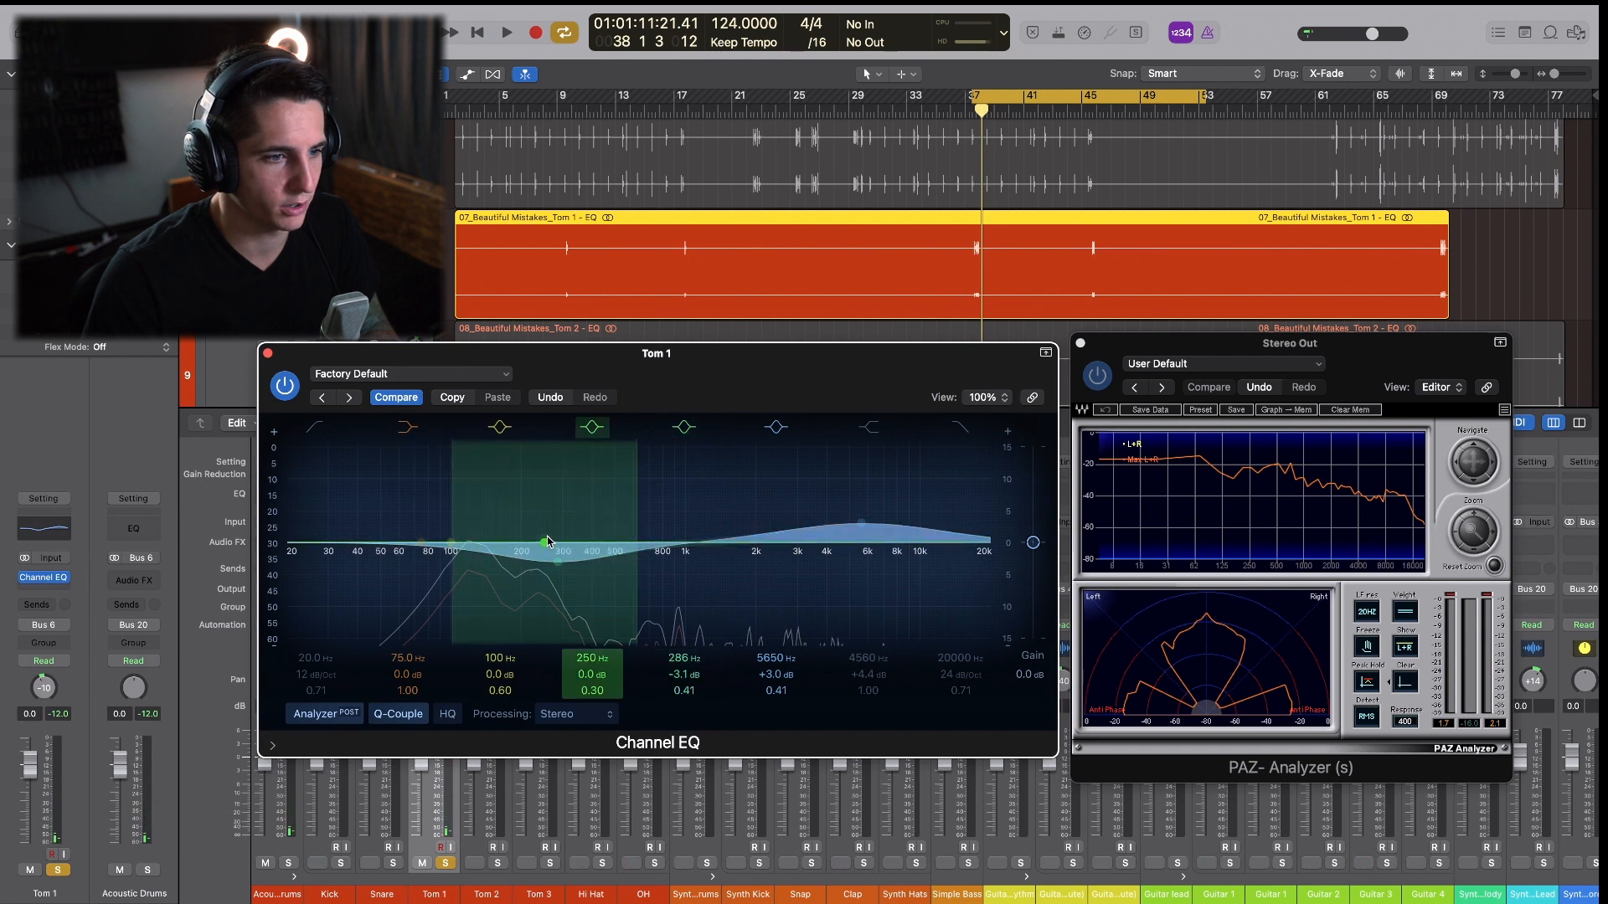
Cut 1100 Hz by 2.0 dB in Tom 1's EQ while the tom hits play.
{"action": "left_click_drag", "start_coordinate": [546, 542], "coordinate": [731, 550]}
{"action": "key", "text": "space"}
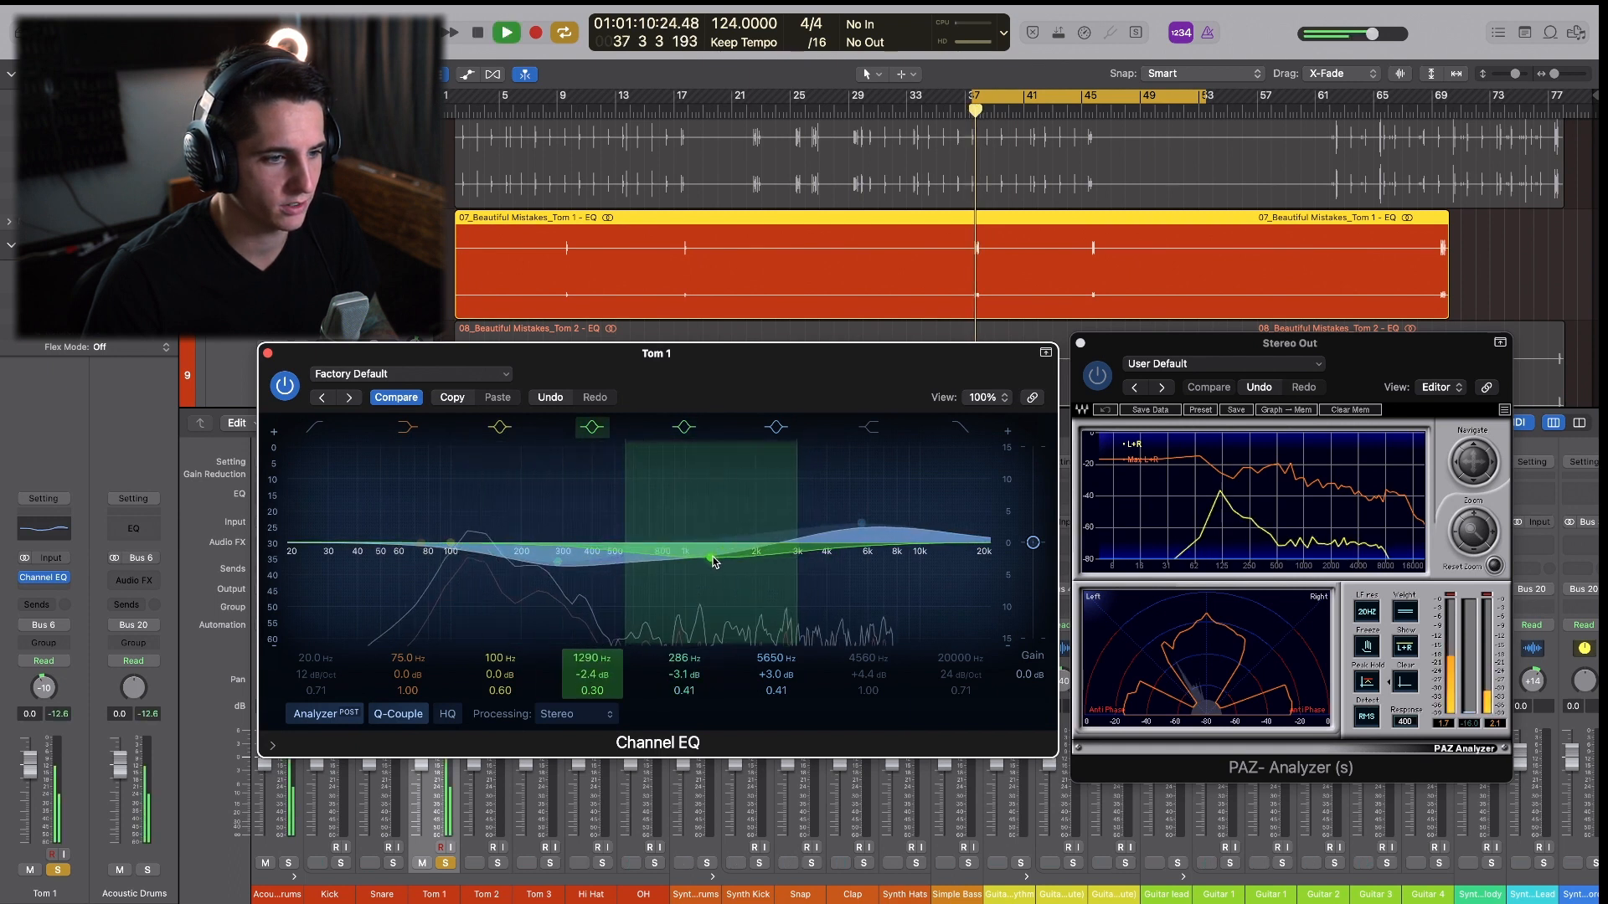
{"action": "left_click_drag", "start_coordinate": [713, 556], "coordinate": [697, 556]}
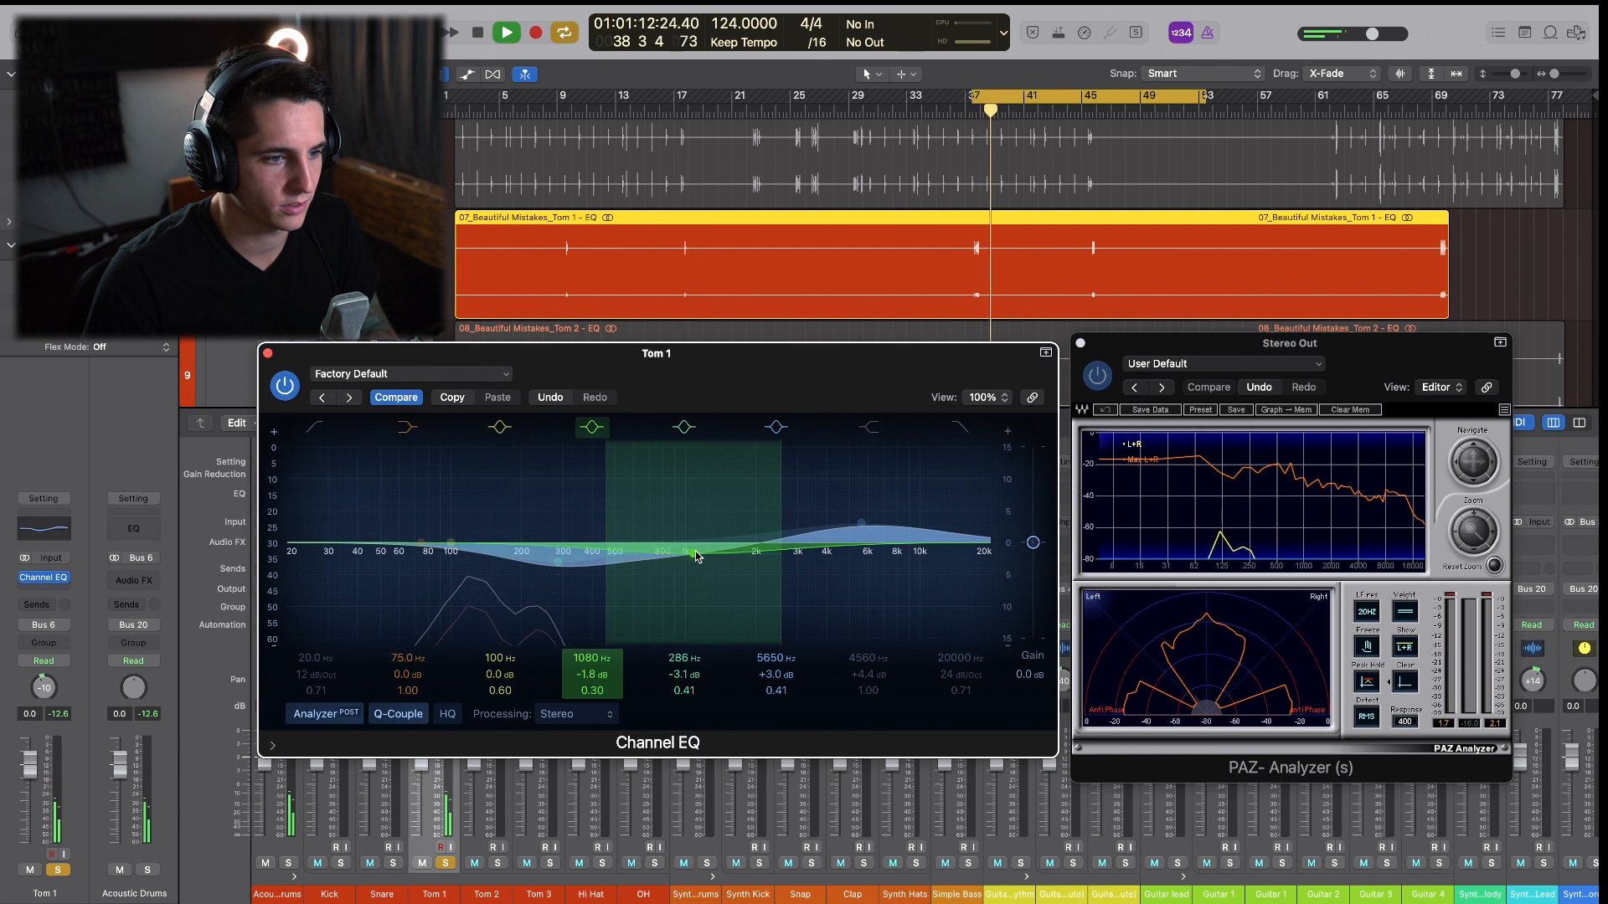
Boost Tom 1's low end by 2.5 dB at 98 Hz while replaying the tom hits.
{"action": "left_click", "coordinate": [450, 545]}
{"action": "key", "text": "space"}
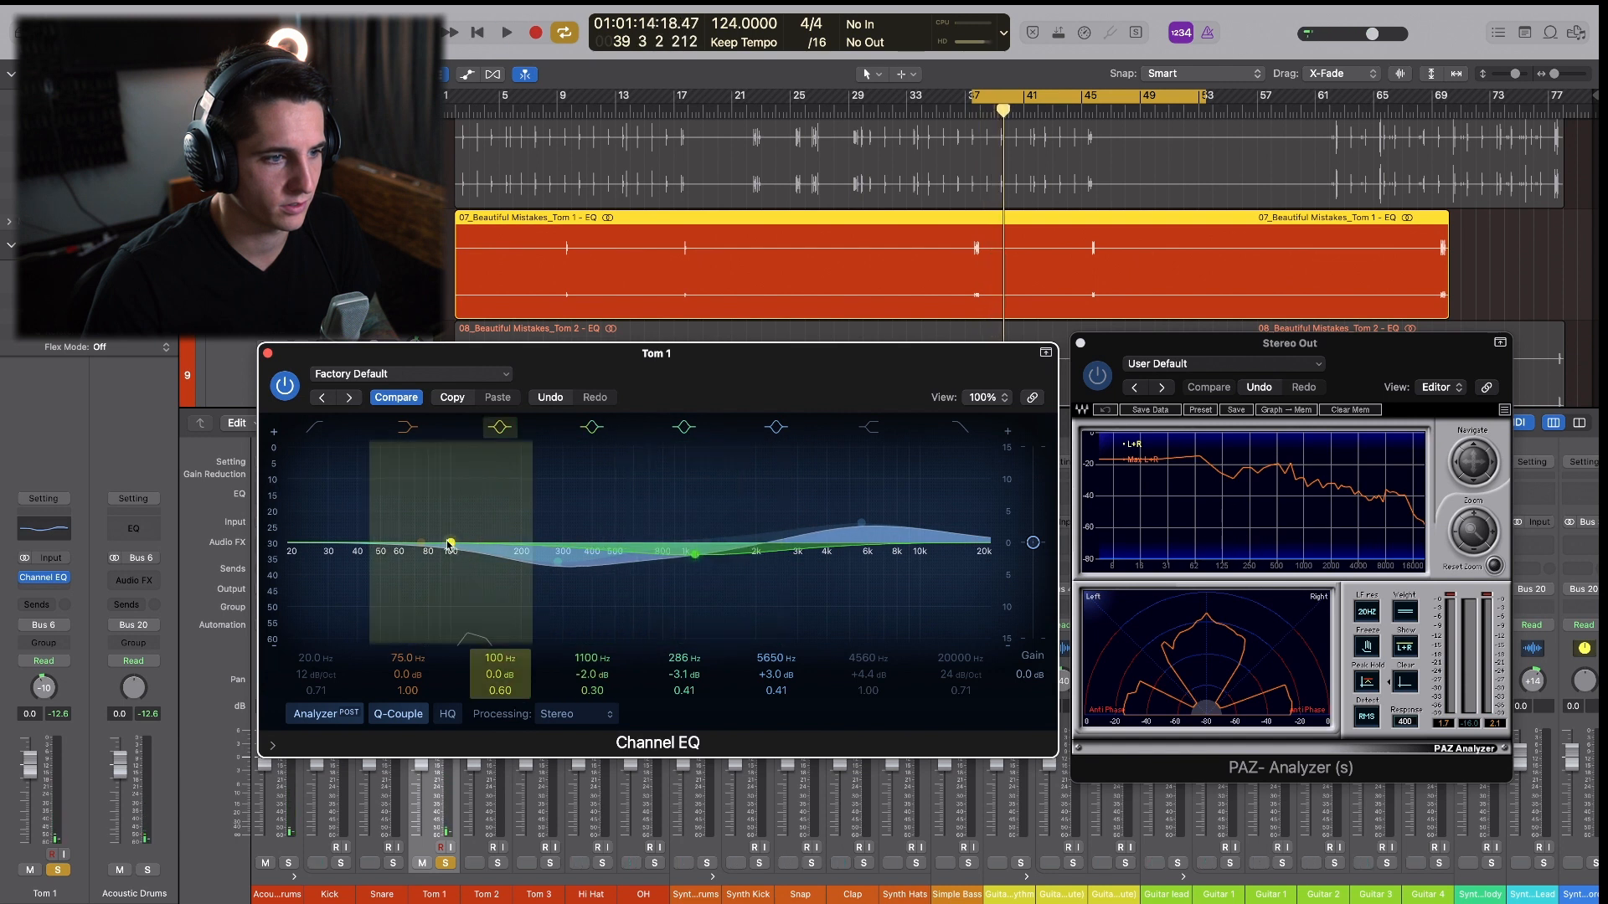
{"action": "key", "text": "space"}
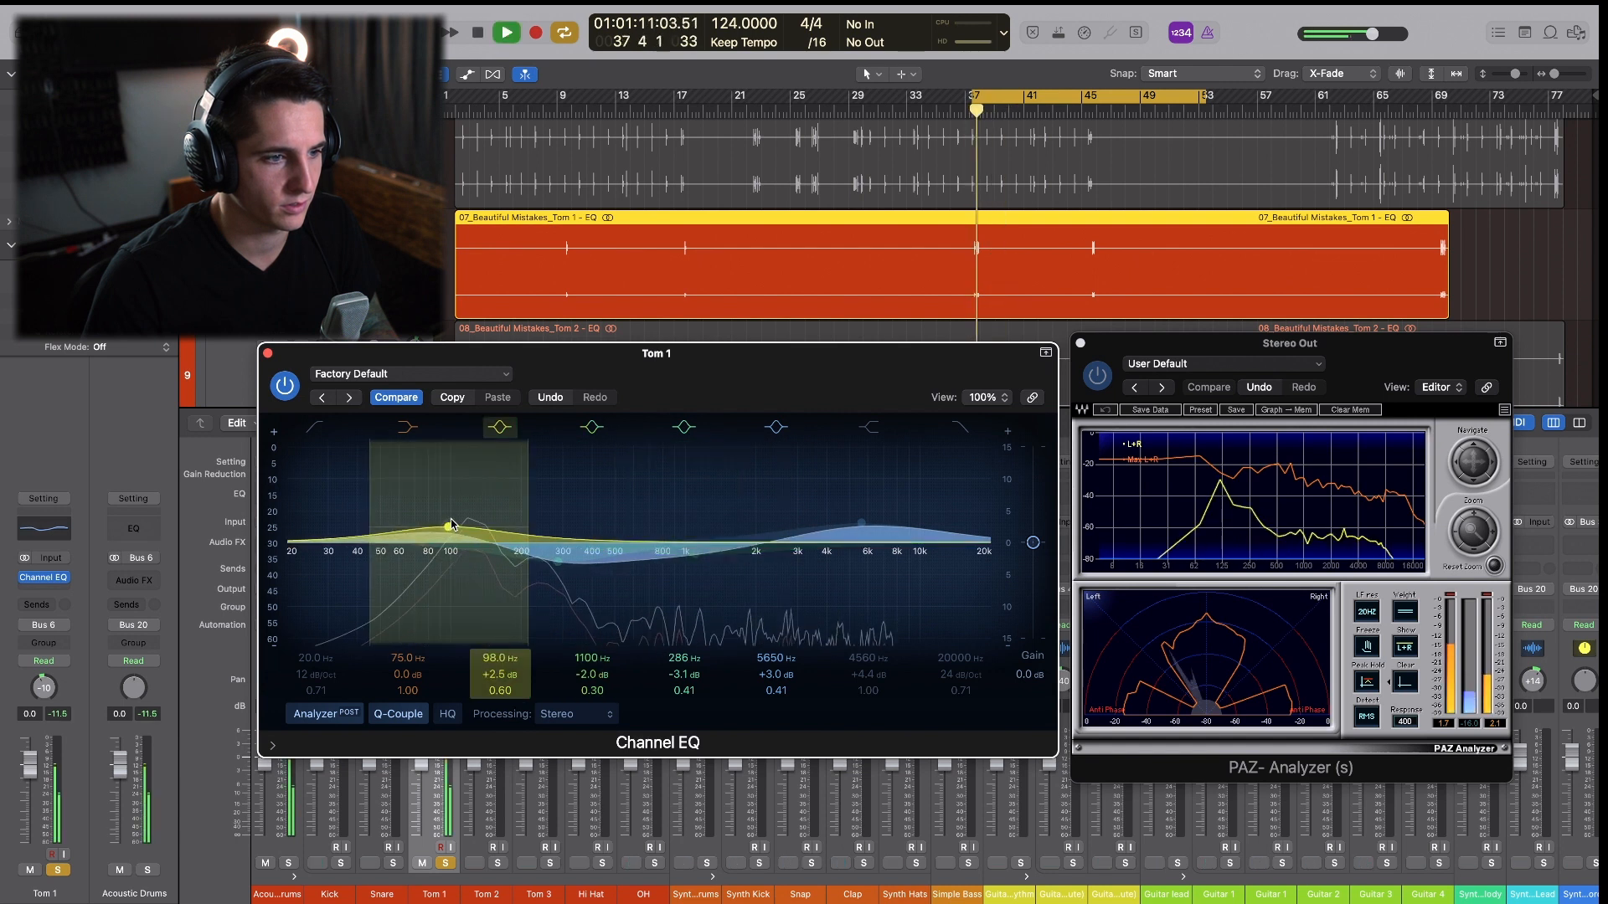
Stop playback, close Tom 1's Channel EQ, and unsolo the Tom 1 track.
{"action": "left_click_drag", "start_coordinate": [762, 393], "coordinate": [778, 373]}
{"action": "key", "text": "space"}
{"action": "left_click", "coordinate": [284, 335]}
{"action": "scroll", "coordinate": [285, 334], "scroll_direction": "down", "scroll_amount": 1}
{"action": "key", "text": "s"}
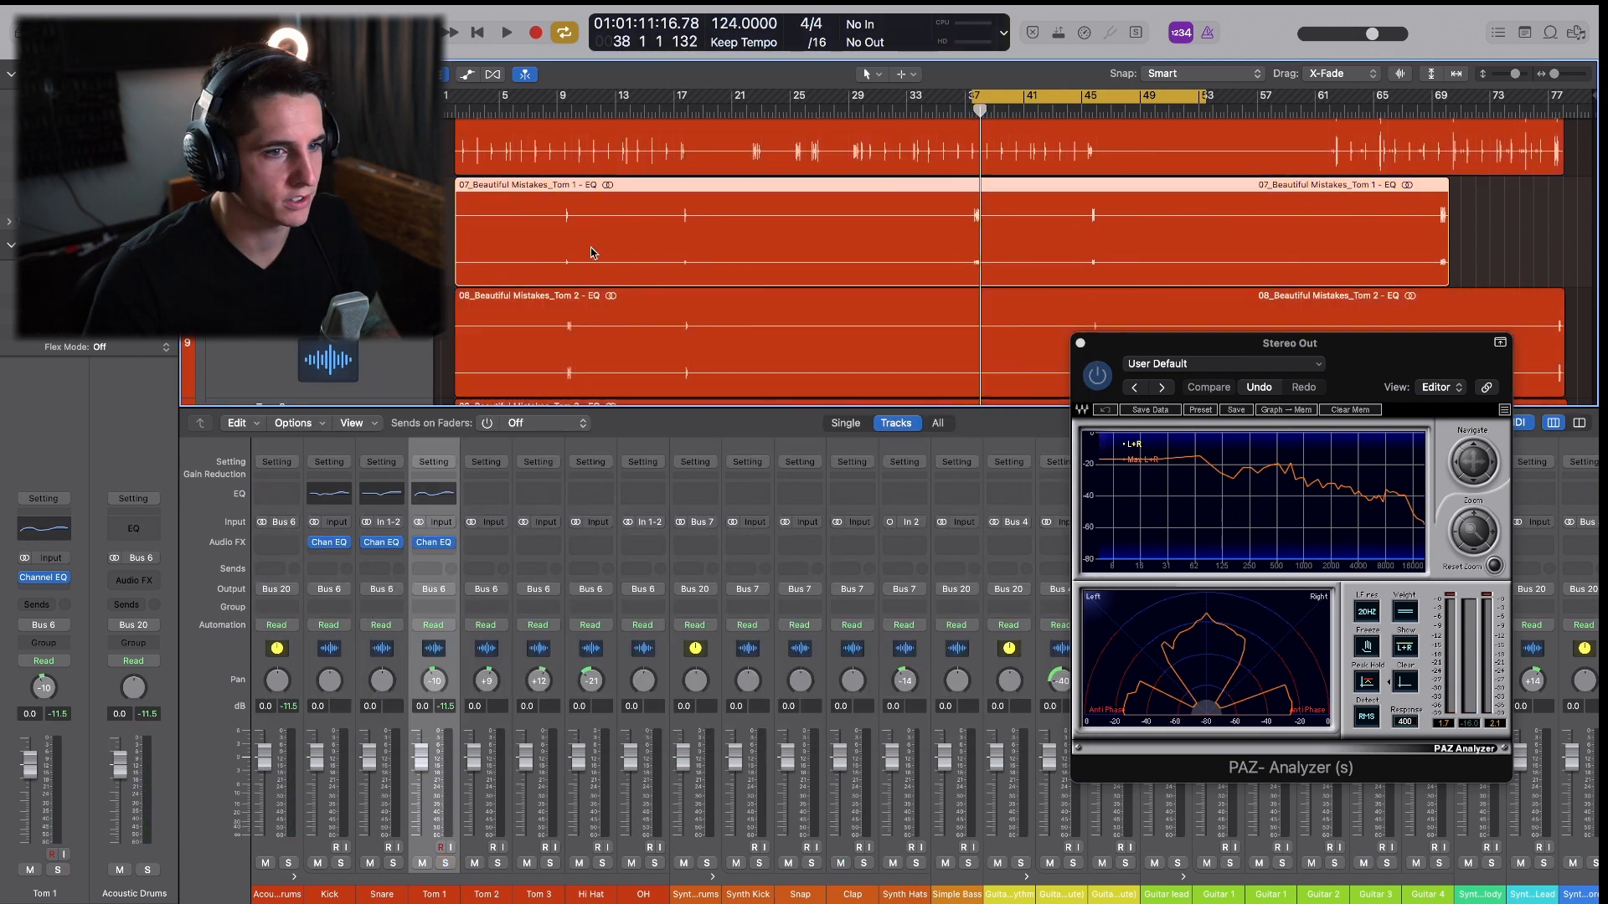
Solo Tom 2 and loop its hit with a short cycle range of about two beats starting at 45 4 1 1.
{"action": "key", "text": "s"}
{"action": "left_click_drag", "start_coordinate": [1046, 97], "coordinate": [1118, 107]}
{"action": "left_click_drag", "start_coordinate": [686, 99], "coordinate": [654, 109]}
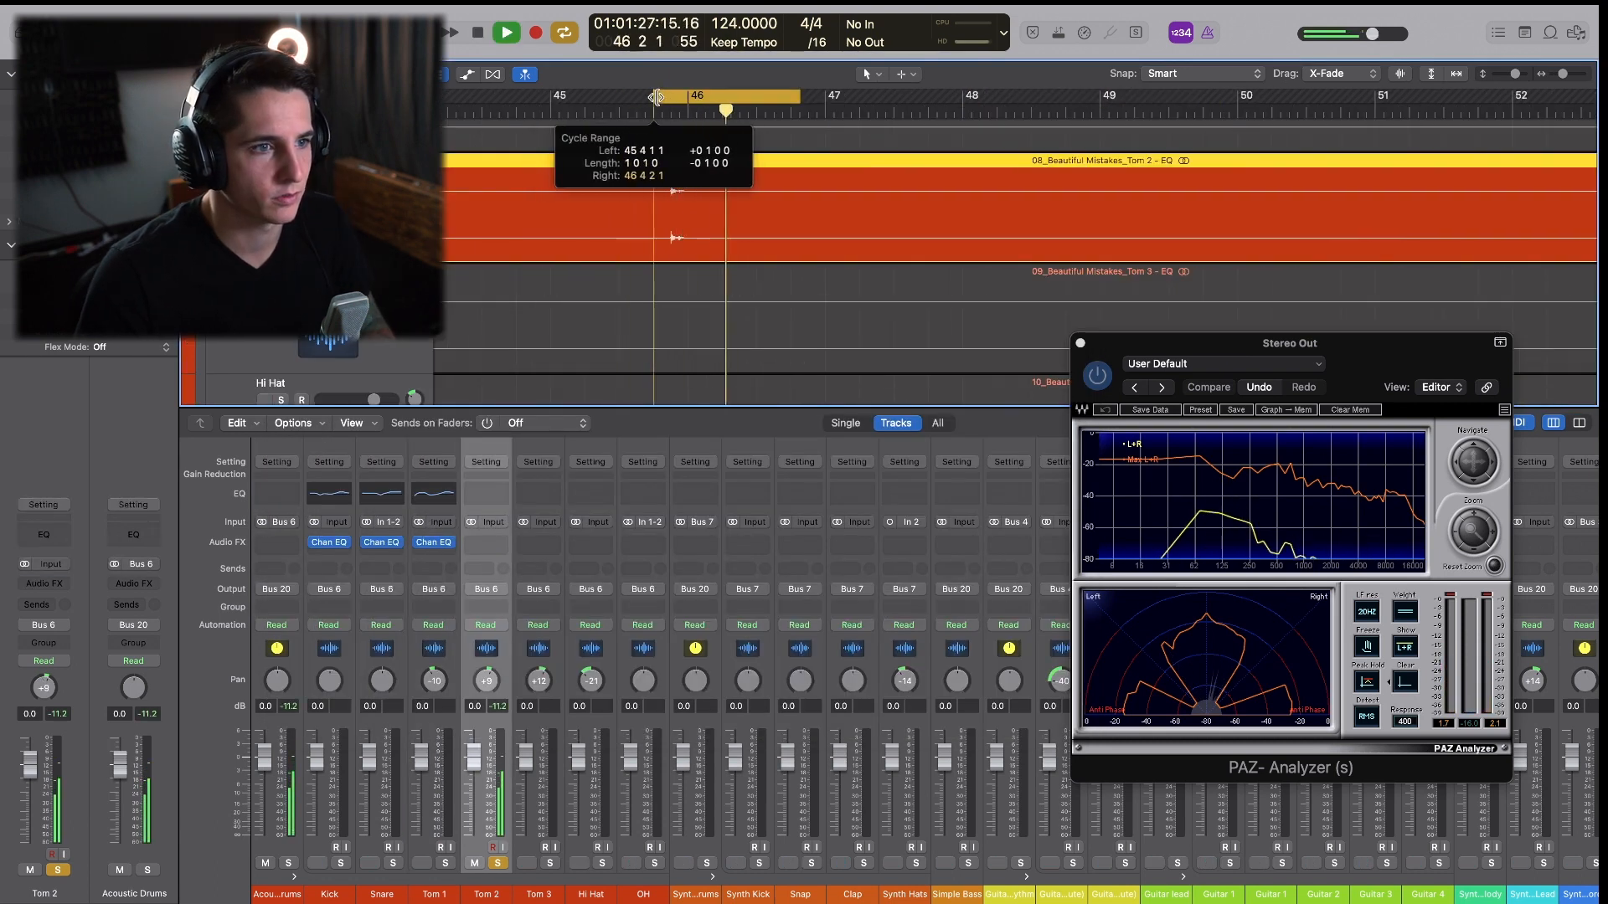
{"action": "left_click_drag", "start_coordinate": [798, 99], "coordinate": [715, 127]}
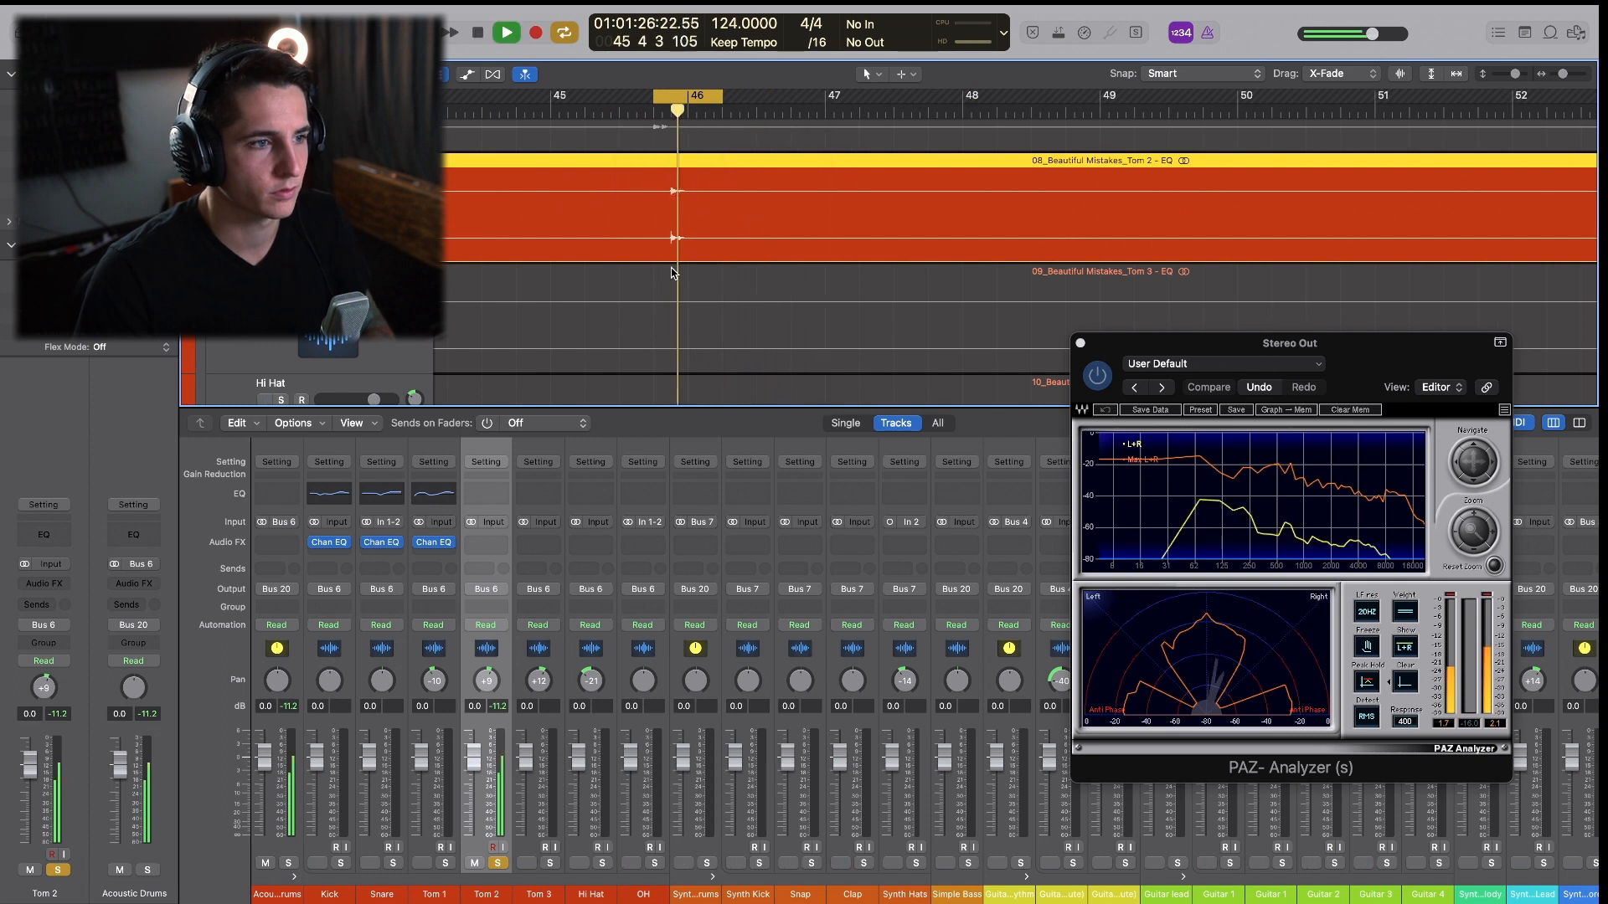
Insert a Channel EQ on Tom 2 and cut 665 Hz by 2.8 dB with a Q of 0.30.
{"action": "left_click", "coordinate": [486, 494]}
{"action": "left_click_drag", "start_coordinate": [911, 240], "coordinate": [693, 331]}
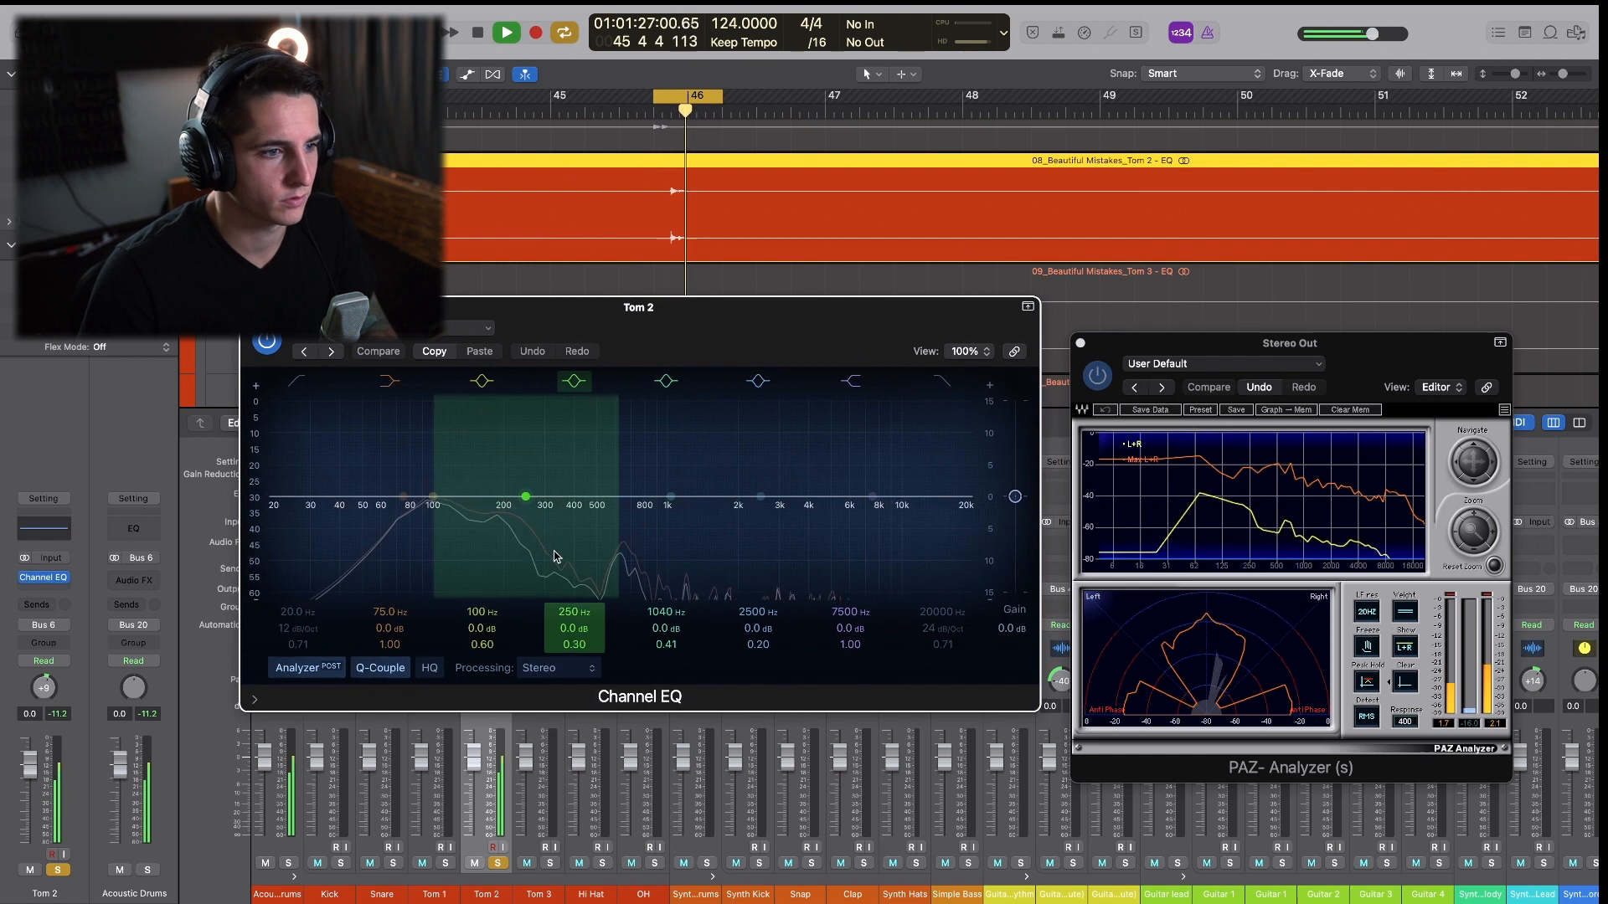
{"action": "left_click_drag", "start_coordinate": [549, 550], "coordinate": [632, 472]}
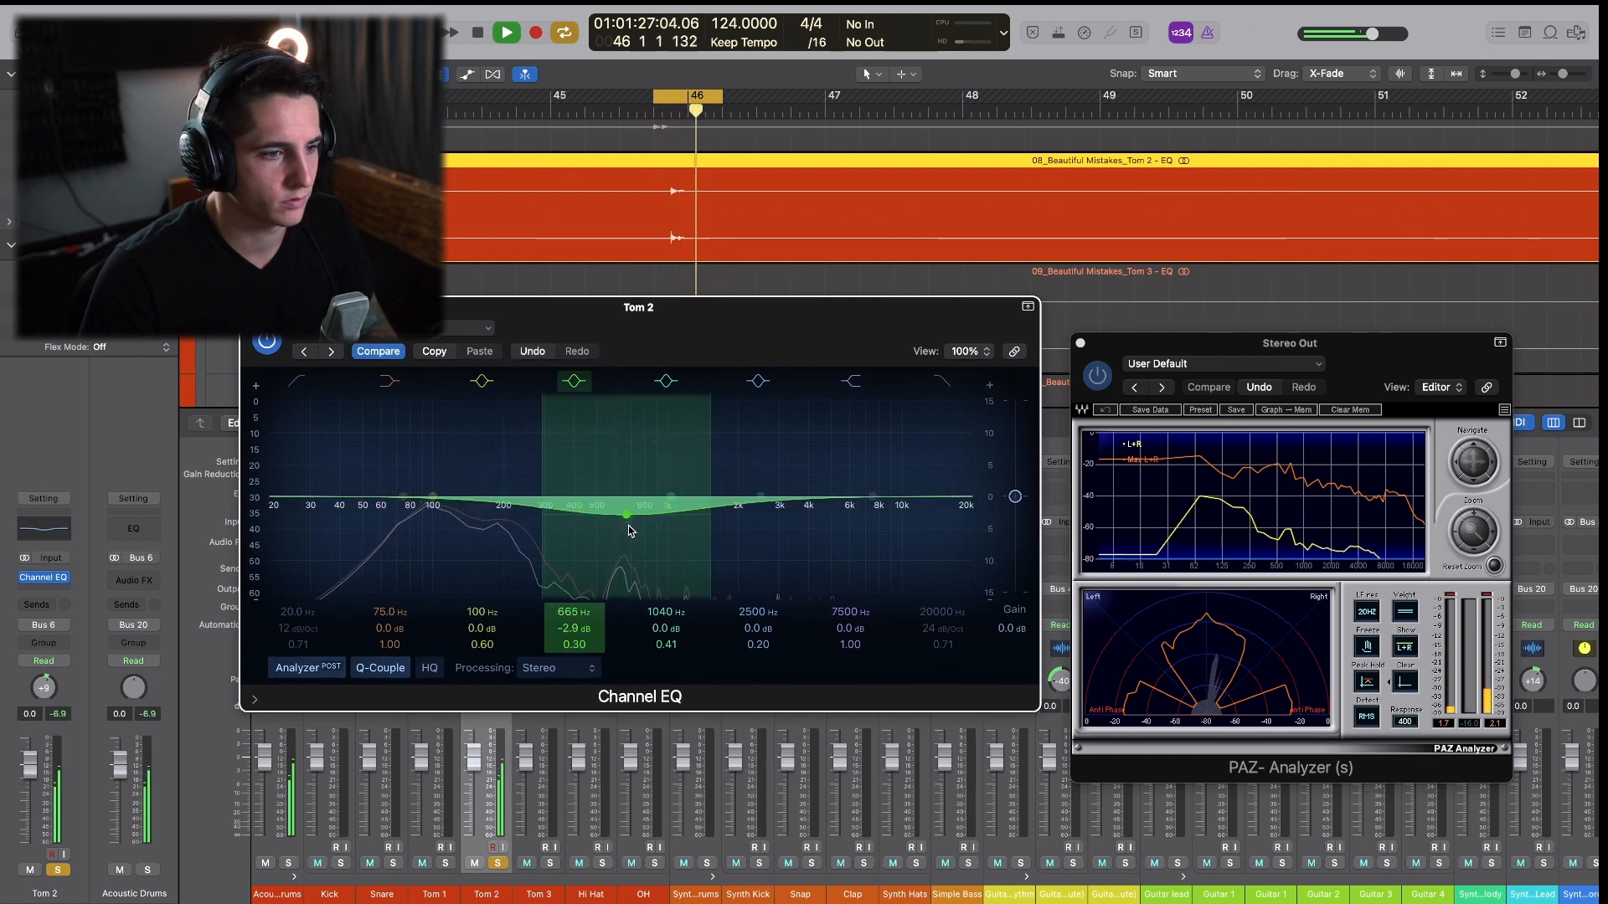
Boost 4960 Hz by 3.0 dB with a Q of 0.57 and 106 Hz by 2.1 dB with a Q of 0.71 in Tom 2's EQ.
{"action": "left_click_drag", "start_coordinate": [896, 503], "coordinate": [830, 480]}
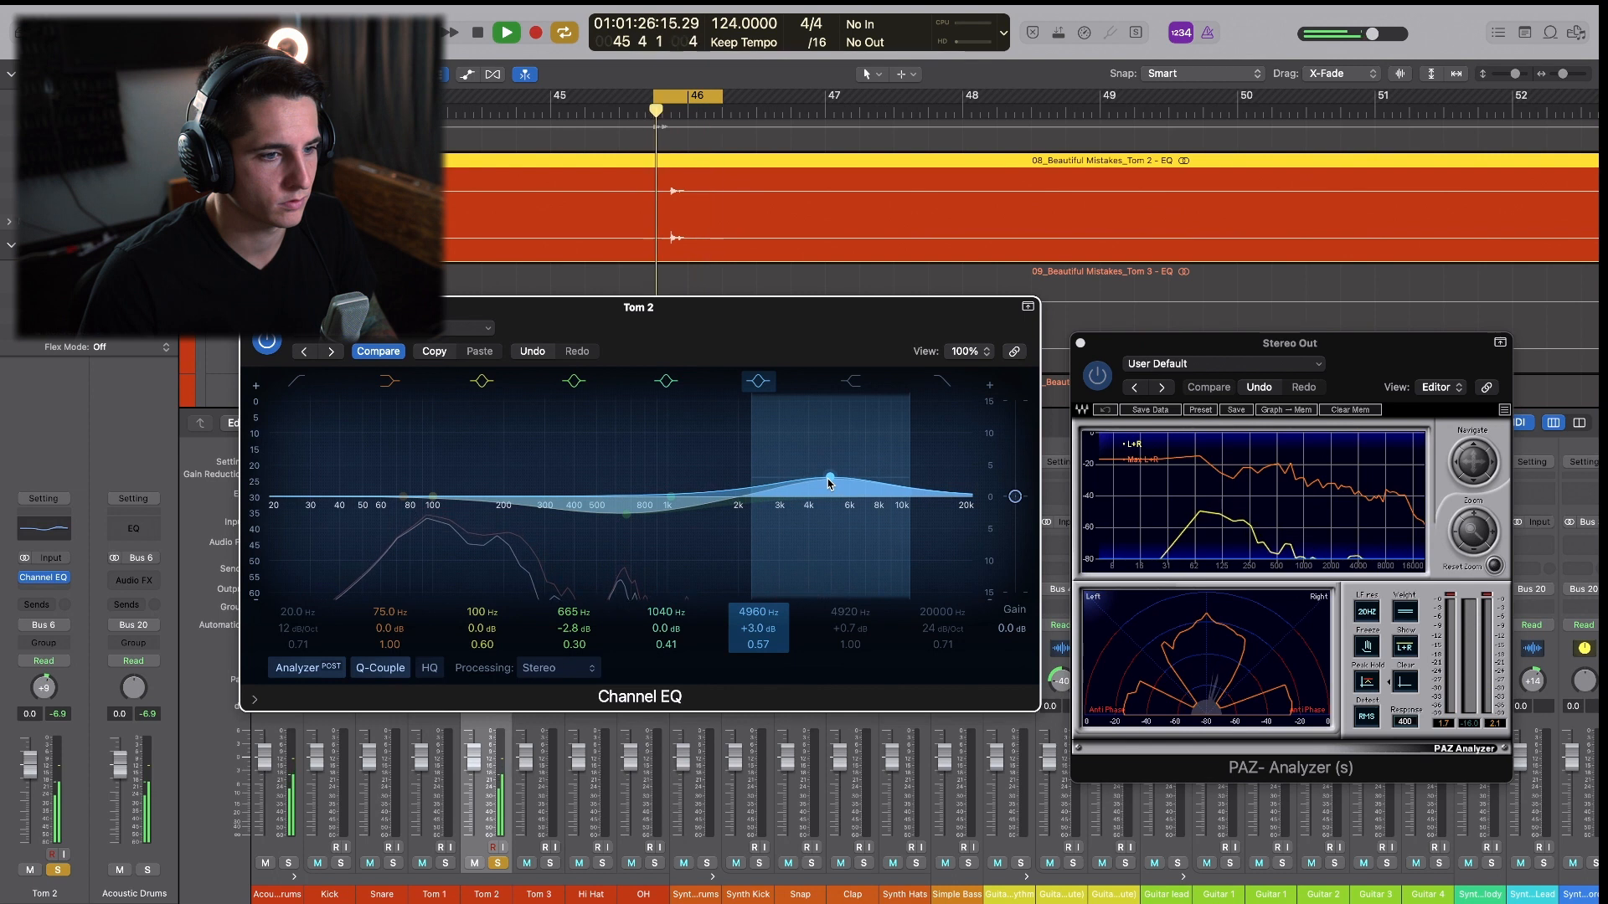
{"action": "mouse_move", "coordinate": [433, 497]}
{"action": "left_mouse_down"}
{"action": "mouse_move", "coordinate": [441, 477]}
{"action": "mouse_move", "coordinate": [377, 425]}
{"action": "mouse_move", "coordinate": [497, 409]}
{"action": "mouse_move", "coordinate": [444, 422]}
{"action": "mouse_move", "coordinate": [437, 482]}
{"action": "left_mouse_up"}
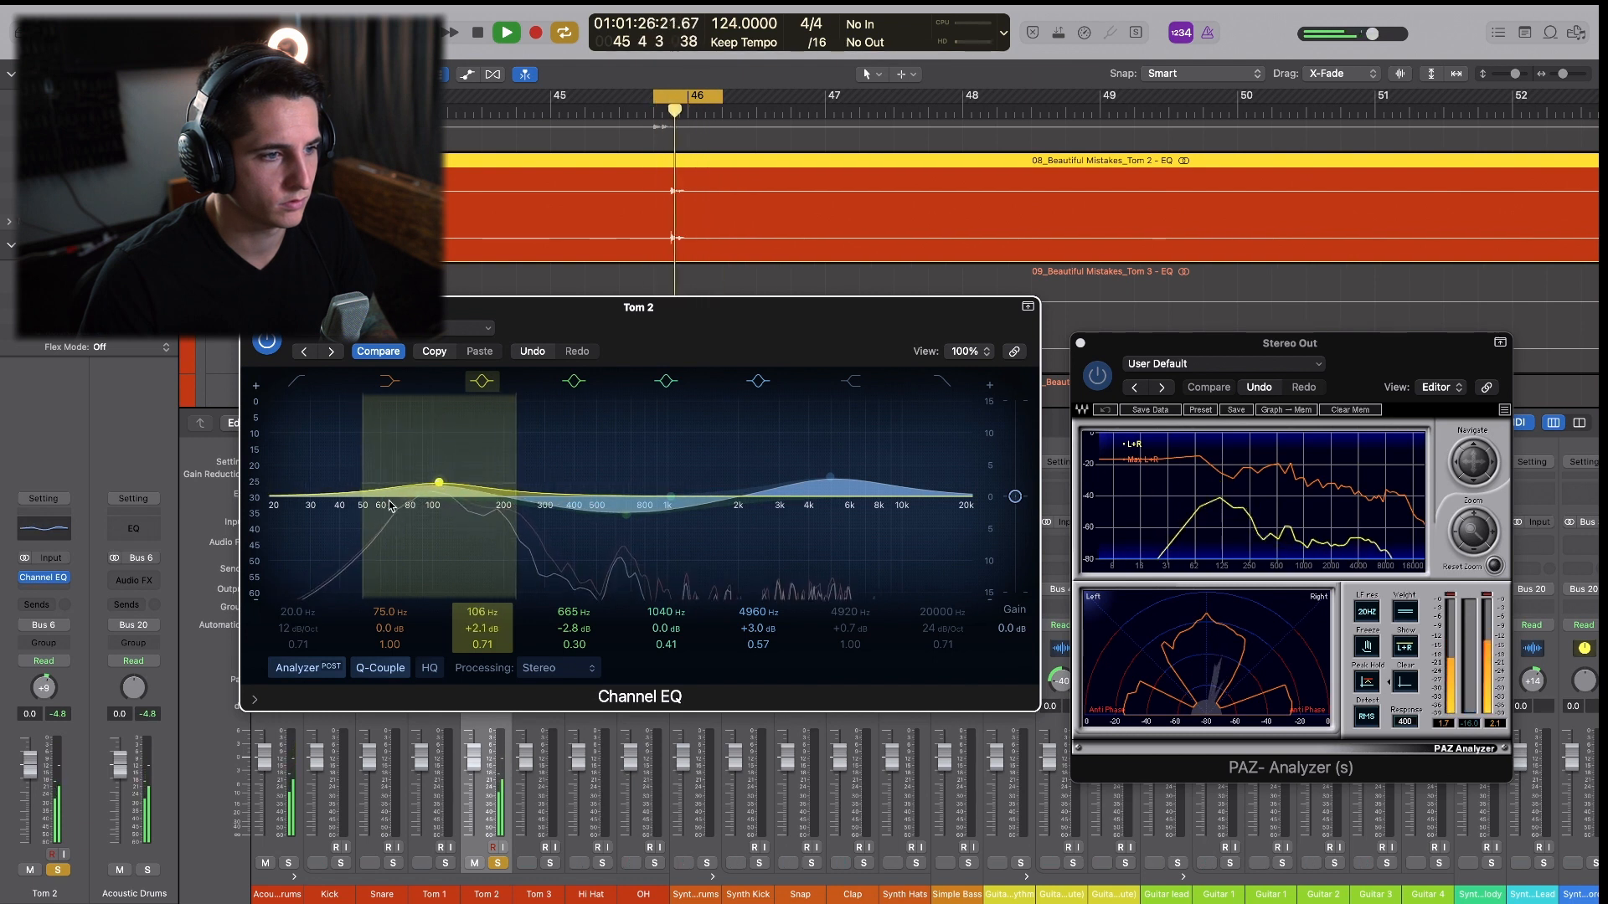
Cut 204 Hz by 2.3 dB with a Q of 0.98 in Tom 2's EQ, then stop playback and close the EQ.
{"action": "left_click_drag", "start_coordinate": [636, 500], "coordinate": [522, 523]}
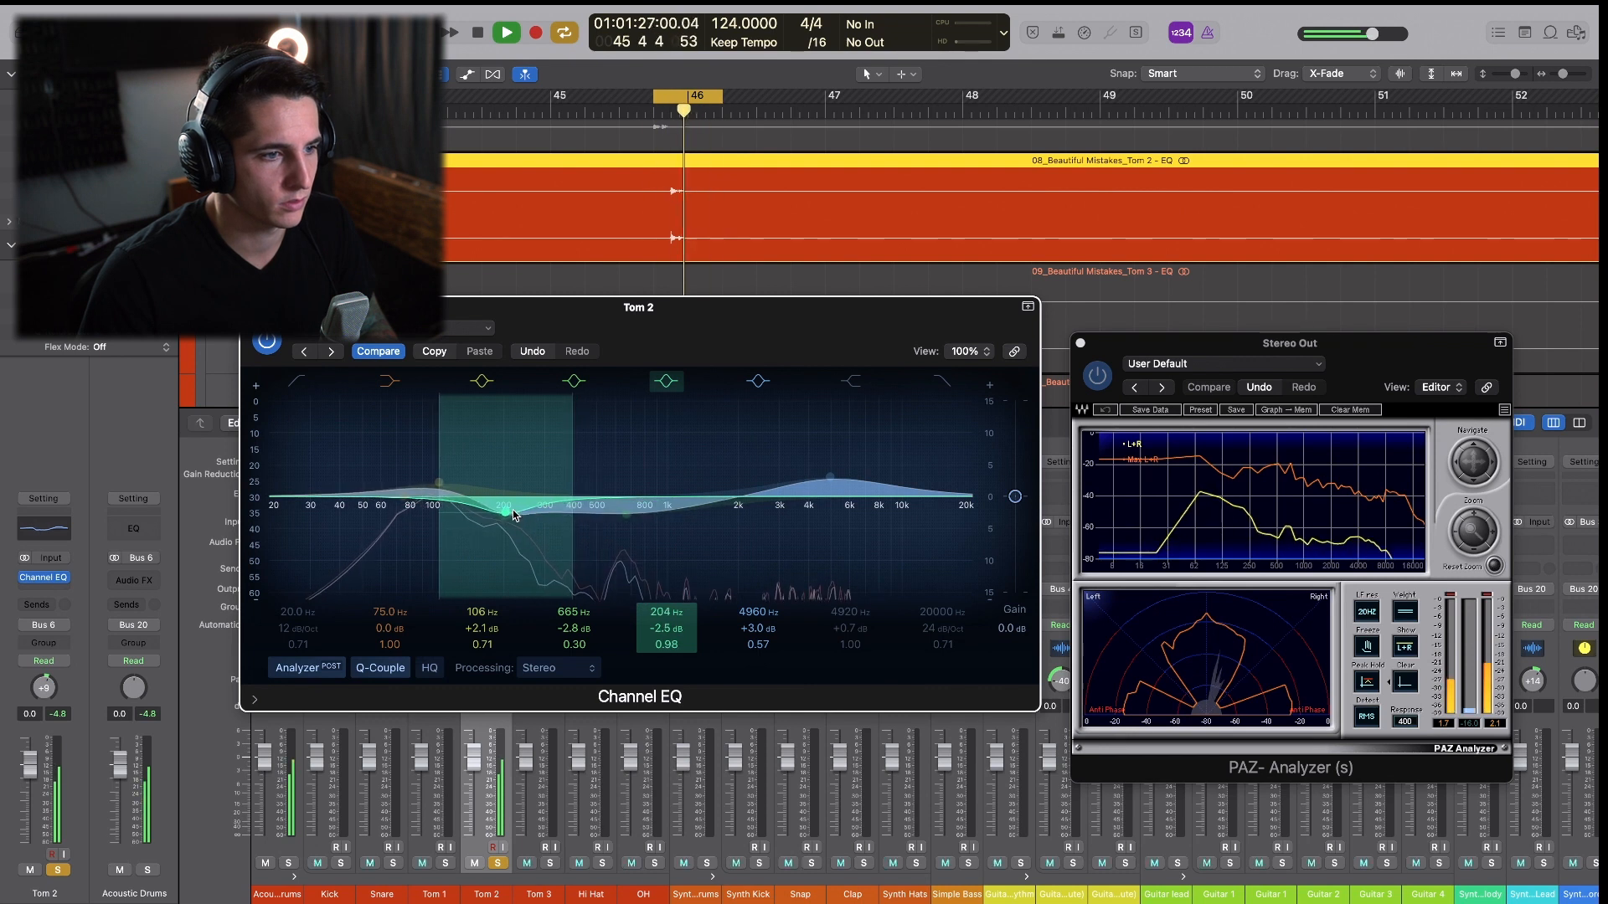
{"action": "left_click_drag", "start_coordinate": [514, 517], "coordinate": [515, 514]}
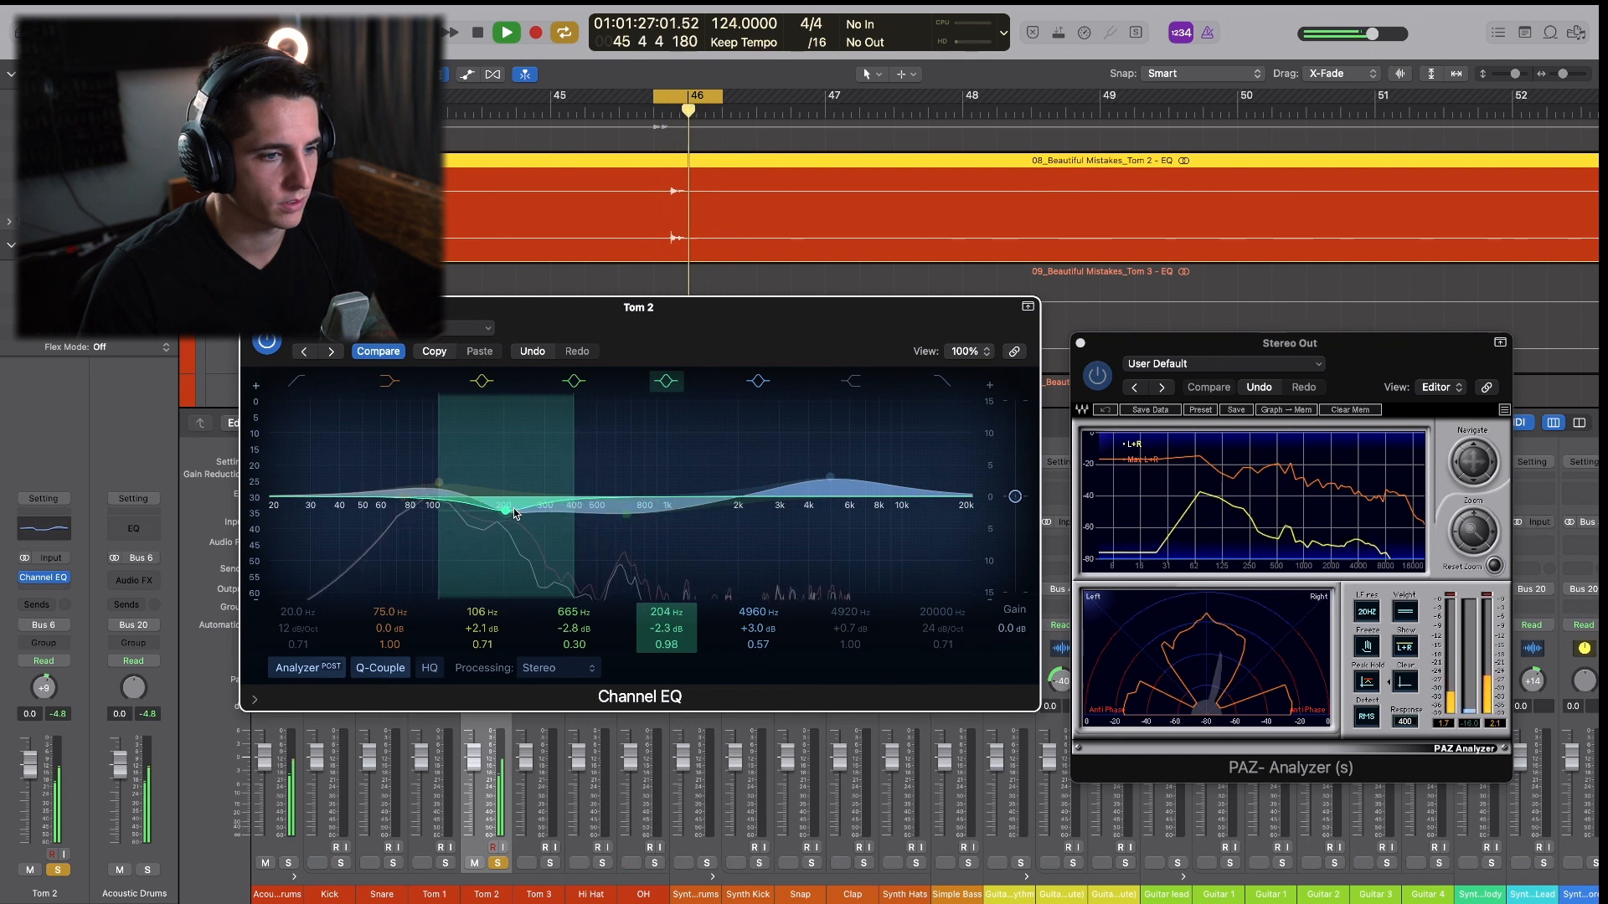
{"action": "left_click_drag", "start_coordinate": [769, 345], "coordinate": [777, 332]}
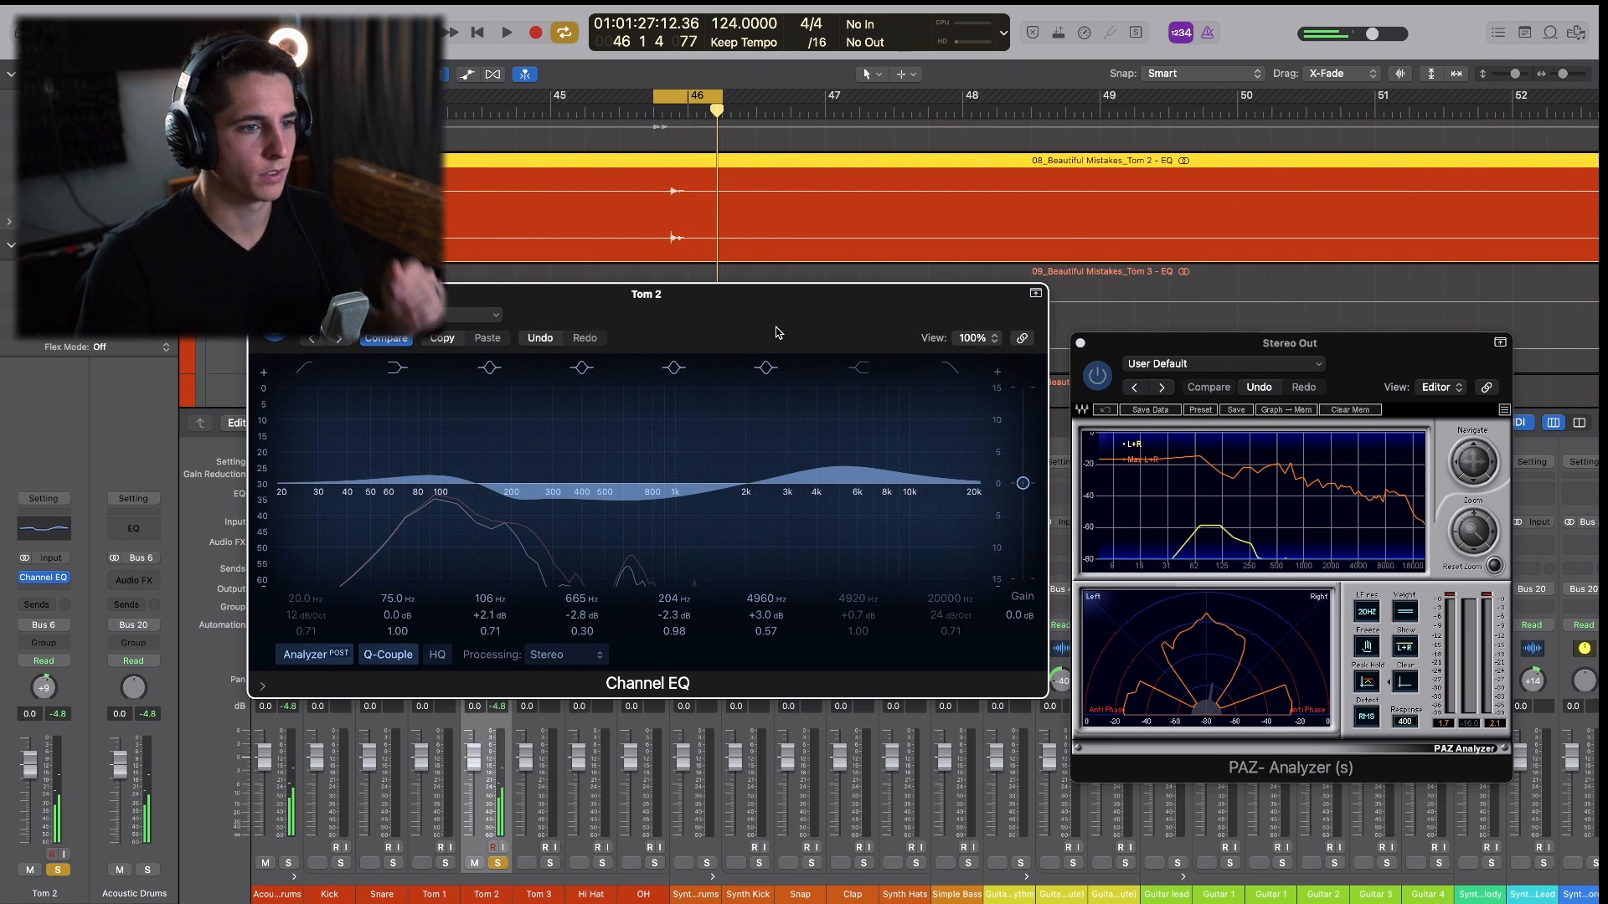
{"action": "key", "text": "super+w"}
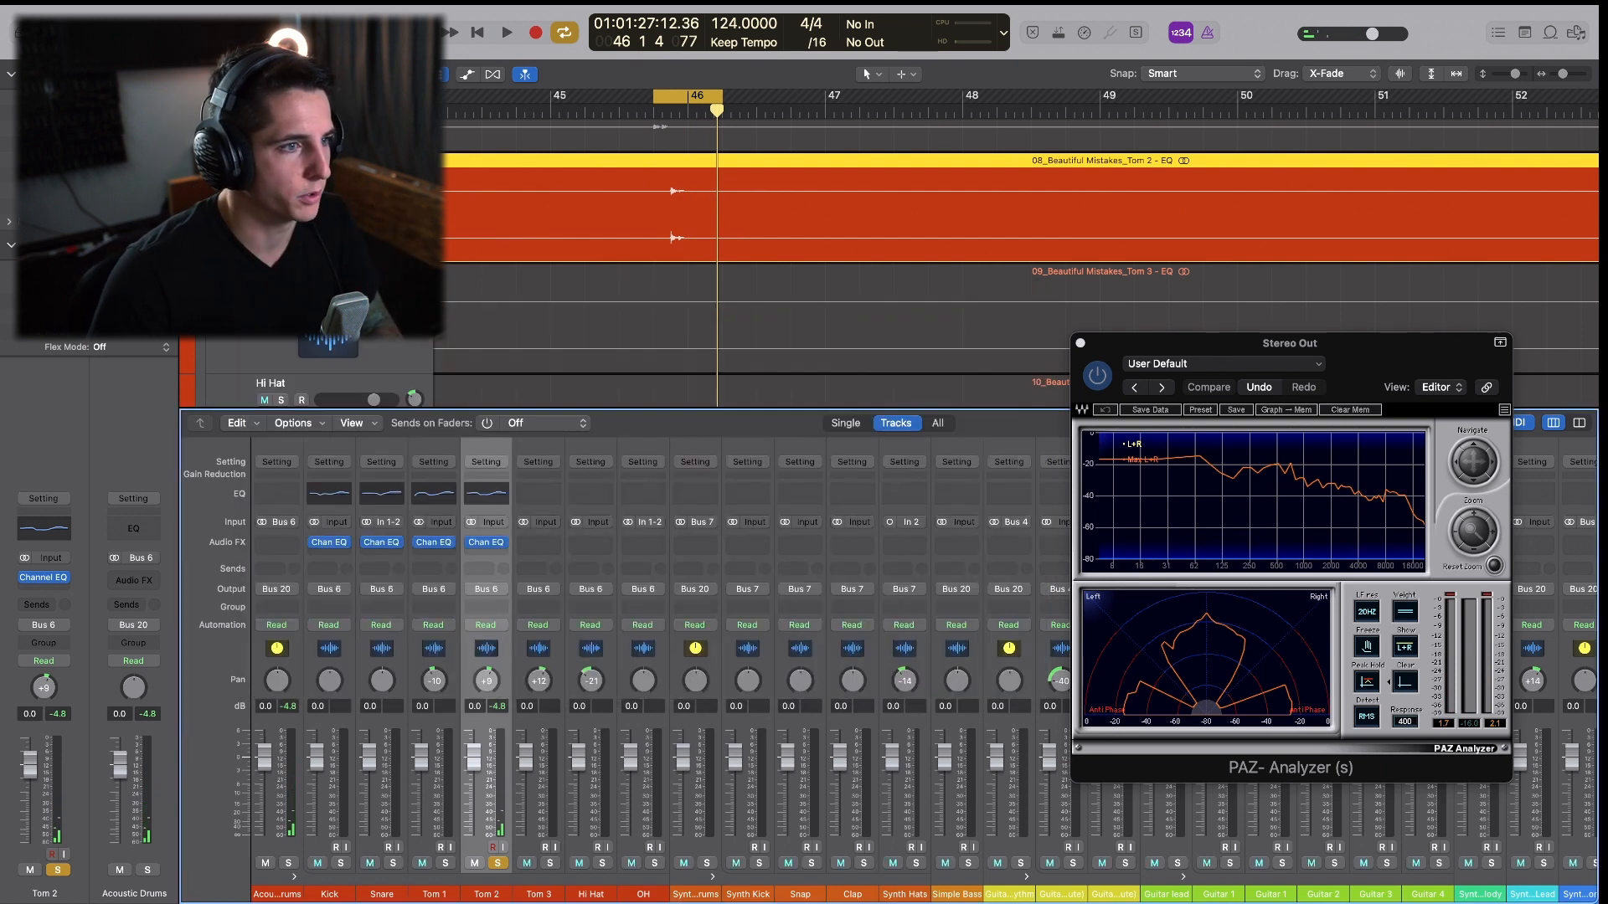
Set the cycle range from 77 4 1 1 to 78 2 1 1 over the Tom 3 hit and loop the track soloed.
{"action": "key", "text": "Down"}
{"action": "key", "text": "z"}
{"action": "scroll", "coordinate": [1086, 232], "scroll_direction": "down", "scroll_amount": 2}
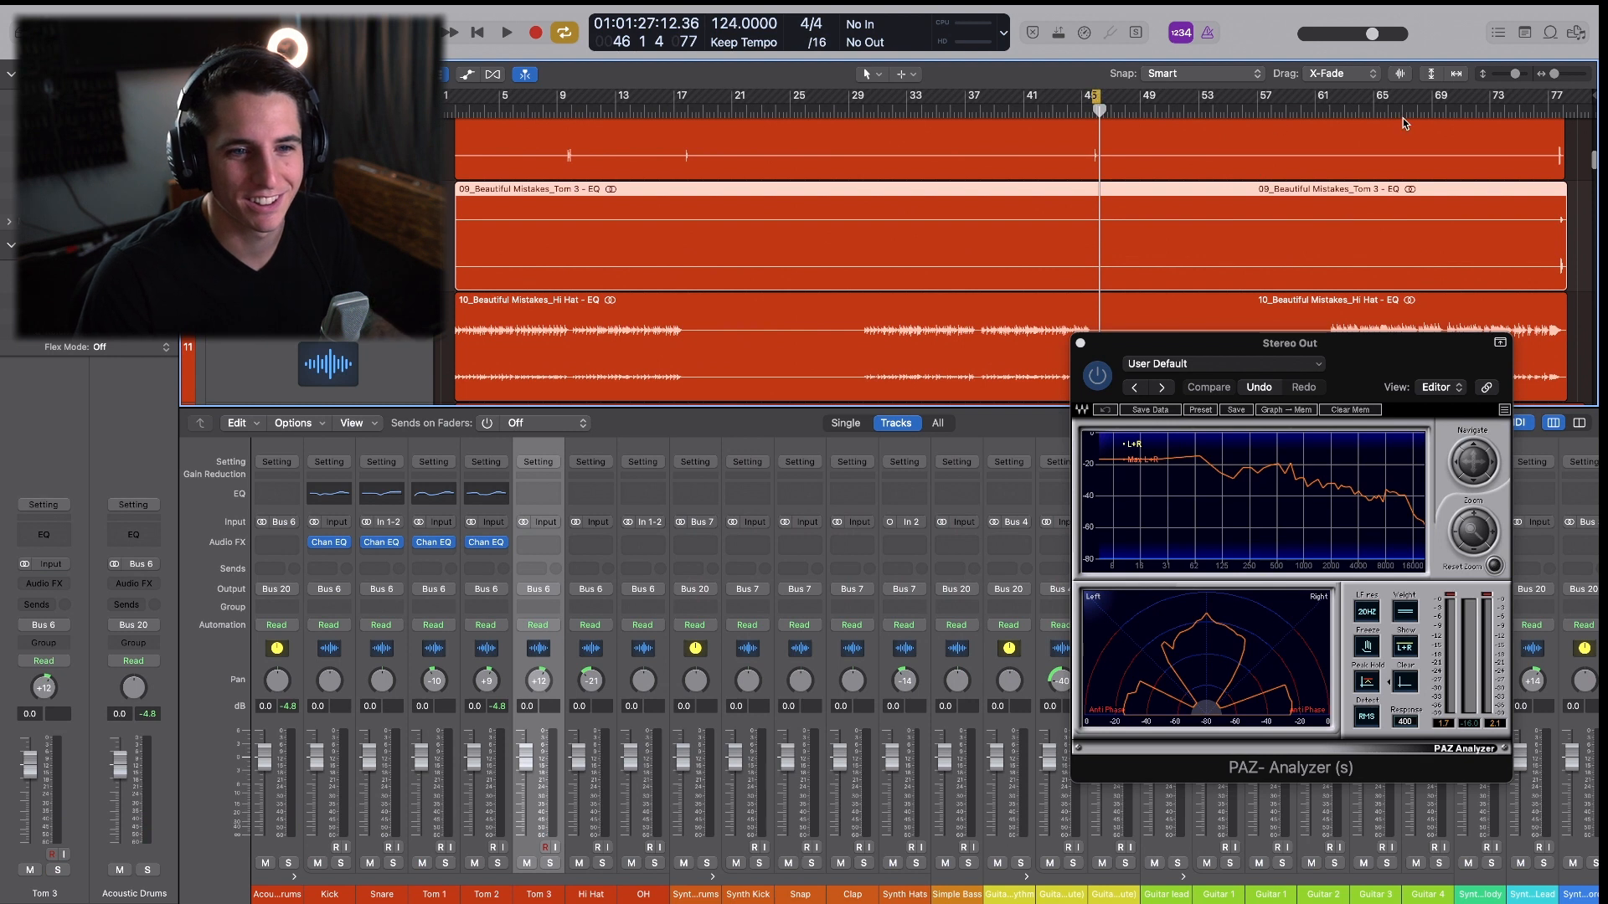
{"action": "scroll", "coordinate": [1417, 158], "scroll_direction": "up", "scroll_amount": 5}
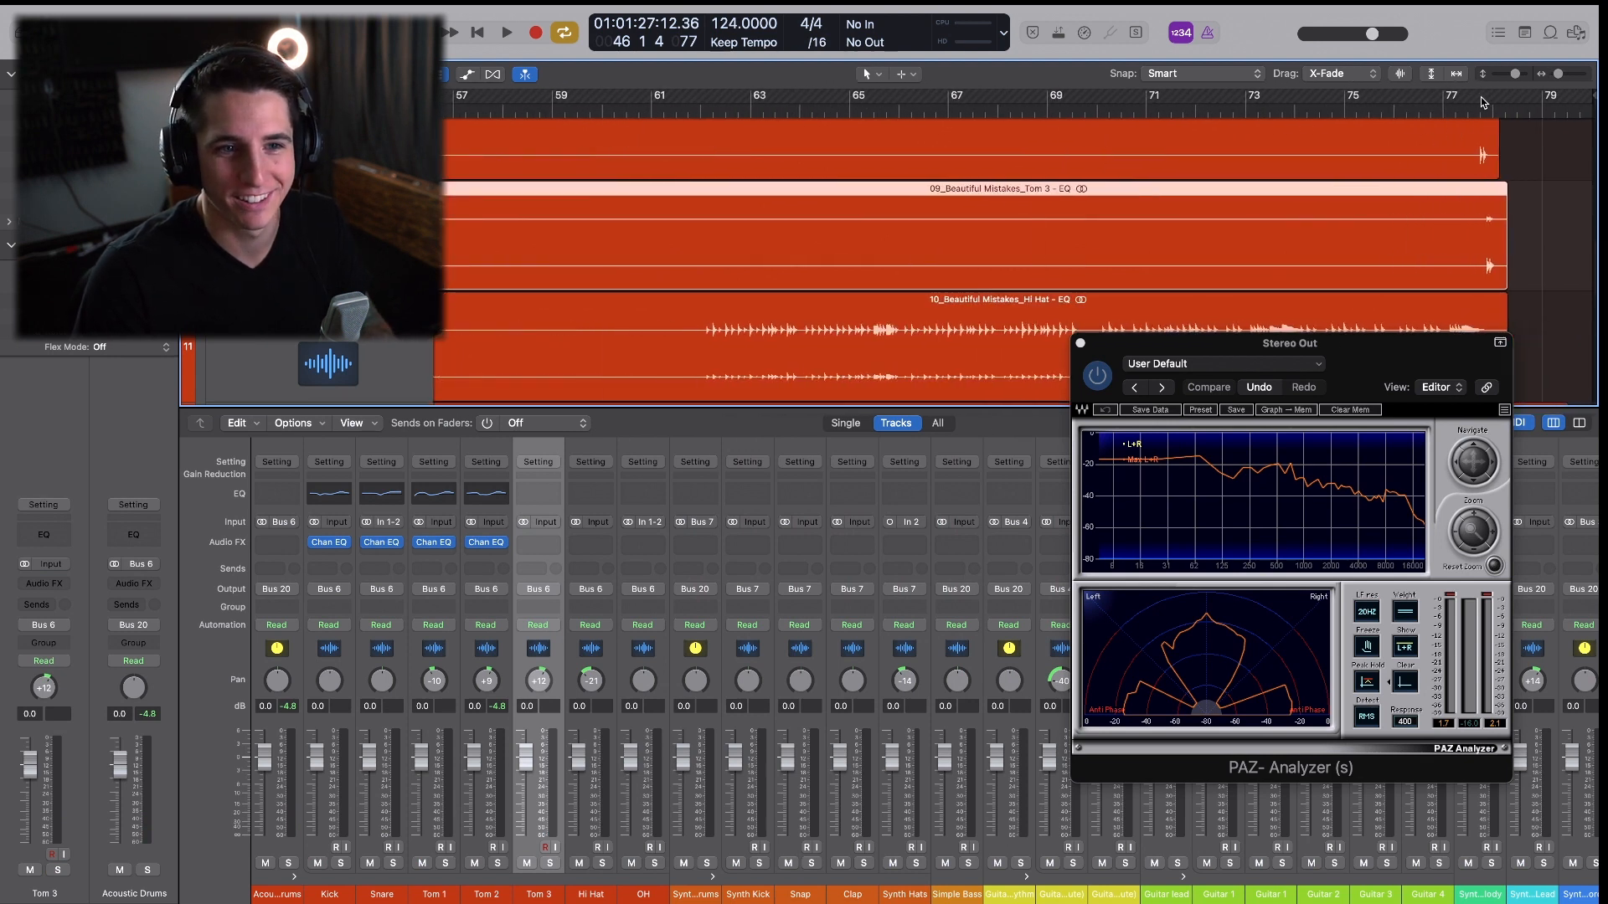
{"action": "left_click_drag", "start_coordinate": [1482, 101], "coordinate": [1521, 110]}
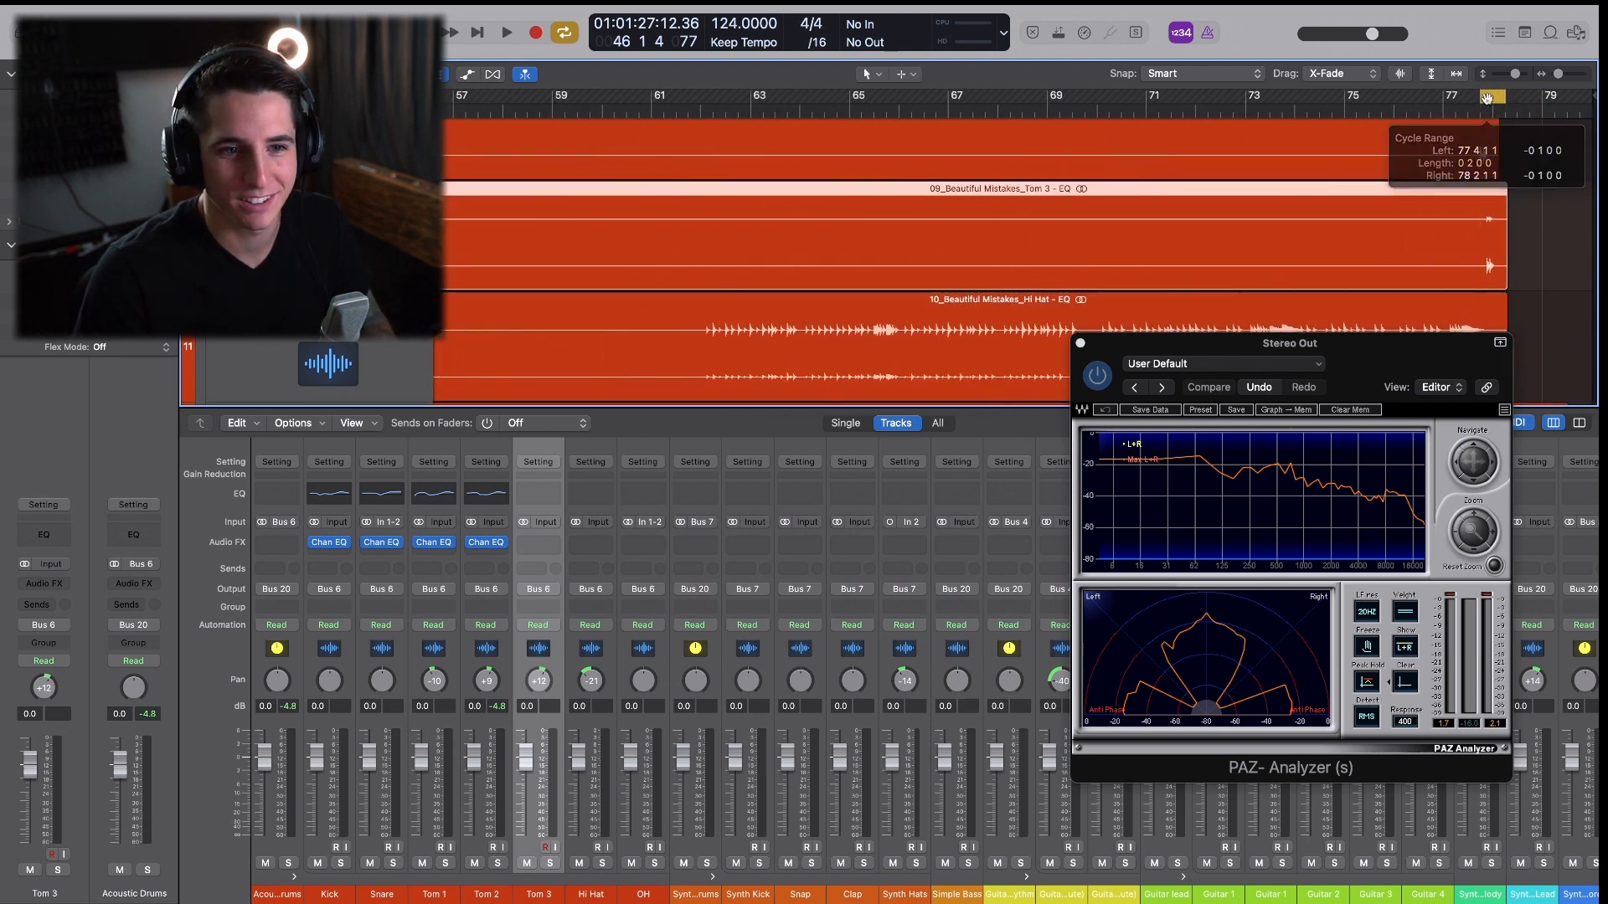
{"action": "key", "text": "space"}
{"action": "key", "text": "s"}
Insert a Channel EQ on Tom 3 and boost 79.5 Hz by 2.6 dB with a Q of 0.75.
{"action": "left_click_drag", "start_coordinate": [1276, 343], "coordinate": [1195, 325]}
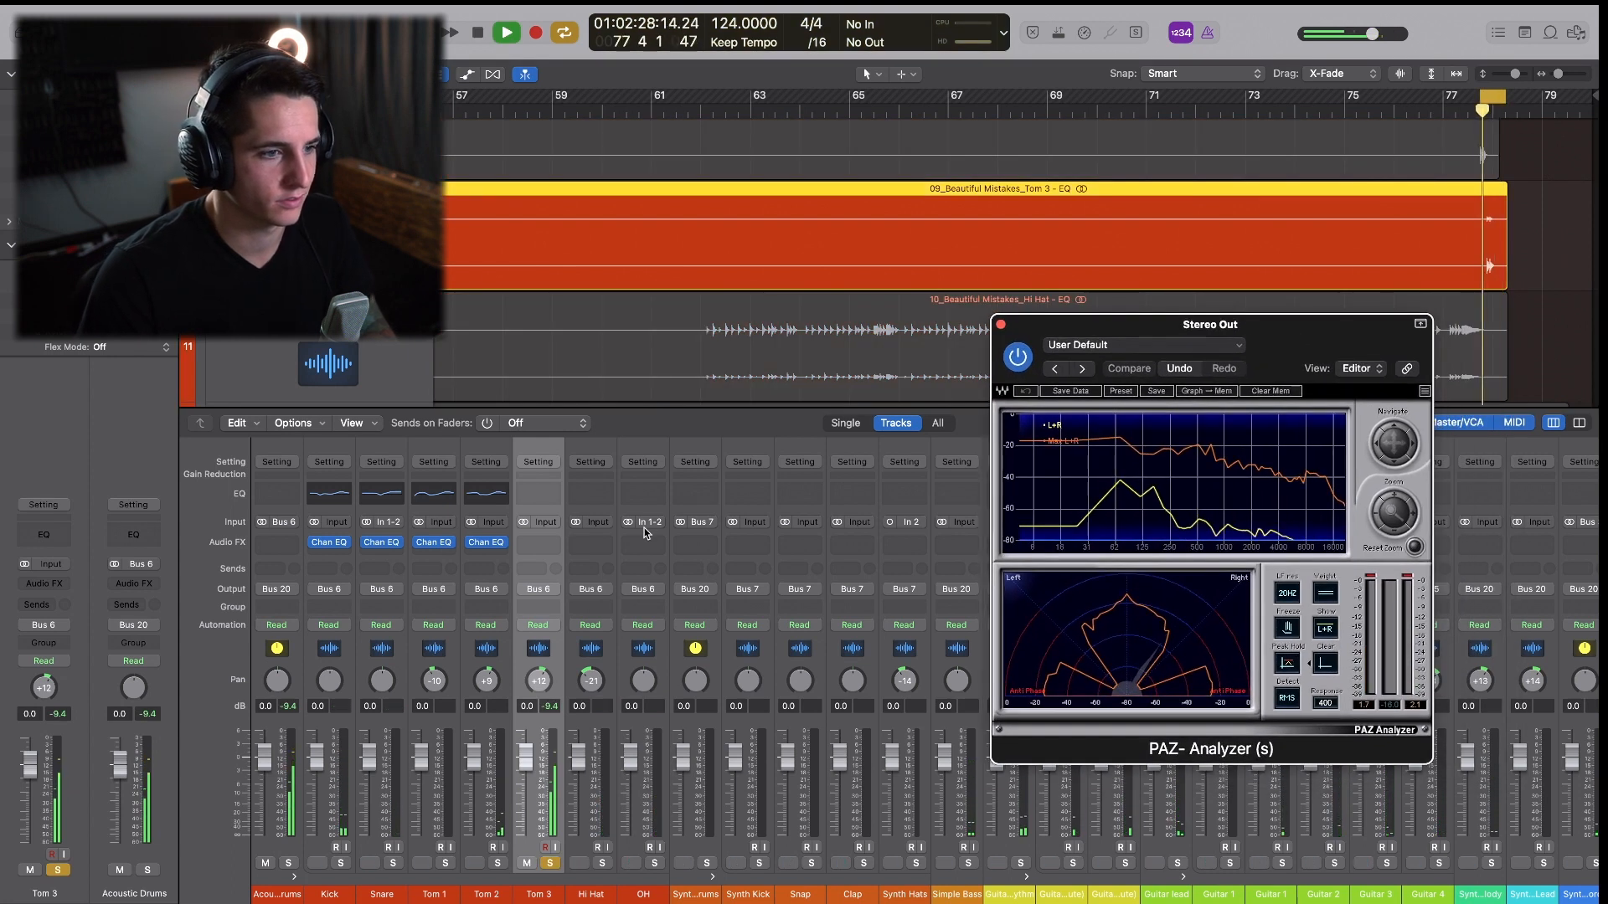
{"action": "left_click", "coordinate": [539, 501]}
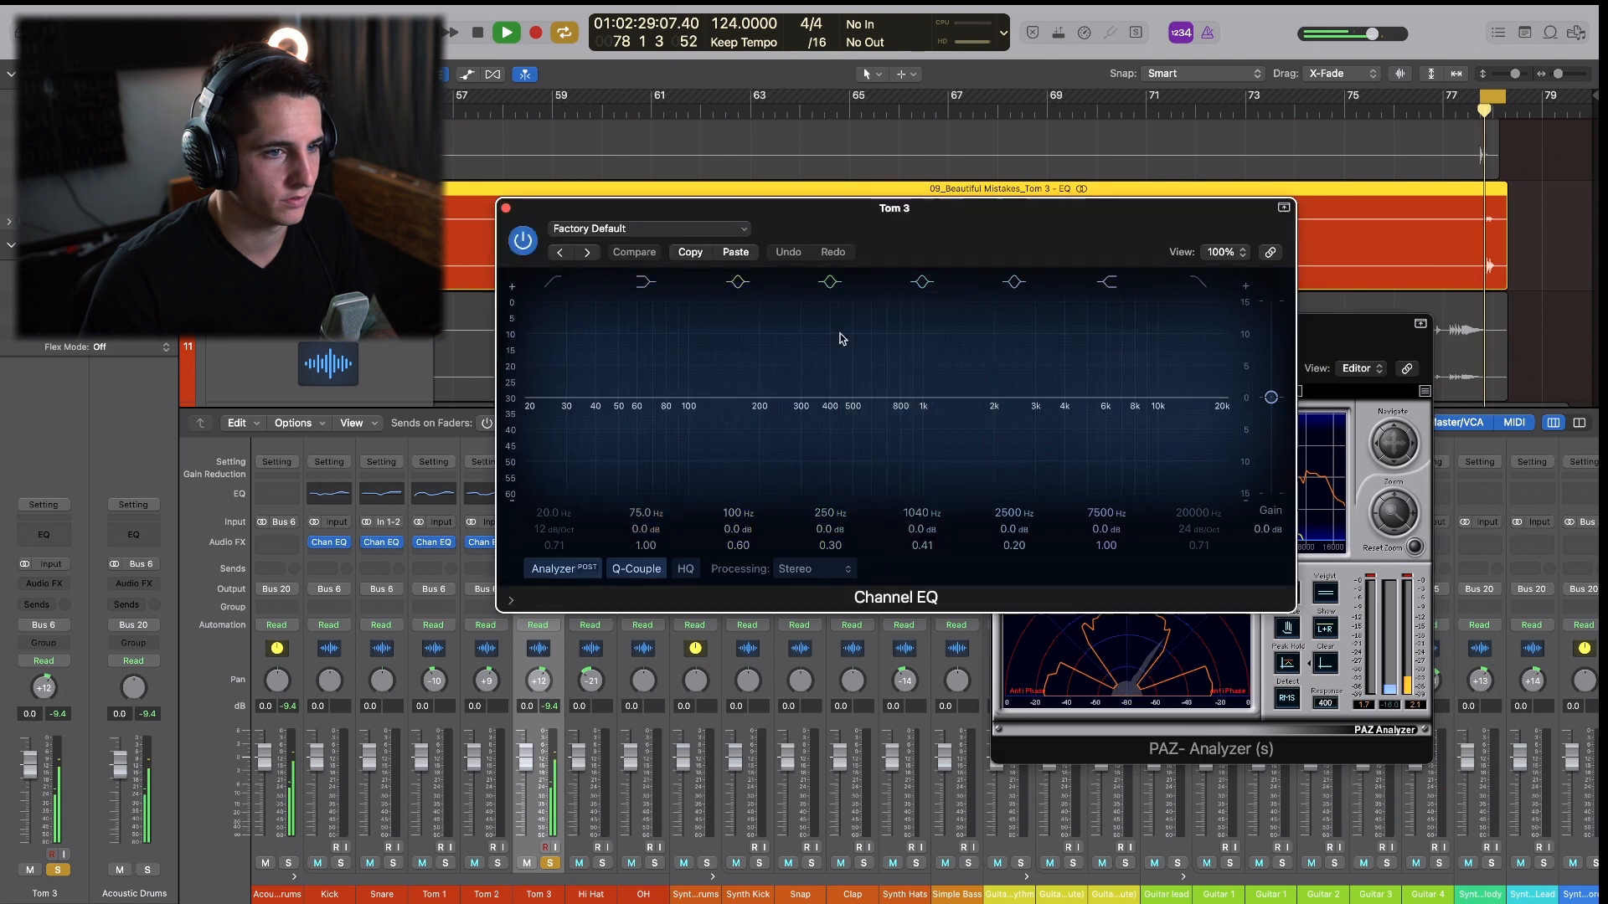
{"action": "left_click_drag", "start_coordinate": [961, 241], "coordinate": [632, 363]}
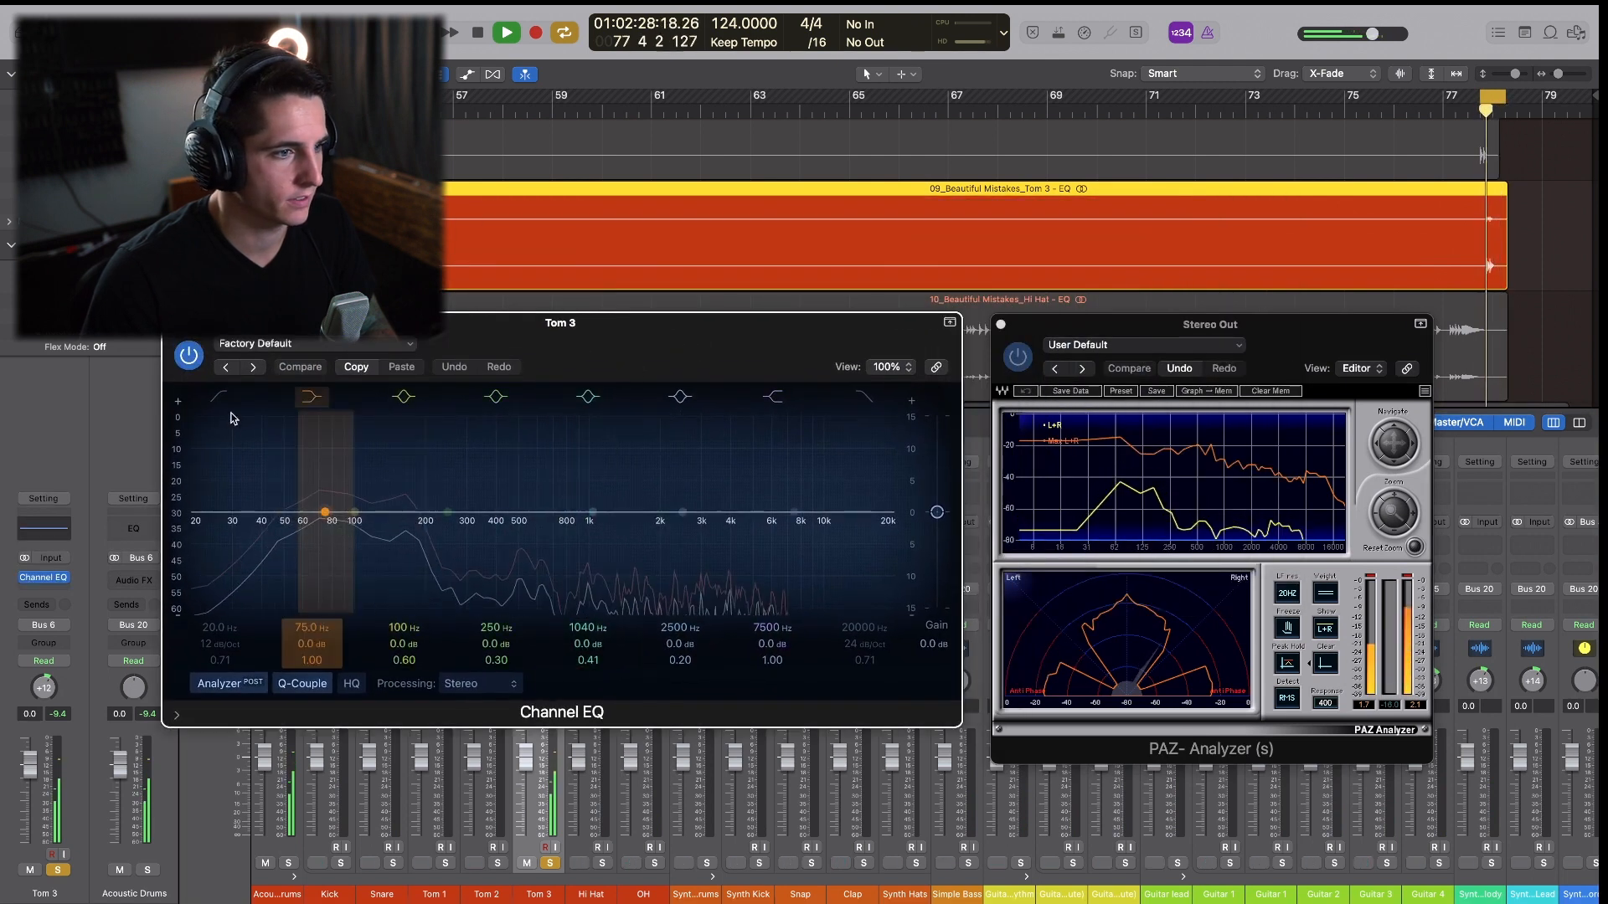
{"action": "mouse_move", "coordinate": [354, 511]}
{"action": "left_mouse_down"}
{"action": "mouse_move", "coordinate": [316, 478]}
{"action": "mouse_move", "coordinate": [404, 469]}
{"action": "mouse_move", "coordinate": [332, 479]}
{"action": "mouse_move", "coordinate": [332, 497]}
{"action": "left_mouse_up"}
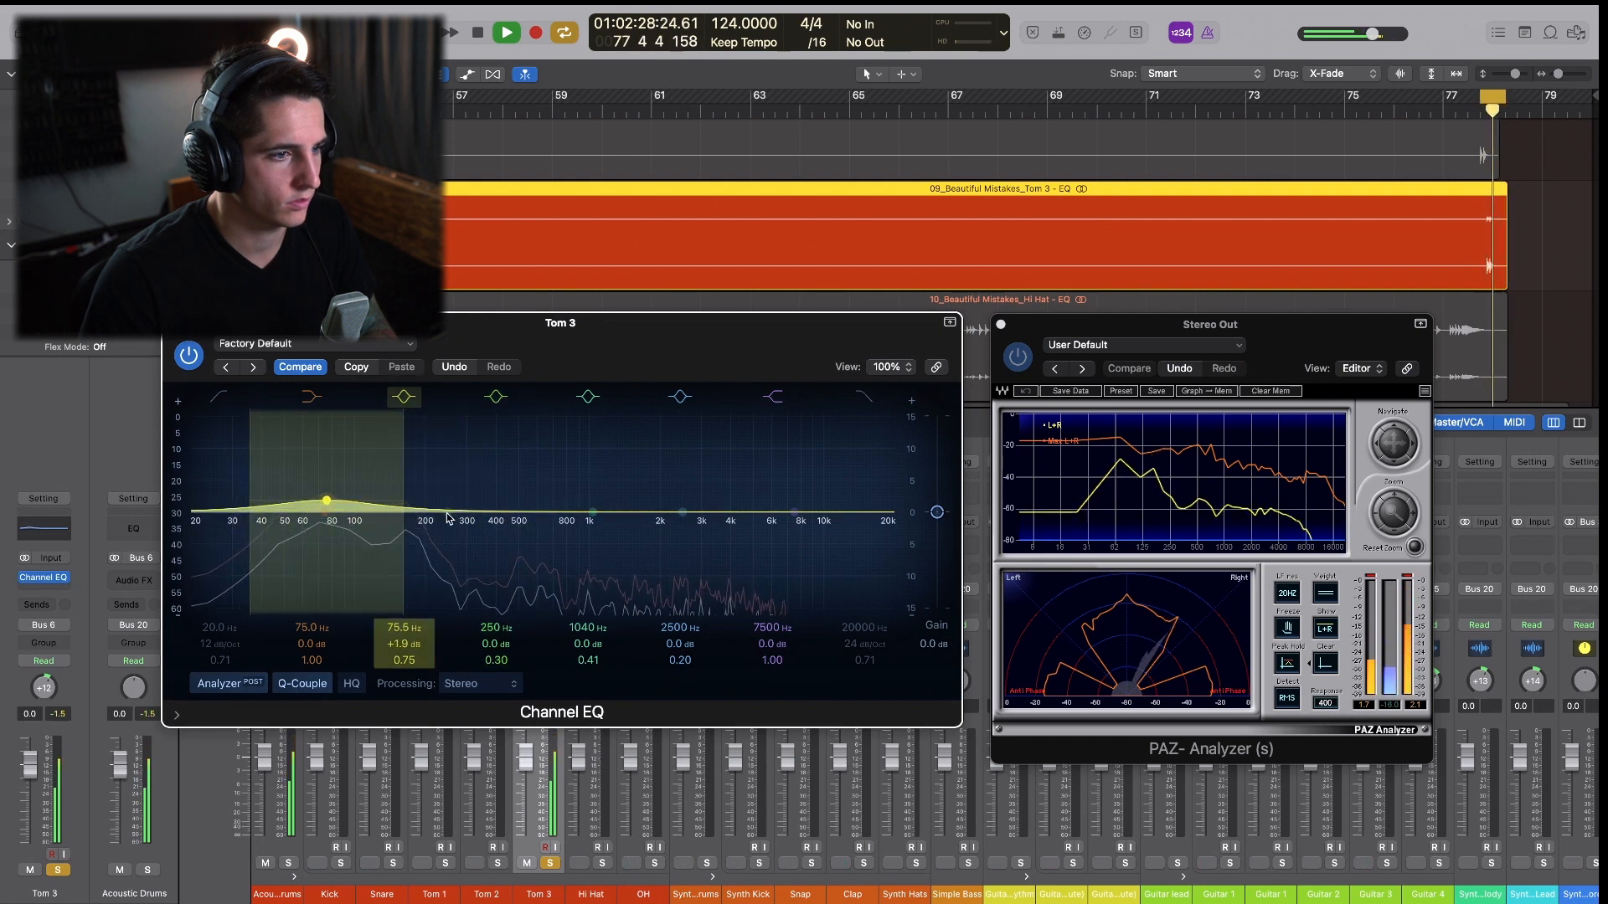
In Tom 3's EQ, cut 167 Hz by 3.0 dB and 1140 Hz by 2.5 dB, and boost 4940 Hz by 3.3 dB.
{"action": "left_click_drag", "start_coordinate": [469, 521], "coordinate": [412, 534]}
{"action": "left_click_drag", "start_coordinate": [680, 512], "coordinate": [748, 500]}
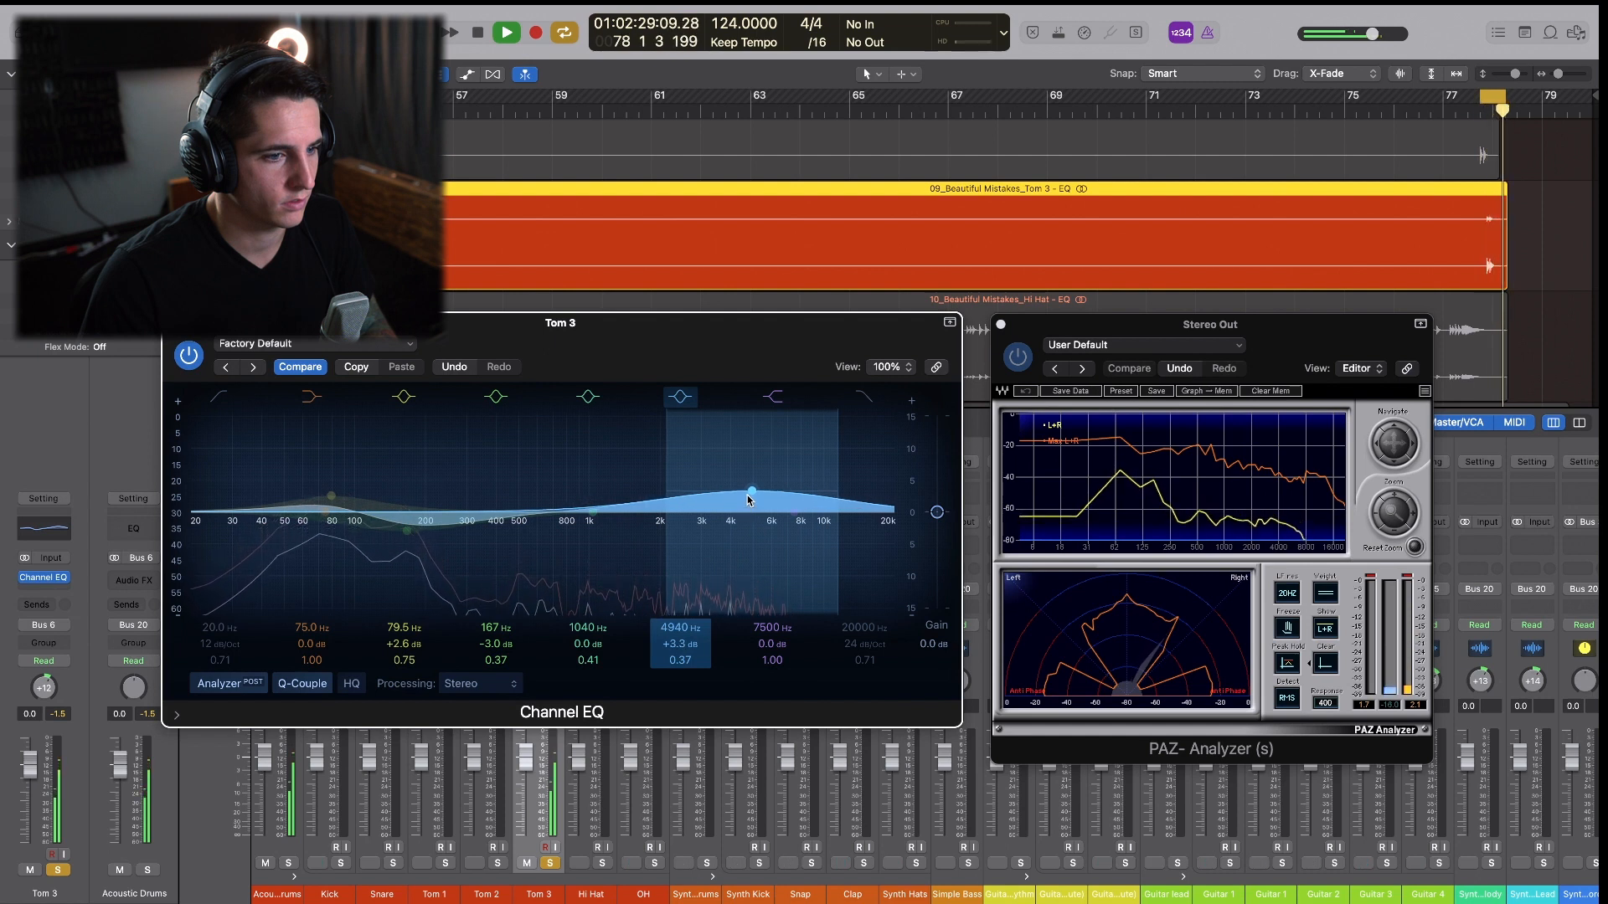
{"action": "mouse_move", "coordinate": [592, 511]}
{"action": "left_mouse_down"}
{"action": "mouse_move", "coordinate": [555, 527]}
{"action": "mouse_move", "coordinate": [603, 529]}
{"action": "mouse_move", "coordinate": [596, 543]}
{"action": "left_mouse_up"}
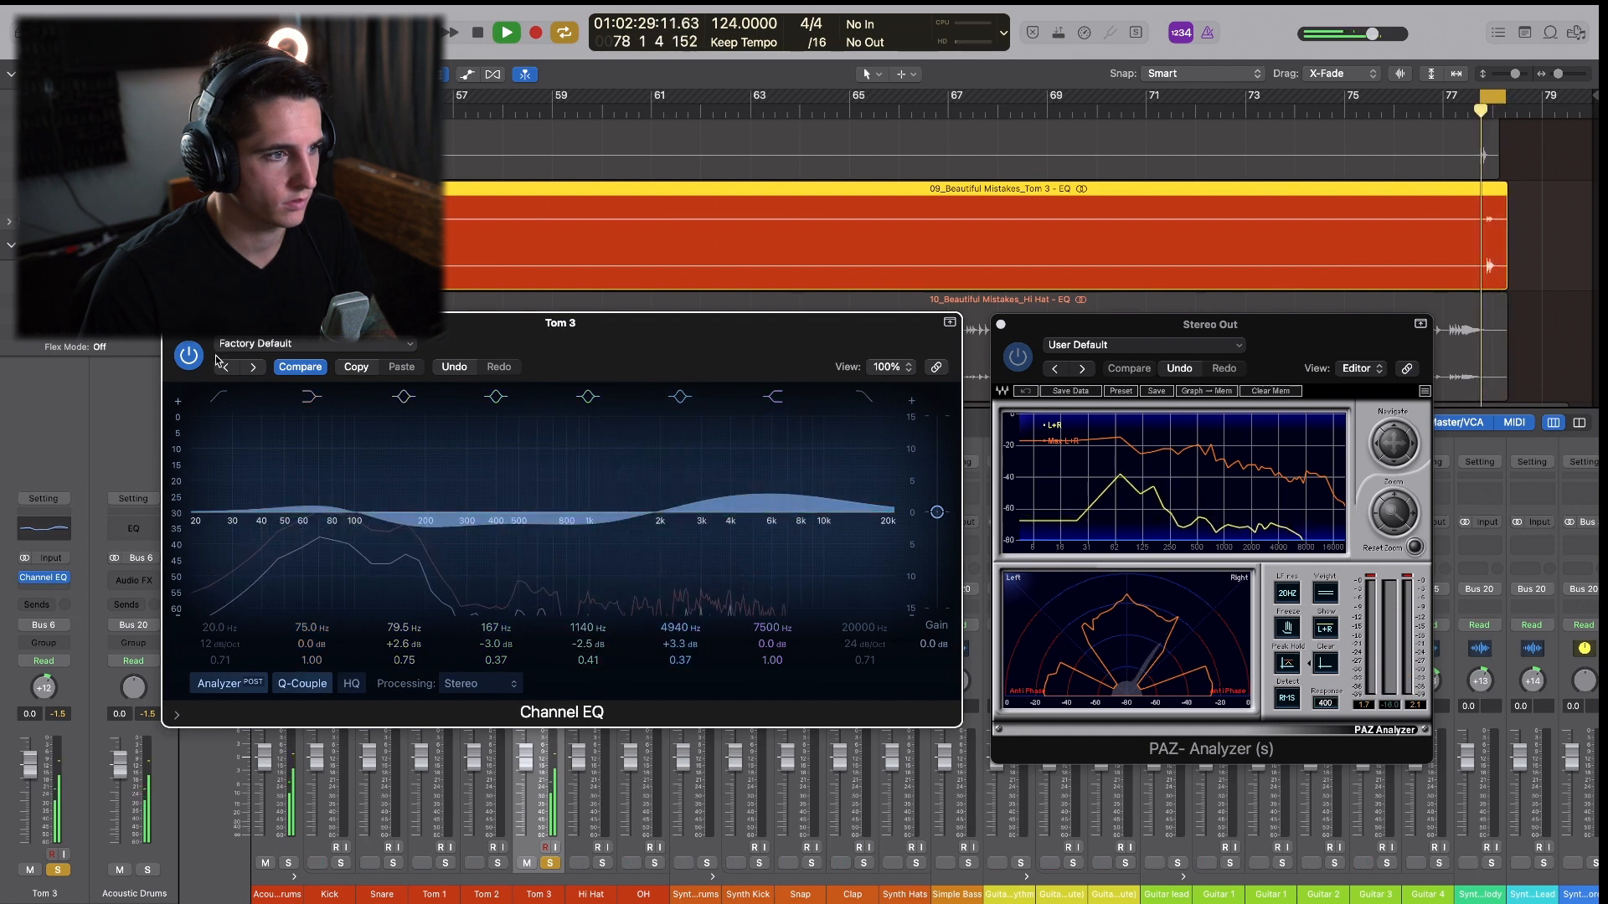
Bypass and re-enable Tom 3's Channel EQ to compare the sound, then stop playback and close the EQ.
{"action": "left_click", "coordinate": [187, 357]}
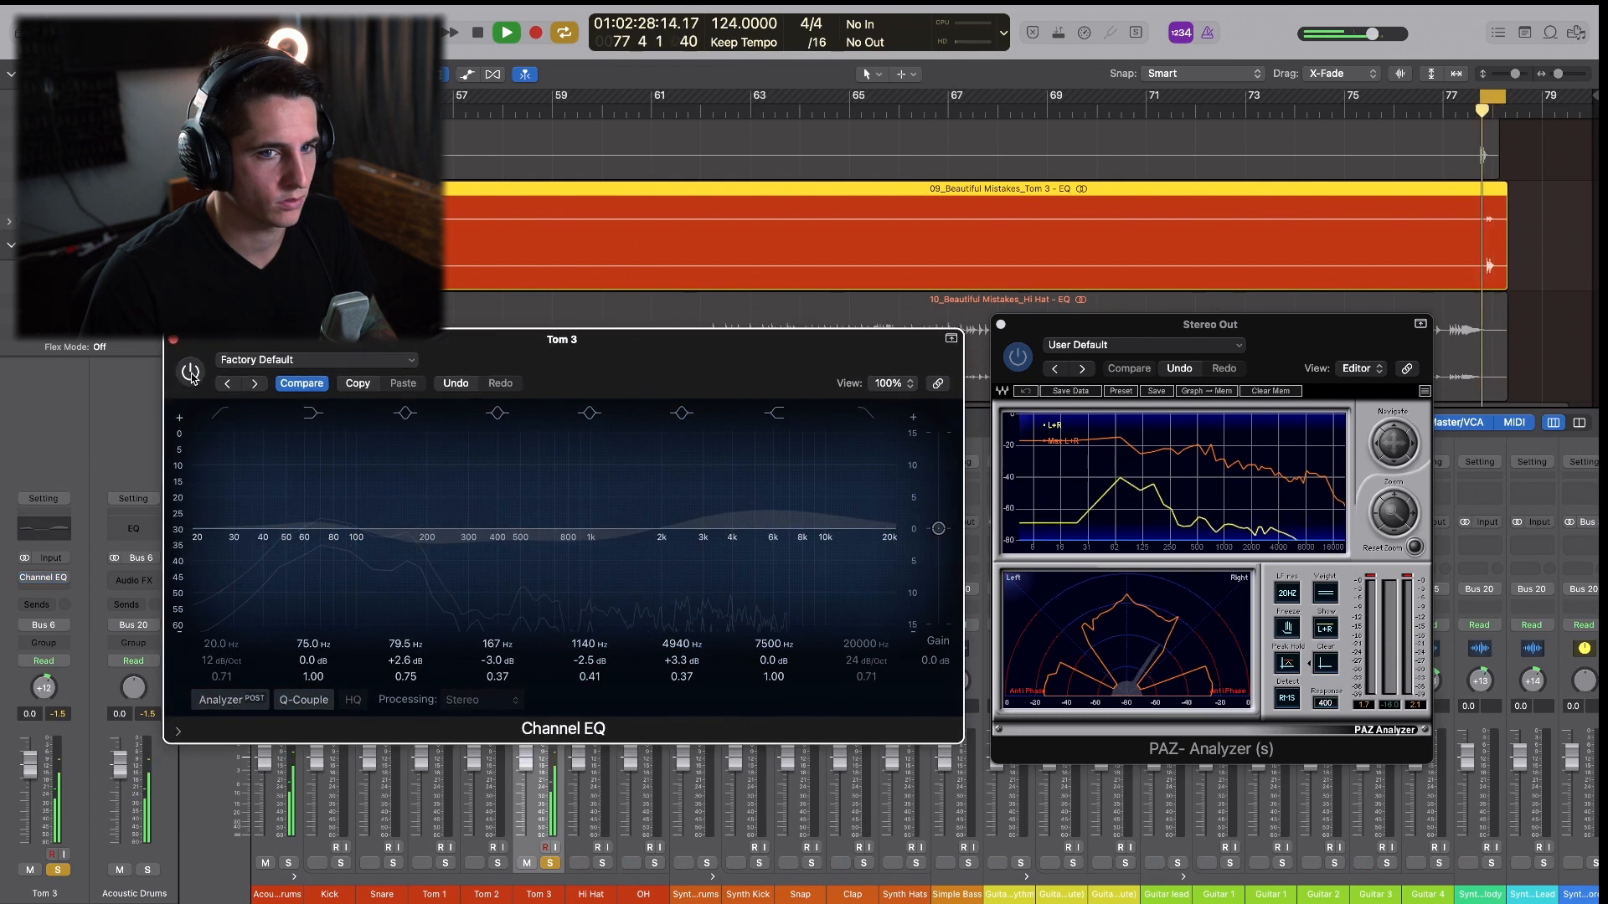
{"action": "left_click", "coordinate": [191, 373]}
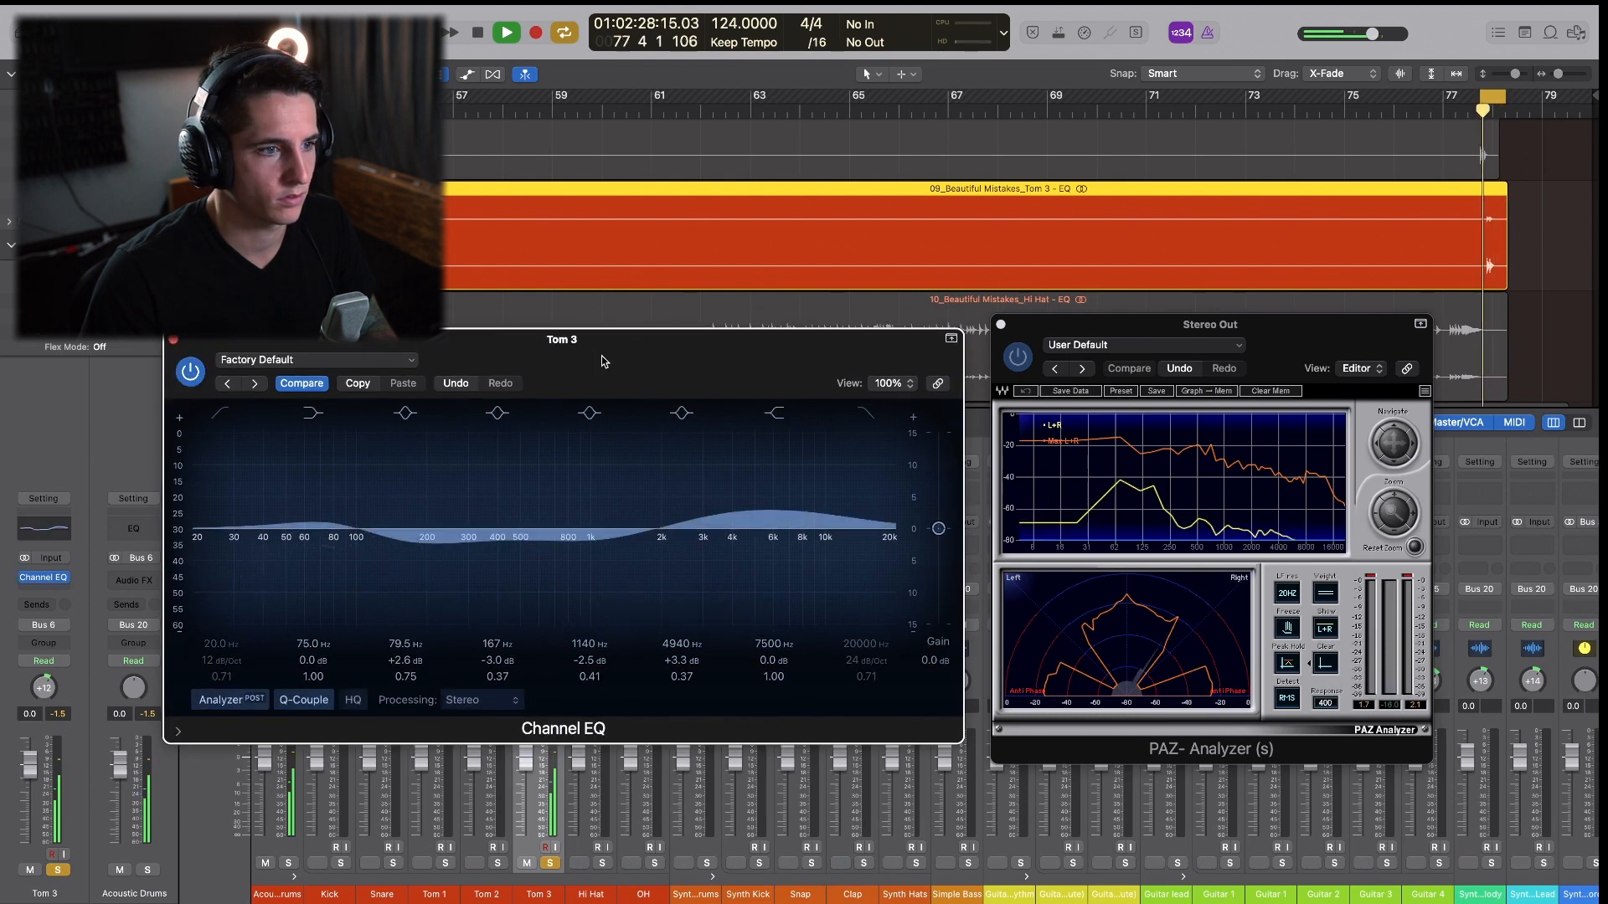
{"action": "left_click", "coordinate": [180, 339]}
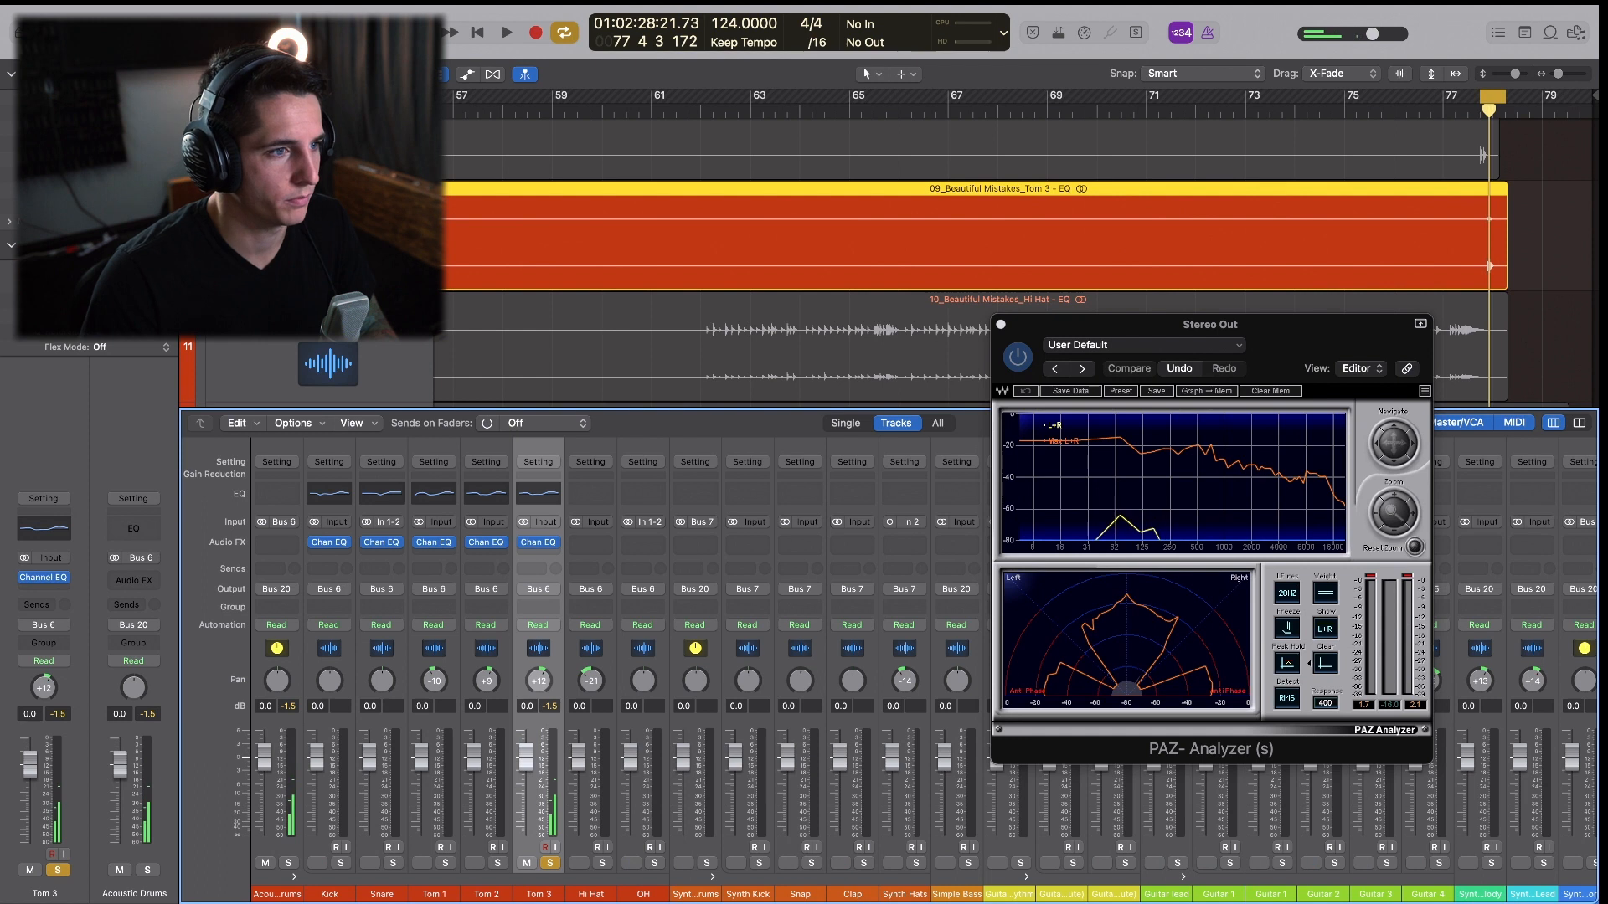
Solo the Hi Hat track, set the cycle range from bar 62 to 66, and play the hi-hat part.
{"action": "scroll", "coordinate": [486, 253], "scroll_direction": "down", "scroll_amount": 3}
{"action": "left_click", "coordinate": [486, 253]}
{"action": "key", "text": "space"}
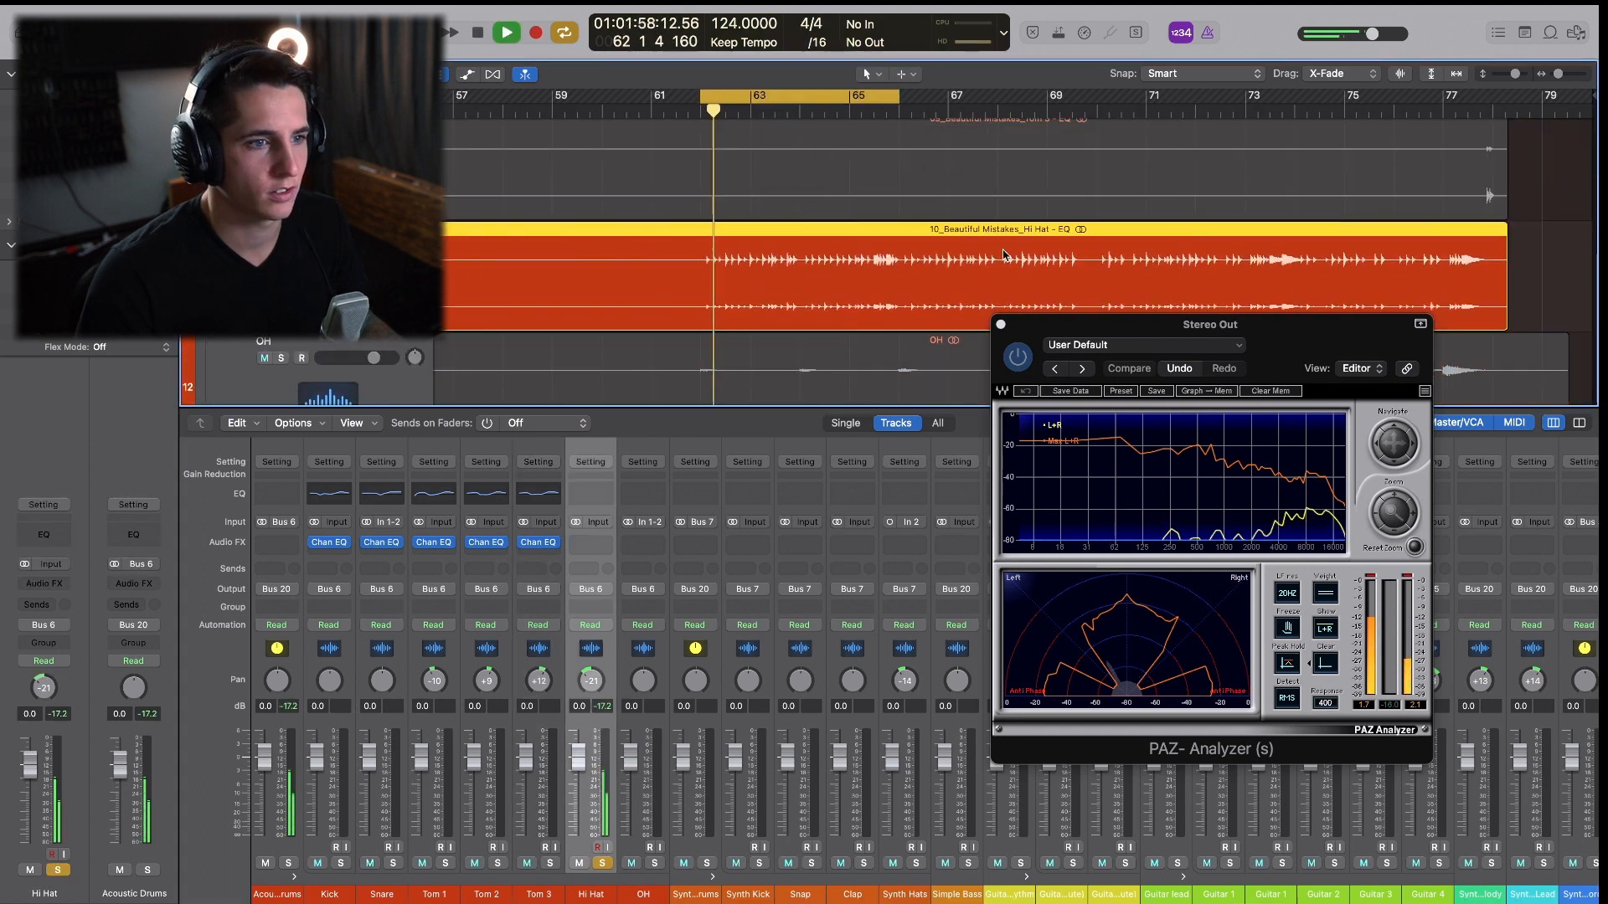
{"action": "key", "text": "z"}
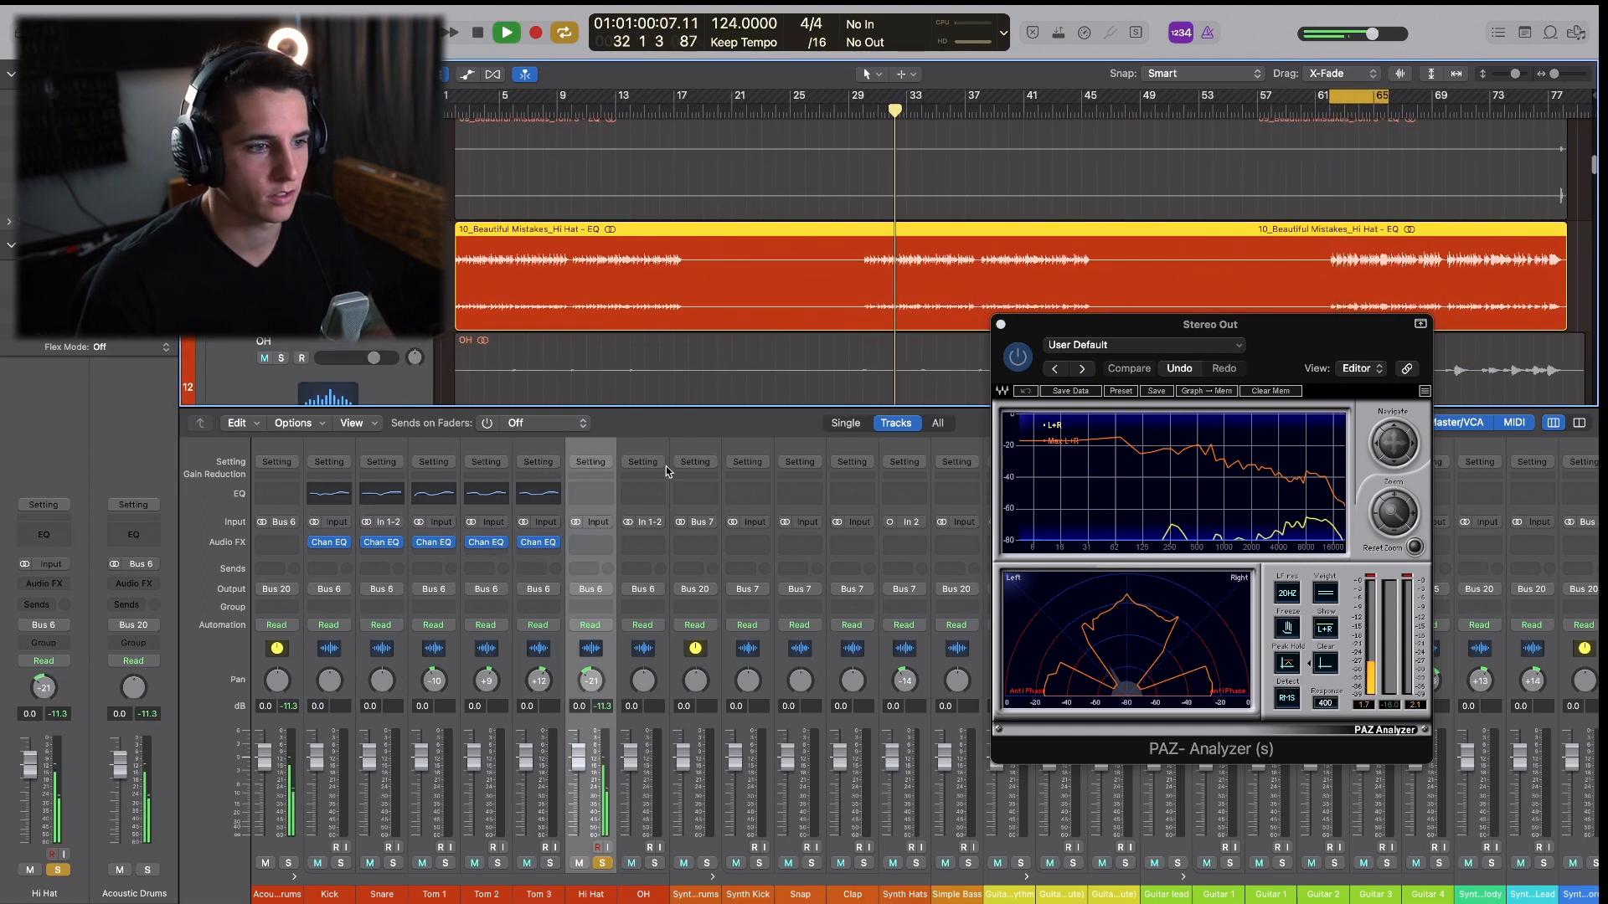
Insert a Channel EQ on the Hi Hat track and raise the high shelf by 1.4 dB at 8950 Hz.
{"action": "left_click", "coordinate": [609, 493]}
{"action": "left_click_drag", "start_coordinate": [1073, 247], "coordinate": [677, 357]}
{"action": "left_click_drag", "start_coordinate": [774, 518], "coordinate": [807, 507]}
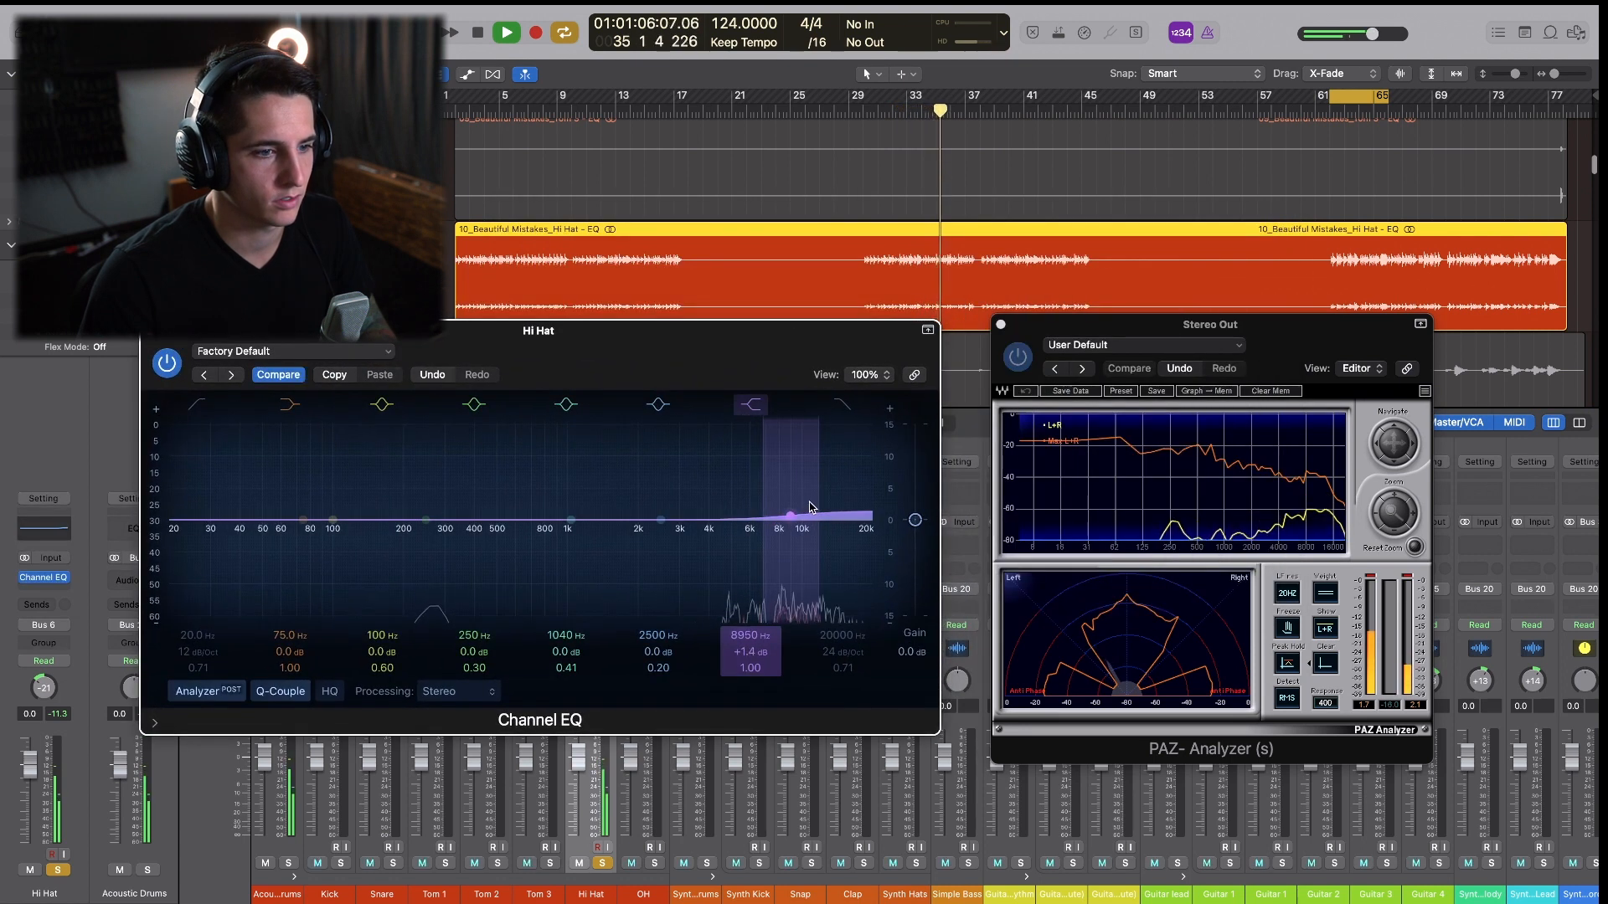
Cut 1390 Hz by 1.0 dB and boost 322 Hz by 1.0 dB in the Hi Hat's EQ, then stop playback.
{"action": "left_click_drag", "start_coordinate": [567, 519], "coordinate": [598, 535]}
{"action": "left_click_drag", "start_coordinate": [427, 520], "coordinate": [450, 516]}
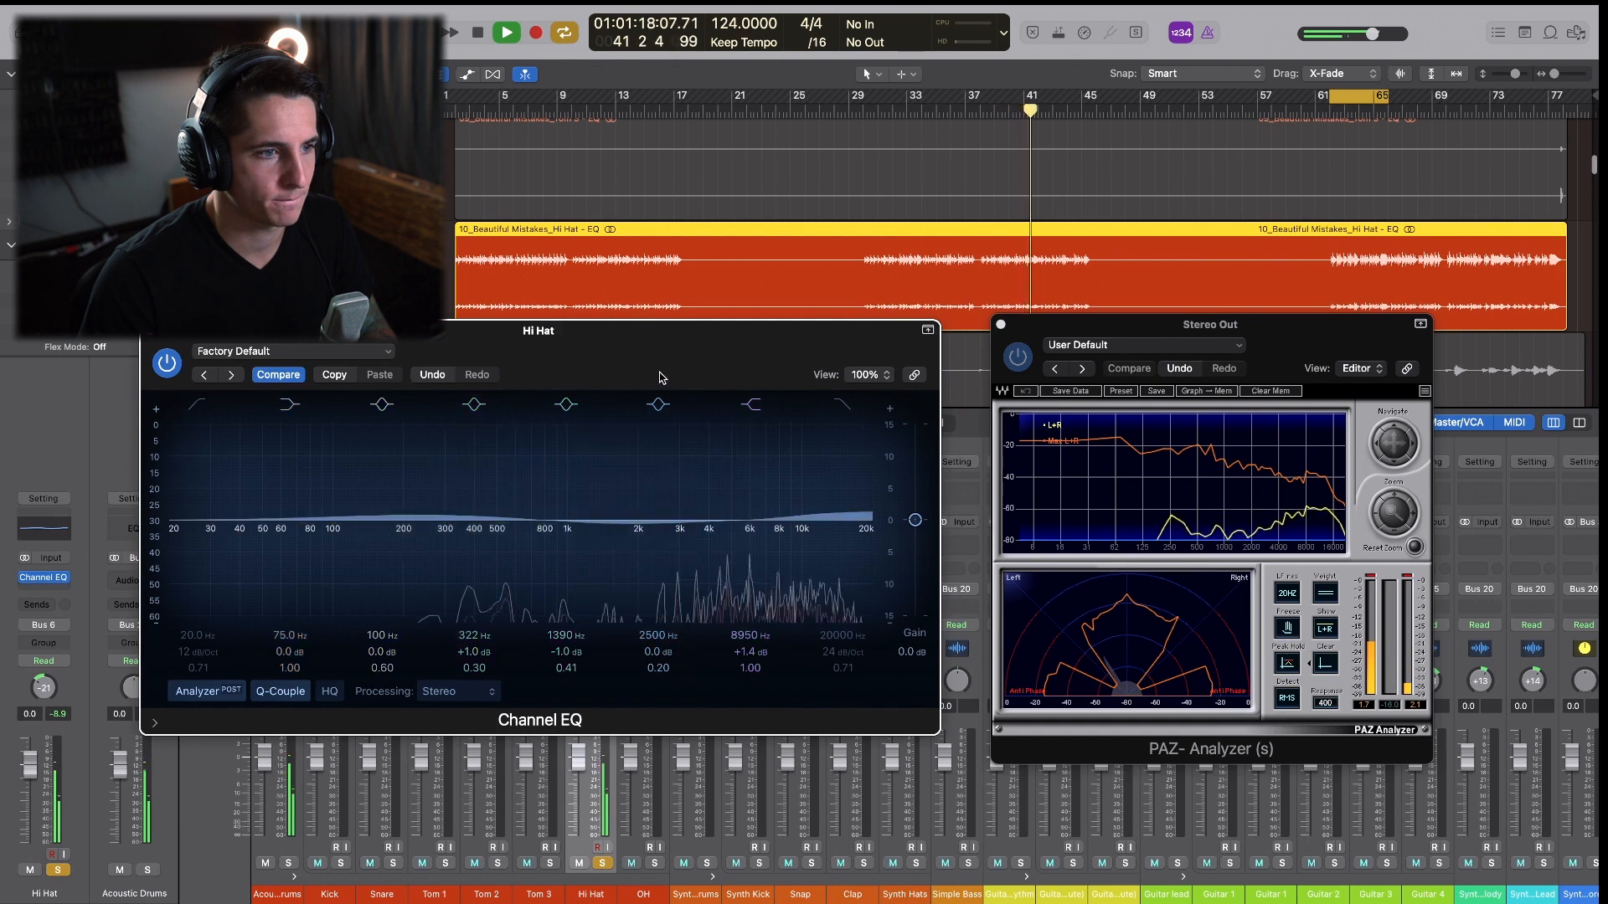
{"action": "left_click_drag", "start_coordinate": [660, 371], "coordinate": [662, 396]}
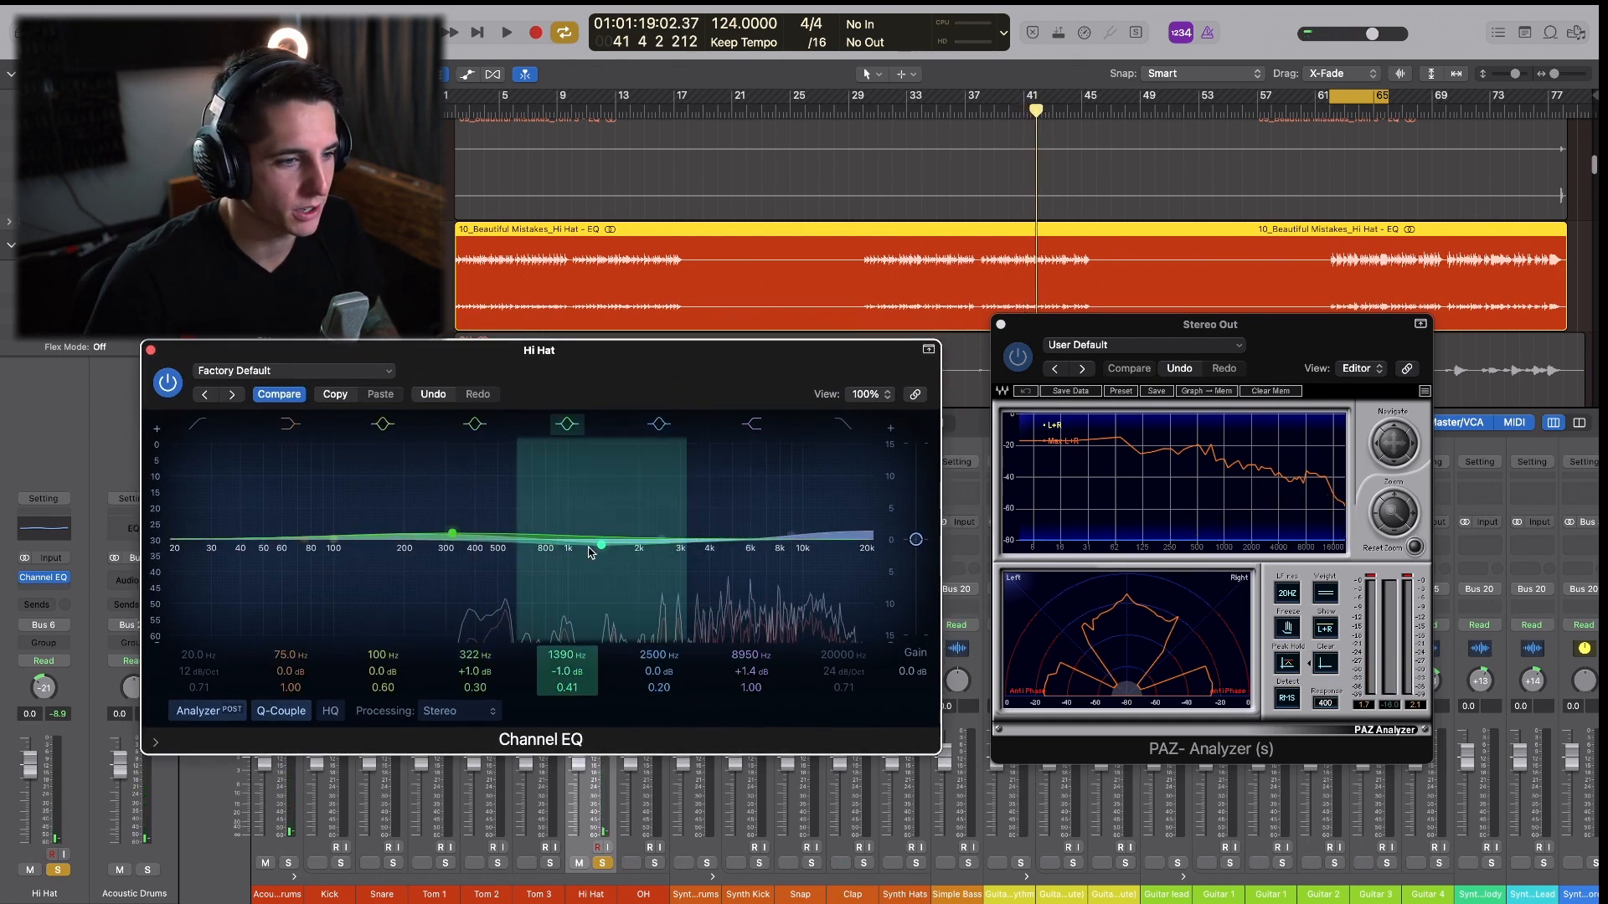
Close the Hi Hat's Channel EQ and turn off the track's solo.
{"action": "left_click_drag", "start_coordinate": [556, 413], "coordinate": [561, 410]}
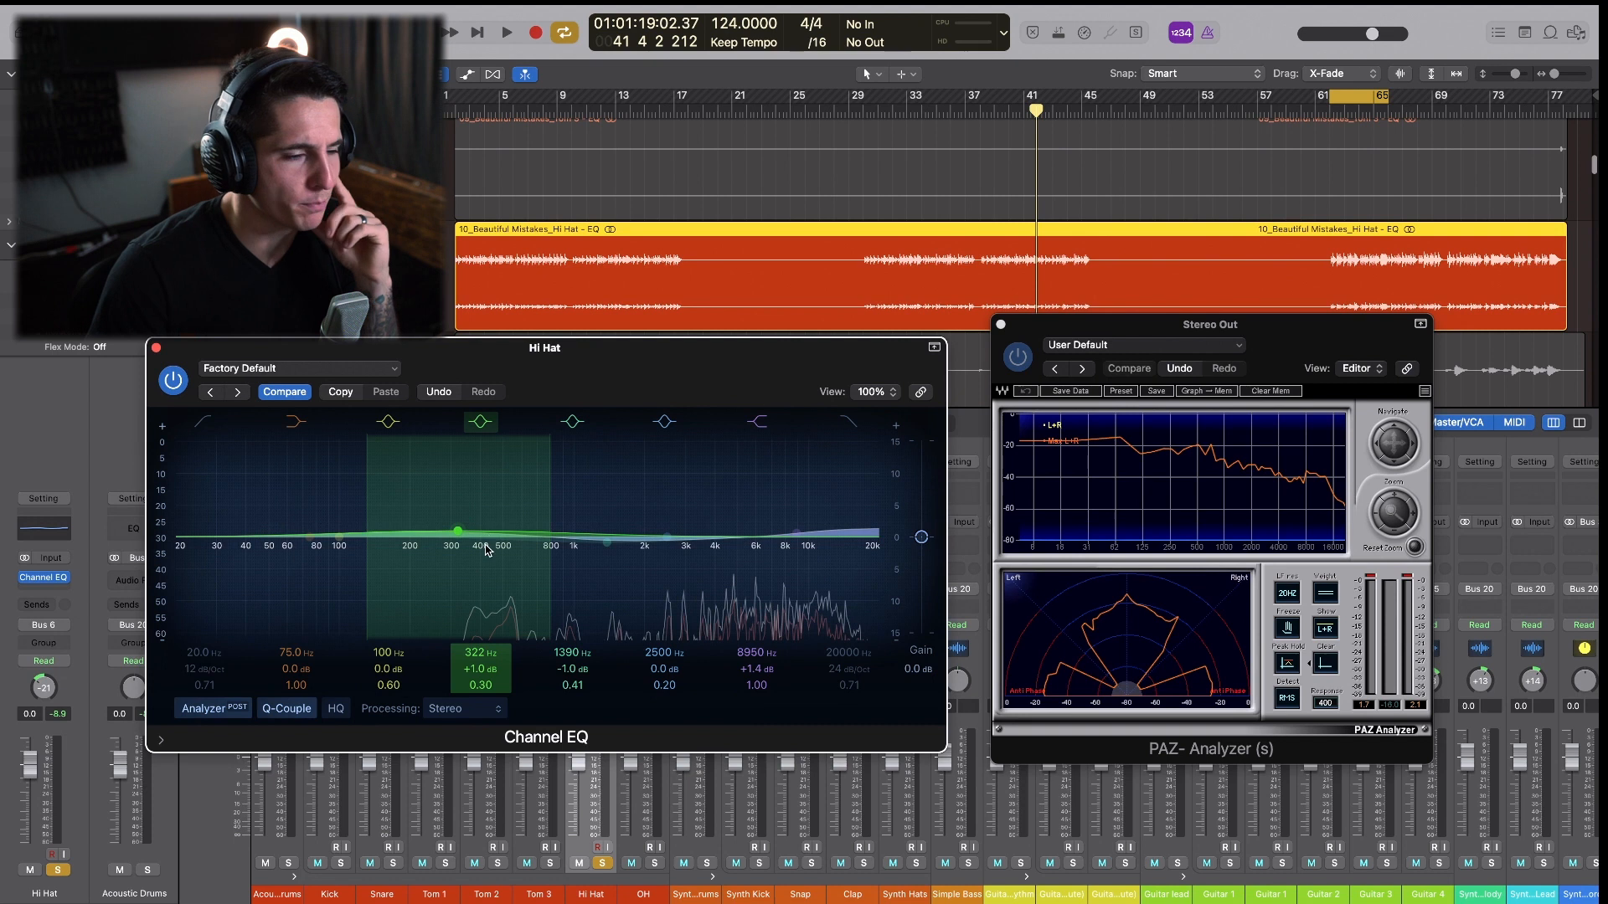
{"action": "left_click", "coordinate": [157, 349]}
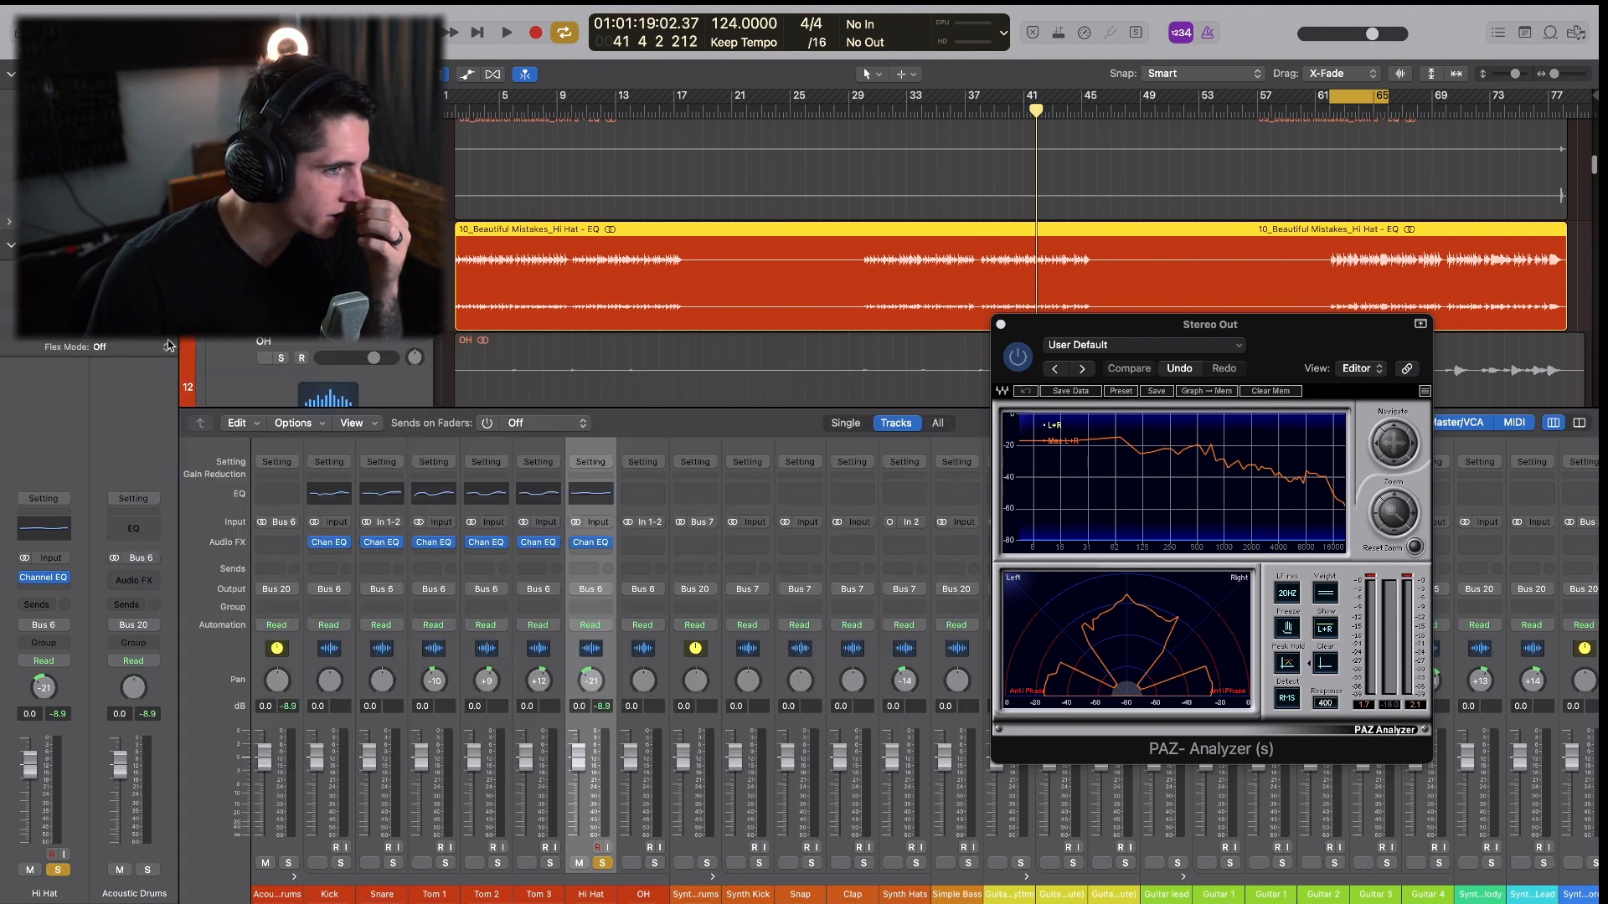
{"action": "left_click", "coordinate": [280, 247]}
{"action": "scroll", "coordinate": [281, 247], "scroll_direction": "down", "scroll_amount": 3}
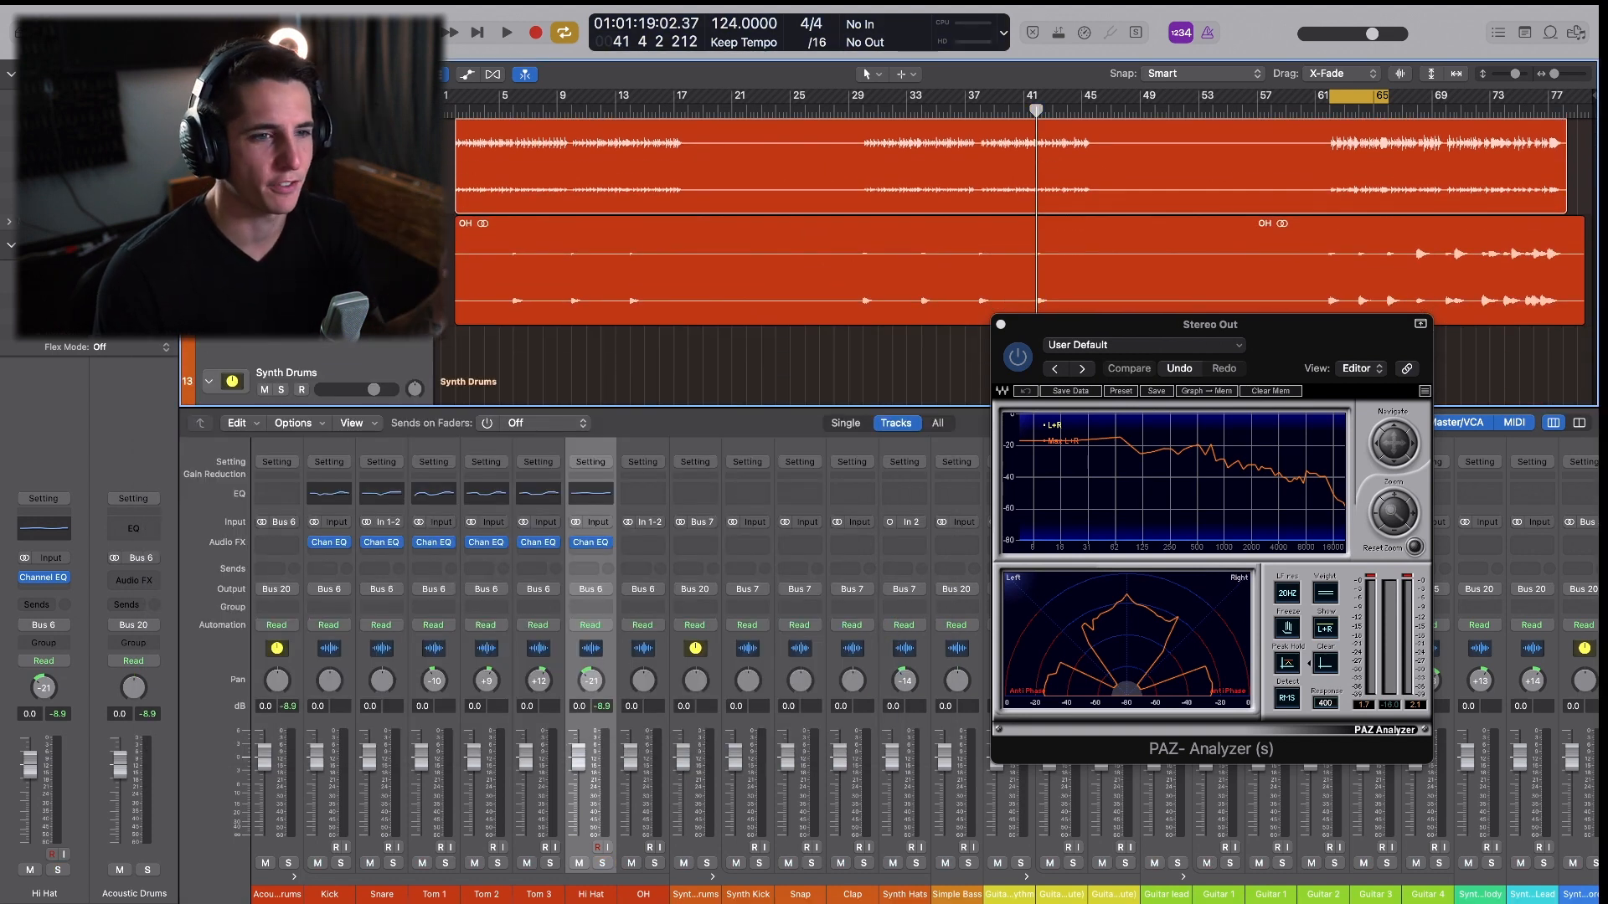
Select and solo the OH track, move the cycle range to bars 68 to 72, and play the overheads.
{"action": "left_click", "coordinate": [704, 318]}
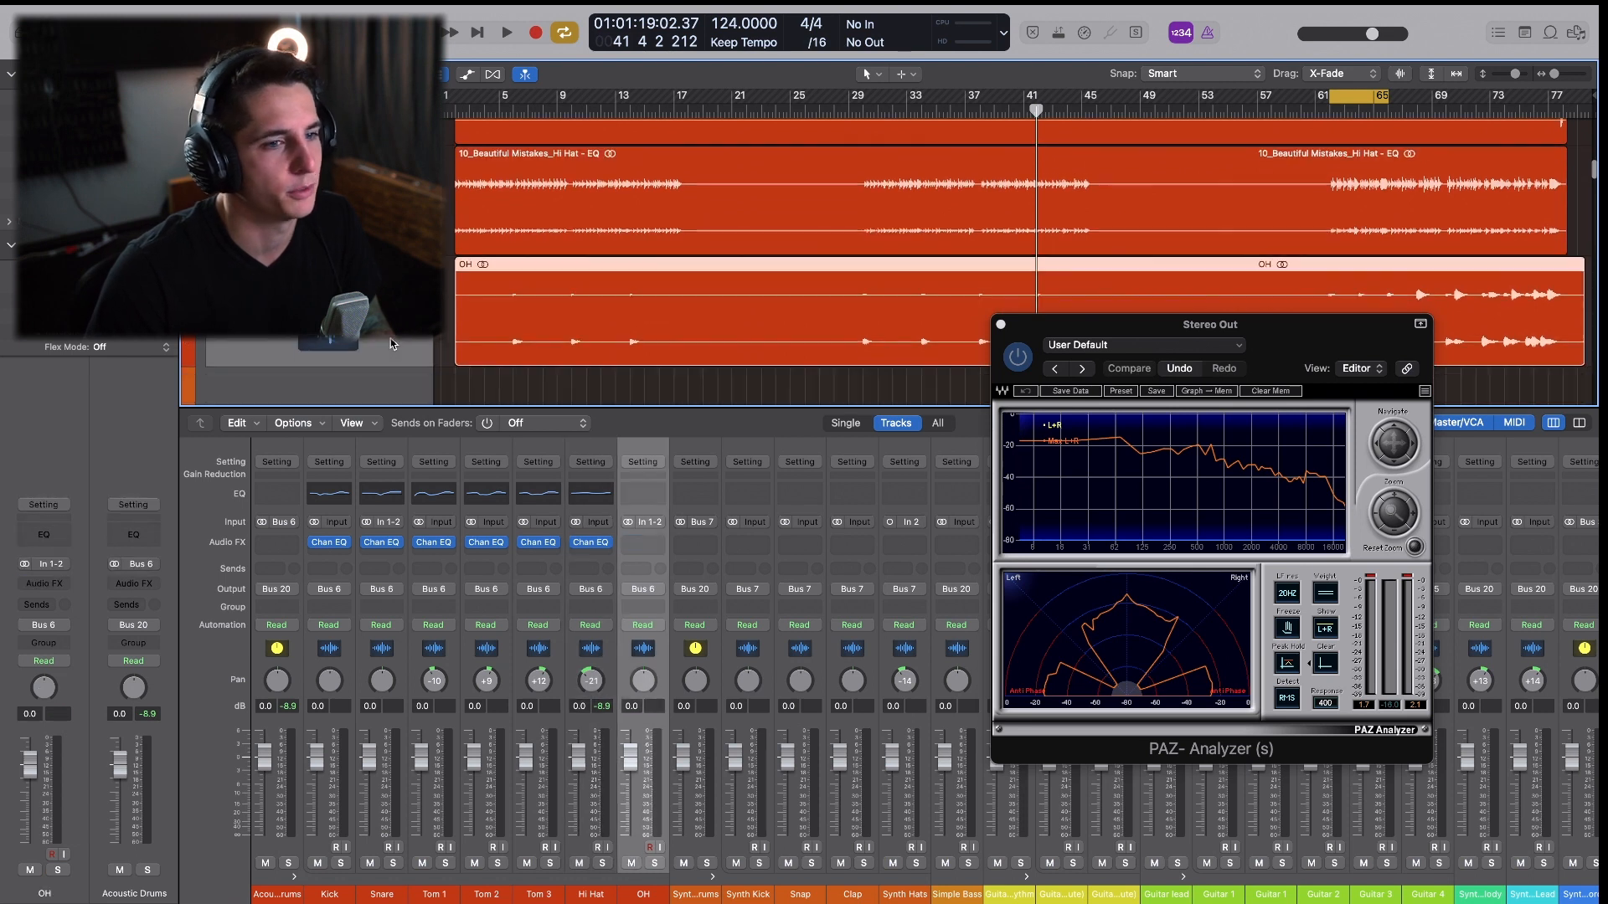
{"action": "scroll", "coordinate": [704, 318], "scroll_direction": "down", "scroll_amount": 1}
{"action": "key", "text": "space"}
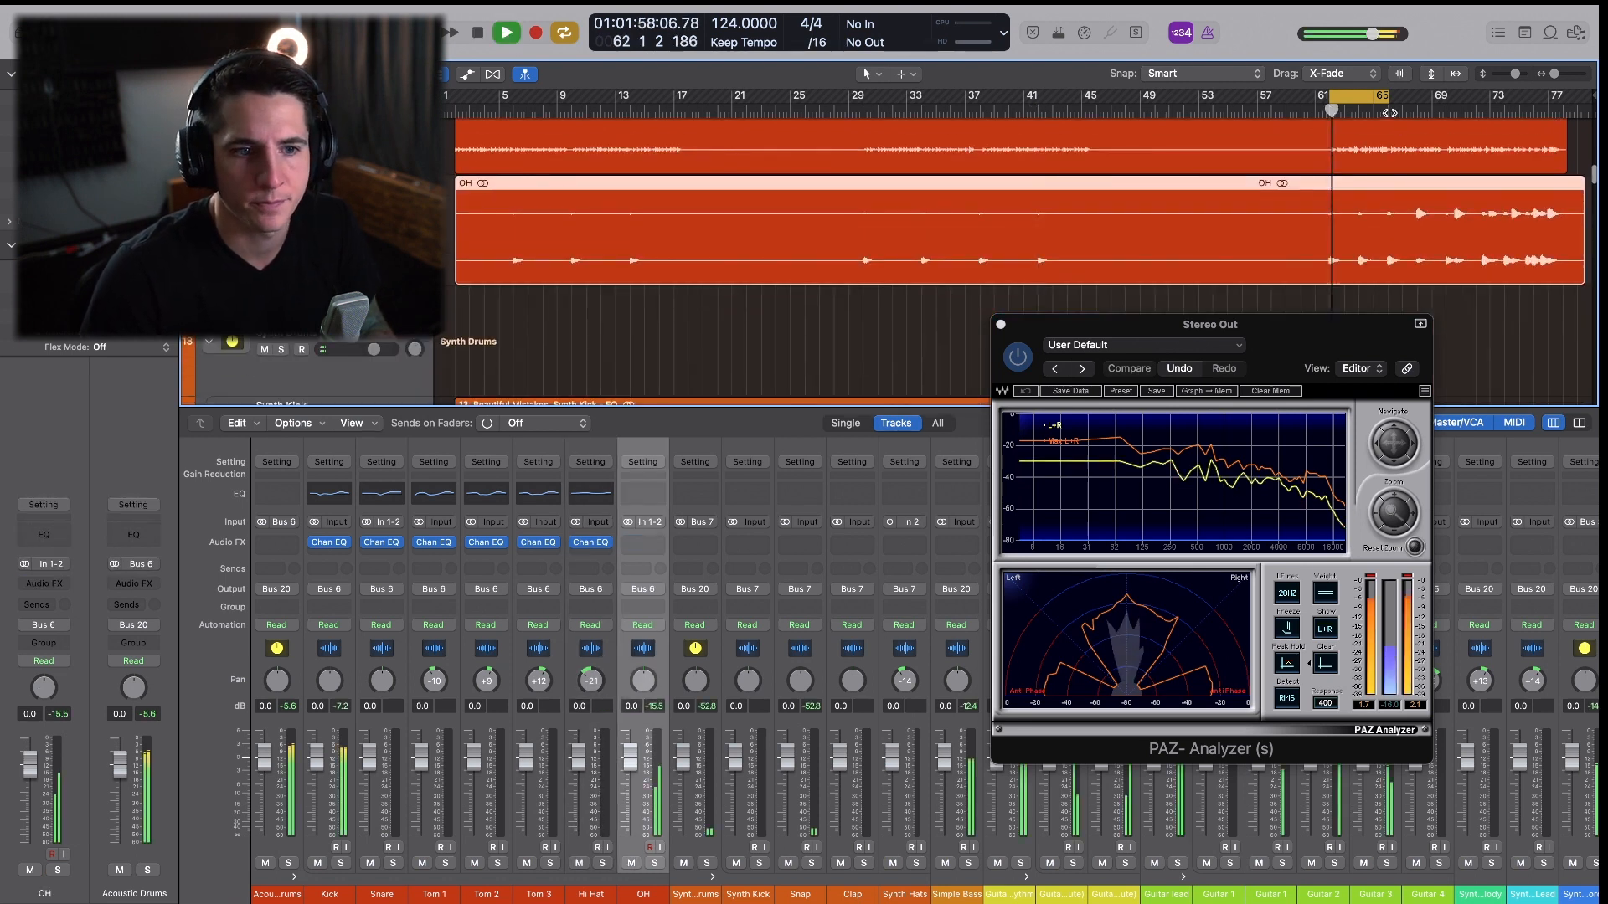
{"action": "key", "text": "s"}
{"action": "left_click_drag", "start_coordinate": [1356, 97], "coordinate": [1440, 97]}
{"action": "key", "text": "space"}
{"action": "key", "text": "space"}
{"action": "left_click_drag", "start_coordinate": [1294, 334], "coordinate": [1287, 342]}
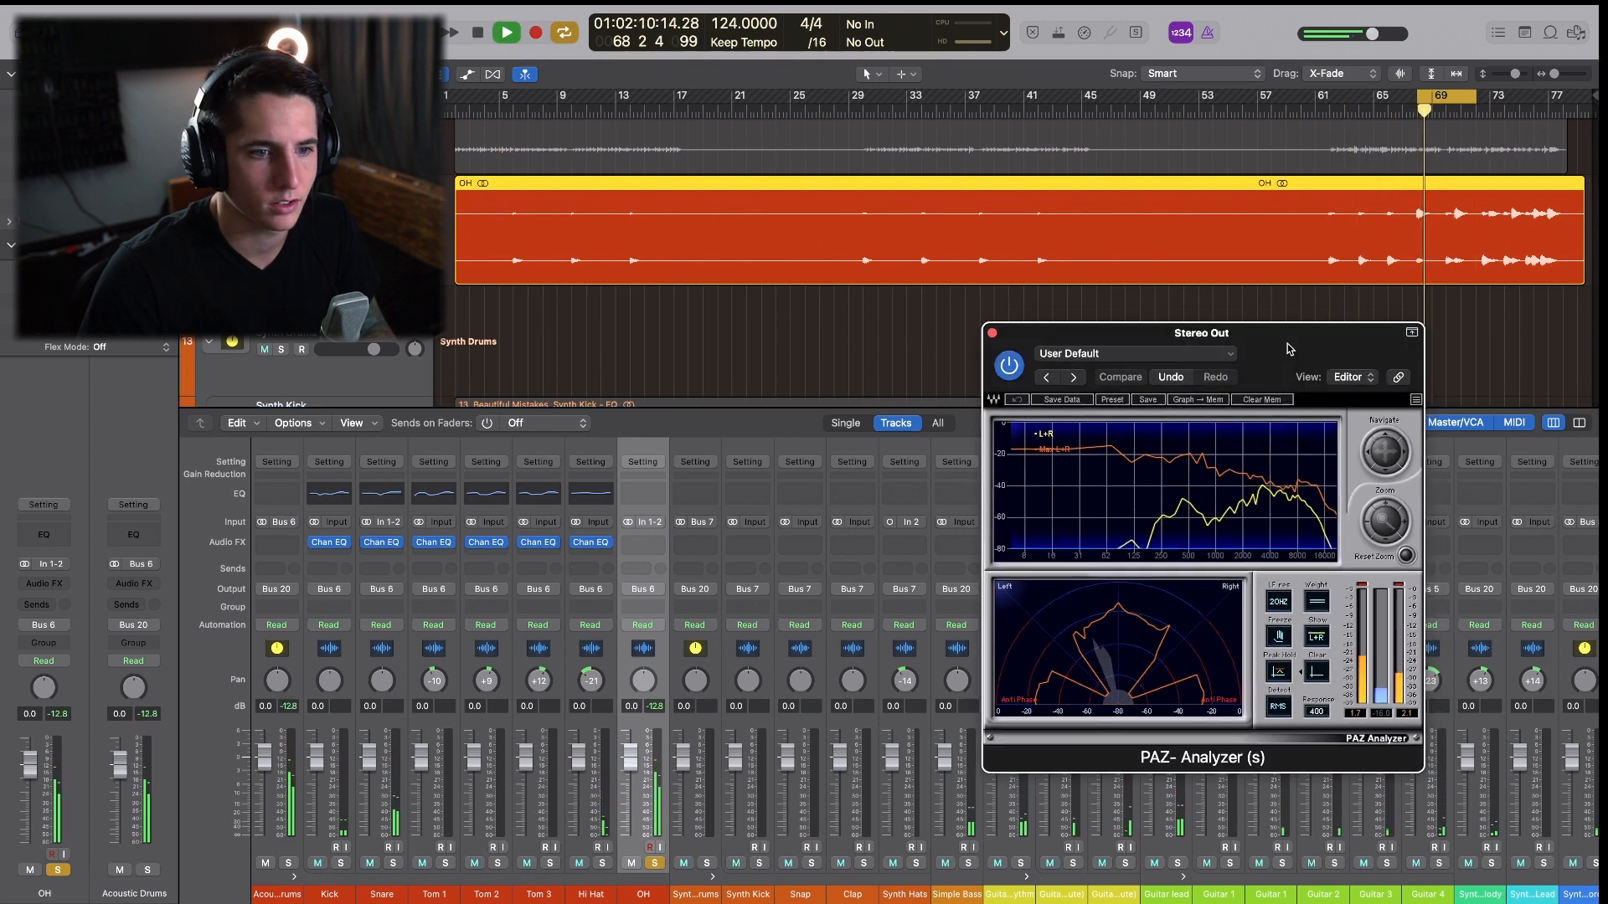
Insert a Channel EQ on the OH track, raise the high shelf by 3.0 dB at 7900 Hz, and play.
{"action": "left_click", "coordinate": [650, 493]}
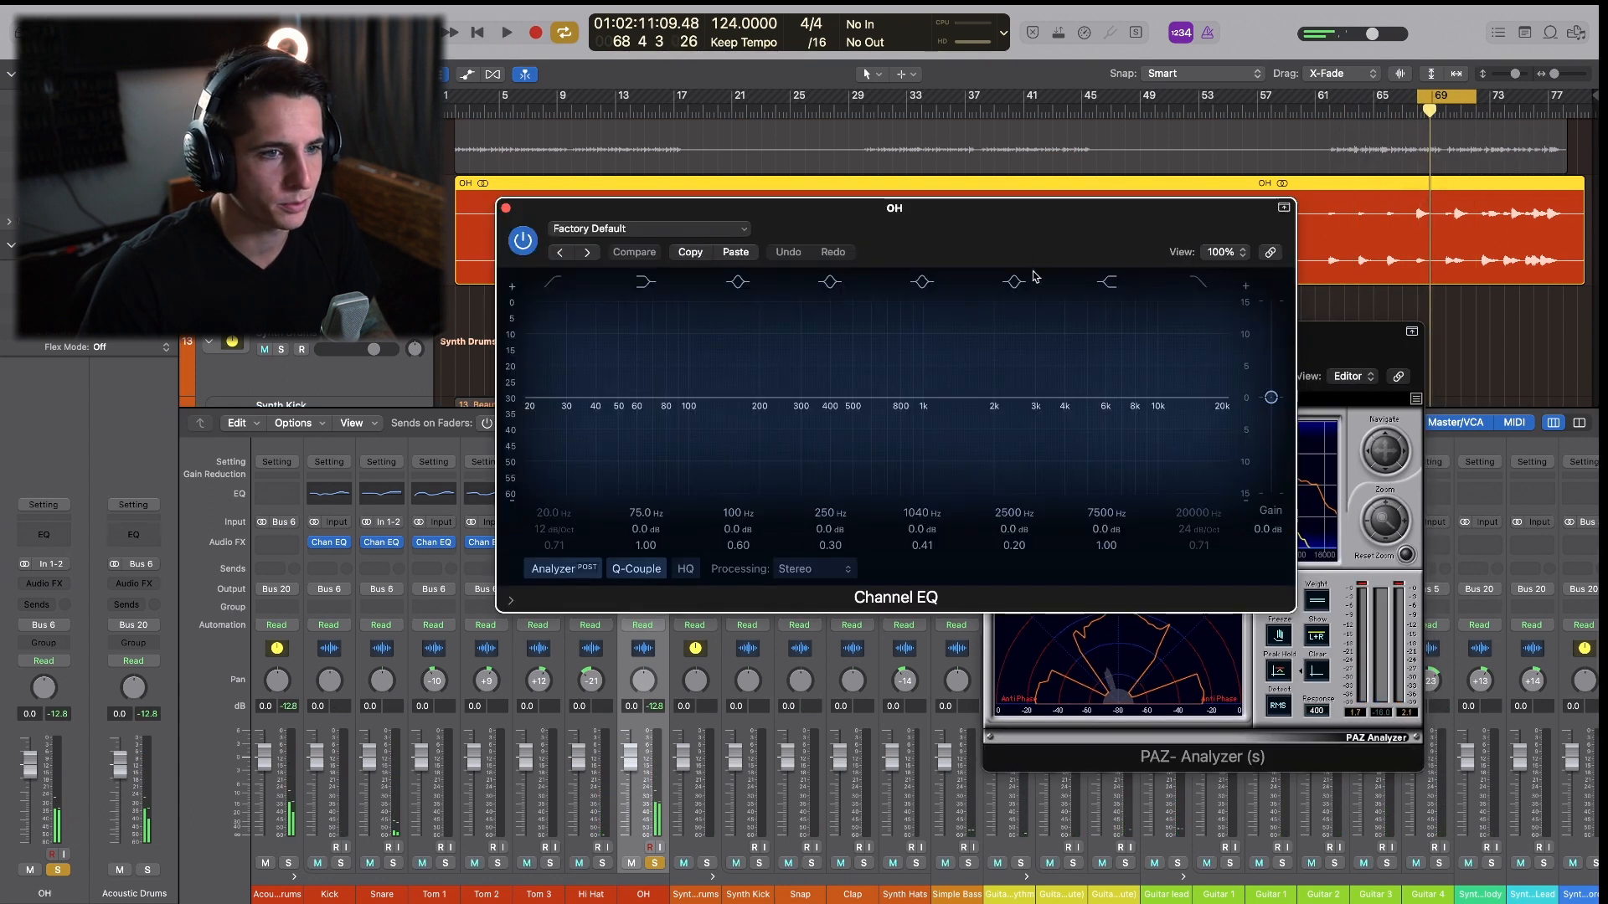
{"action": "left_click_drag", "start_coordinate": [1033, 247], "coordinate": [621, 383]}
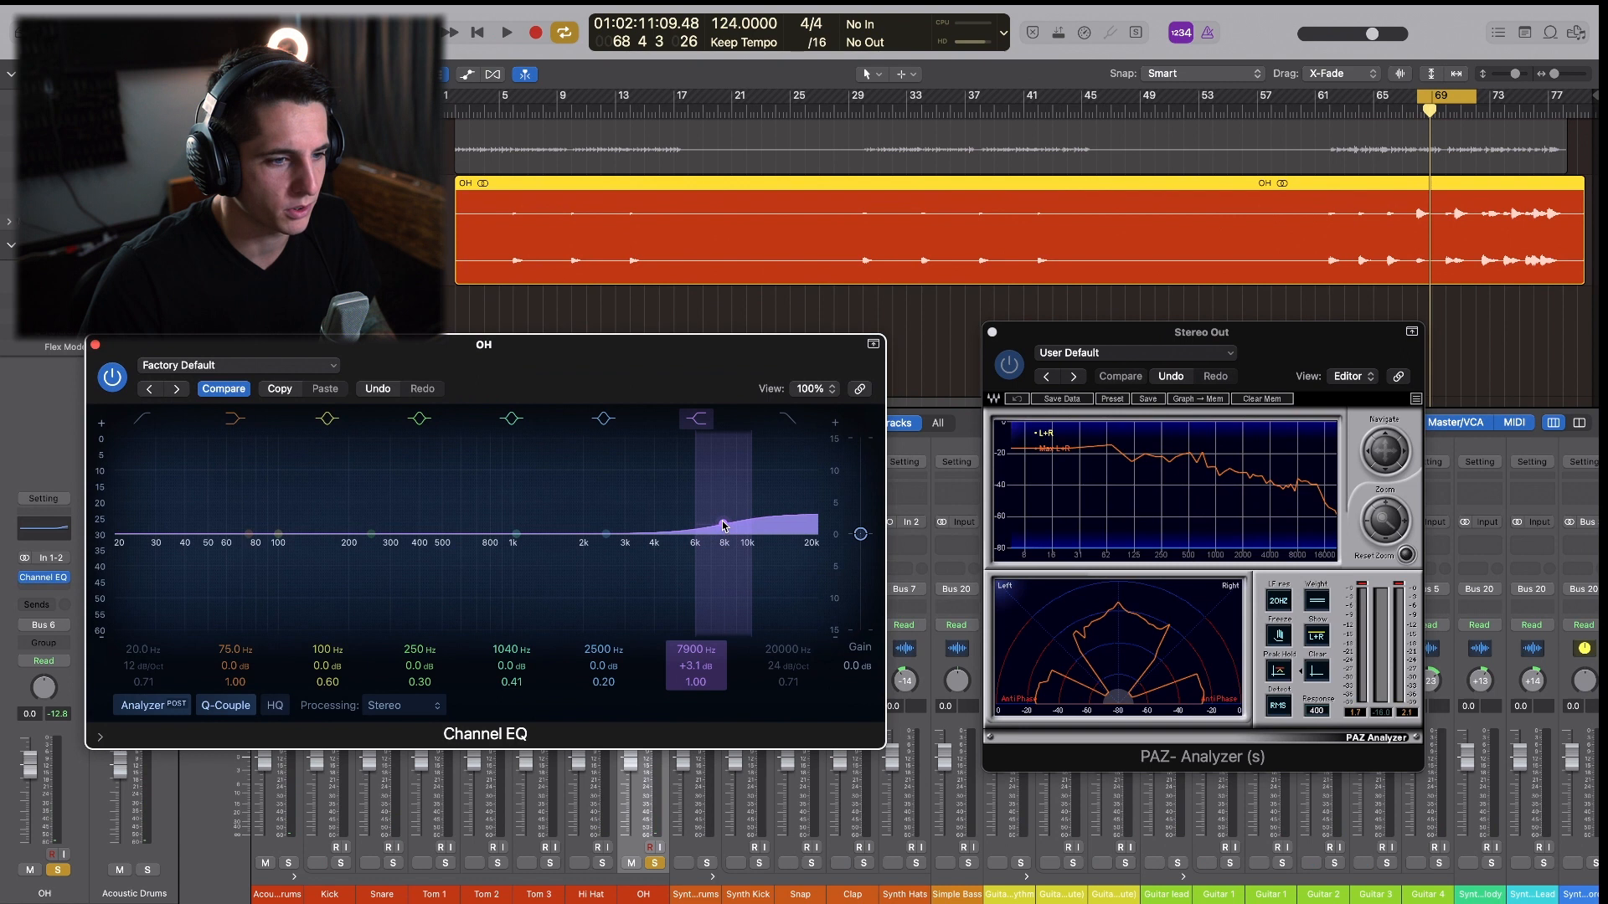
{"action": "key", "text": "space"}
{"action": "left_click_drag", "start_coordinate": [861, 354], "coordinate": [871, 363]}
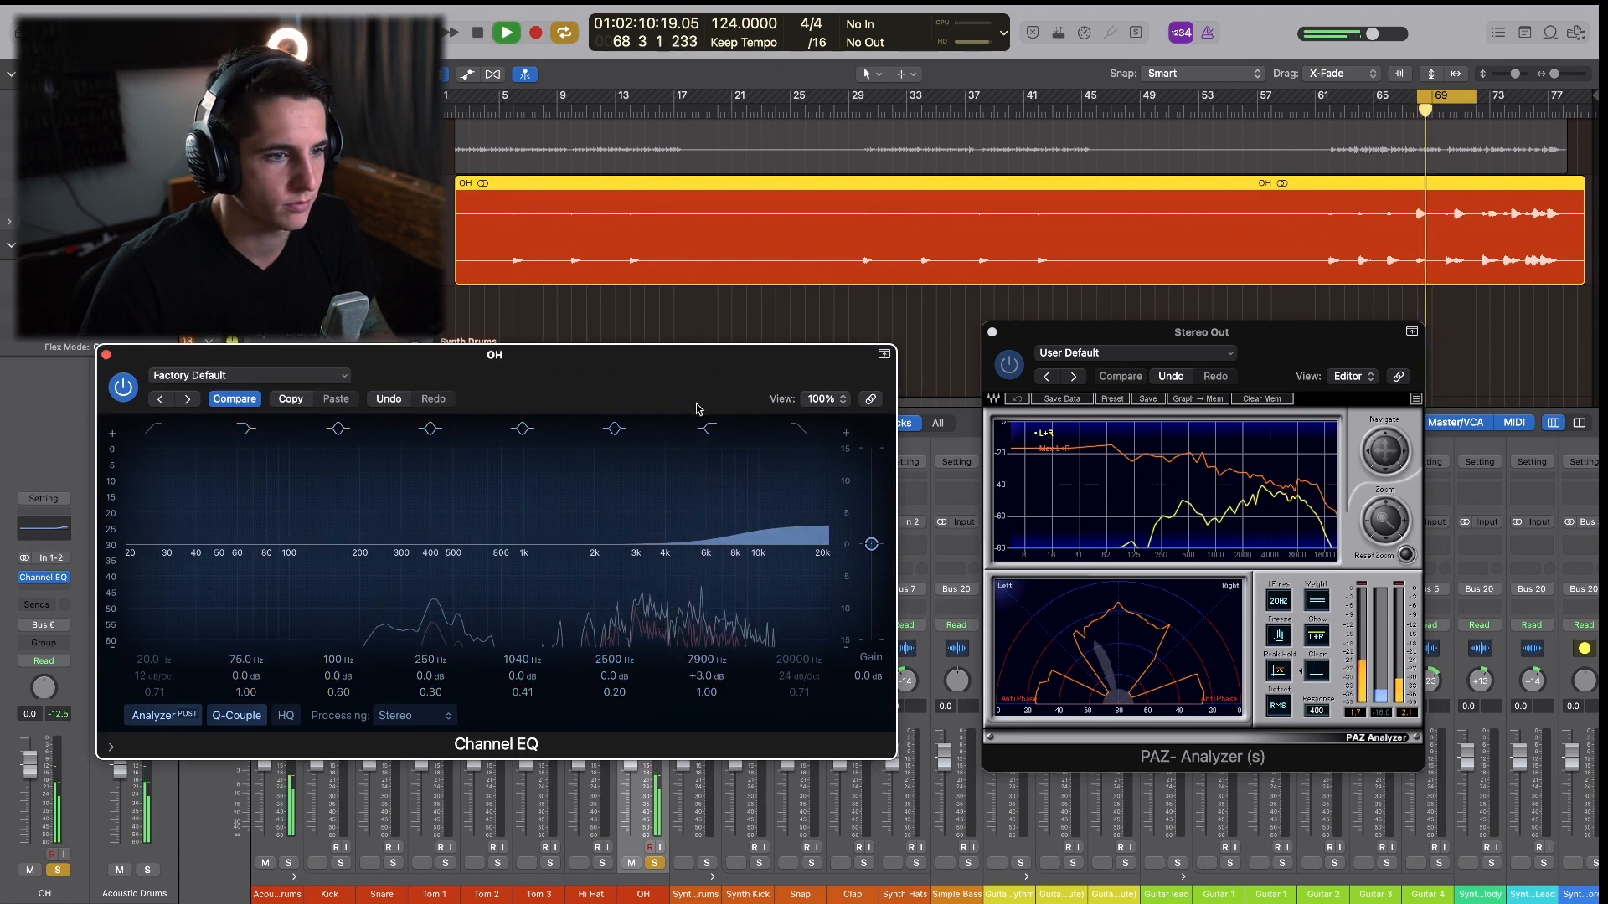
Cut 384 Hz by 1.0 dB in the OH track's EQ, then stop playback and close it.
{"action": "left_click_drag", "start_coordinate": [527, 544], "coordinate": [431, 554]}
{"action": "left_click_drag", "start_coordinate": [703, 359], "coordinate": [717, 352]}
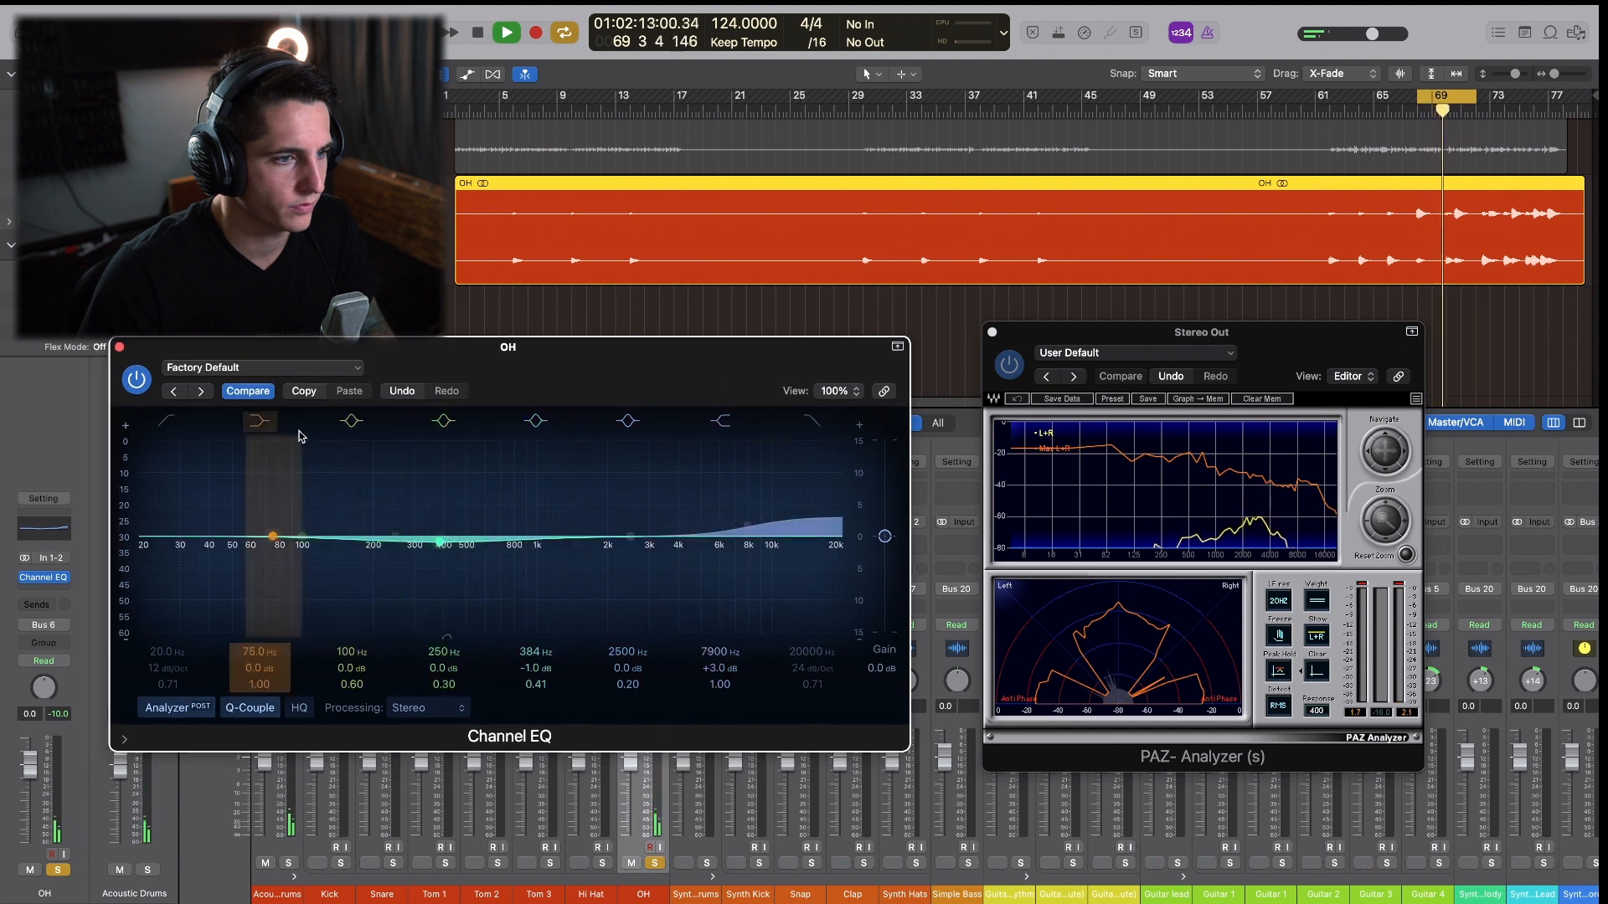
{"action": "key", "text": "space"}
{"action": "left_click", "coordinate": [120, 350]}
Solo the Synth Drums track in place of OH, set the cycle range from bar 18 to 30, and play it.
{"action": "scroll", "coordinate": [865, 310], "scroll_direction": "down", "scroll_amount": 2}
{"action": "scroll", "coordinate": [865, 310], "scroll_direction": "up", "scroll_amount": 2}
{"action": "scroll", "coordinate": [1013, 260], "scroll_direction": "down", "scroll_amount": 4}
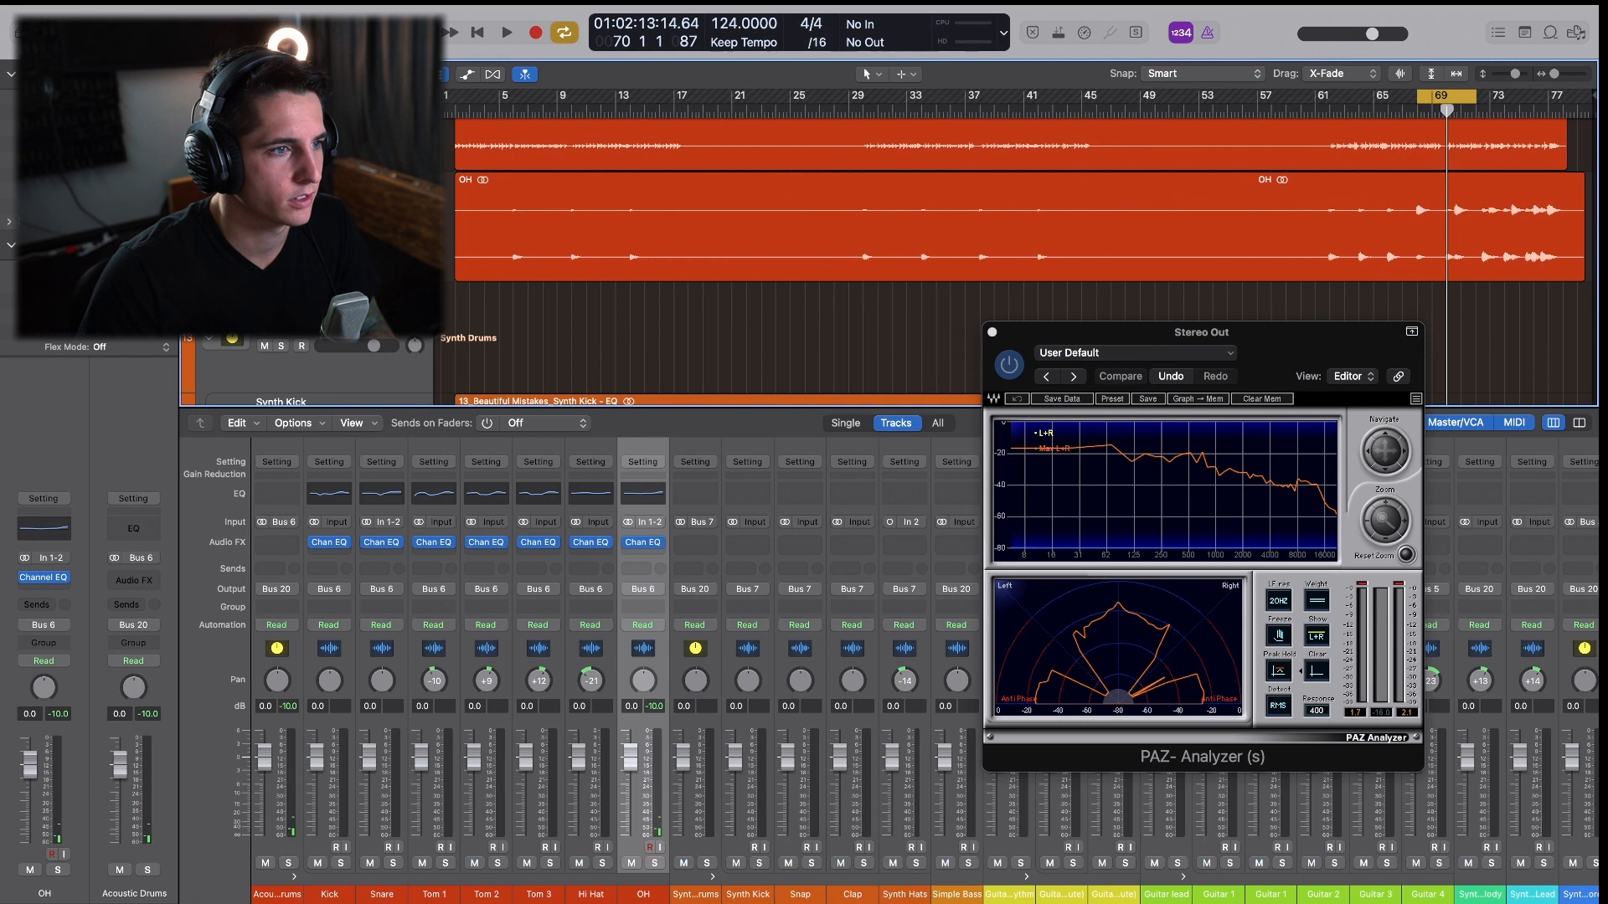
{"action": "left_click", "coordinate": [915, 201]}
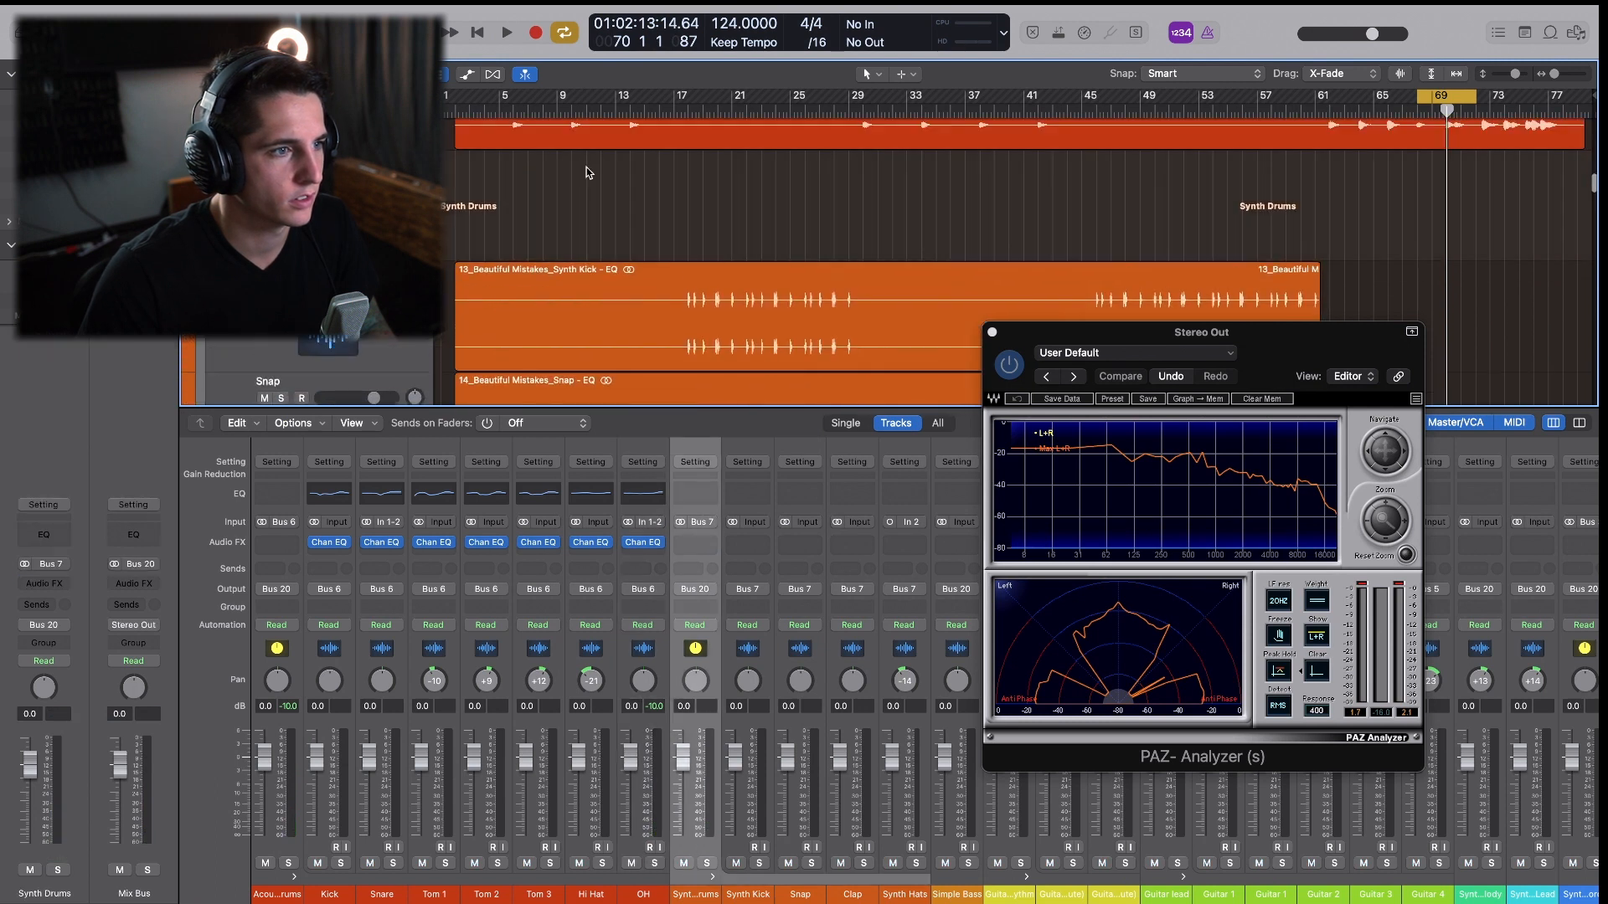
{"action": "scroll", "coordinate": [915, 202], "scroll_direction": "down", "scroll_amount": 5}
{"action": "scroll", "coordinate": [915, 201], "scroll_direction": "up", "scroll_amount": 3}
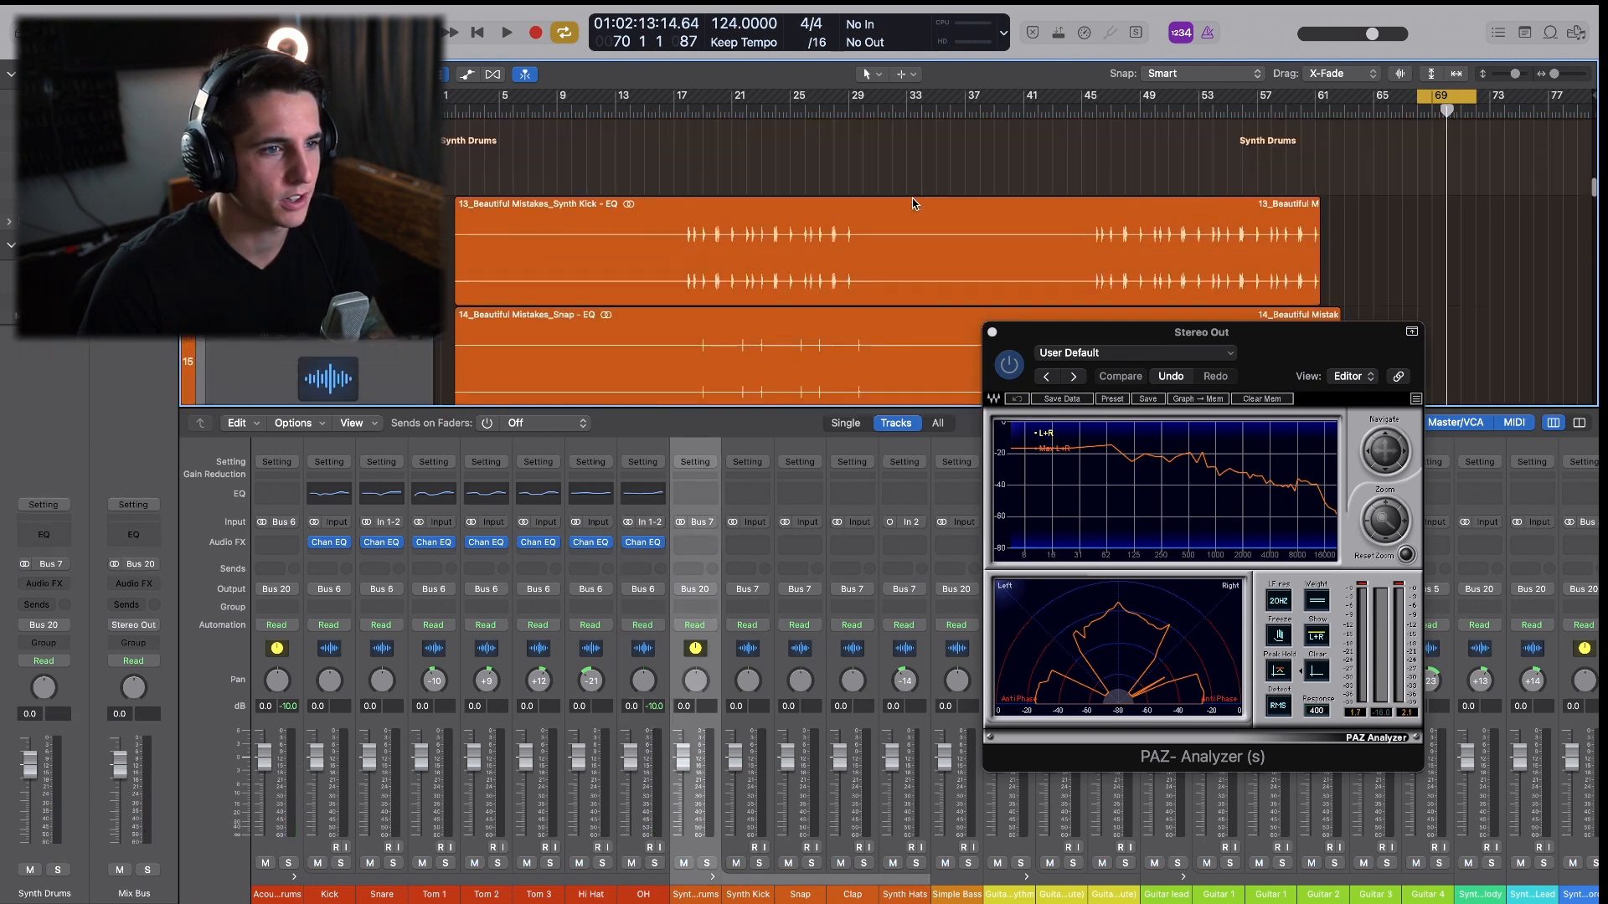
{"action": "left_click_drag", "start_coordinate": [686, 102], "coordinate": [862, 102]}
{"action": "key", "text": "space"}
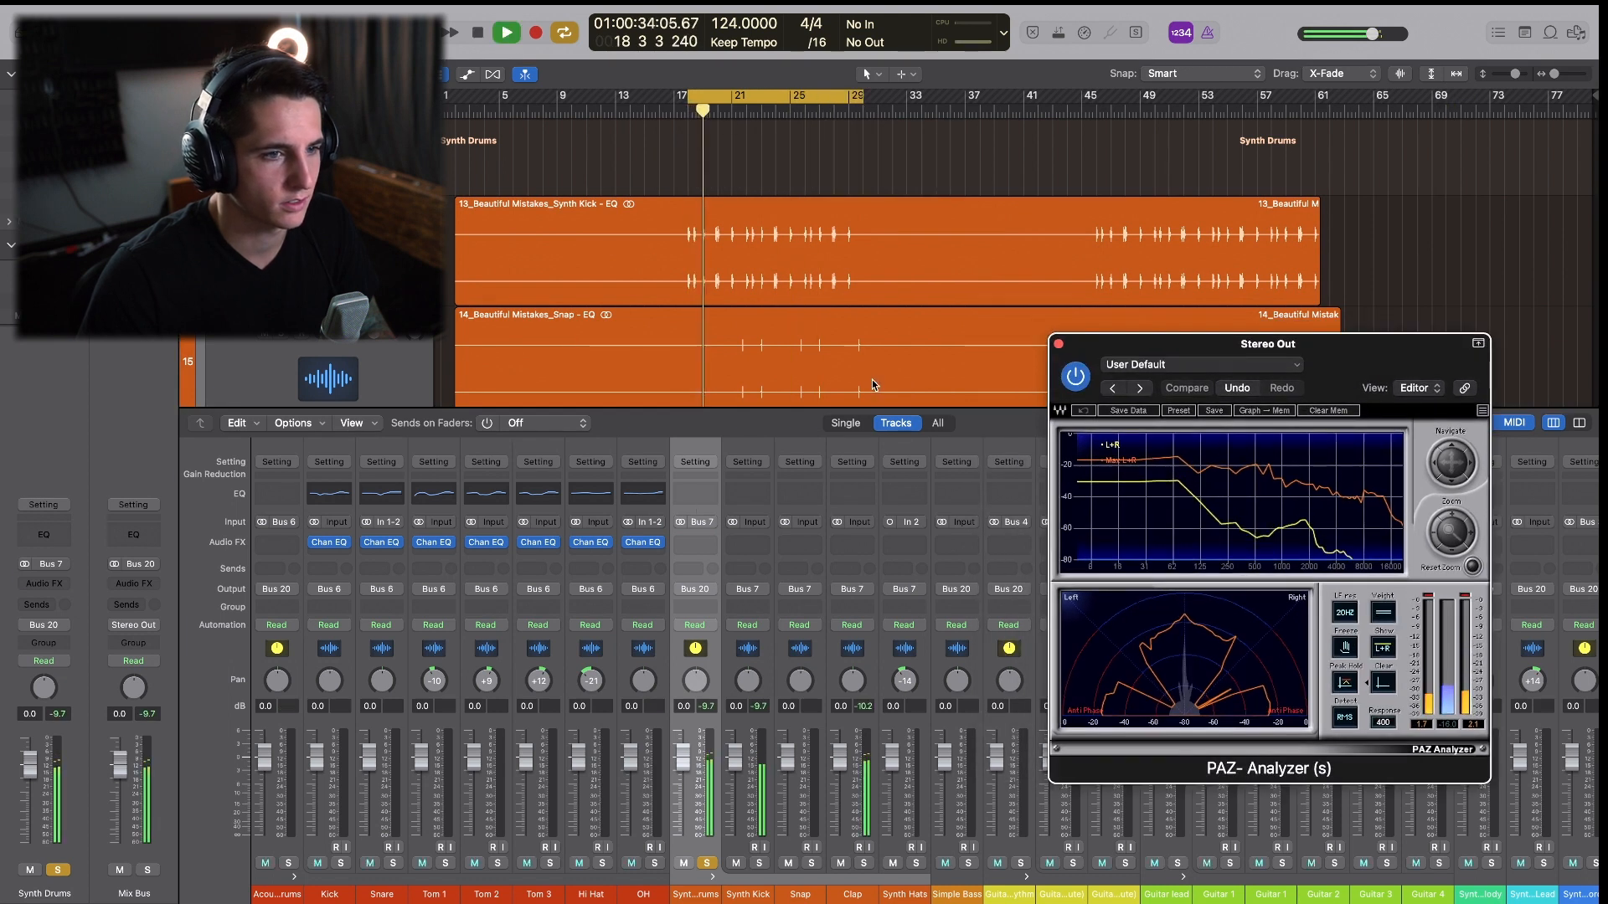
Insert a Channel EQ on the Synth Drums track and enable its low cut at 33.6 Hz.
{"action": "left_click_drag", "start_coordinate": [973, 234], "coordinate": [718, 422]}
{"action": "scroll", "coordinate": [729, 296], "scroll_direction": "down", "scroll_amount": 3}
{"action": "scroll", "coordinate": [728, 297], "scroll_direction": "up", "scroll_amount": 2}
{"action": "scroll", "coordinate": [731, 298], "scroll_direction": "up", "scroll_amount": 2}
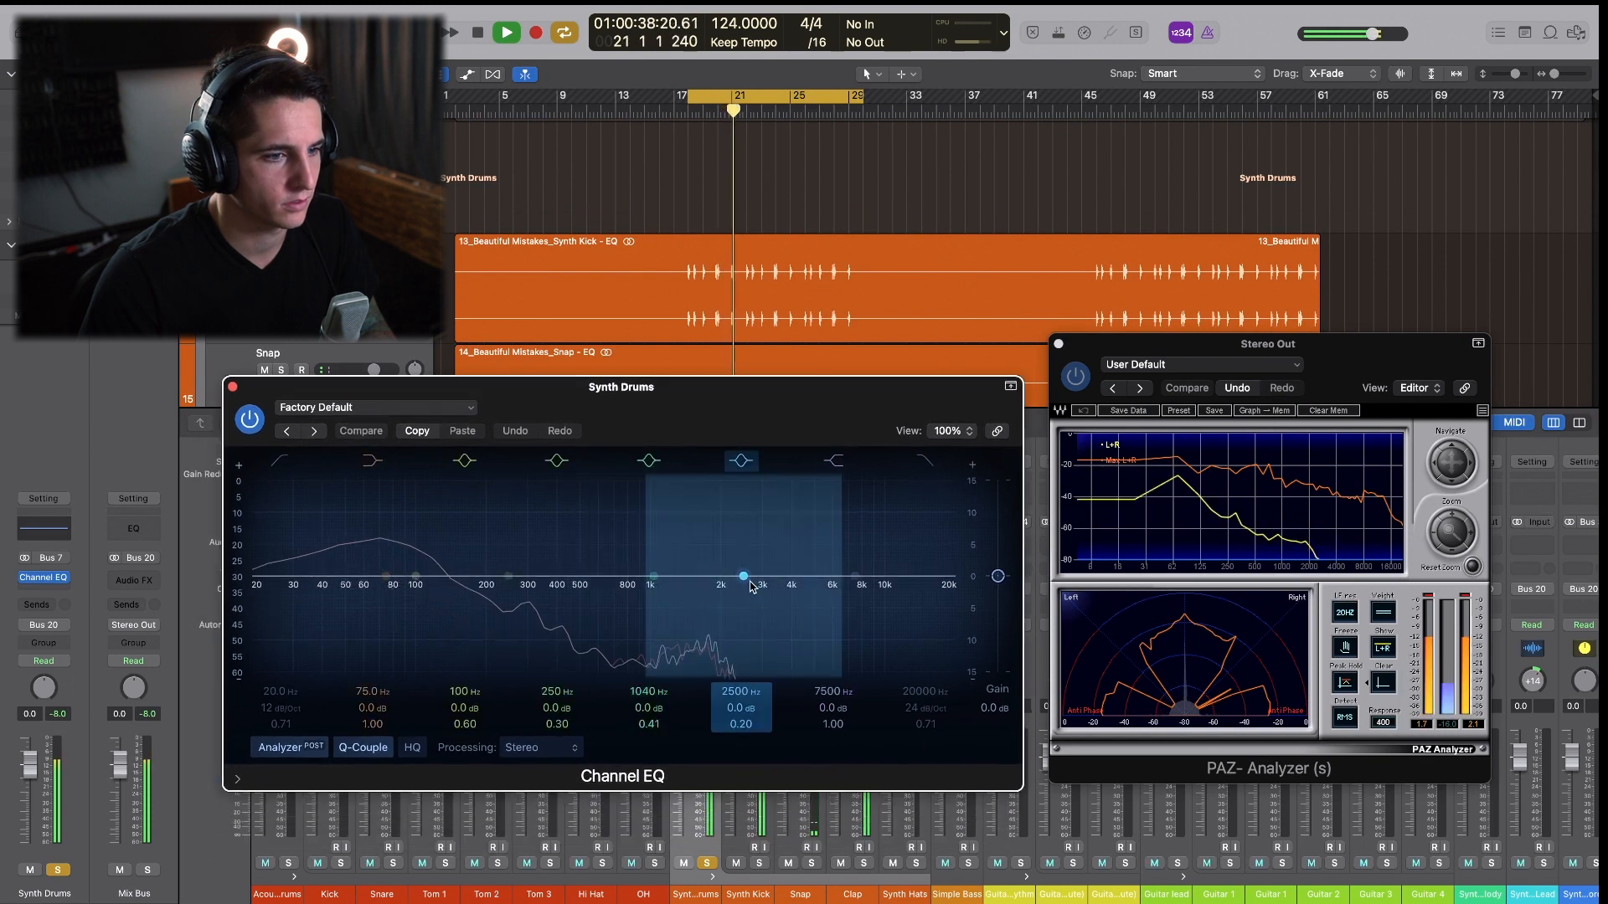
{"action": "left_click", "coordinate": [280, 461]}
{"action": "left_click_drag", "start_coordinate": [266, 577], "coordinate": [314, 579]}
Cut 230 Hz by 2.8 dB with a Q of 0.46 and boost 1760 Hz by 6.1 dB with a Q of 0.71.
{"action": "left_click_drag", "start_coordinate": [416, 576], "coordinate": [393, 551]}
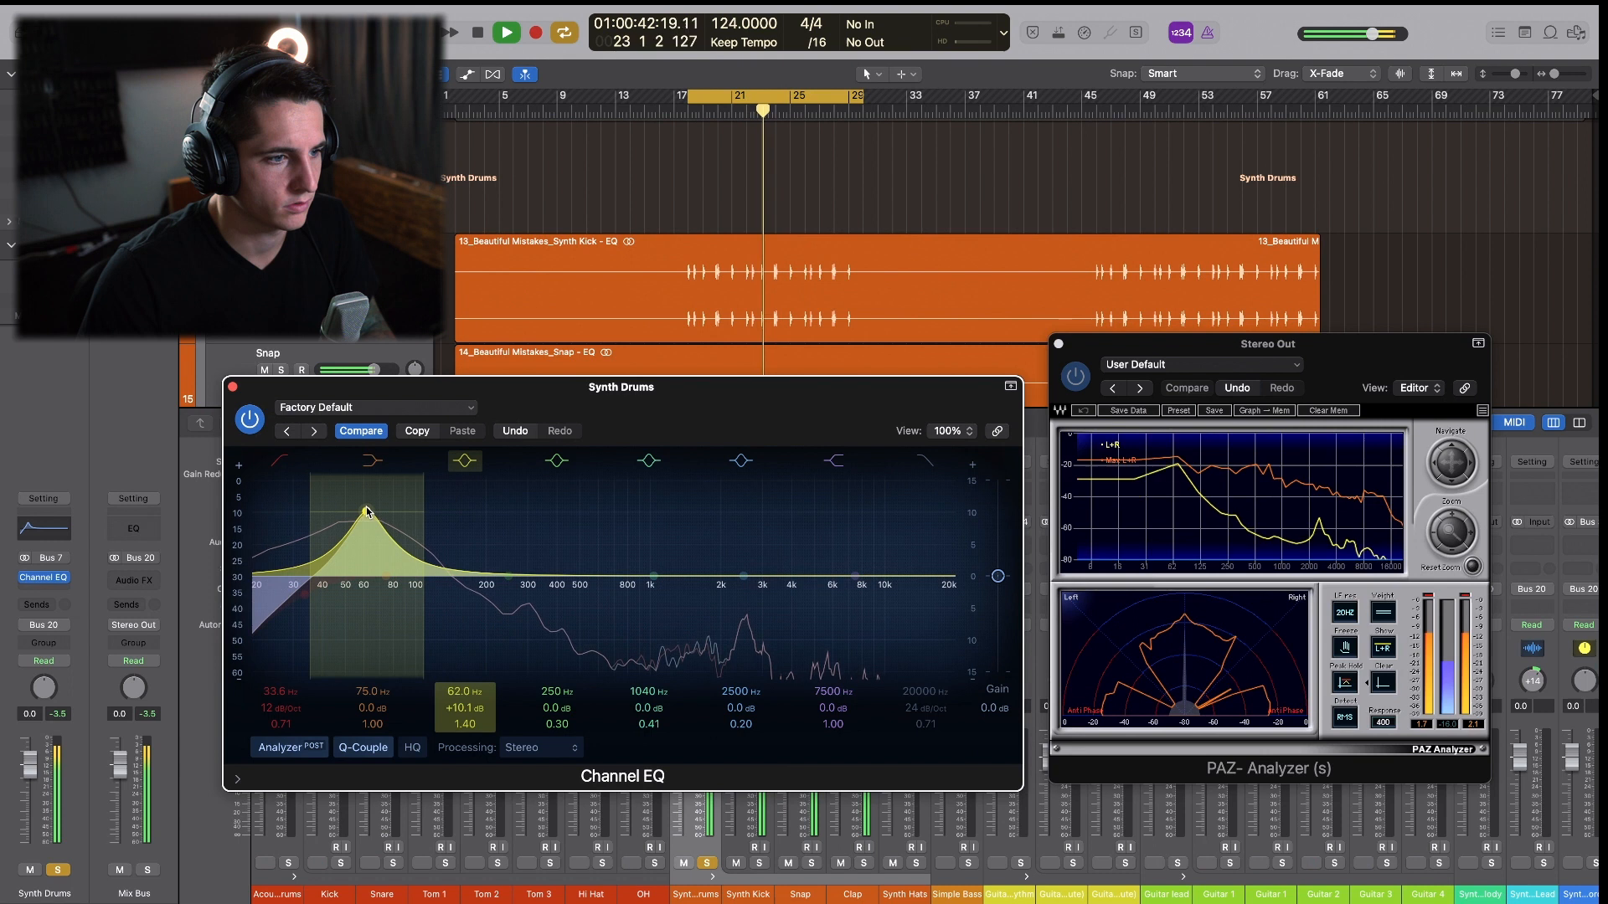
{"action": "left_click_drag", "start_coordinate": [427, 524], "coordinate": [502, 601]}
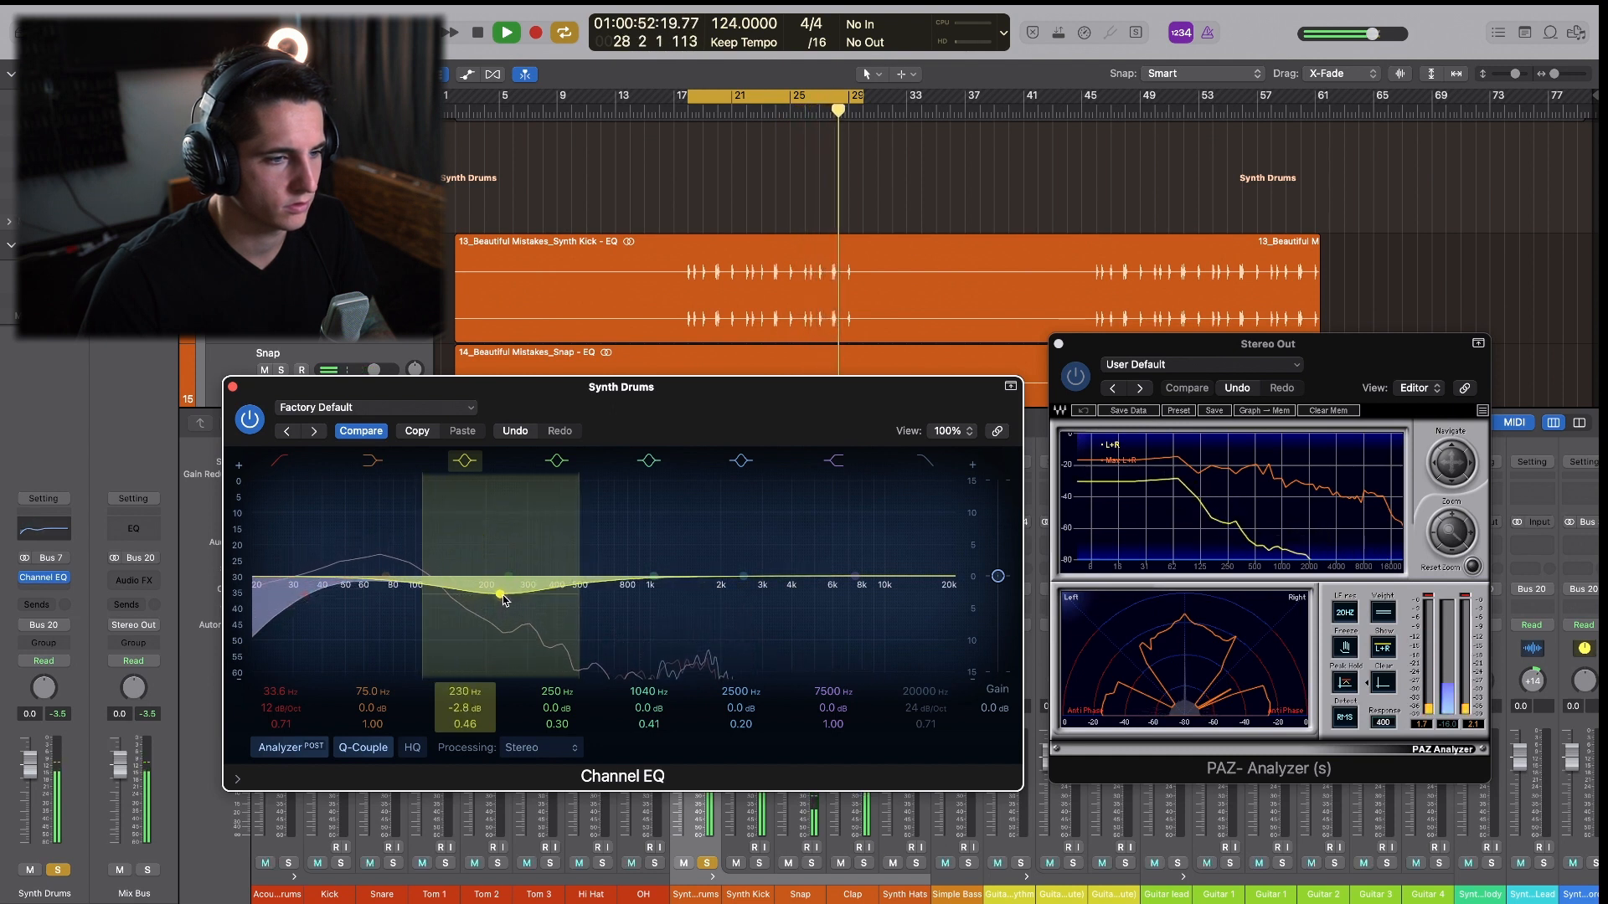
{"action": "left_click_drag", "start_coordinate": [653, 577], "coordinate": [707, 543]}
{"action": "left_click_drag", "start_coordinate": [762, 434], "coordinate": [1358, 271]}
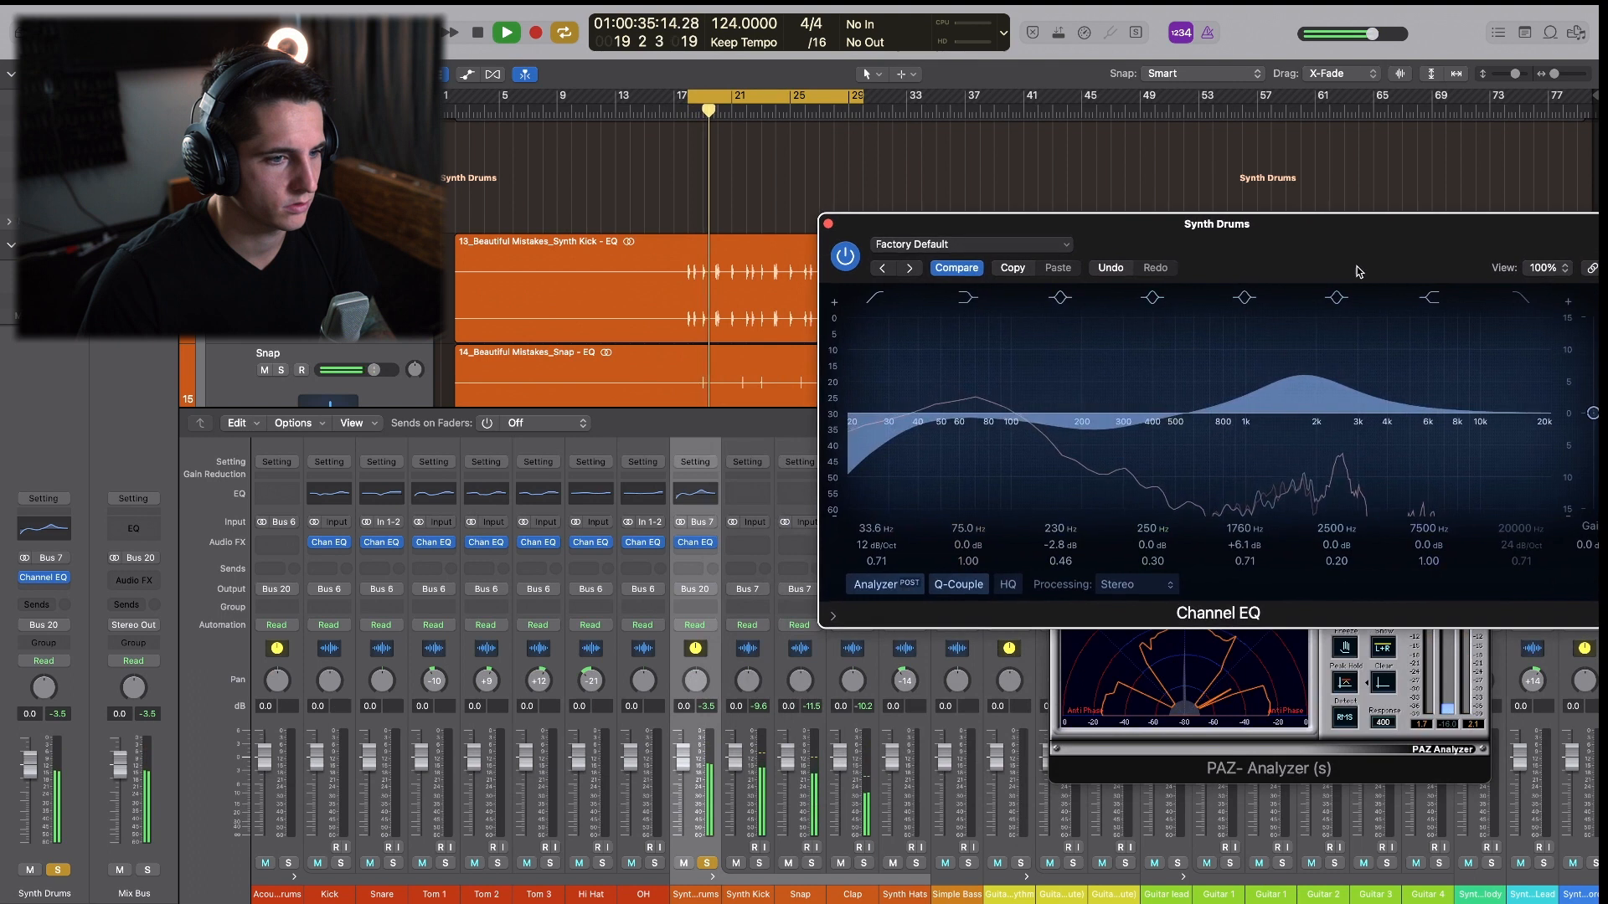
Move the Channel EQ from Synth Drums to the Synth Kick track, open it, and solo Synth Kick alone.
{"action": "key", "text": "space"}
{"action": "left_click_drag", "start_coordinate": [694, 542], "coordinate": [748, 543]}
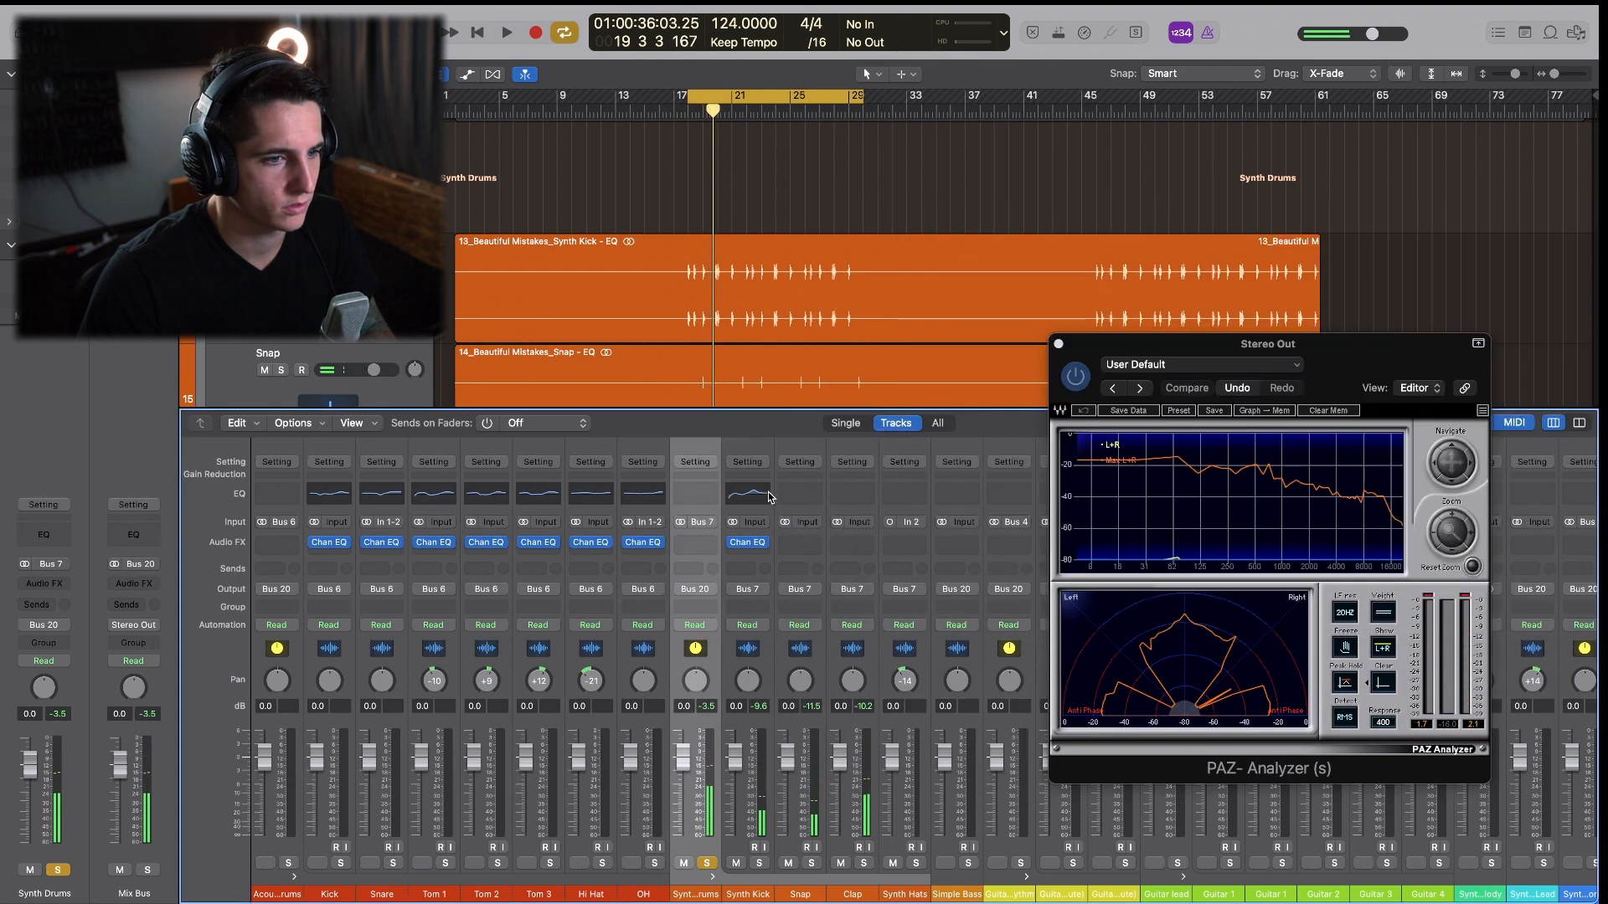
{"action": "left_click", "coordinate": [749, 544]}
{"action": "key", "text": "space"}
{"action": "left_click_drag", "start_coordinate": [1010, 218], "coordinate": [896, 395]}
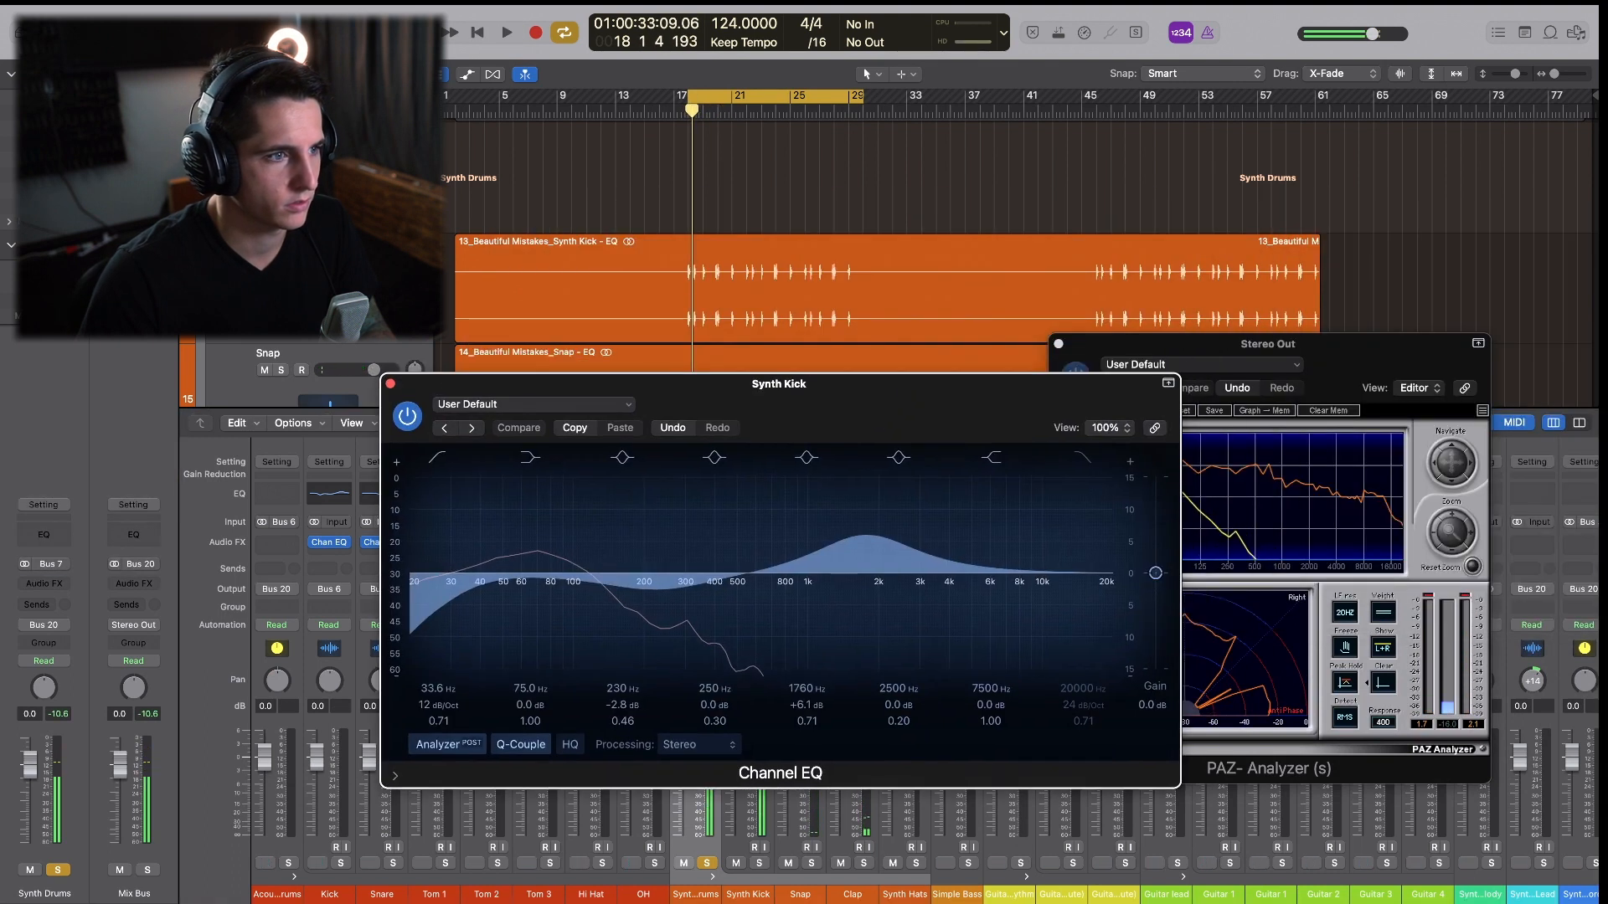
{"action": "left_click", "coordinate": [759, 863], "text": "alt"}
Move the Synth Kick EQ's 1760 Hz peak to 4340 Hz with a 2.2 dB boost while listening.
{"action": "key", "text": "space"}
{"action": "left_click_drag", "start_coordinate": [907, 394], "coordinate": [835, 375]}
{"action": "left_click_drag", "start_coordinate": [792, 512], "coordinate": [898, 523]}
{"action": "key", "text": "space"}
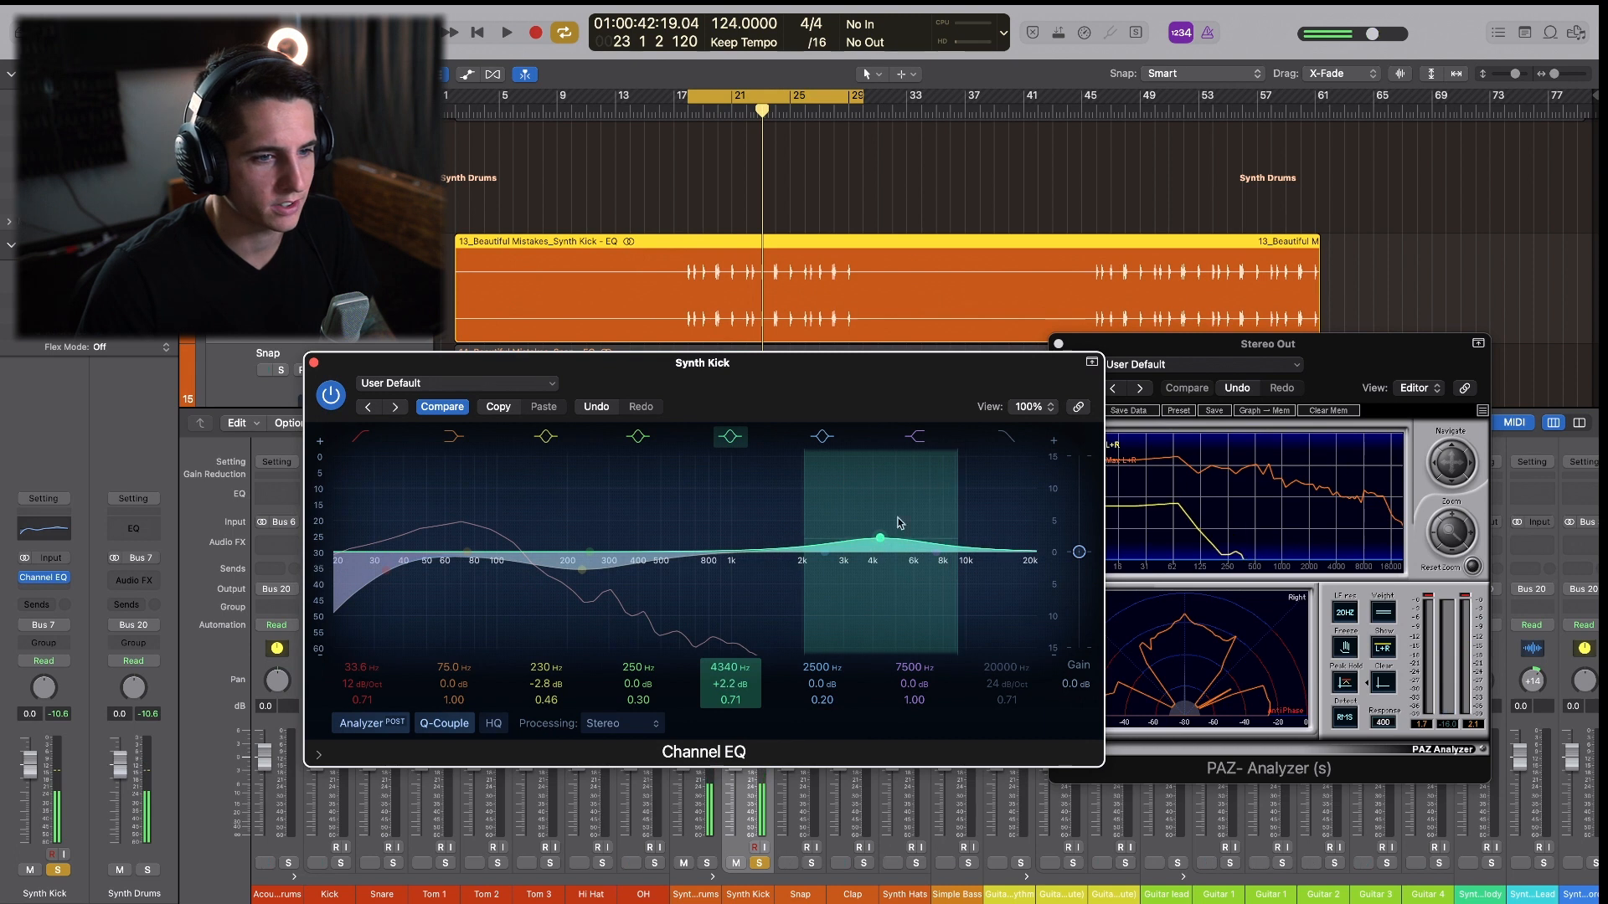
Bypass the 4340 Hz band, raise the Synth Kick's high shelf by 2.9 dB at 2500 Hz, and close the EQ.
{"action": "left_click", "coordinate": [730, 436]}
{"action": "left_click_drag", "start_coordinate": [947, 530], "coordinate": [872, 525]}
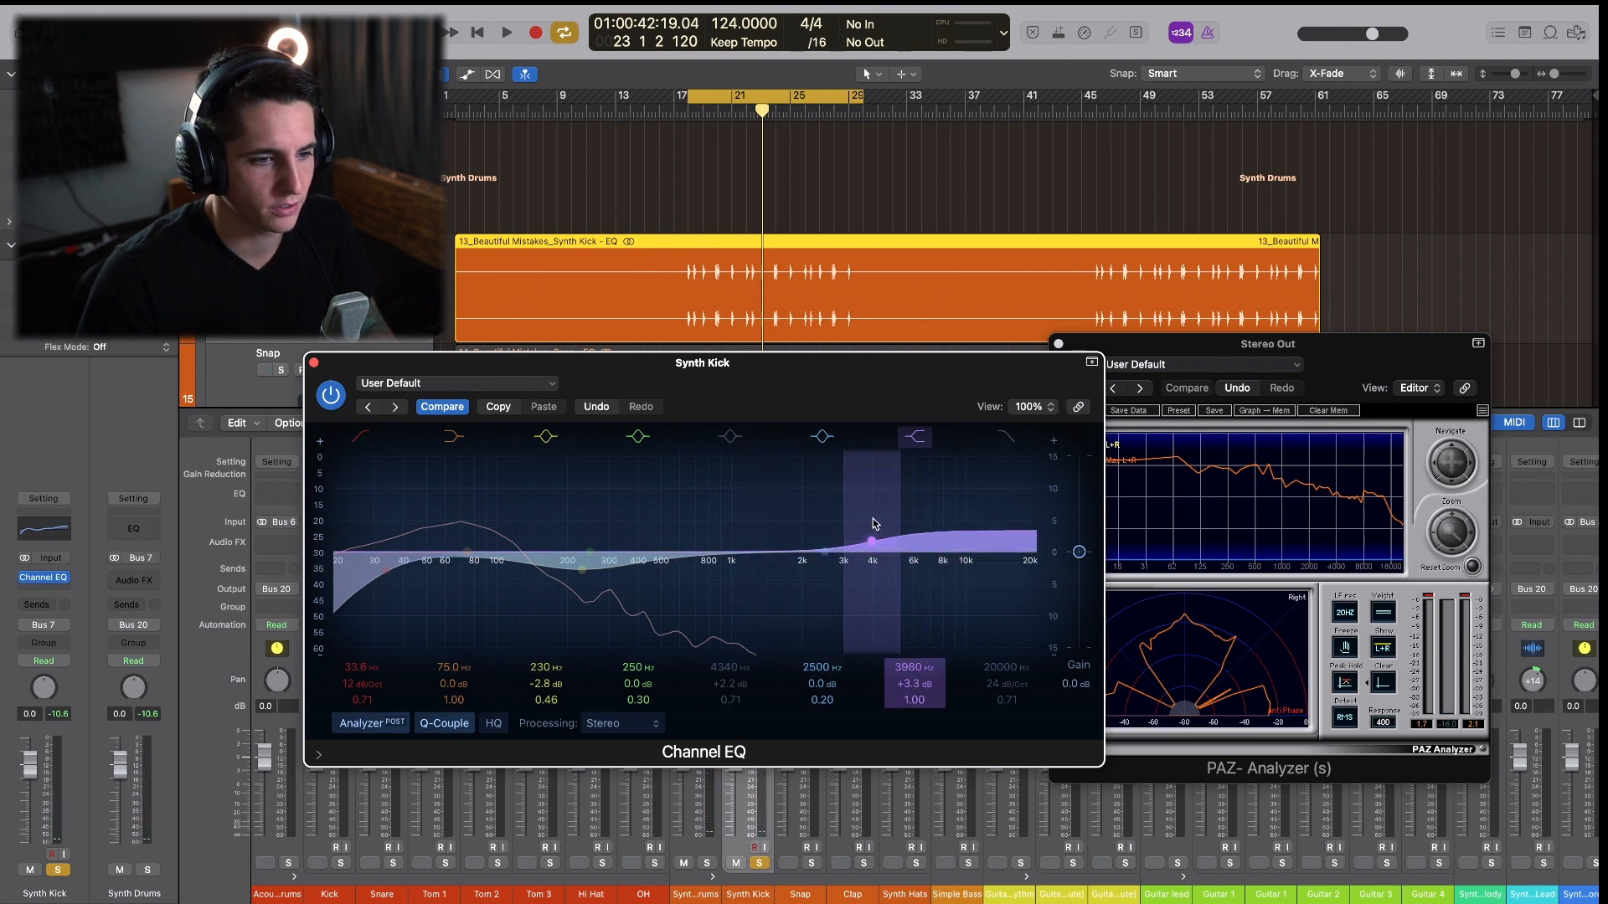
{"action": "key", "text": "space"}
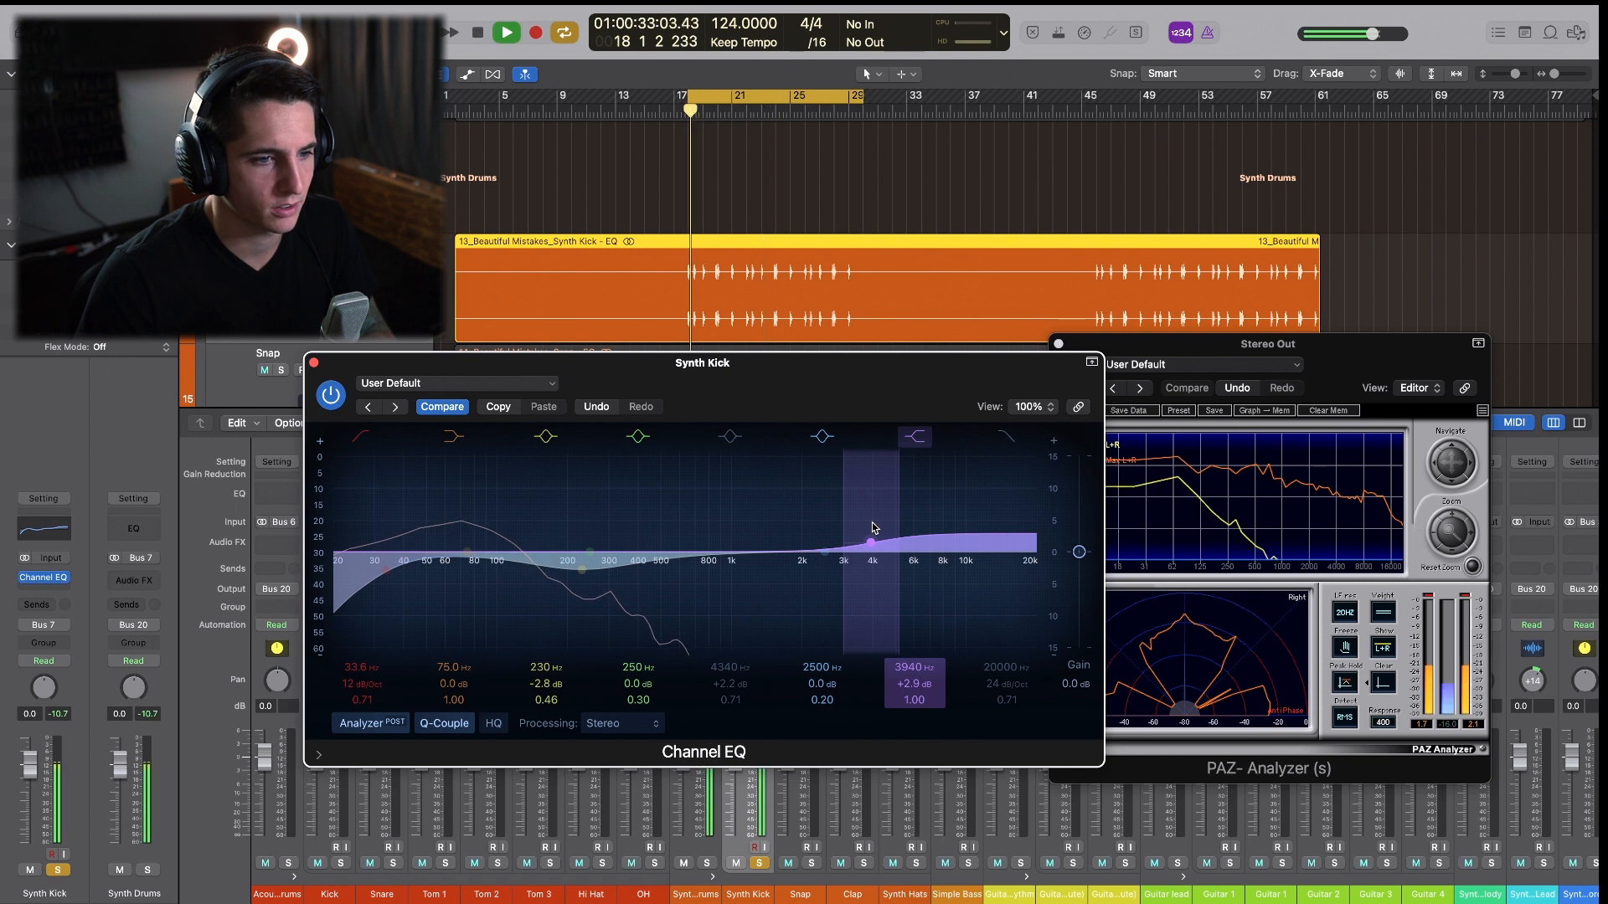
{"action": "left_click_drag", "start_coordinate": [873, 528], "coordinate": [825, 543]}
{"action": "left_click_drag", "start_coordinate": [754, 362], "coordinate": [771, 355]}
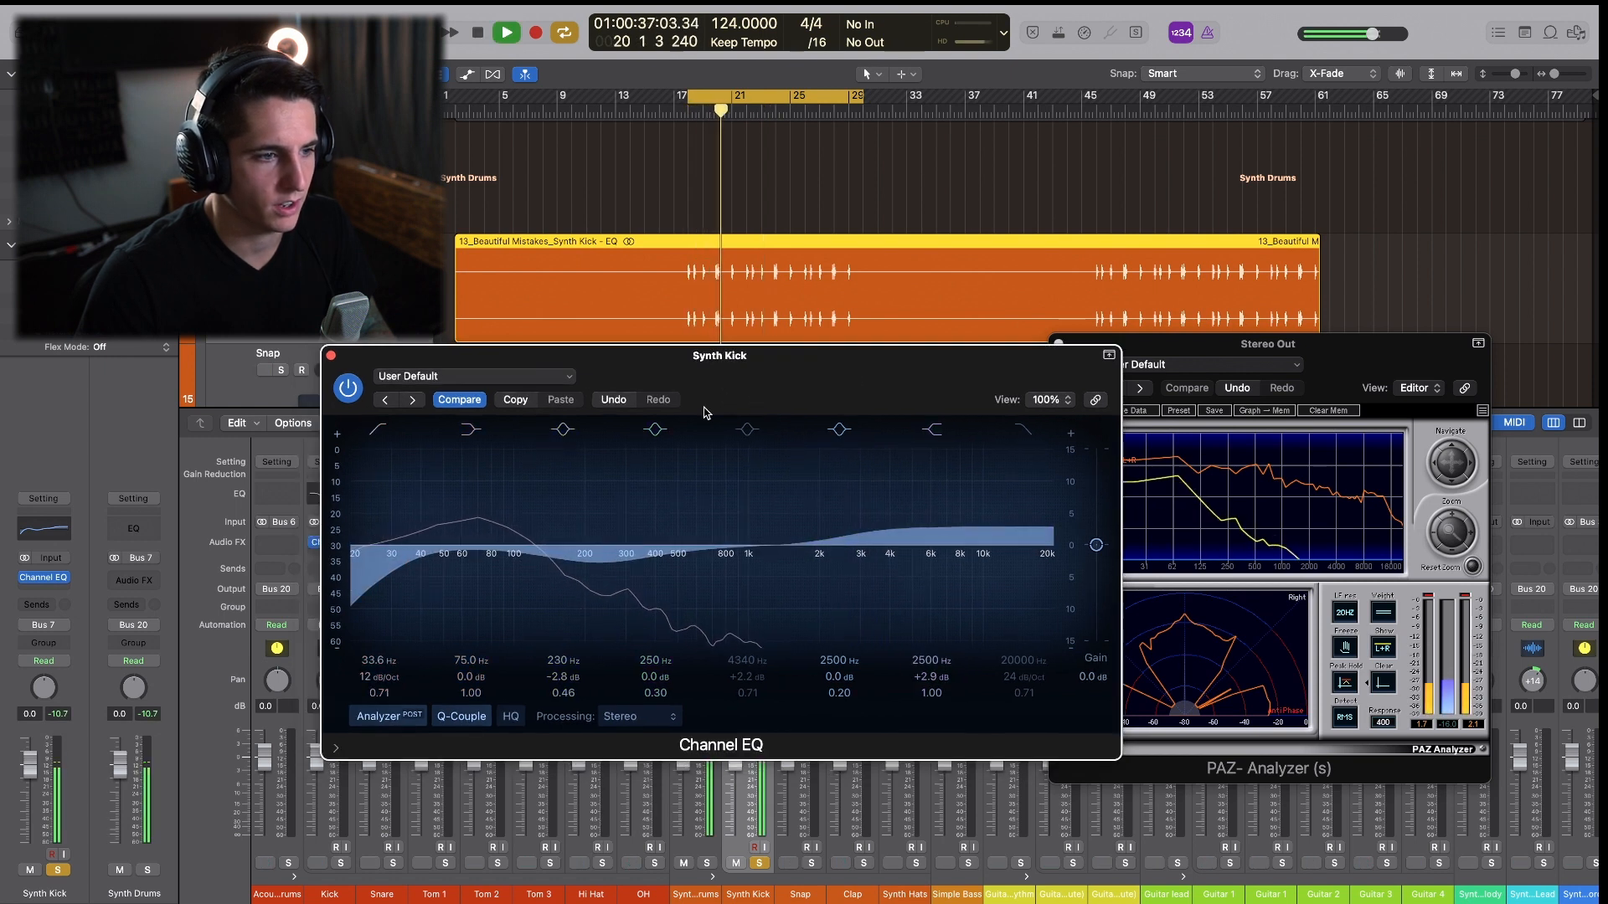
{"action": "key", "text": "space"}
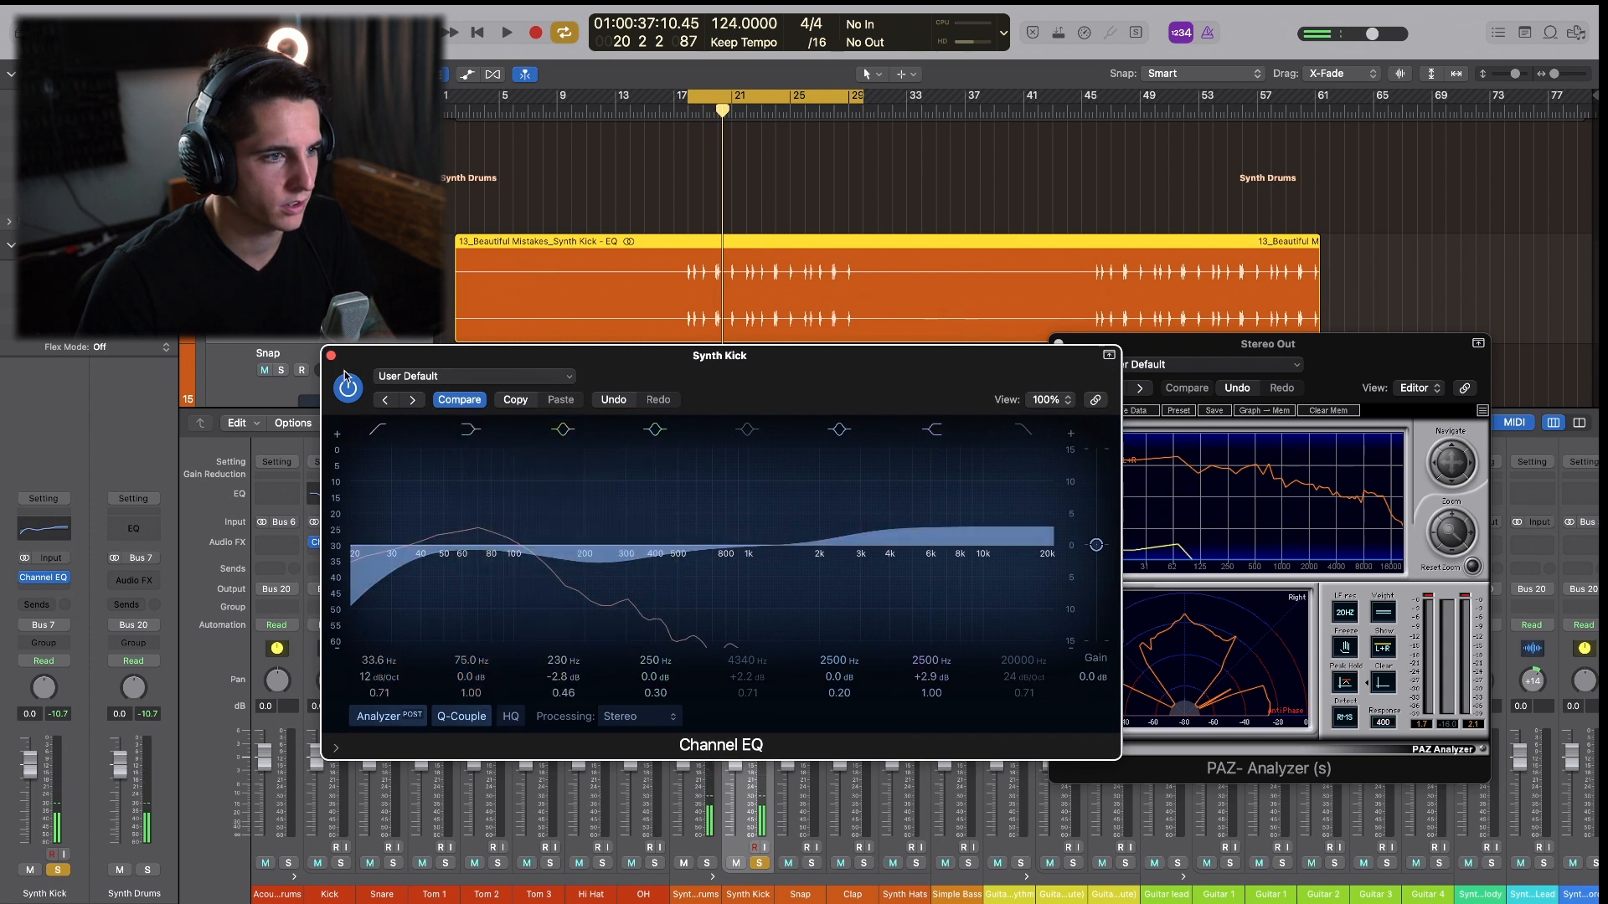
{"action": "left_click", "coordinate": [331, 356]}
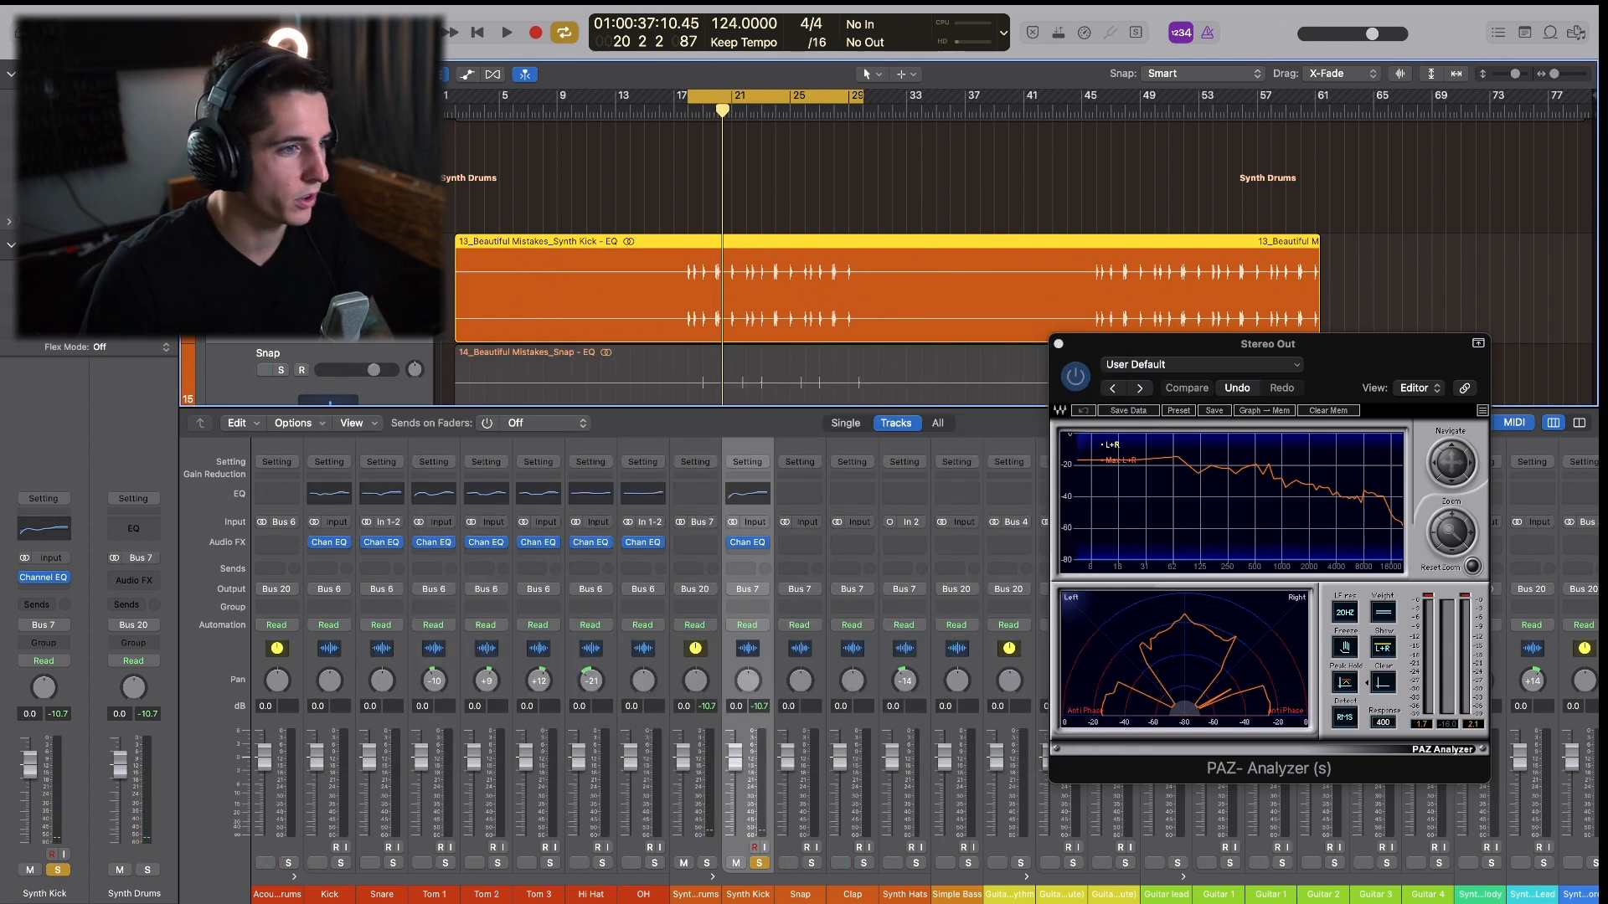
Solo the Snap track, shorten the cycle range to start at bar 19, and listen to the snap part.
{"action": "scroll", "coordinate": [742, 130], "scroll_direction": "down", "scroll_amount": 3}
{"action": "key", "text": "Down"}
{"action": "key", "text": "space"}
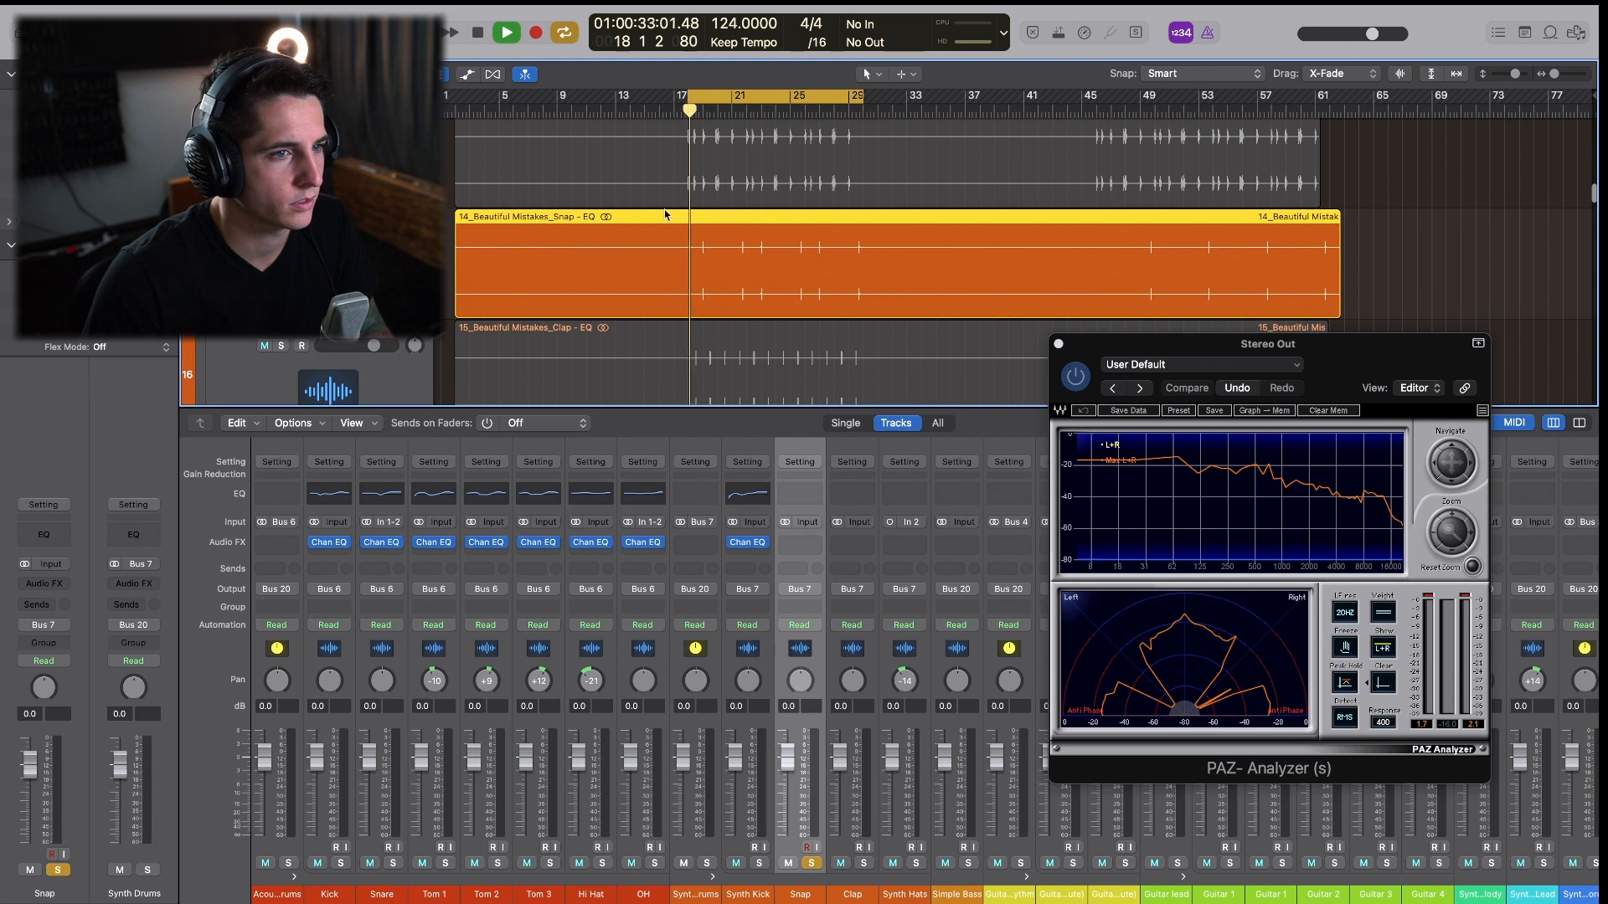
{"action": "key", "text": "space"}
{"action": "key", "text": "space"}
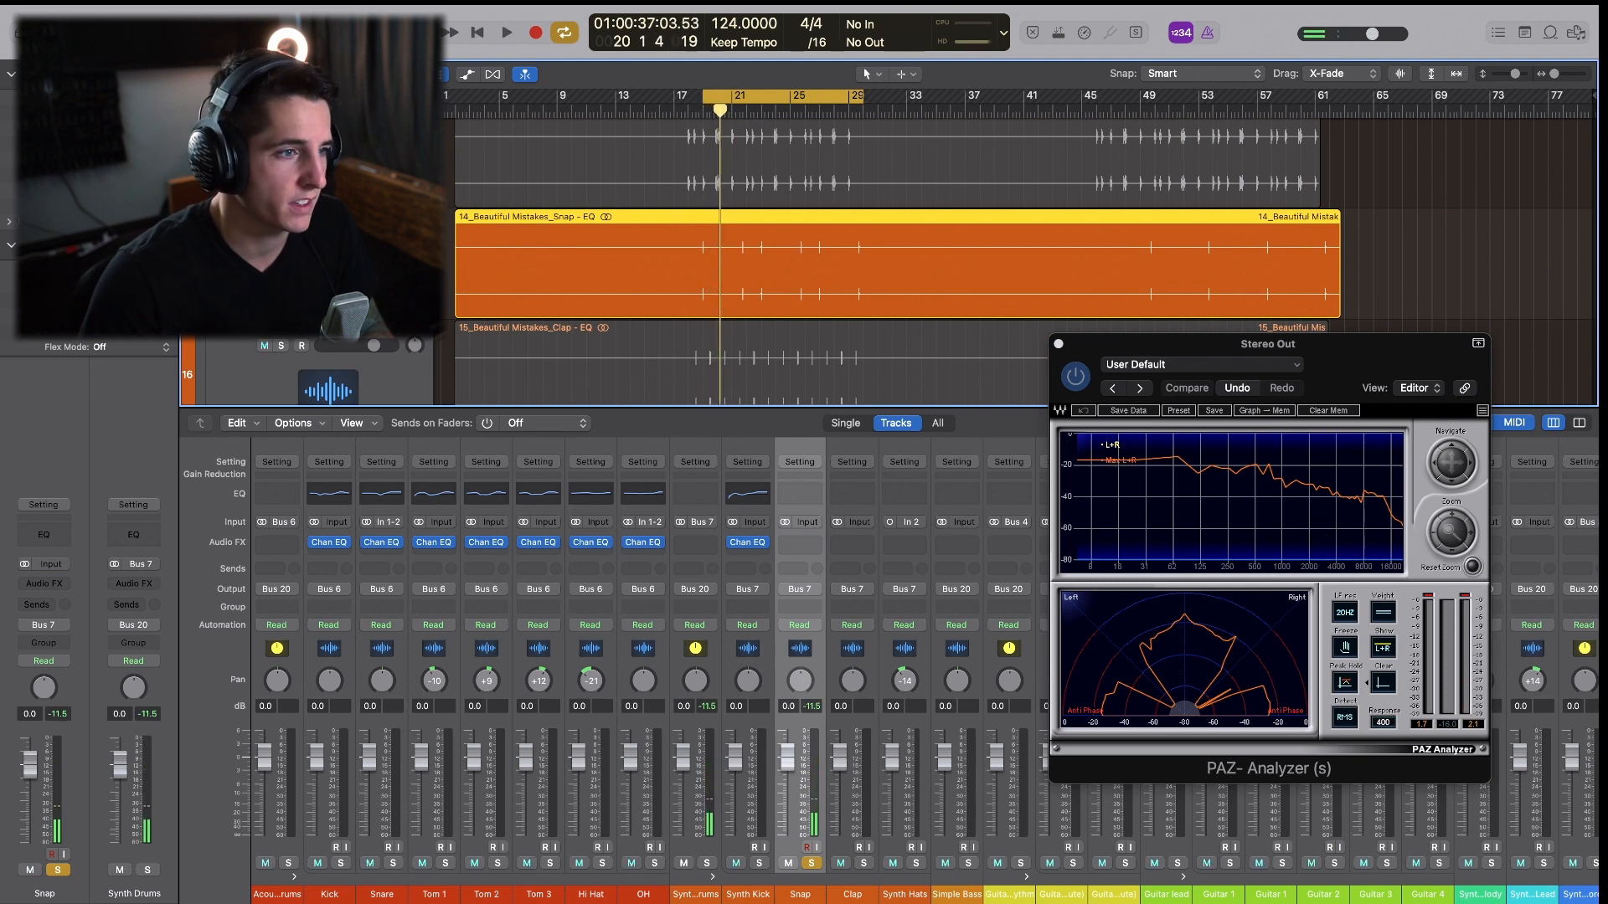
Solo the Clap track in place of Snap and play the clap part.
{"action": "scroll", "coordinate": [896, 251], "scroll_direction": "down", "scroll_amount": 3}
{"action": "key", "text": "Down"}
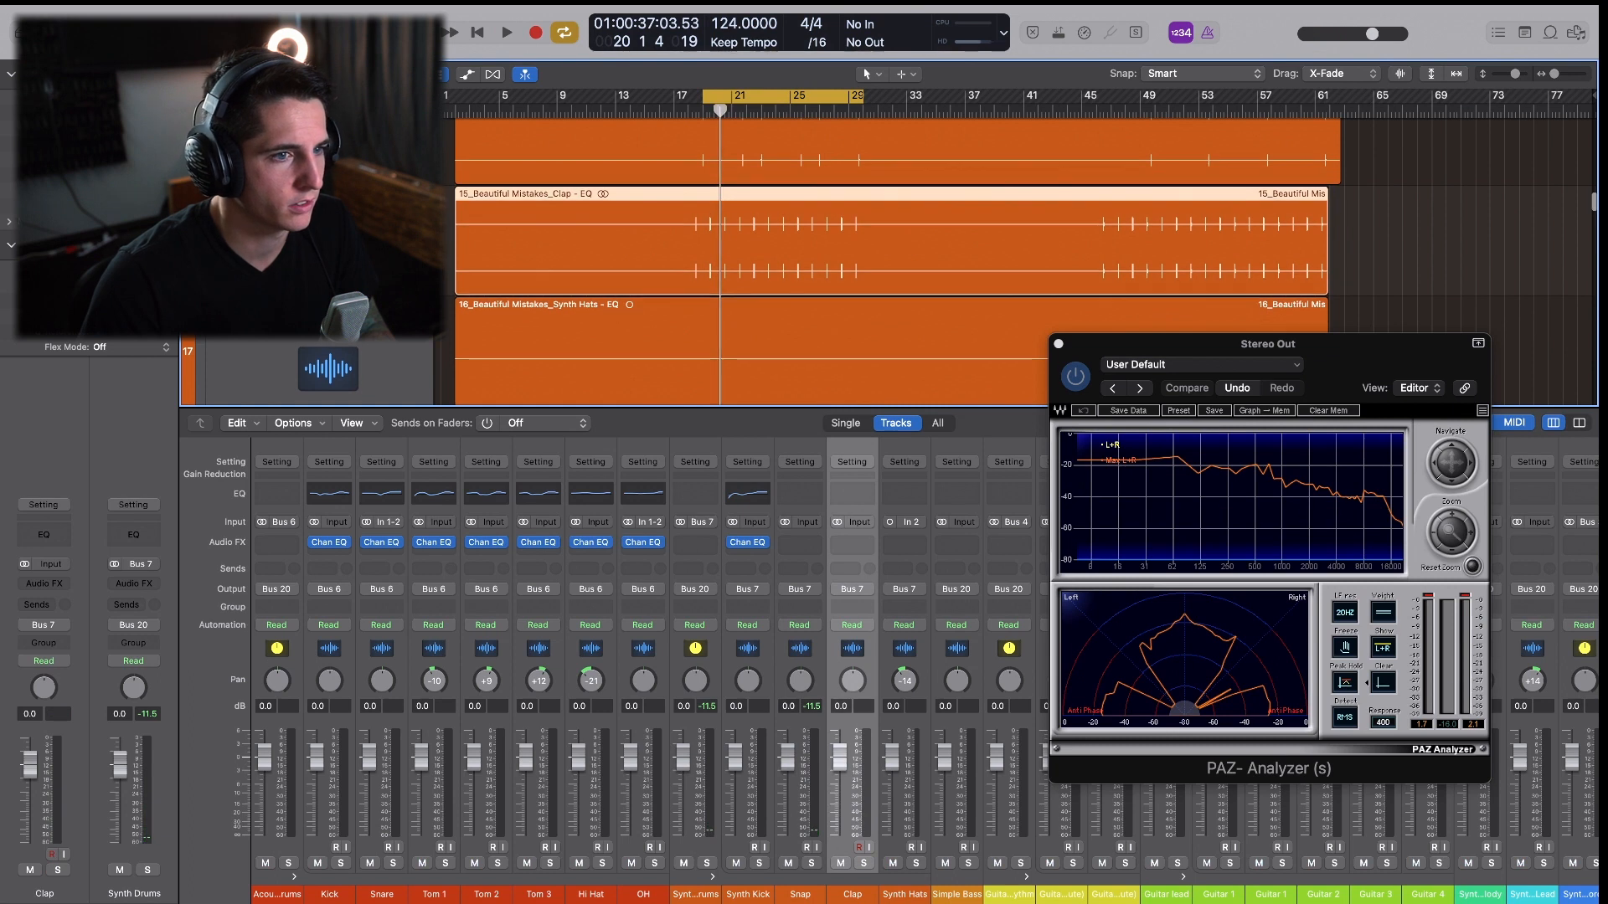
{"action": "key", "text": "space"}
{"action": "key", "text": "s"}
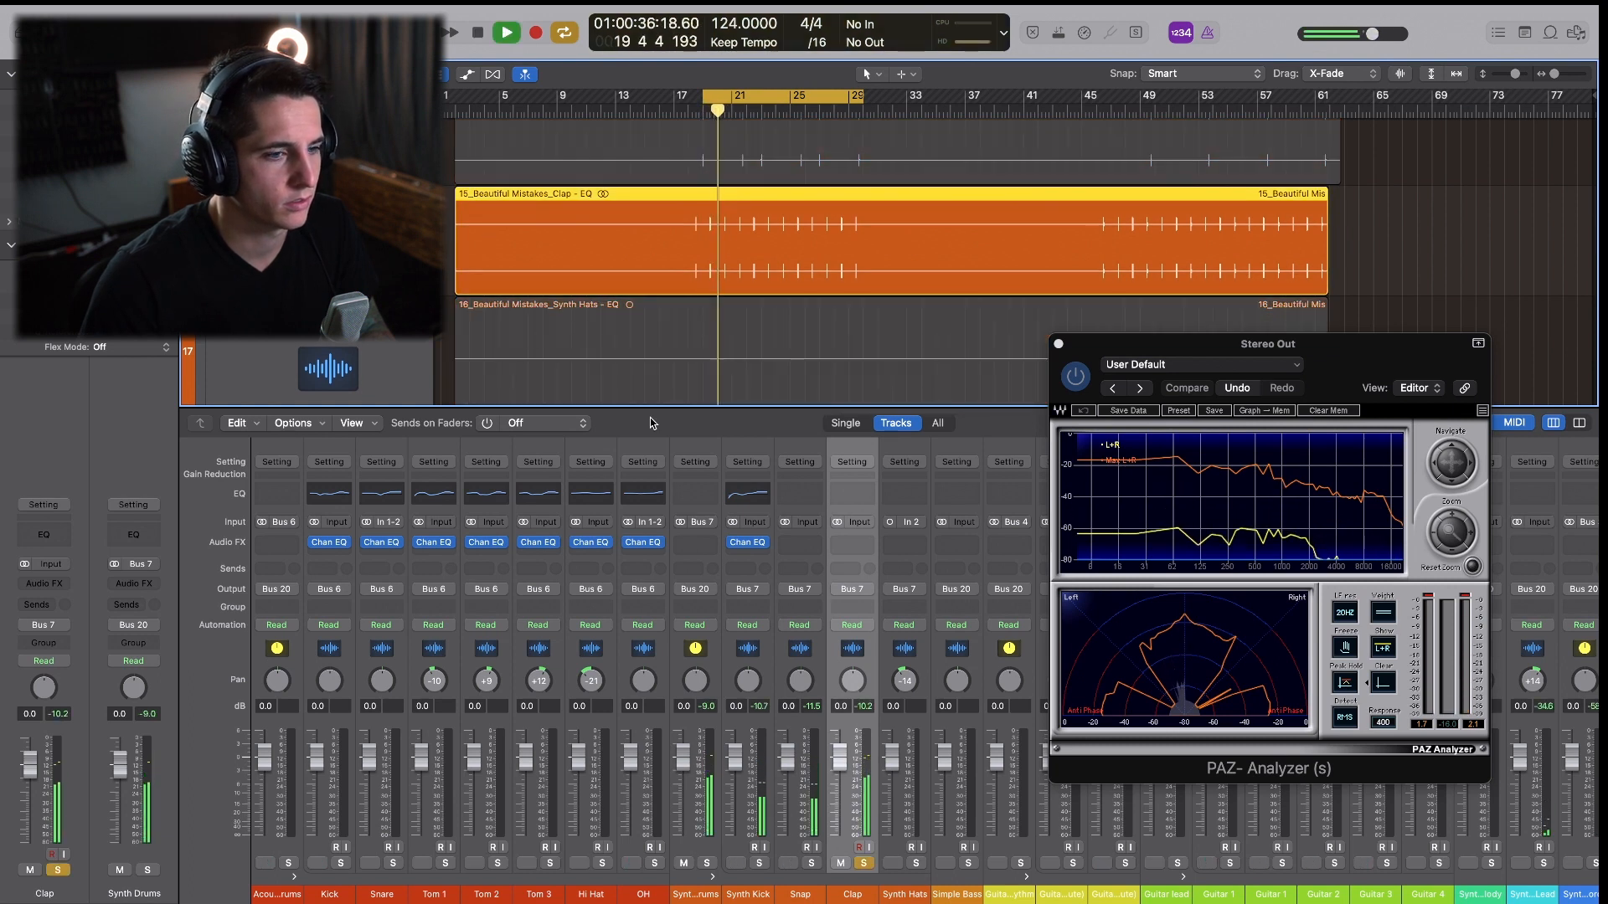
Insert a Channel EQ on the Clap track and raise the high shelf by 3.0 dB at 4180 Hz.
{"action": "left_click", "coordinate": [852, 494]}
{"action": "left_click_drag", "start_coordinate": [963, 211], "coordinate": [674, 357]}
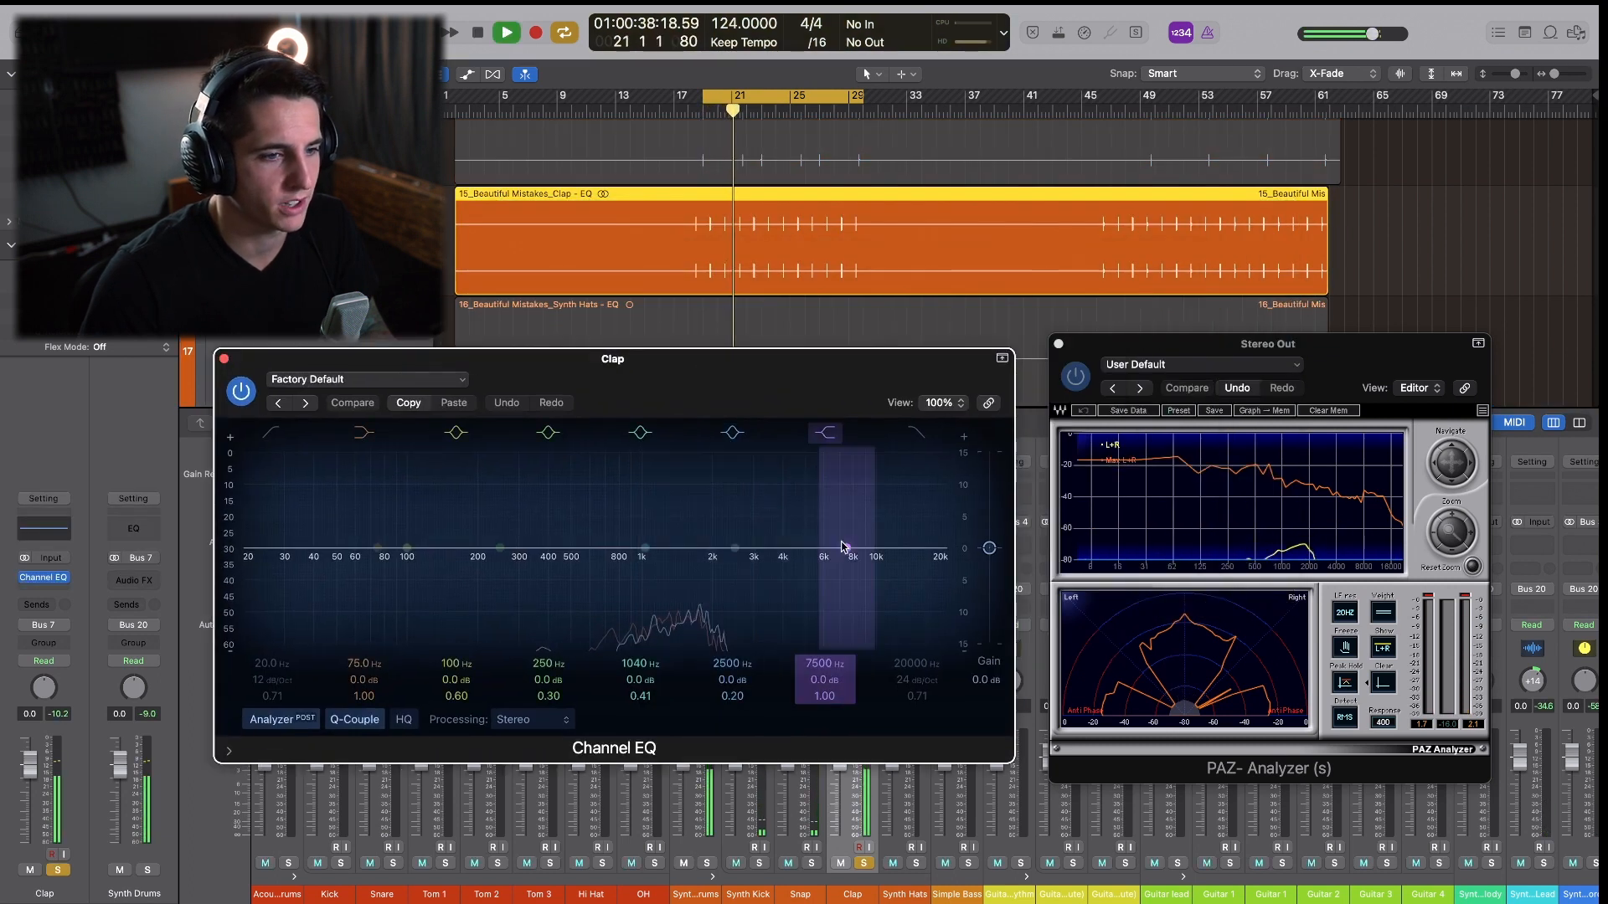
{"action": "left_click_drag", "start_coordinate": [844, 547], "coordinate": [796, 551]}
Try an 8.1 dB boost at 950 Hz in the Clap's EQ, bypass that band, and close the EQ.
{"action": "left_click_drag", "start_coordinate": [641, 549], "coordinate": [644, 492]}
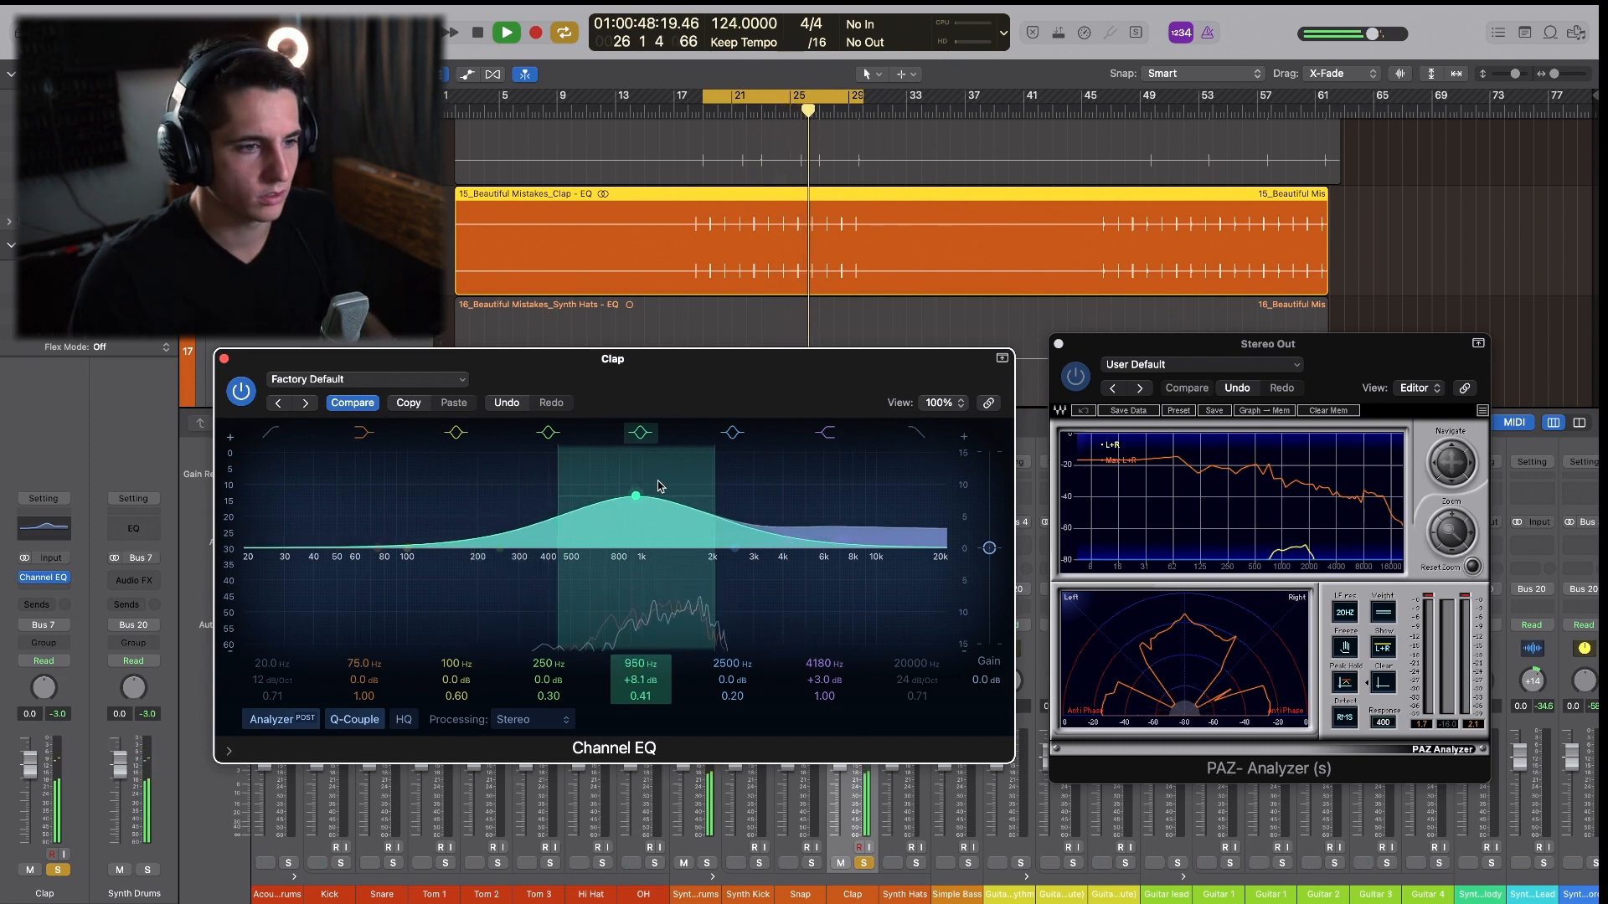
{"action": "left_click_drag", "start_coordinate": [634, 500], "coordinate": [689, 544]}
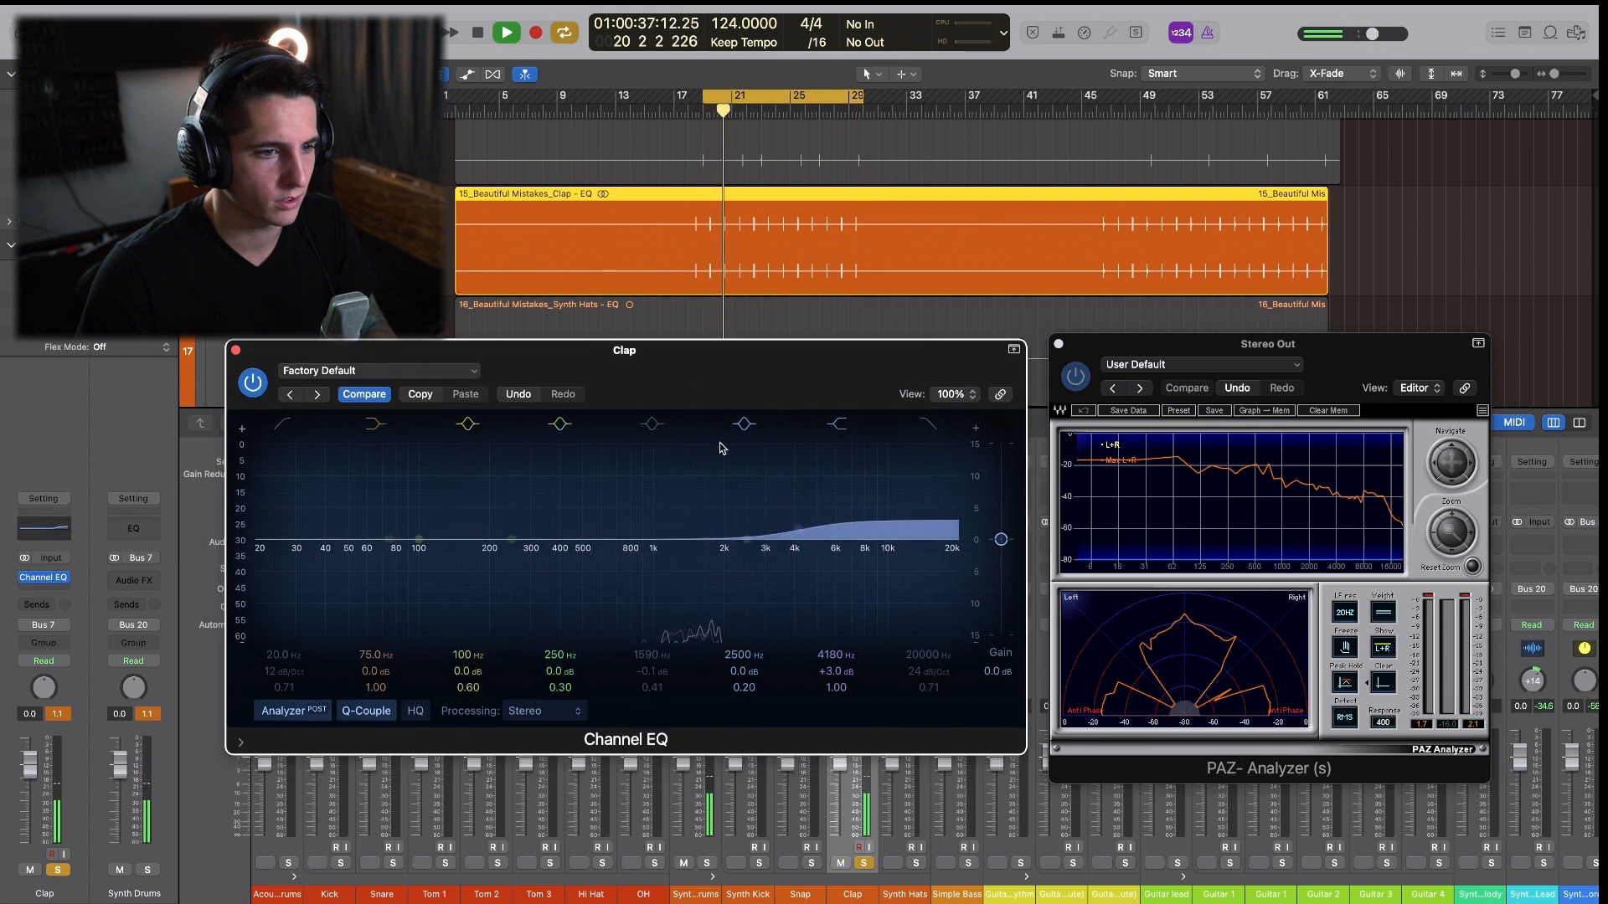
{"action": "key", "text": "space"}
{"action": "left_click", "coordinate": [224, 358]}
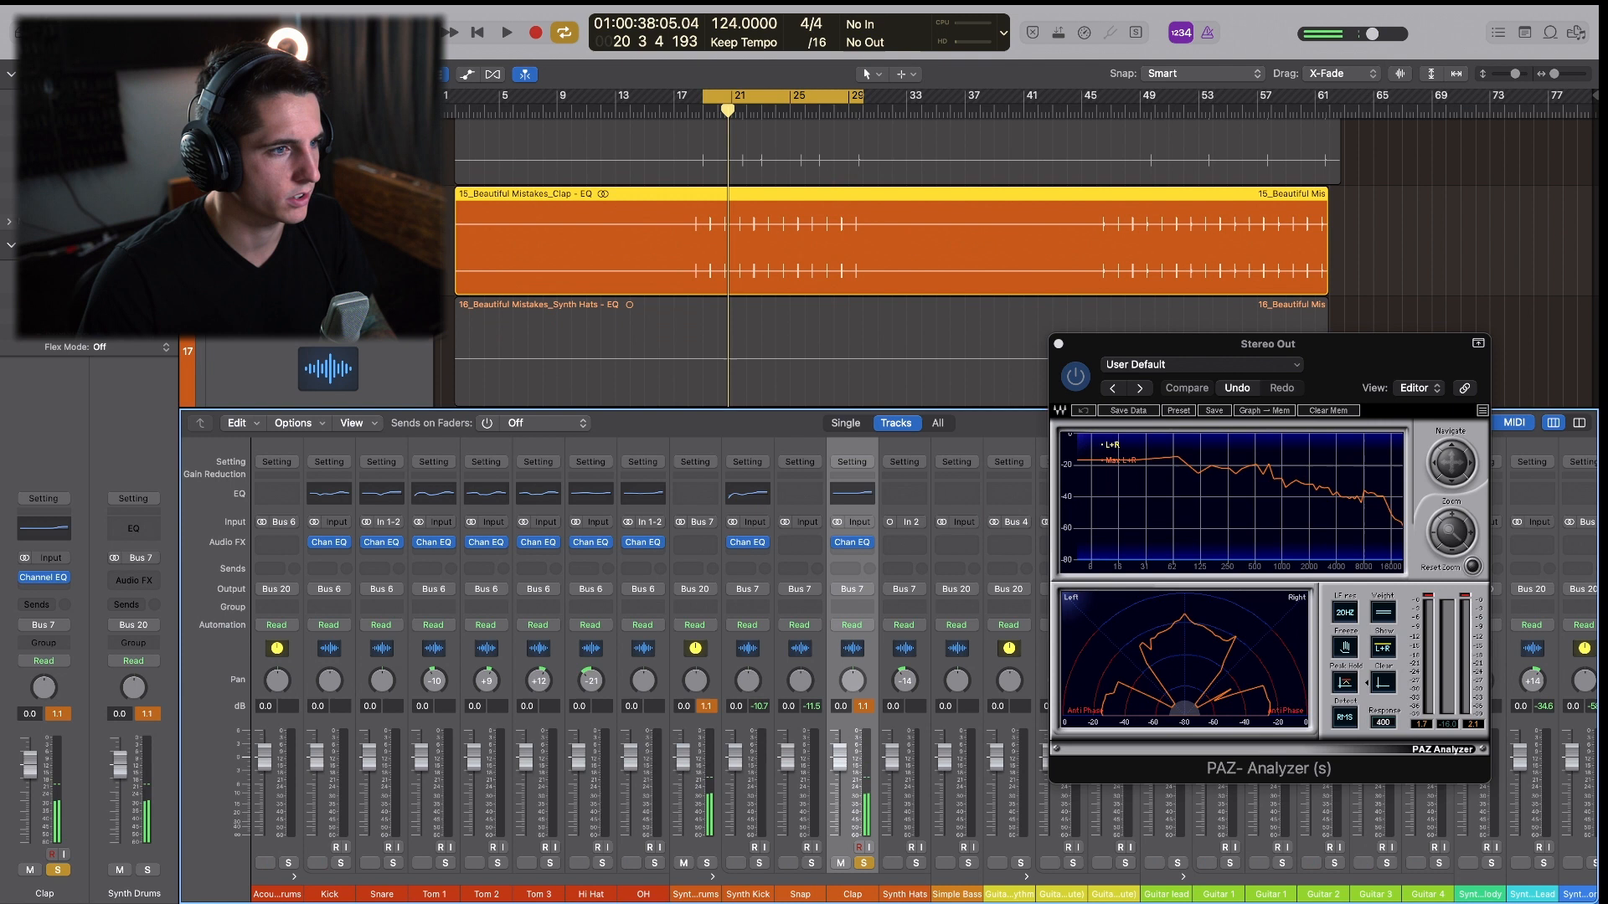
Solo the Synth Hats track in place of Clap and set the cycle range from bar 46 to 59 for playback.
{"action": "key", "text": "Down"}
{"action": "left_click_drag", "start_coordinate": [1086, 97], "coordinate": [1272, 97]}
{"action": "key", "text": "space"}
{"action": "left_click_drag", "start_coordinate": [1151, 96], "coordinate": [1165, 97]}
{"action": "key", "text": "space"}
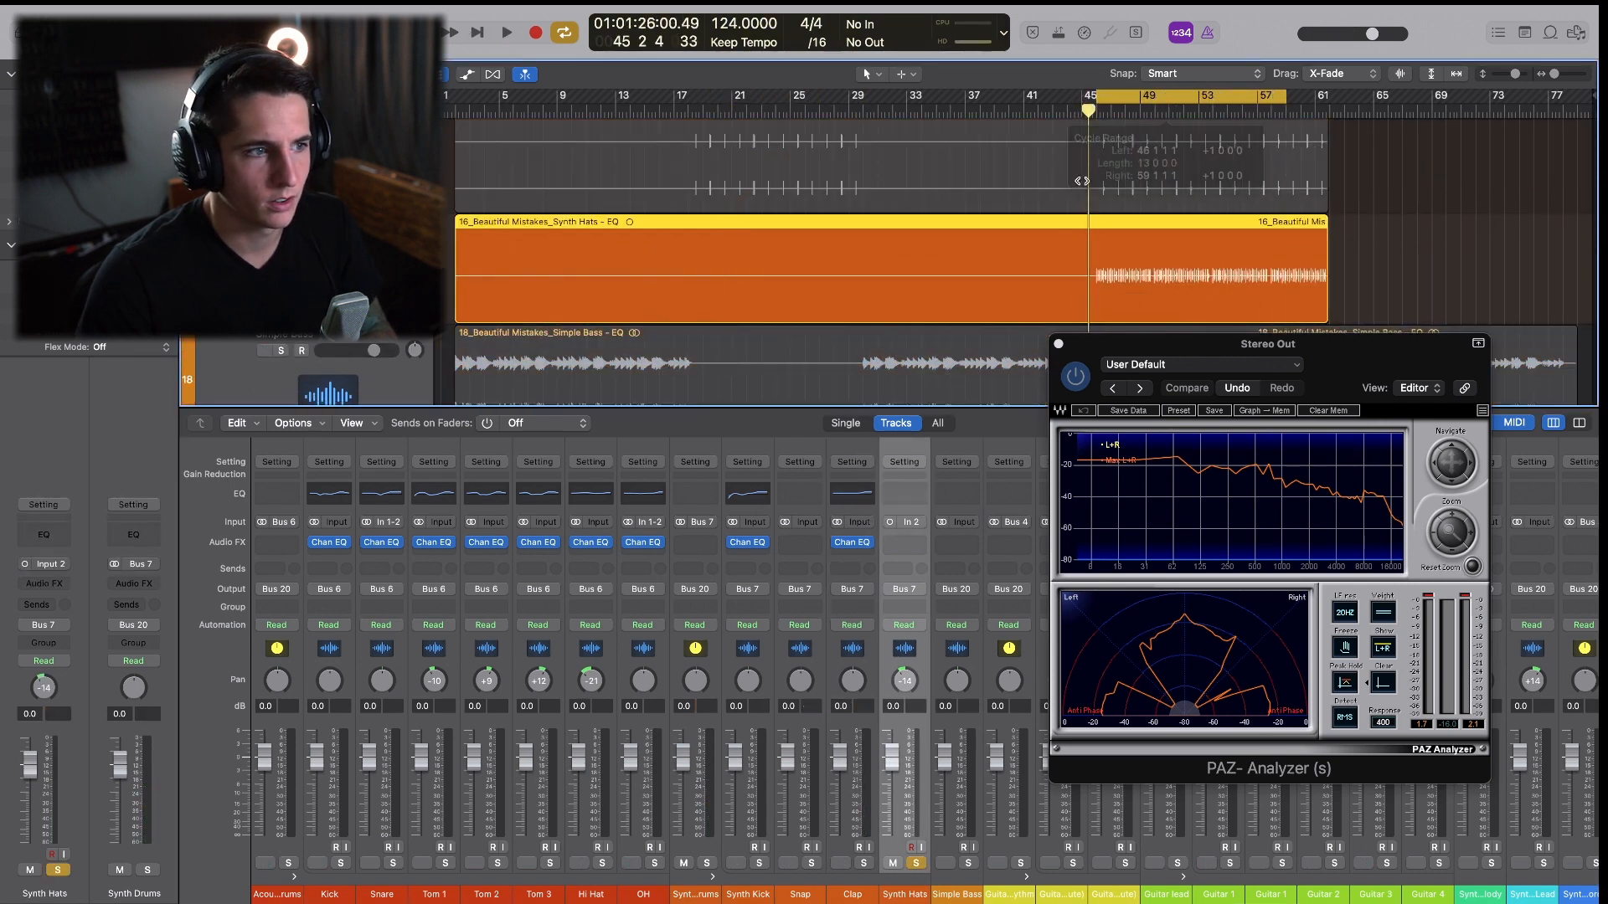
Play back the soloed Synth Hats part to hear whether it needs EQ.
{"action": "key", "text": "space"}
{"action": "scroll", "coordinate": [1082, 181], "scroll_direction": "down", "scroll_amount": 1}
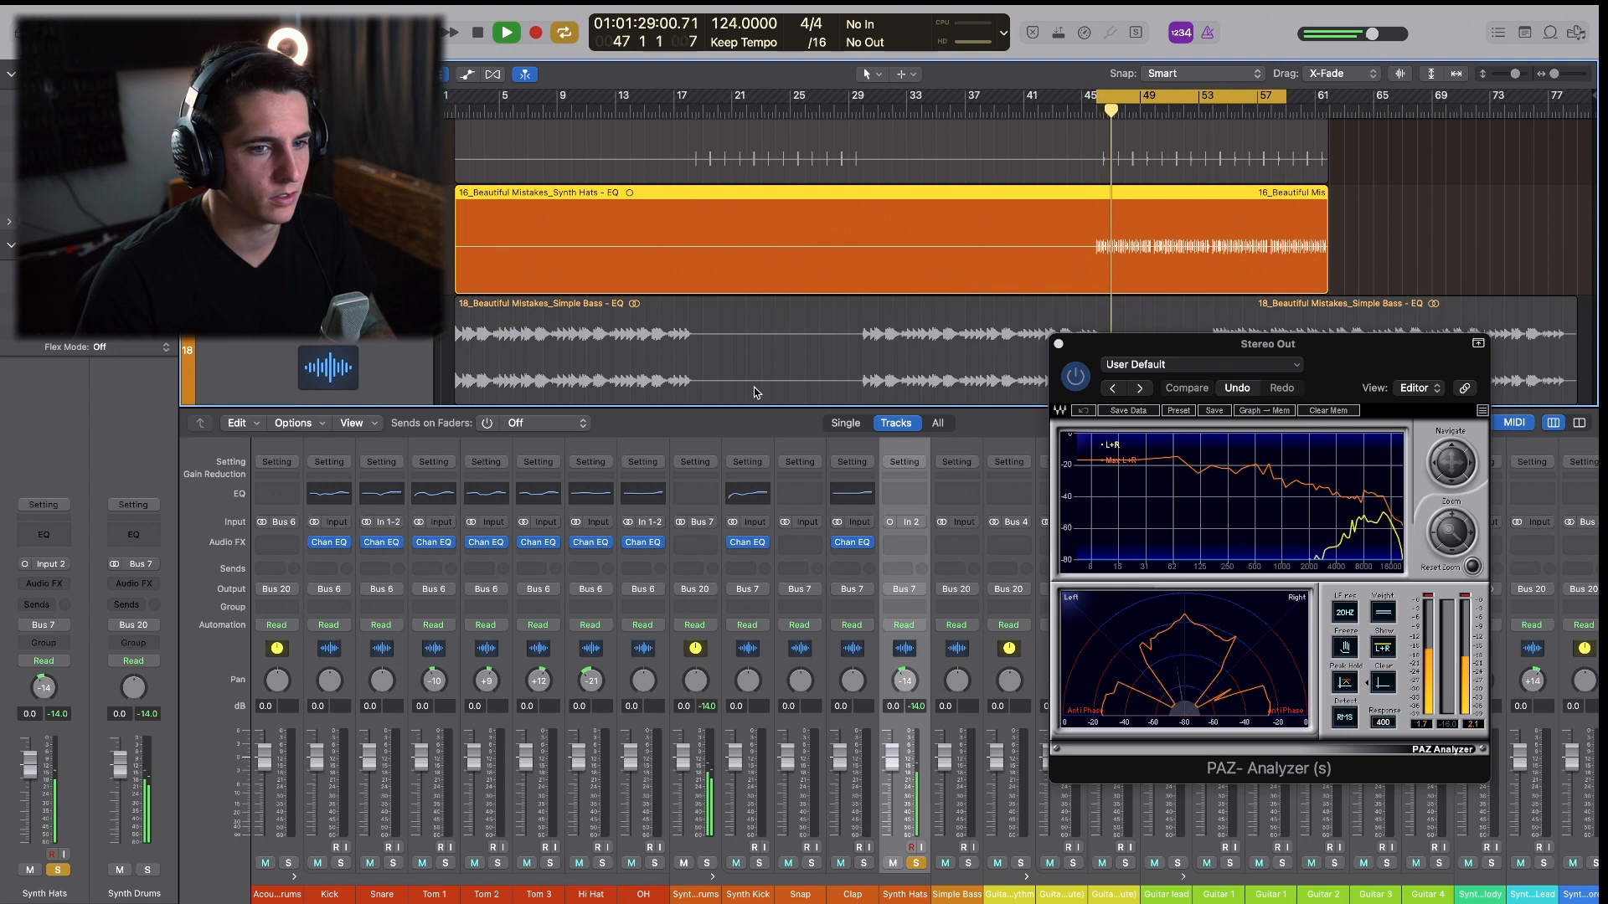
{"action": "key", "text": "space"}
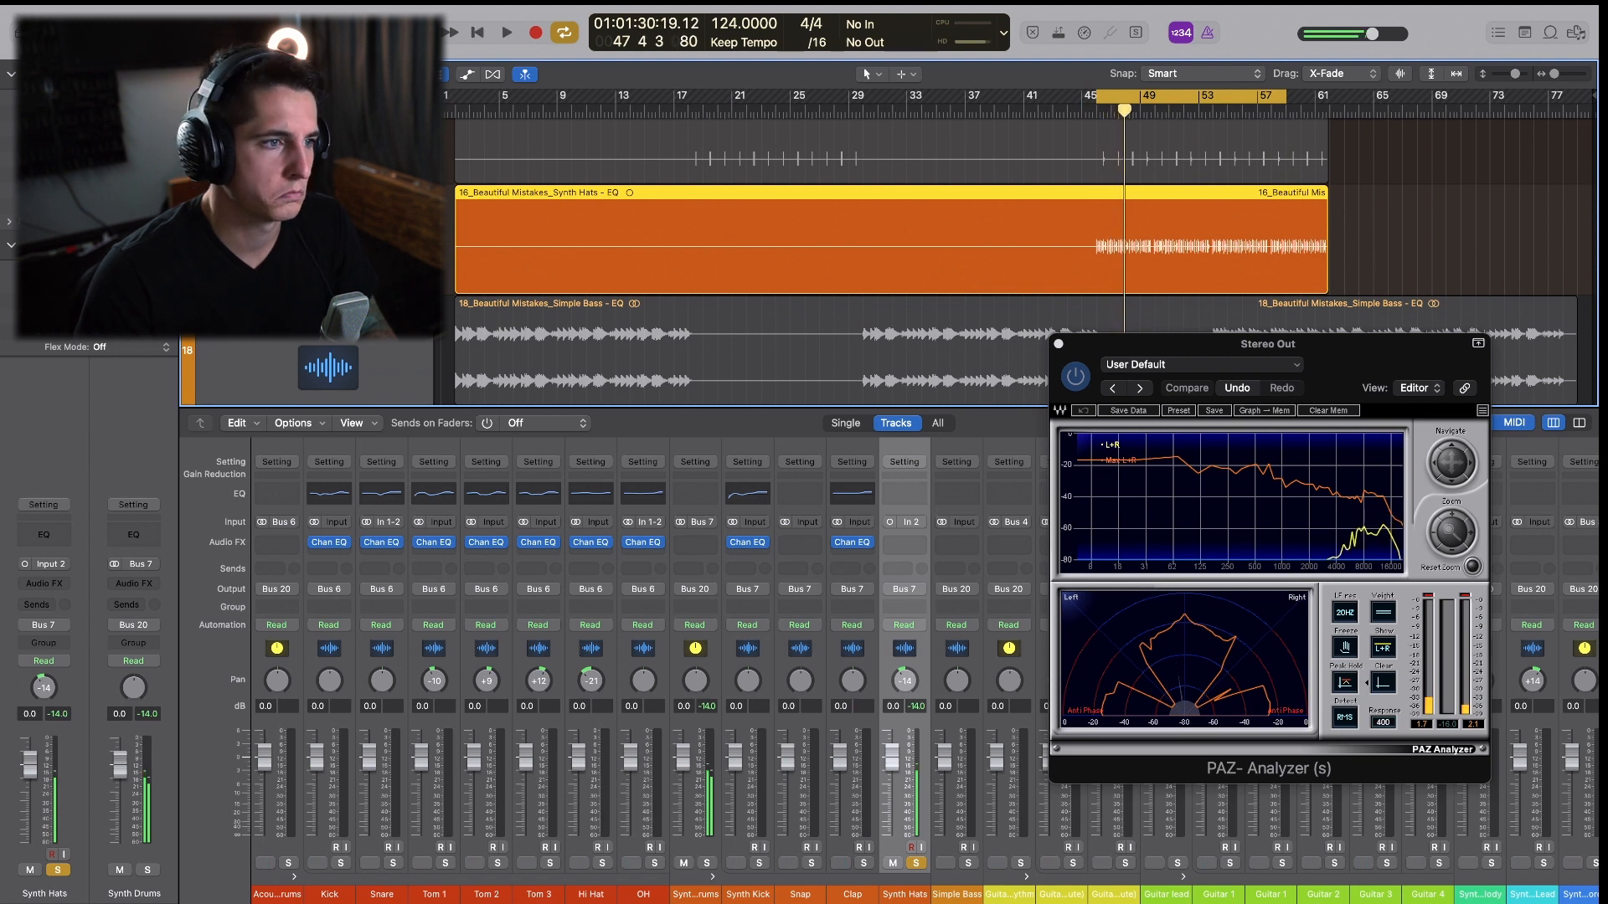
Solo the Simple Bass track in place of Synth Hats, with the cycle range moved to bar 30 for playback.
{"action": "key", "text": "super+a"}
{"action": "scroll", "coordinate": [444, 268], "scroll_direction": "down", "scroll_amount": 3}
{"action": "key", "text": "Down"}
{"action": "key", "text": "s"}
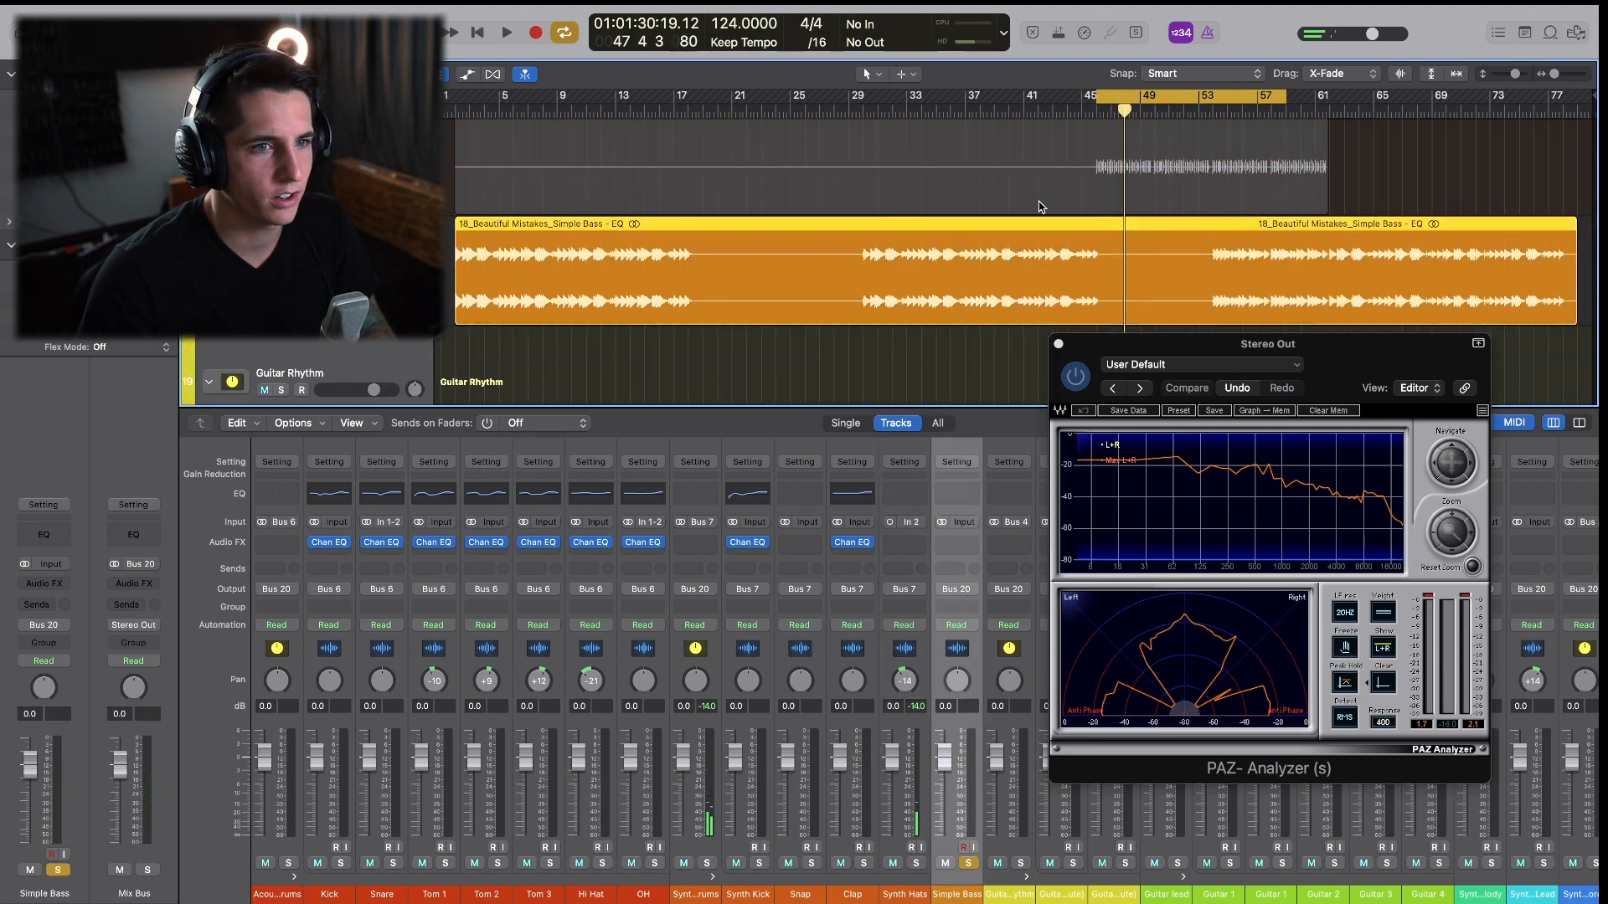
{"action": "left_click_drag", "start_coordinate": [1158, 97], "coordinate": [925, 97]}
{"action": "key", "text": "space"}
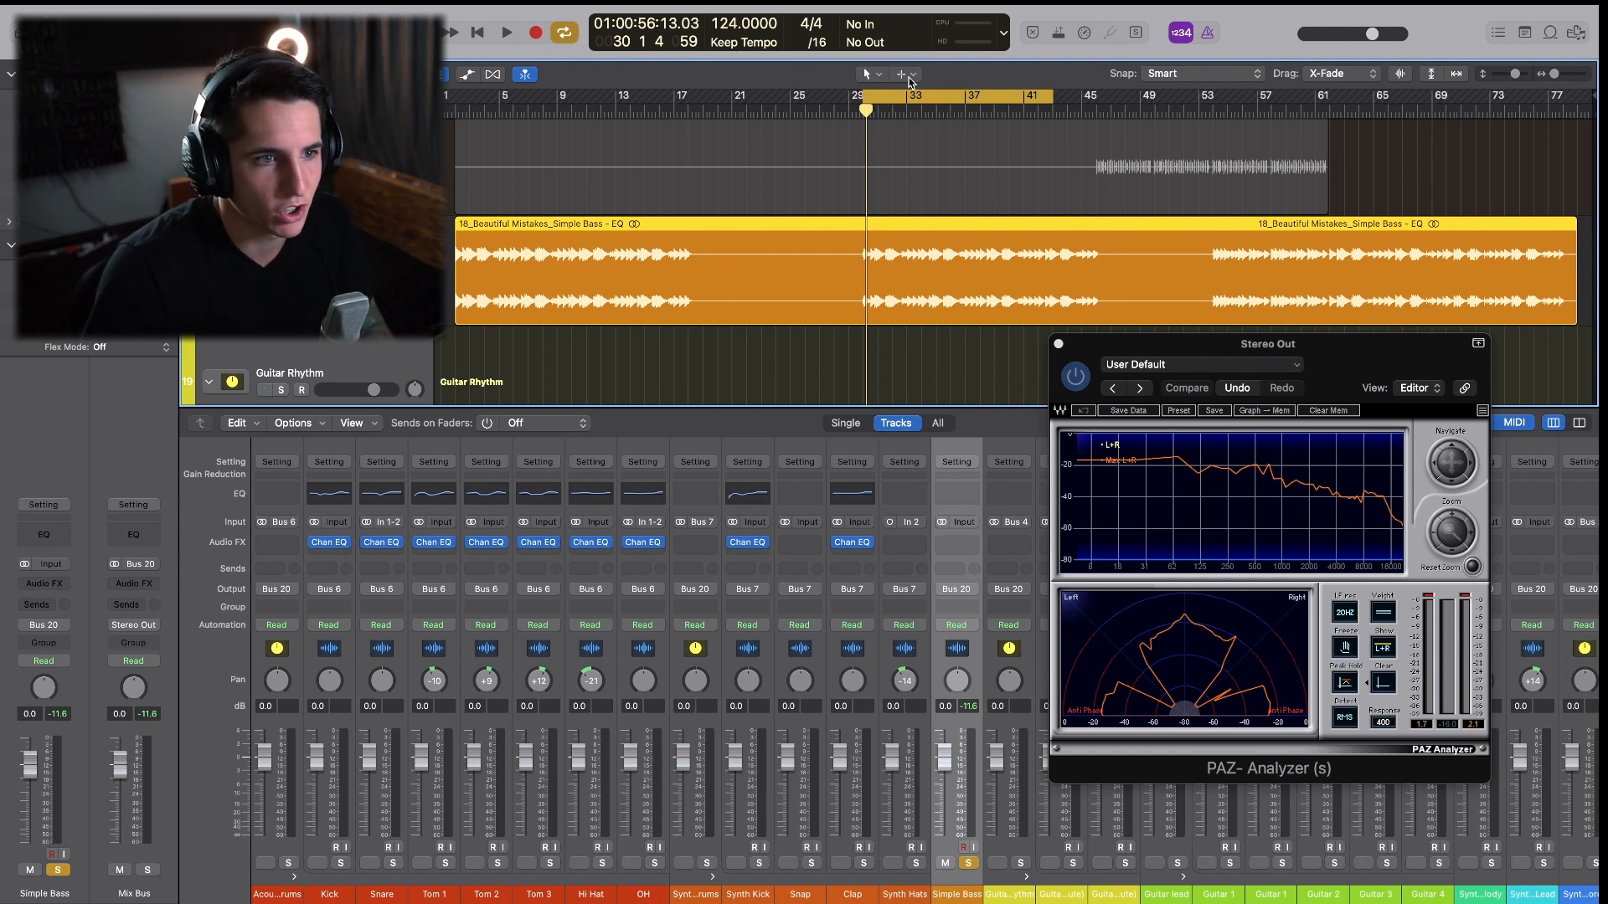
Move the cycle range to start at bar 54 and play the bass from there.
{"action": "left_click_drag", "start_coordinate": [921, 100], "coordinate": [517, 100]}
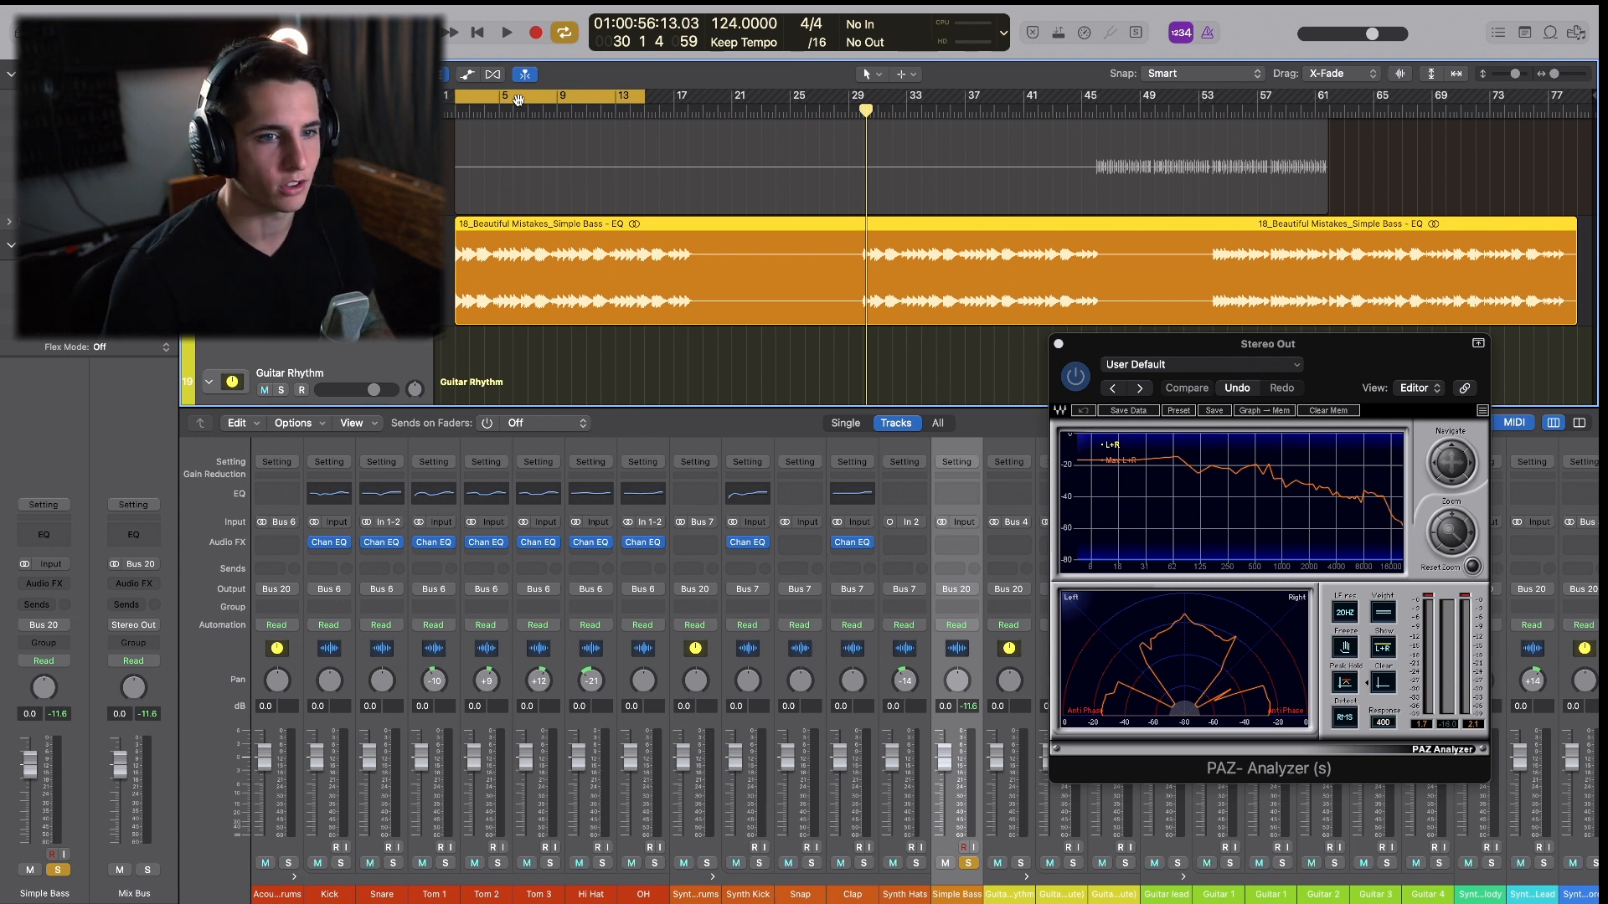
{"action": "left_click_drag", "start_coordinate": [517, 100], "coordinate": [1276, 99]}
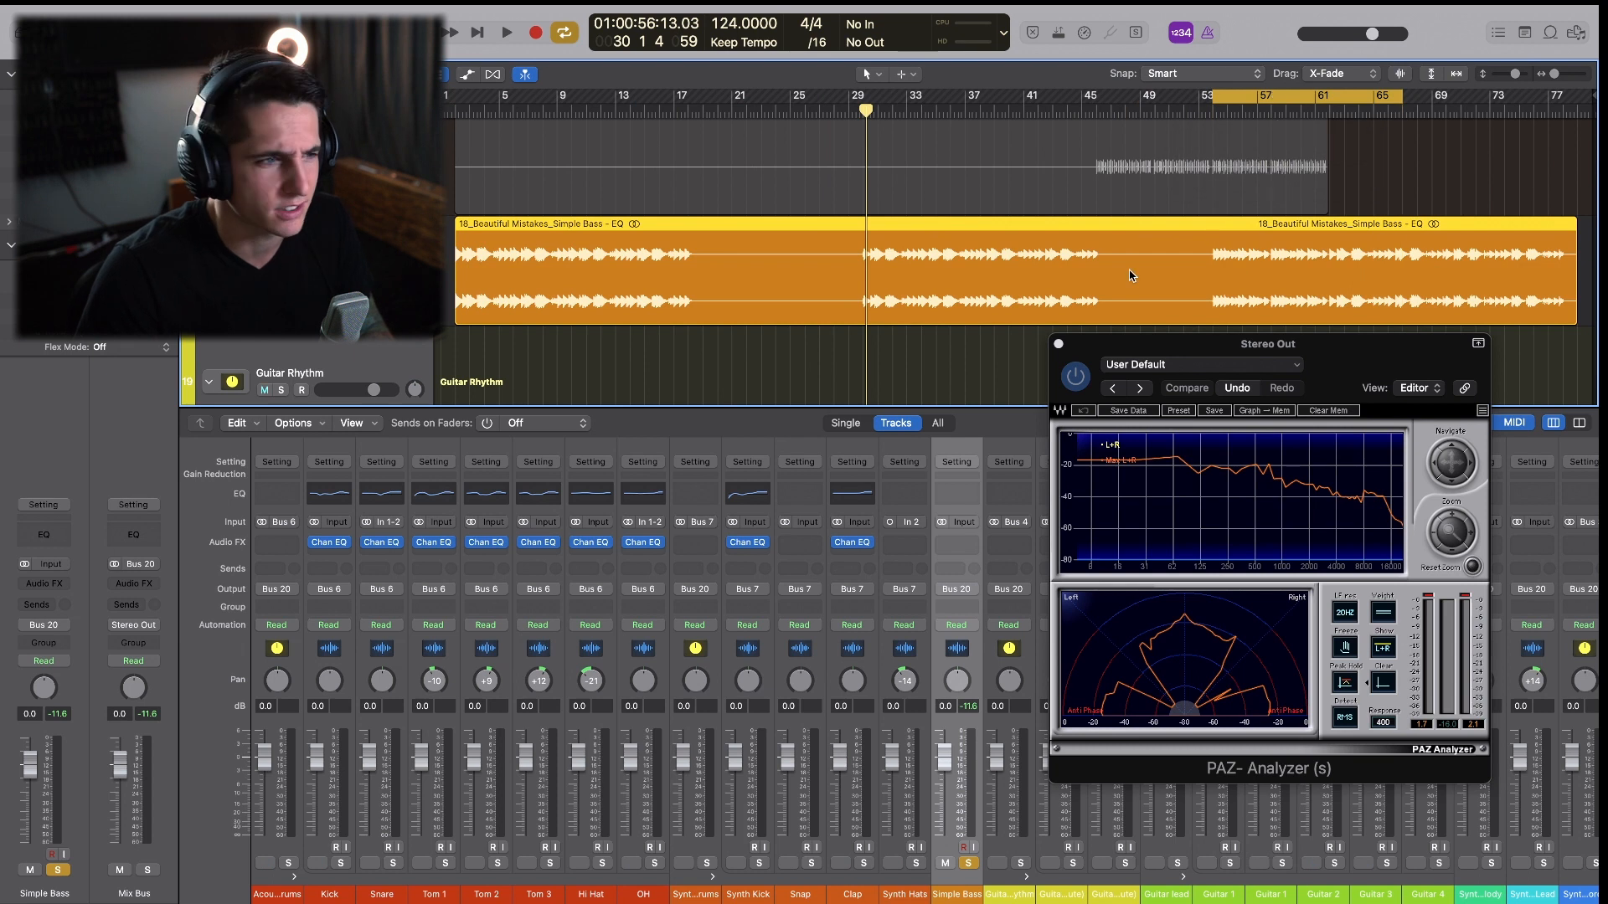
{"action": "key", "text": "space"}
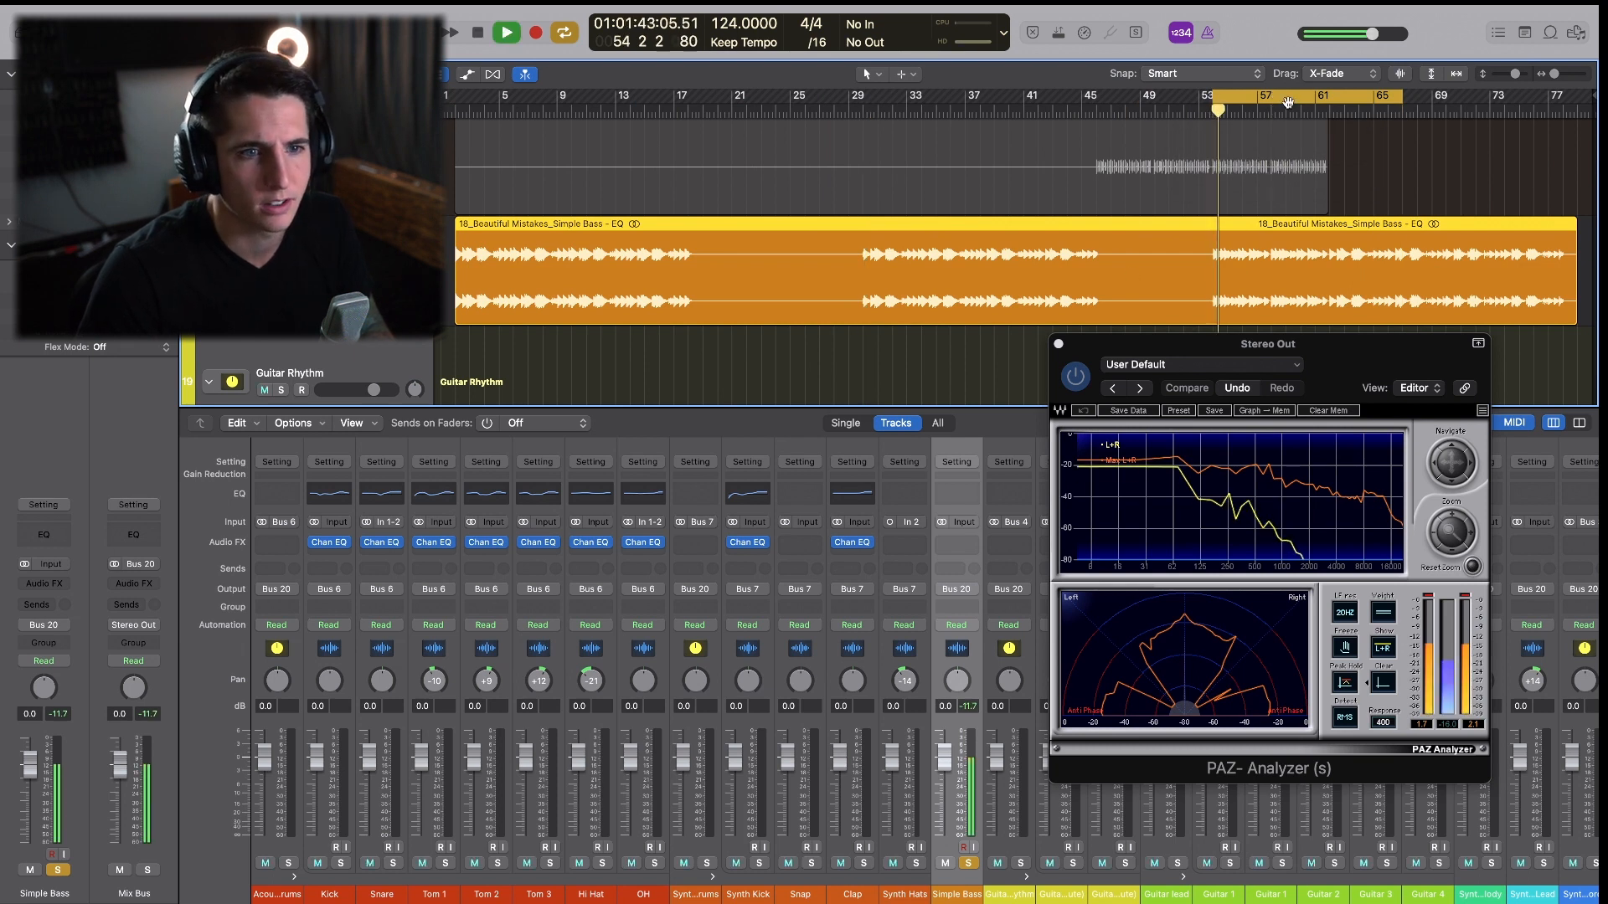
Insert a Channel EQ on the Simple Bass track with a 23.6 Hz low cut and the low shelf bypassed.
{"action": "left_click", "coordinate": [963, 494]}
{"action": "left_click_drag", "start_coordinate": [875, 281], "coordinate": [747, 318]}
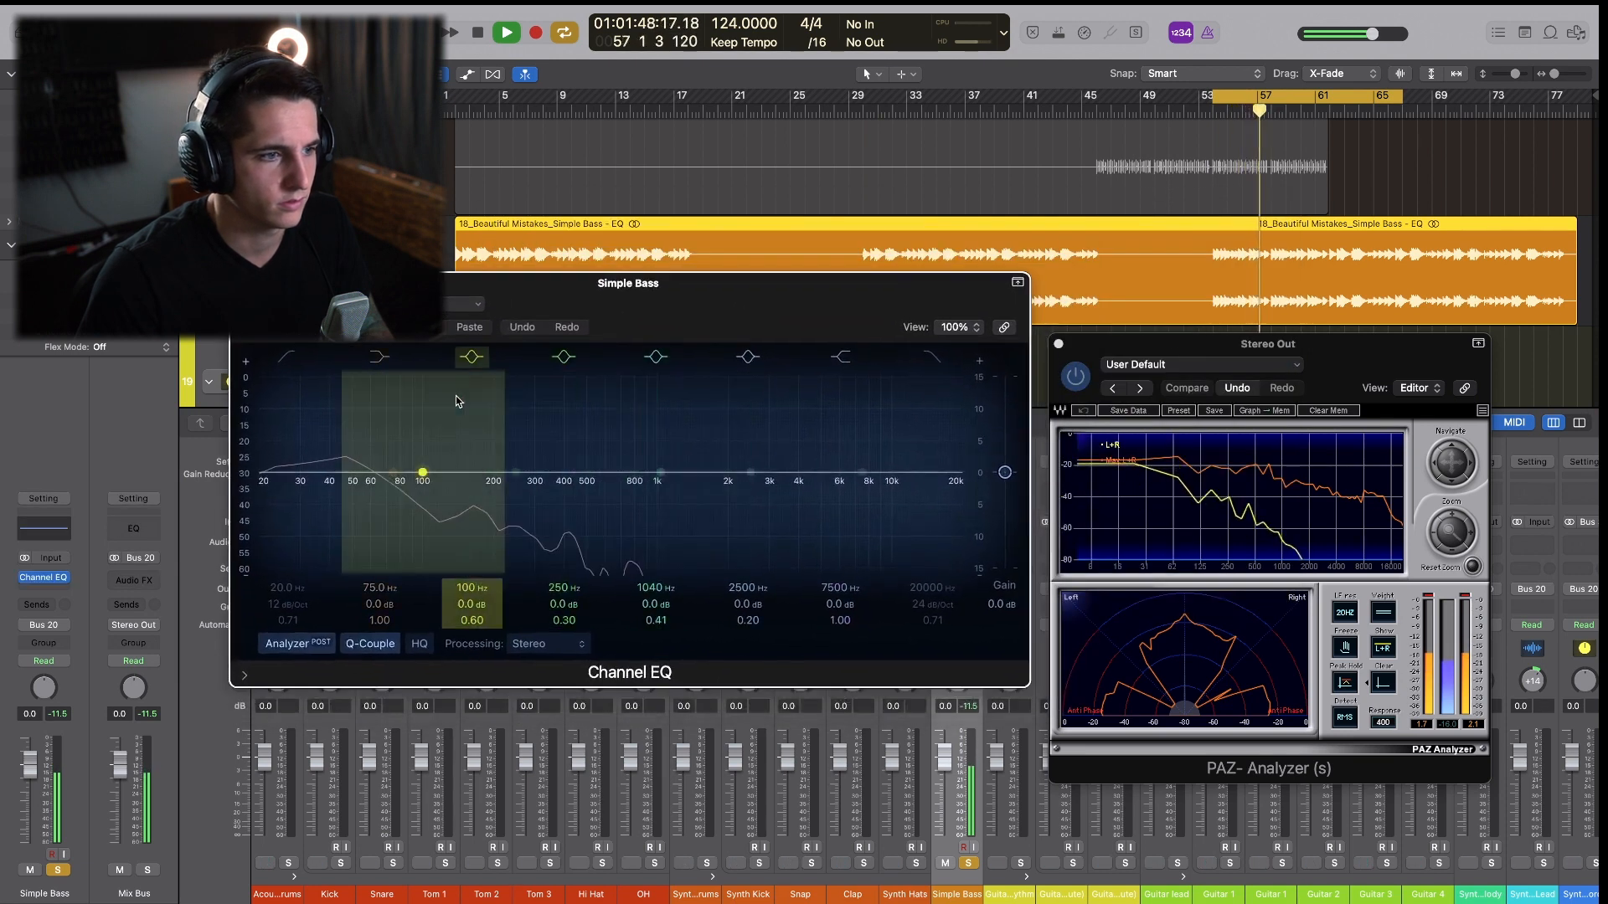
{"action": "left_click", "coordinate": [287, 358]}
{"action": "left_click_drag", "start_coordinate": [289, 469], "coordinate": [377, 470]}
{"action": "left_click", "coordinate": [381, 359]}
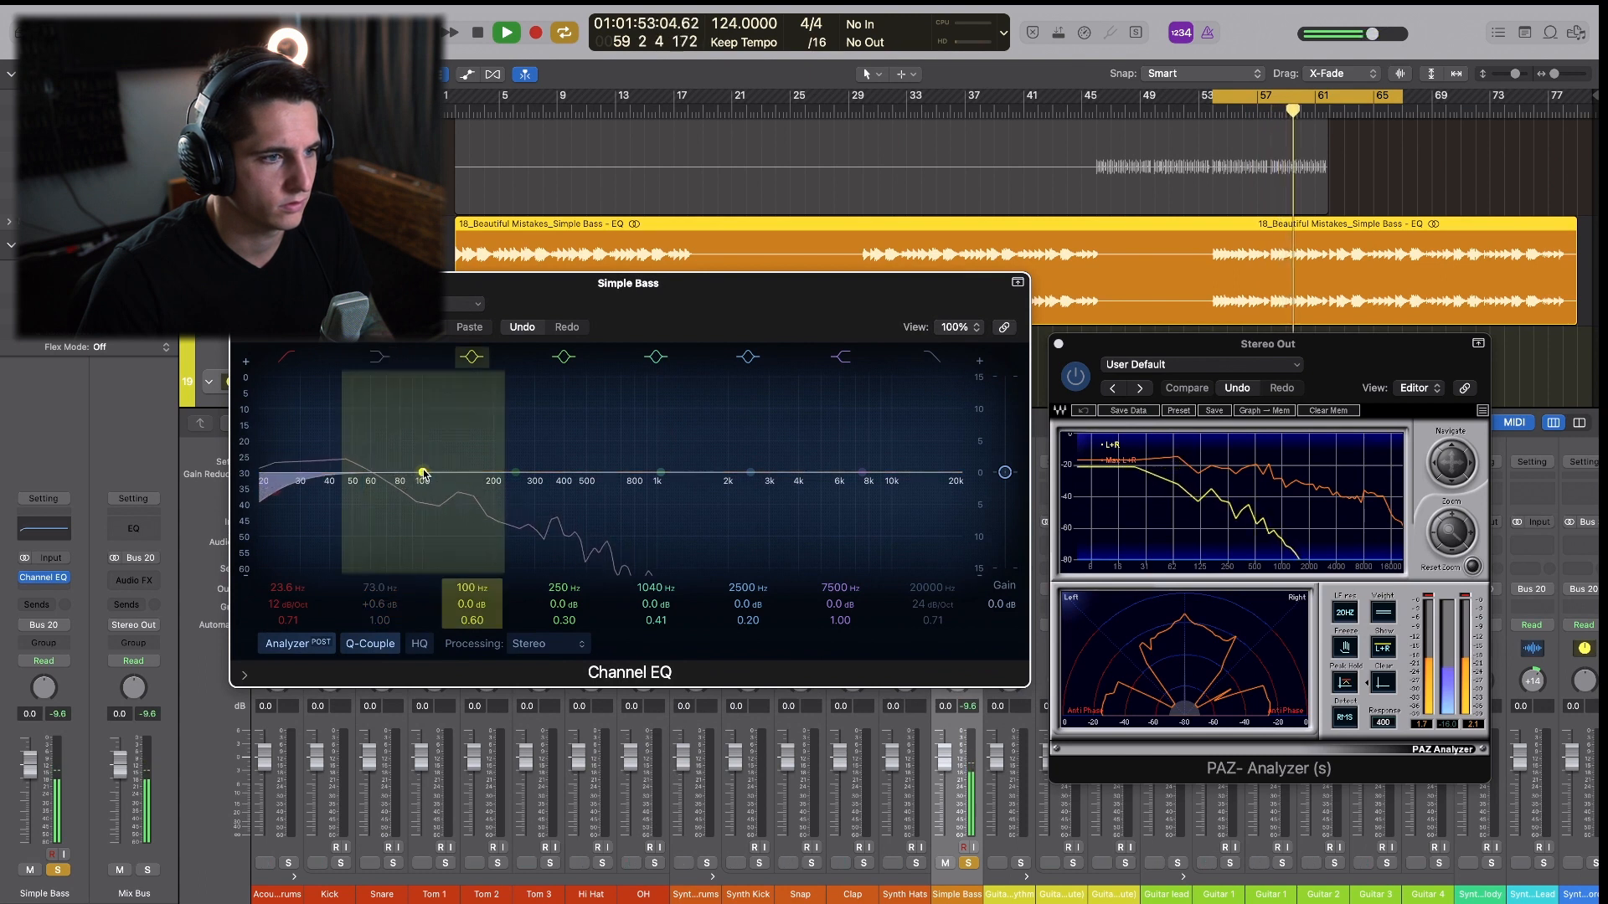
Boost the Simple Bass by 2.9 dB at 147 Hz and move the cycle range to start at bar 62.
{"action": "left_click_drag", "start_coordinate": [423, 474], "coordinate": [466, 457]}
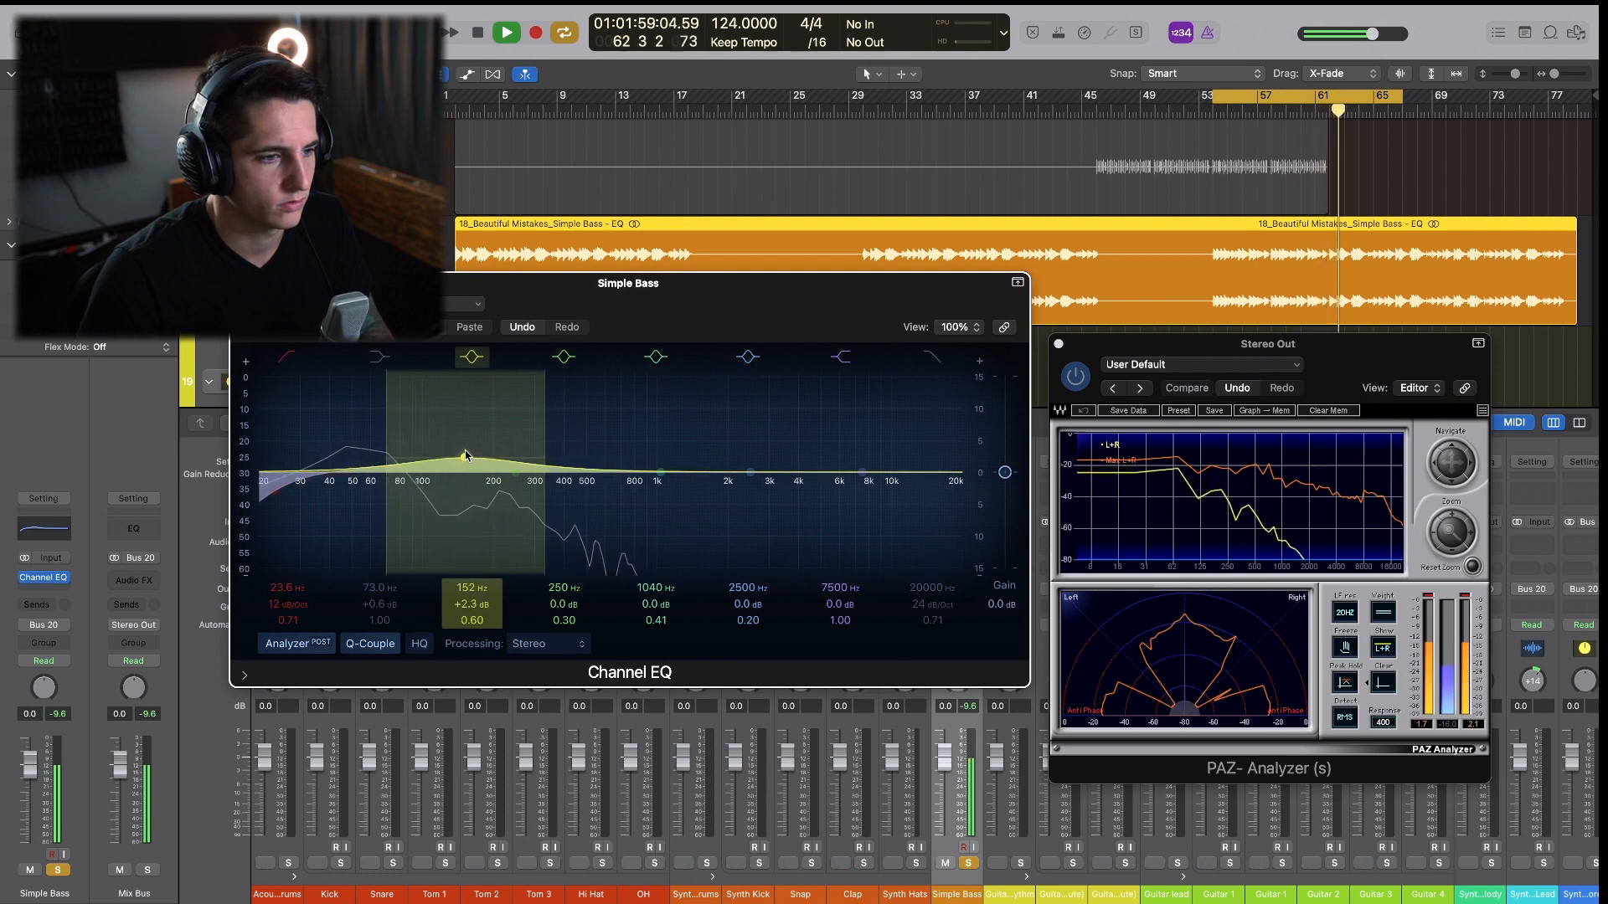
{"action": "left_click_drag", "start_coordinate": [465, 449], "coordinate": [462, 451]}
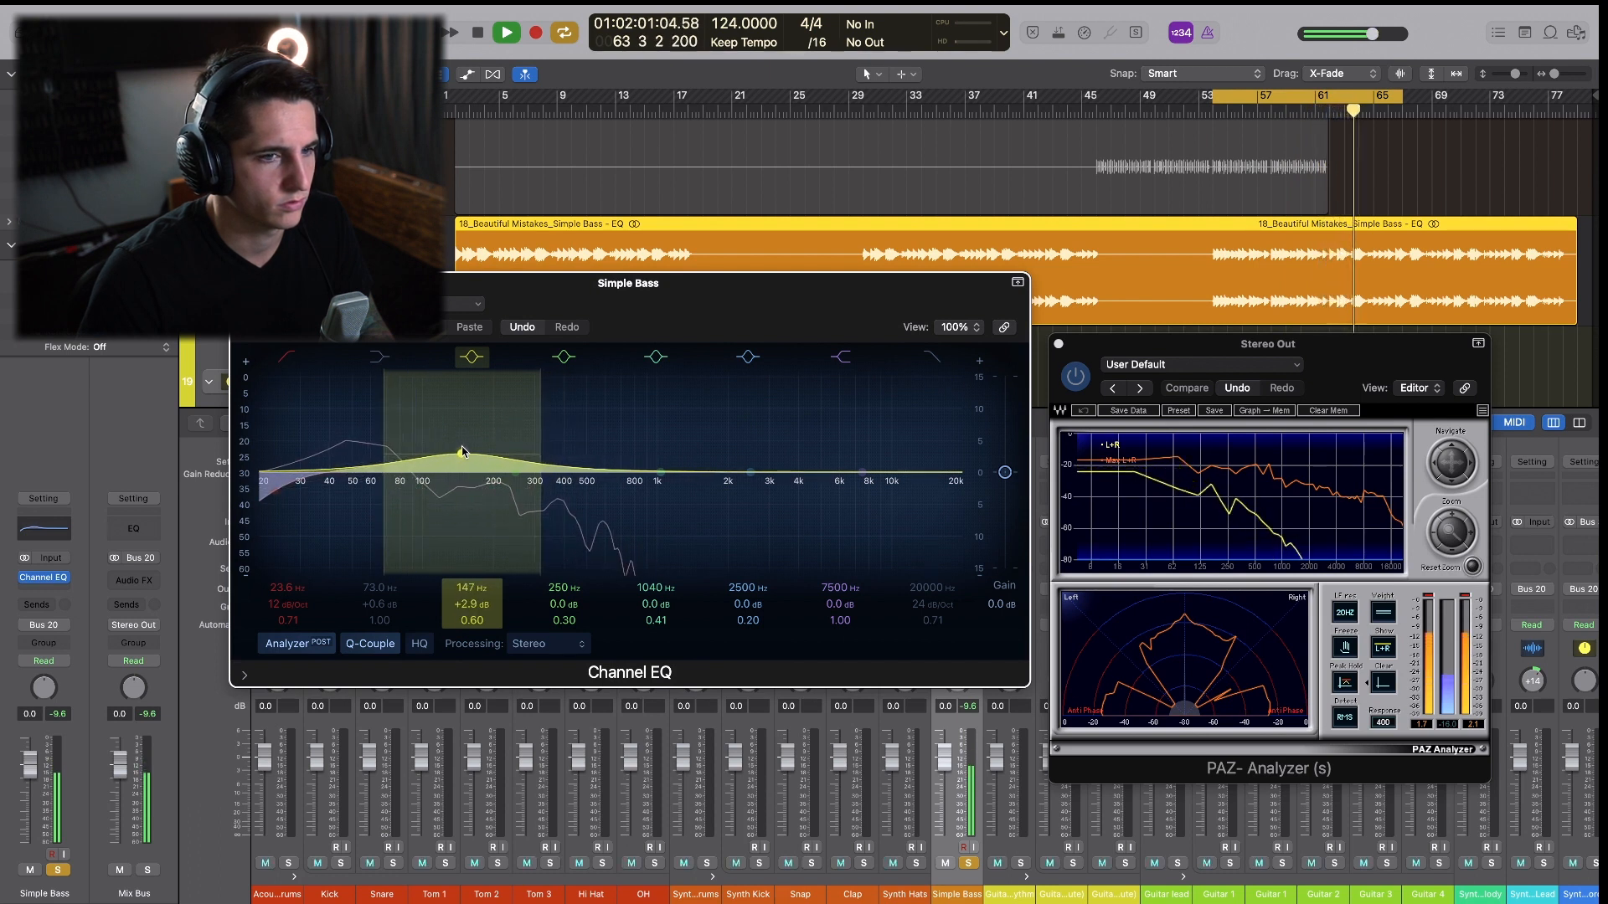
{"action": "left_click_drag", "start_coordinate": [1231, 101], "coordinate": [1340, 104]}
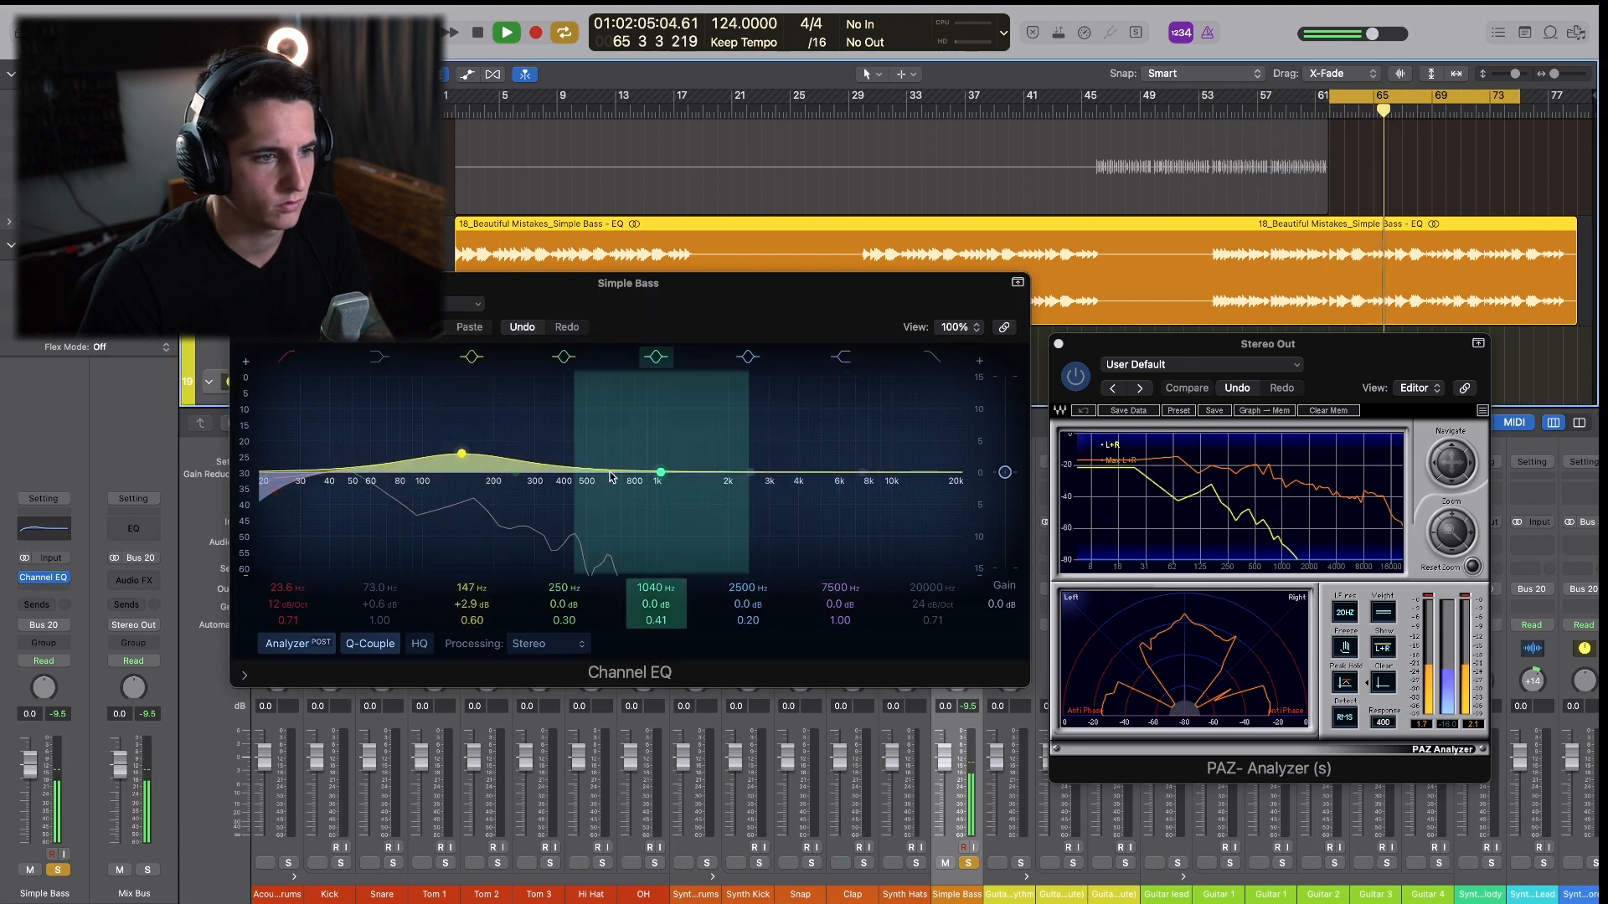
Boost the Simple Bass by 3.0 dB at 1810 Hz with a Q of 0.79 while auditioning it.
{"action": "left_click_drag", "start_coordinate": [661, 473], "coordinate": [716, 466]}
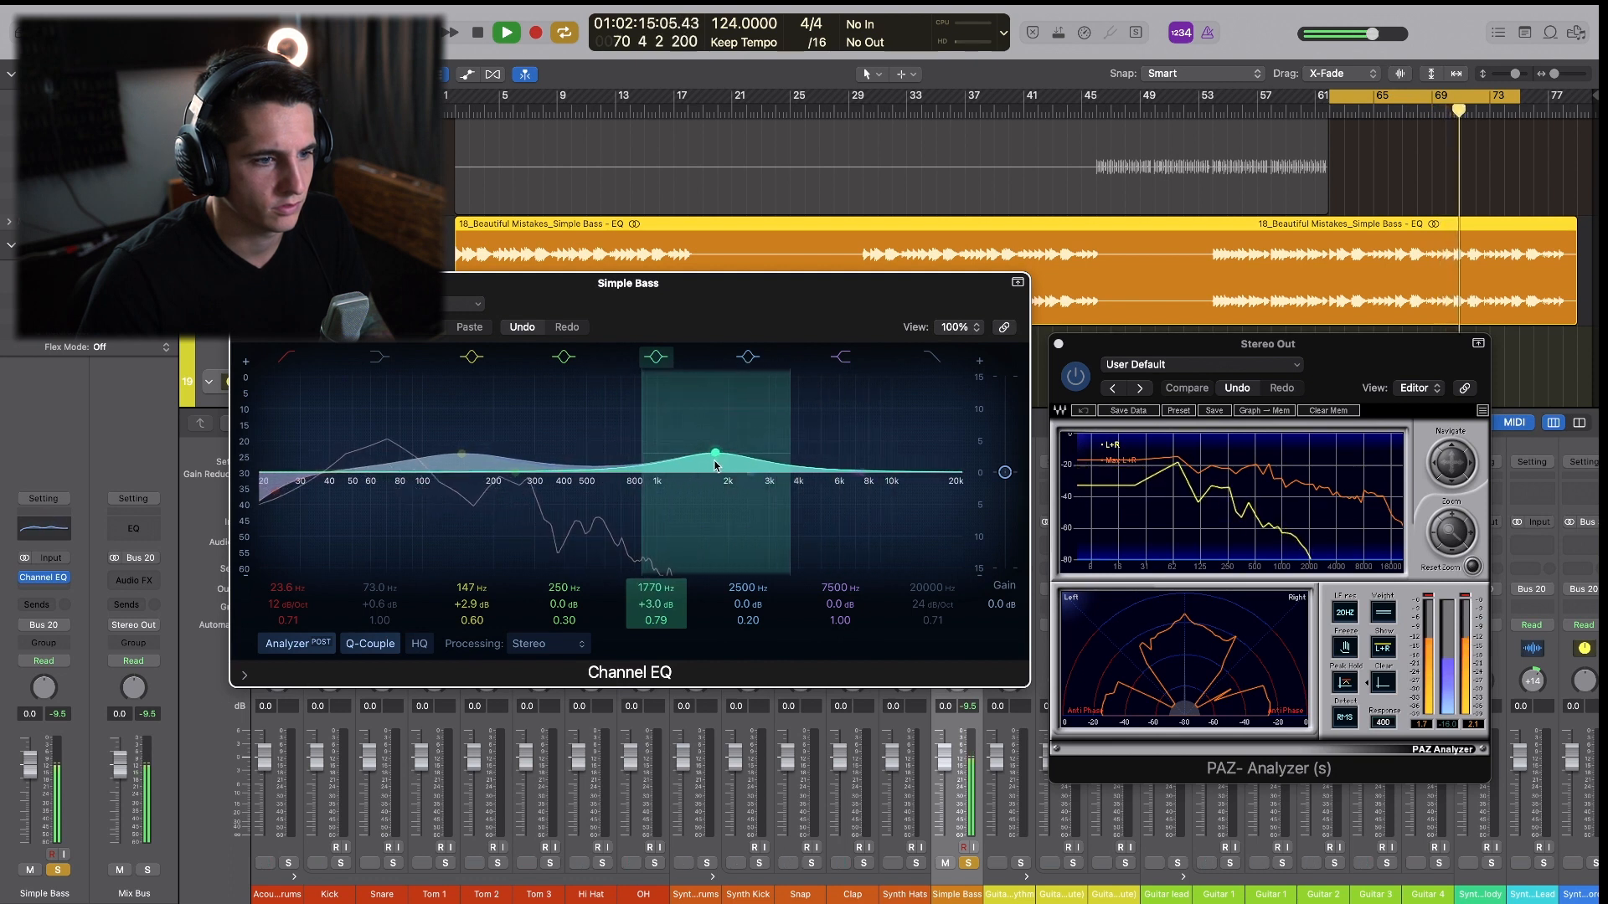
{"action": "key", "text": "space"}
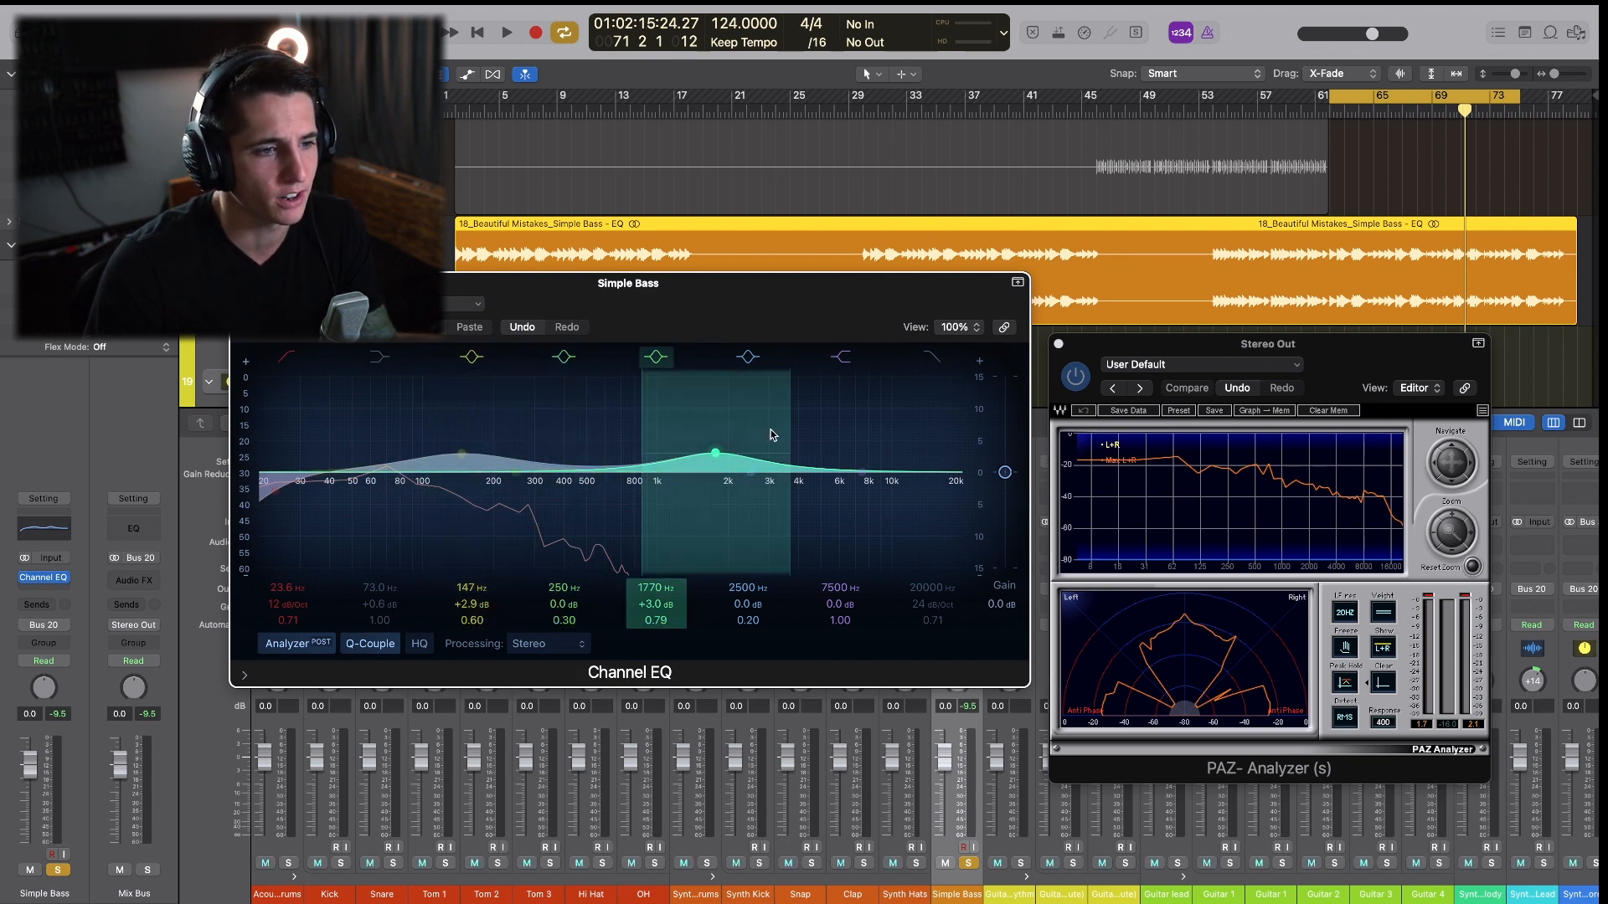
{"action": "mouse_move", "coordinate": [714, 456]}
{"action": "left_mouse_down"}
{"action": "mouse_move", "coordinate": [799, 404]}
{"action": "mouse_move", "coordinate": [771, 407]}
{"action": "mouse_move", "coordinate": [763, 434]}
{"action": "mouse_move", "coordinate": [718, 439]}
{"action": "mouse_move", "coordinate": [785, 444]}
{"action": "mouse_move", "coordinate": [708, 448]}
{"action": "left_mouse_up"}
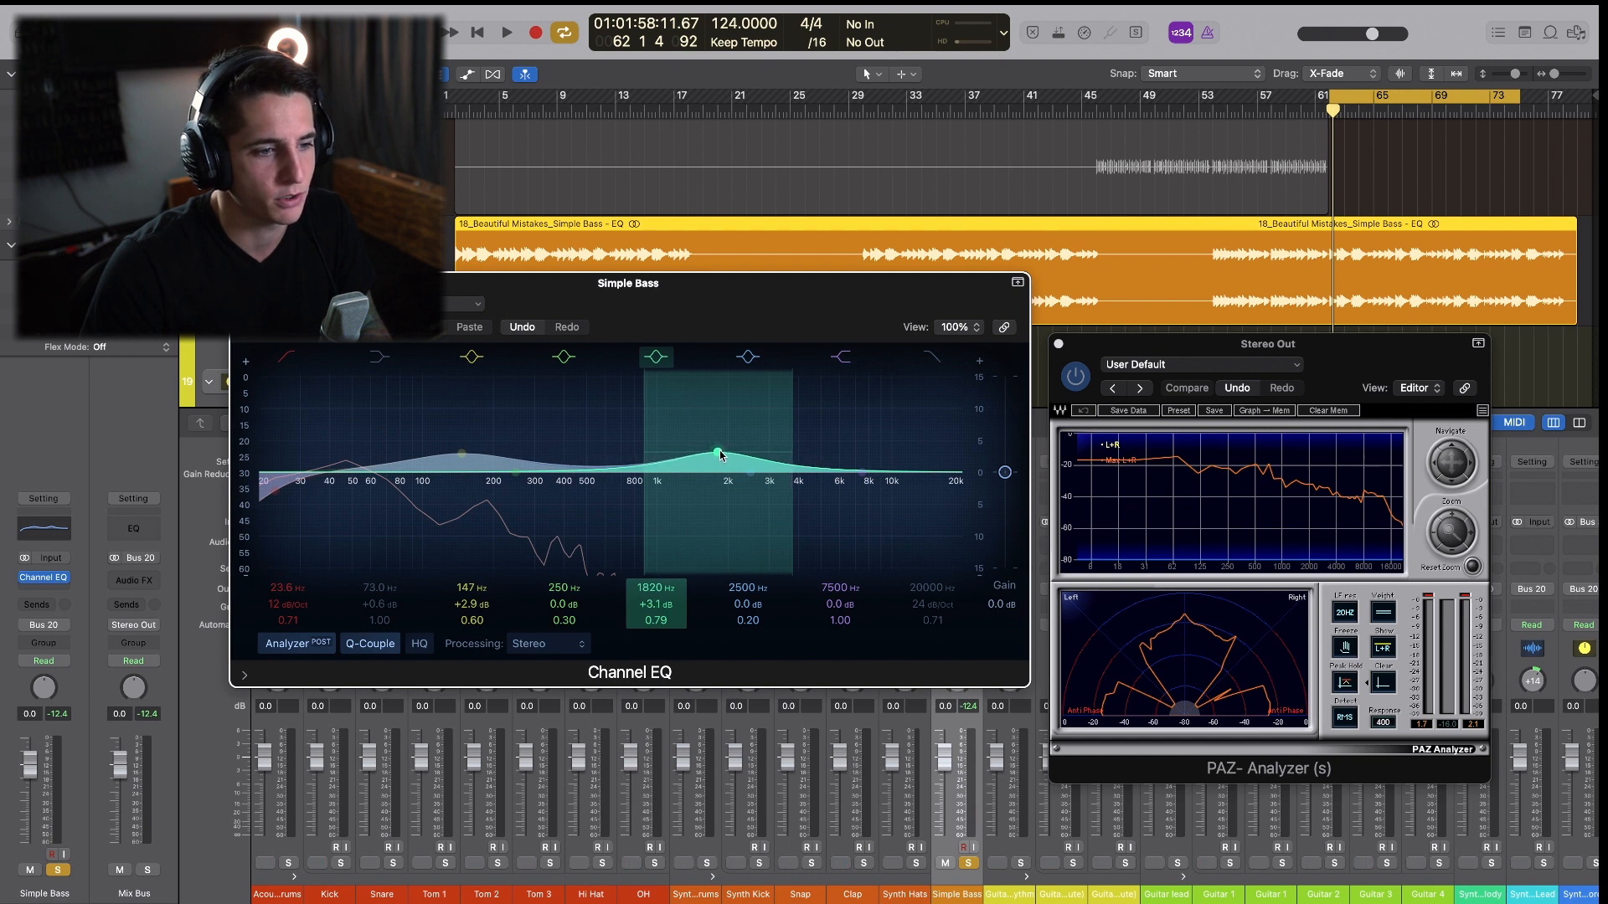
{"action": "key", "text": "space"}
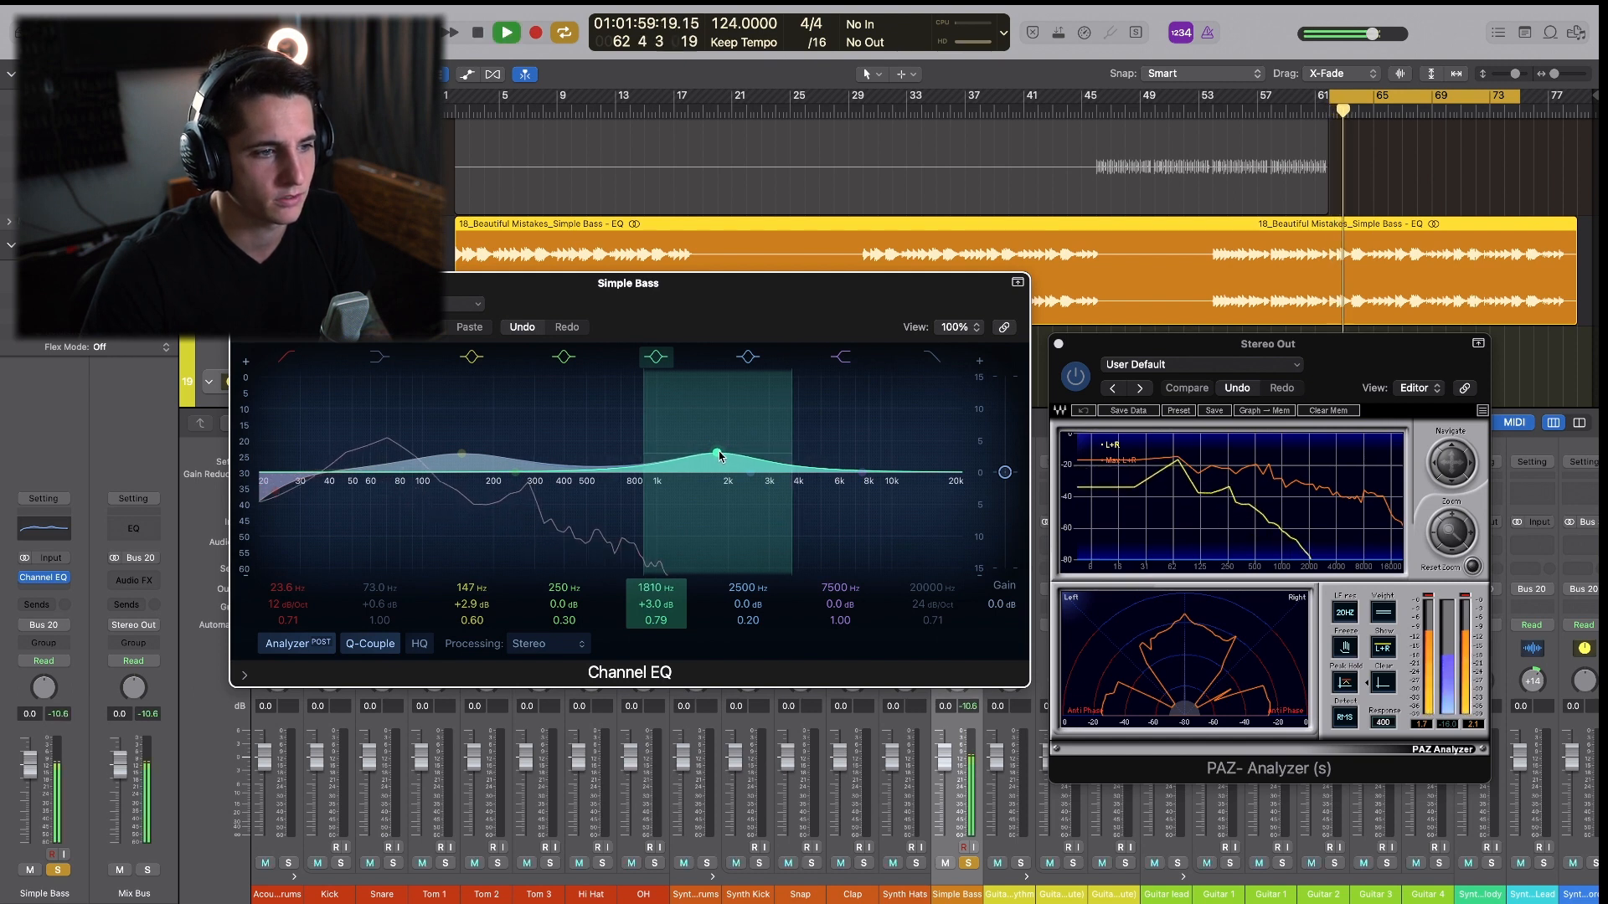
Lower the bass EQ's low shelf by 1.0 dB at 456 Hz, and stop playback.
{"action": "left_click_drag", "start_coordinate": [390, 475], "coordinate": [580, 485]}
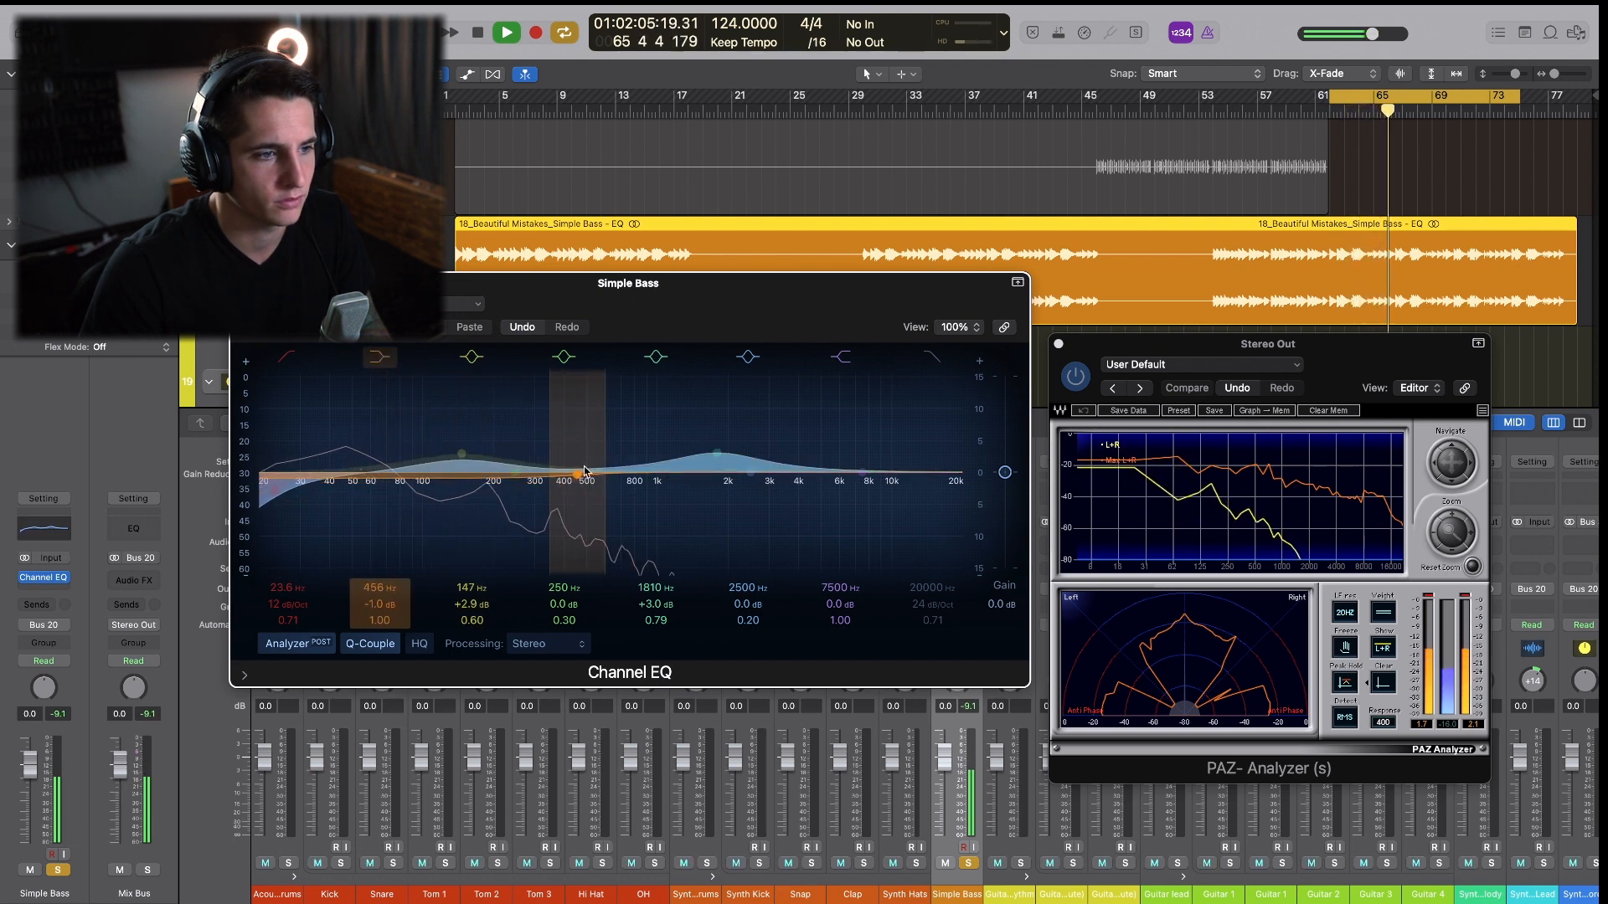
{"action": "left_click_drag", "start_coordinate": [748, 317], "coordinate": [758, 315]}
{"action": "key", "text": "space"}
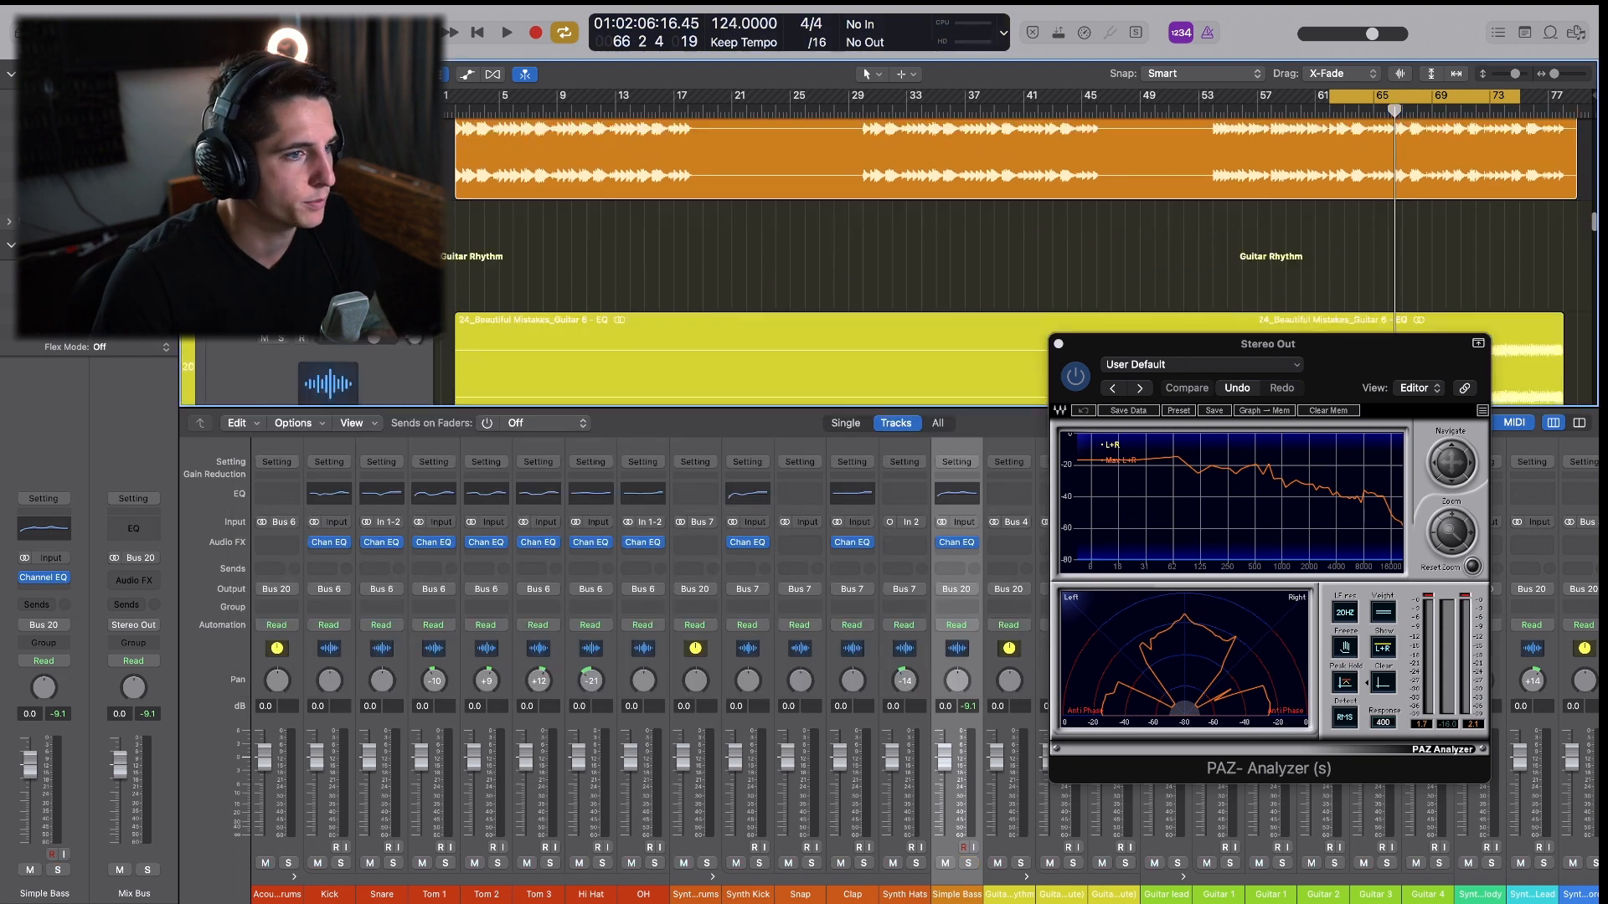
Solo the Guitar Rhythm track and play it from bar 62.
{"action": "scroll", "coordinate": [534, 211], "scroll_direction": "down", "scroll_amount": 4}
{"action": "scroll", "coordinate": [578, 216], "scroll_direction": "up", "scroll_amount": 2}
{"action": "left_click", "coordinate": [705, 213]}
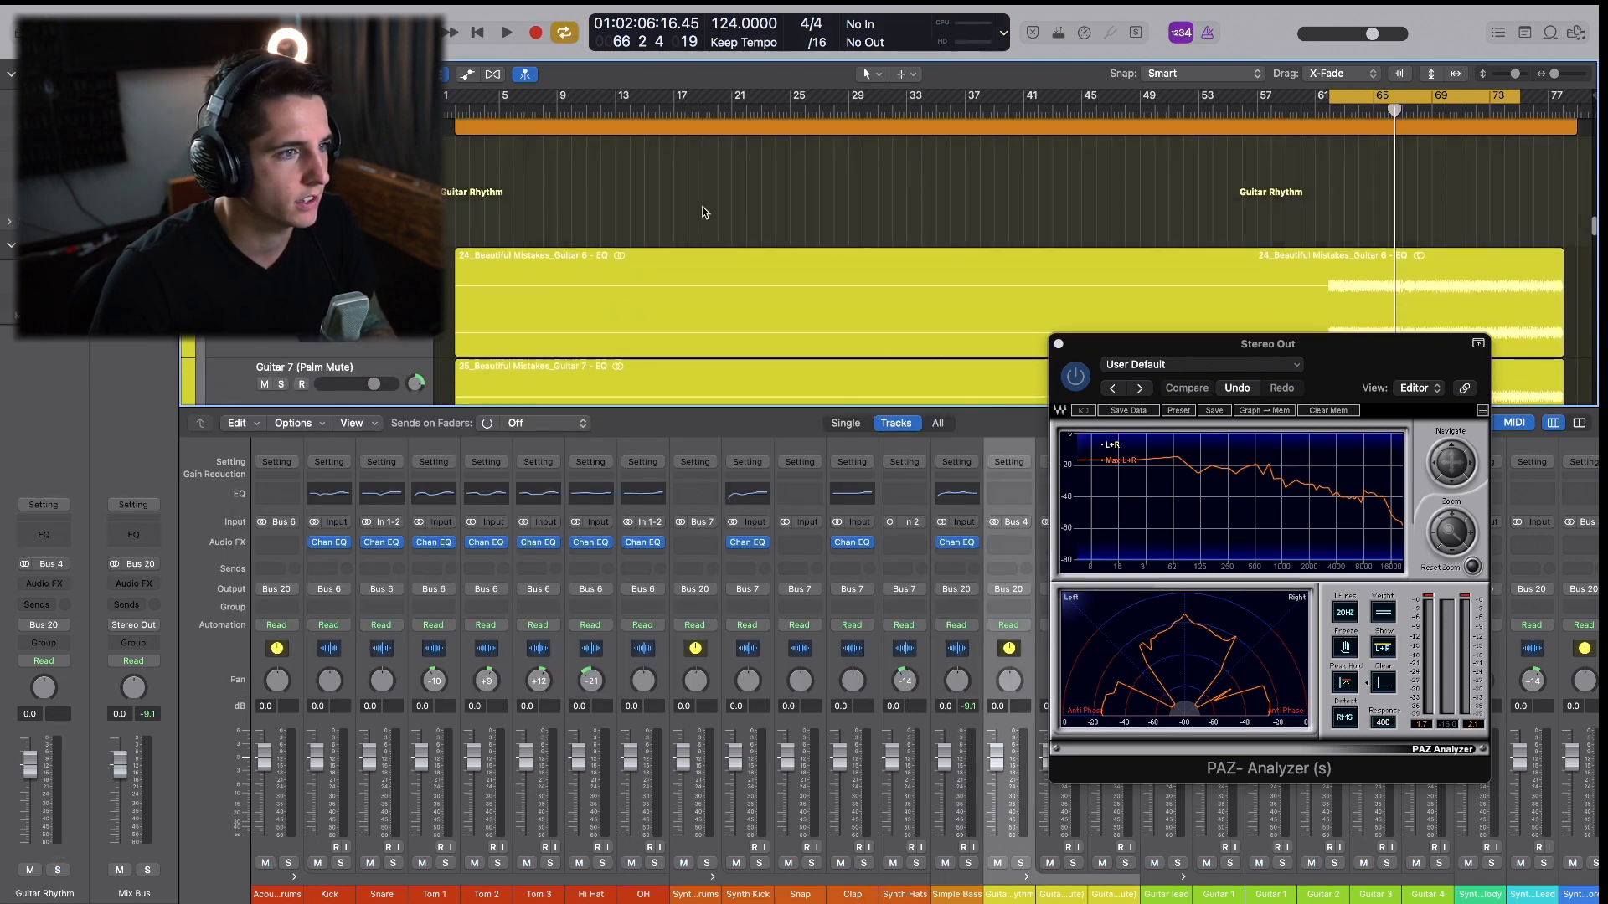
{"action": "scroll", "coordinate": [804, 198], "scroll_direction": "down", "scroll_amount": 2}
{"action": "key", "text": "s"}
{"action": "scroll", "coordinate": [775, 237], "scroll_direction": "down", "scroll_amount": 2}
{"action": "scroll", "coordinate": [837, 237], "scroll_direction": "up", "scroll_amount": 2}
{"action": "key", "text": "space"}
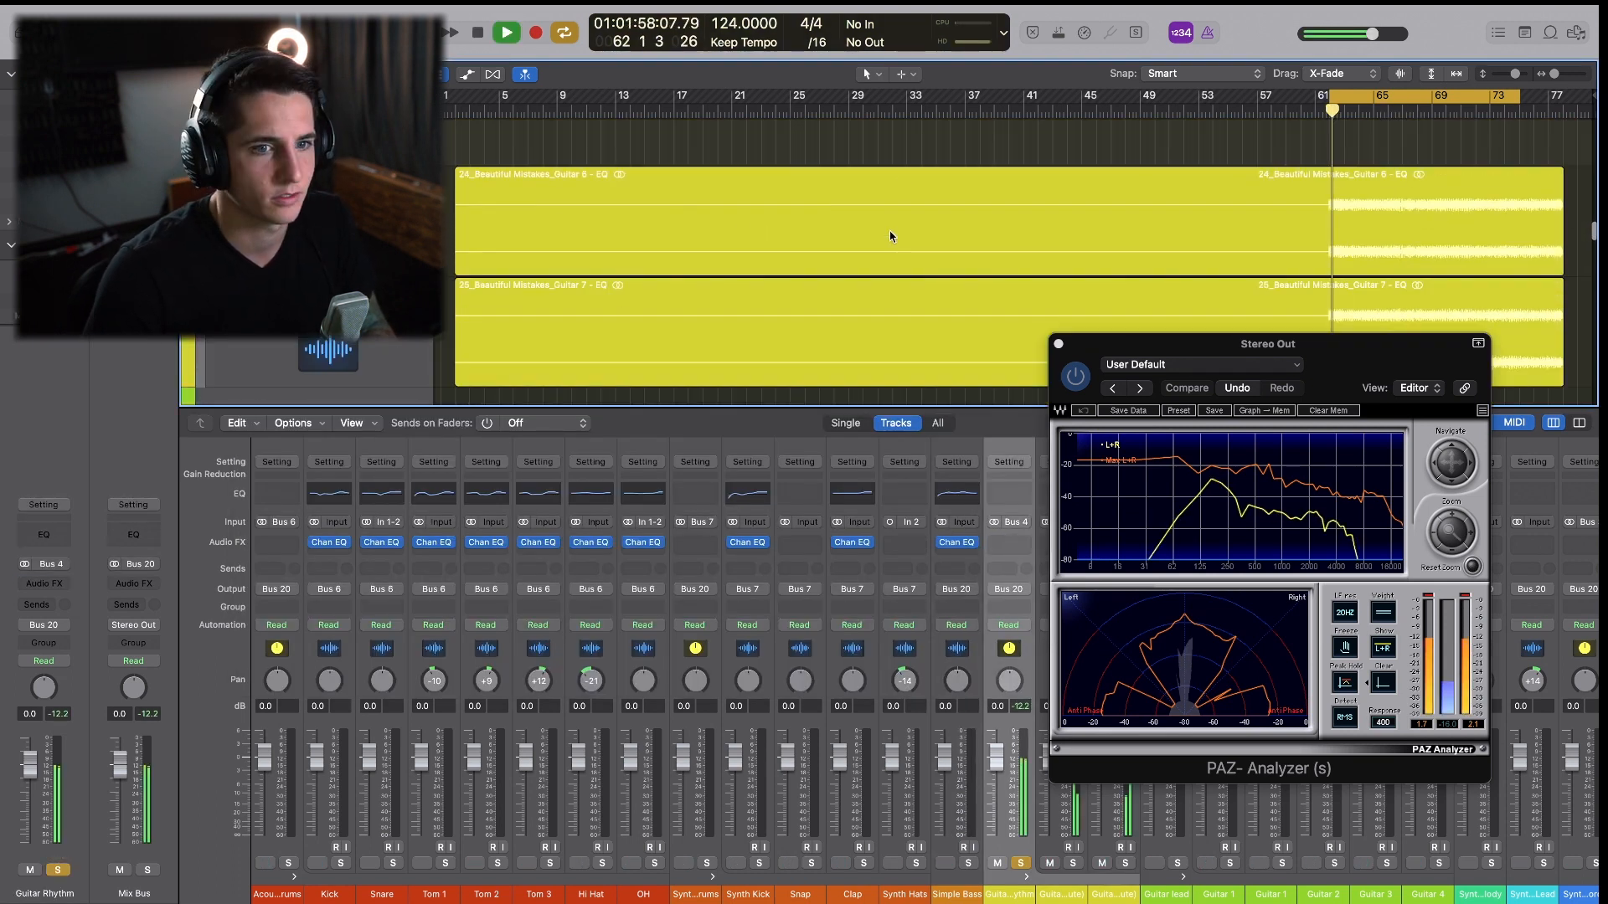
Insert a Channel EQ on the Guitar 6 (Palm mute) track and arrange its window clear of the PAZ Analyzer.
{"action": "scroll", "coordinate": [586, 251], "scroll_direction": "up", "scroll_amount": 2}
{"action": "scroll", "coordinate": [670, 259], "scroll_direction": "down", "scroll_amount": 2}
{"action": "left_click", "coordinate": [778, 274]}
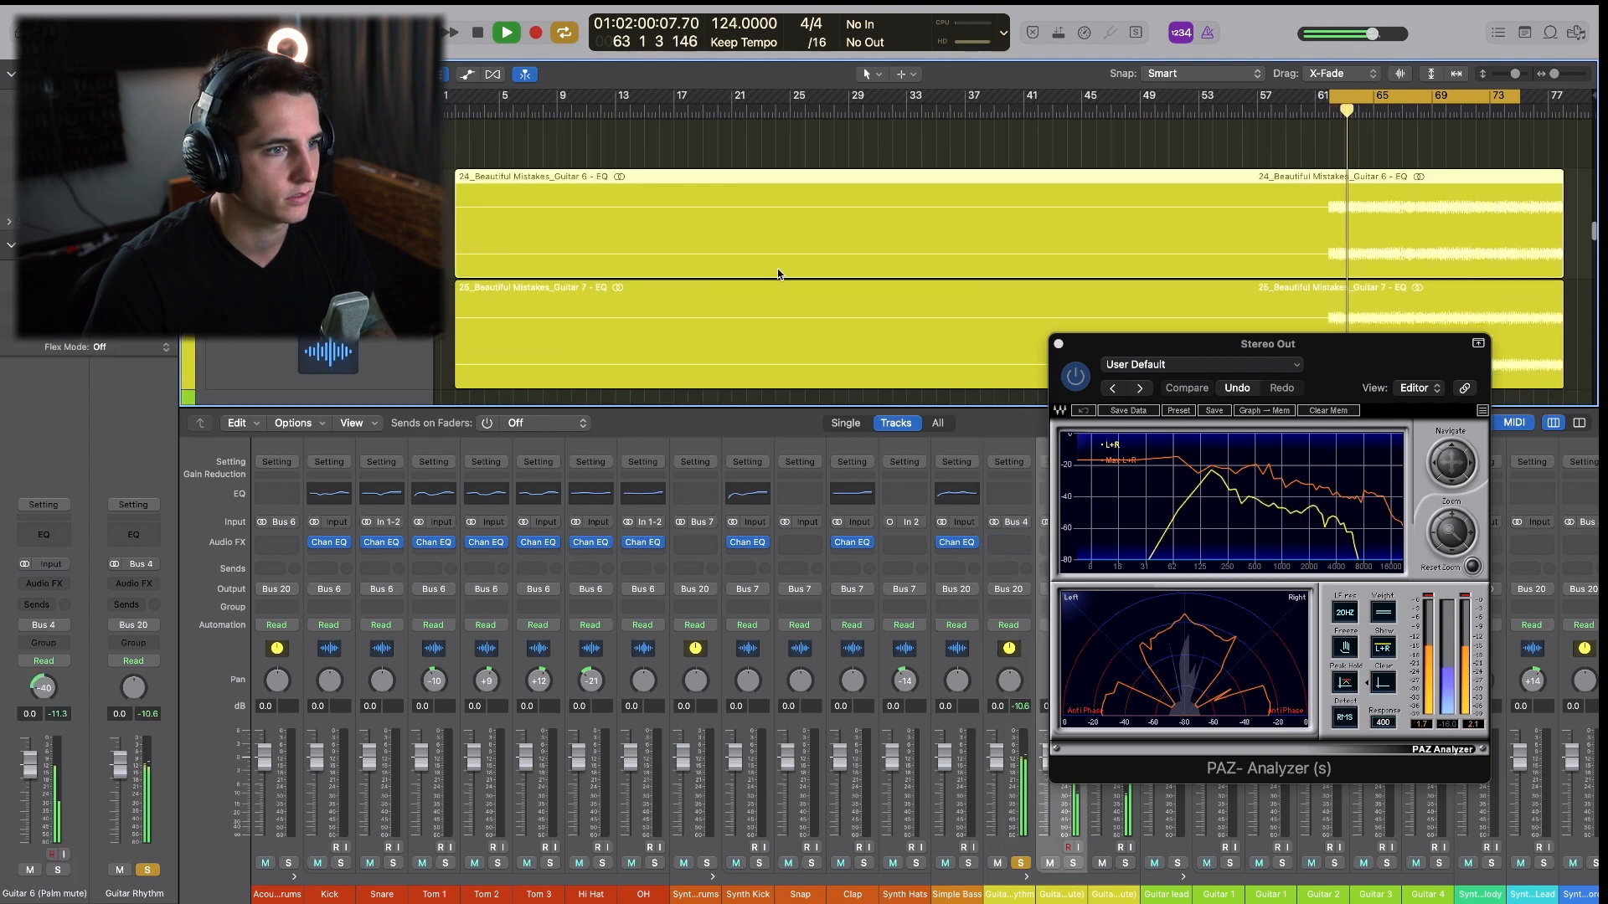
{"action": "left_click_drag", "start_coordinate": [1303, 348], "coordinate": [367, 444]}
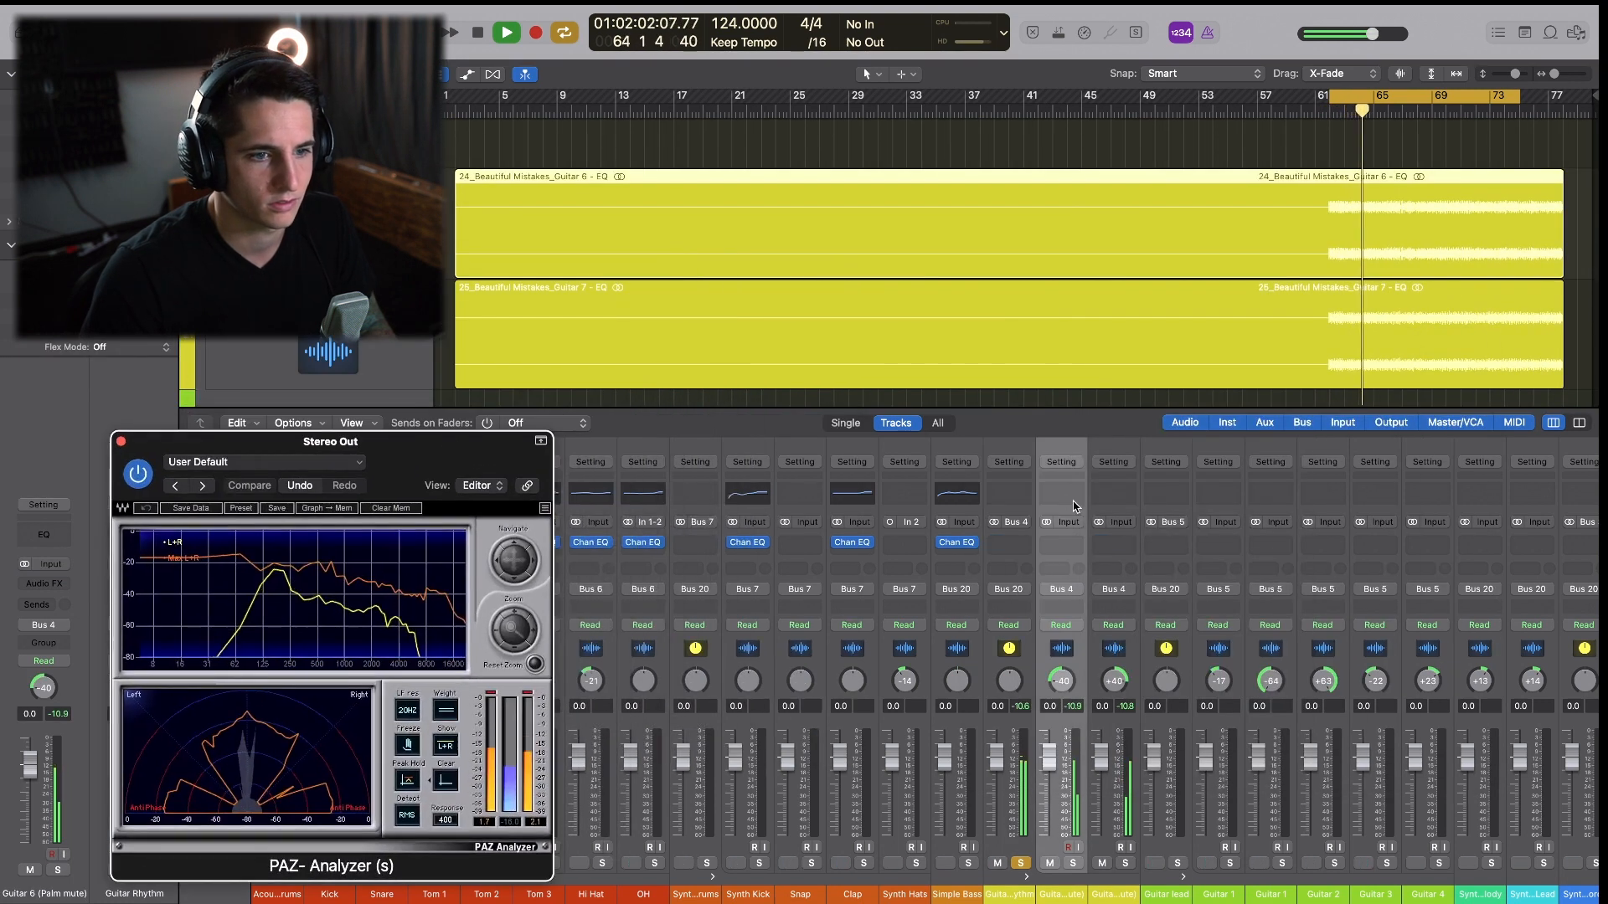
{"action": "left_click", "coordinate": [1072, 500]}
{"action": "left_click_drag", "start_coordinate": [1014, 238], "coordinate": [1123, 454]}
{"action": "left_click_drag", "start_coordinate": [414, 461], "coordinate": [1259, 488]}
{"action": "left_click_drag", "start_coordinate": [1177, 445], "coordinate": [748, 381]}
{"action": "left_click_drag", "start_coordinate": [1256, 471], "coordinate": [1421, 427]}
{"action": "left_click_drag", "start_coordinate": [689, 379], "coordinate": [787, 125]}
Bypass a trial 0.8 dB boost at 1320 Hz in Guitar 6's EQ and set the low cut to 69.0 Hz with a Q of 0.64.
{"action": "mouse_move", "coordinate": [707, 292]}
{"action": "left_mouse_down"}
{"action": "mouse_move", "coordinate": [711, 219]}
{"action": "mouse_move", "coordinate": [712, 242]}
{"action": "mouse_move", "coordinate": [750, 265]}
{"action": "mouse_move", "coordinate": [736, 291]}
{"action": "left_mouse_up"}
{"action": "left_click", "coordinate": [703, 177]}
{"action": "left_click_drag", "start_coordinate": [758, 125], "coordinate": [752, 219]}
{"action": "key", "text": "space"}
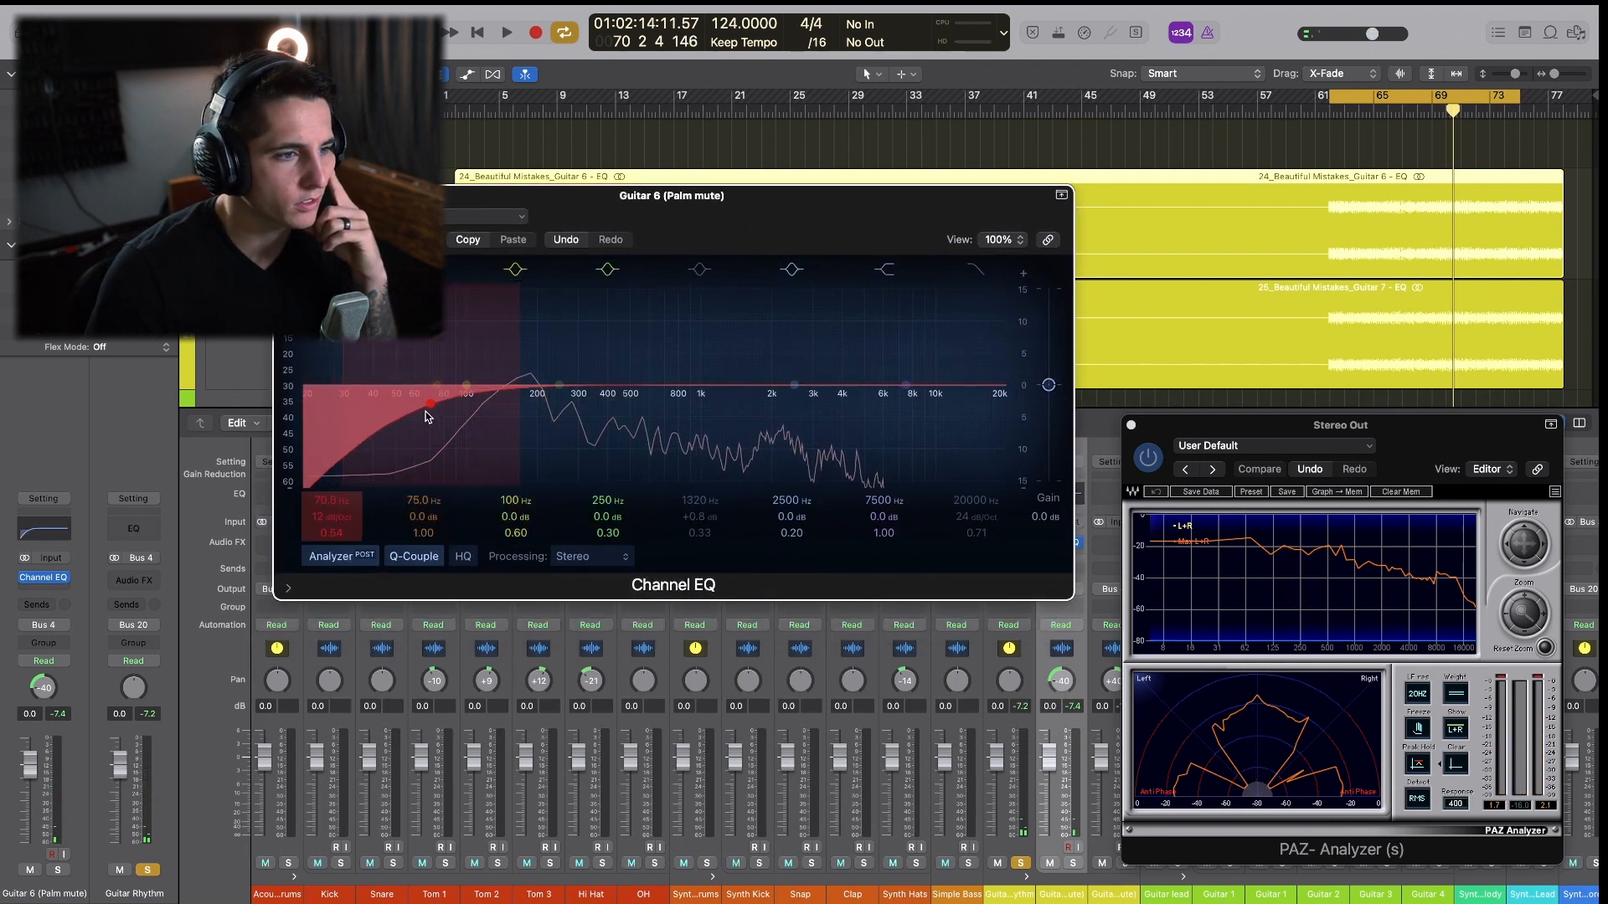
{"action": "left_click_drag", "start_coordinate": [434, 408], "coordinate": [424, 411]}
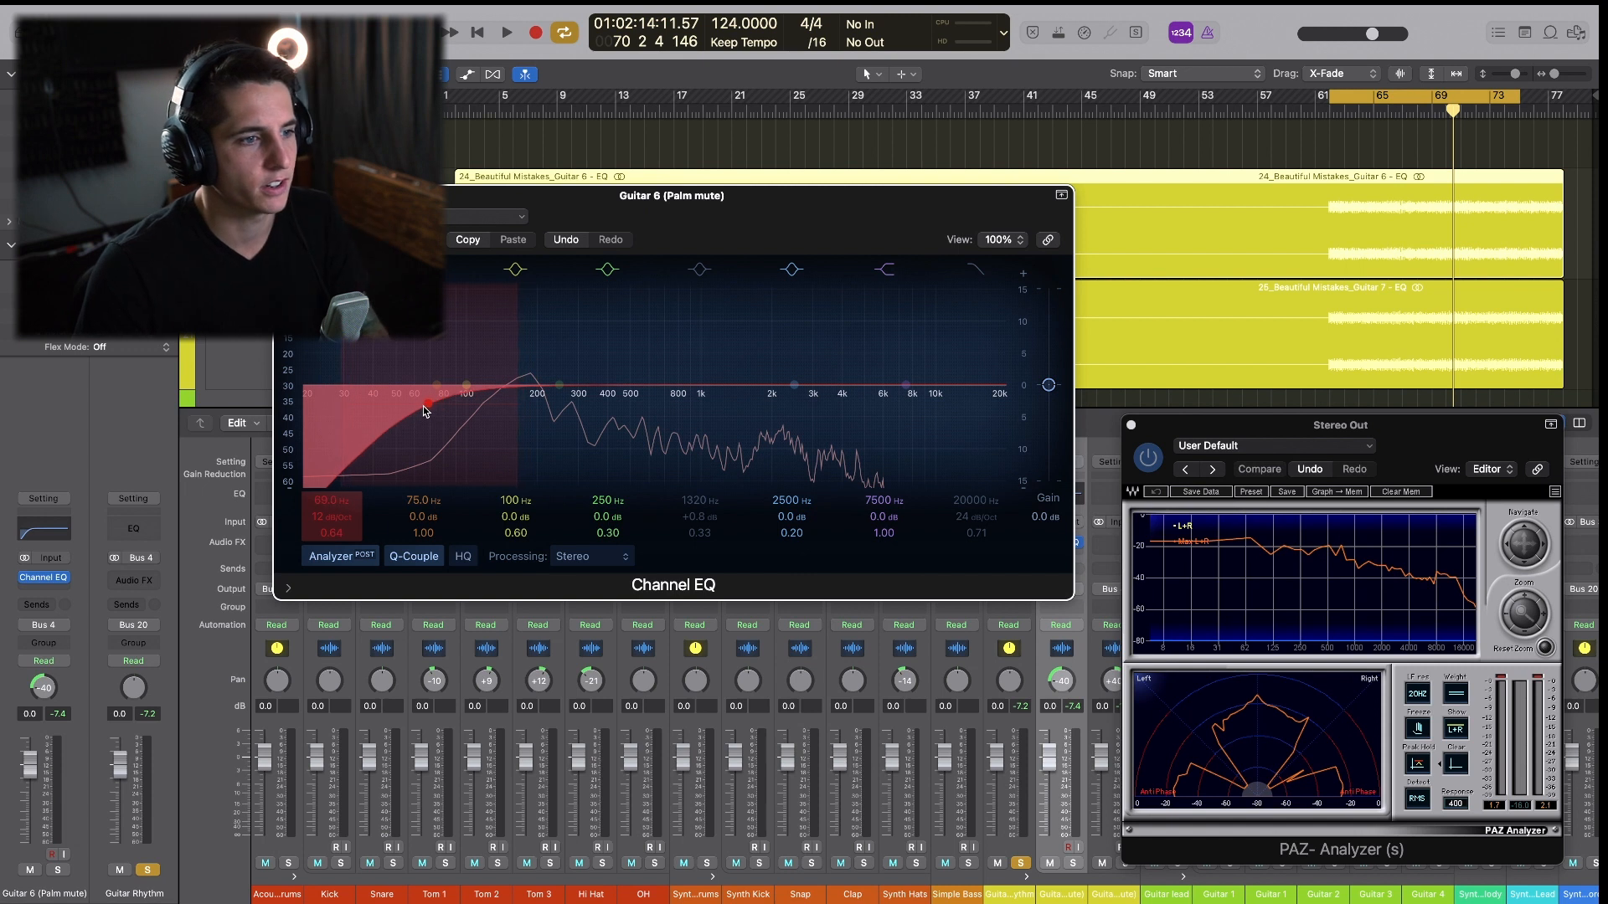
Mute the Guitar 7 (Palm Mute) track and play Guitar 6 on its own from bar 62.
{"action": "key", "text": "space"}
{"action": "left_click_drag", "start_coordinate": [484, 188], "coordinate": [498, 318]}
{"action": "left_click", "coordinate": [1101, 863]}
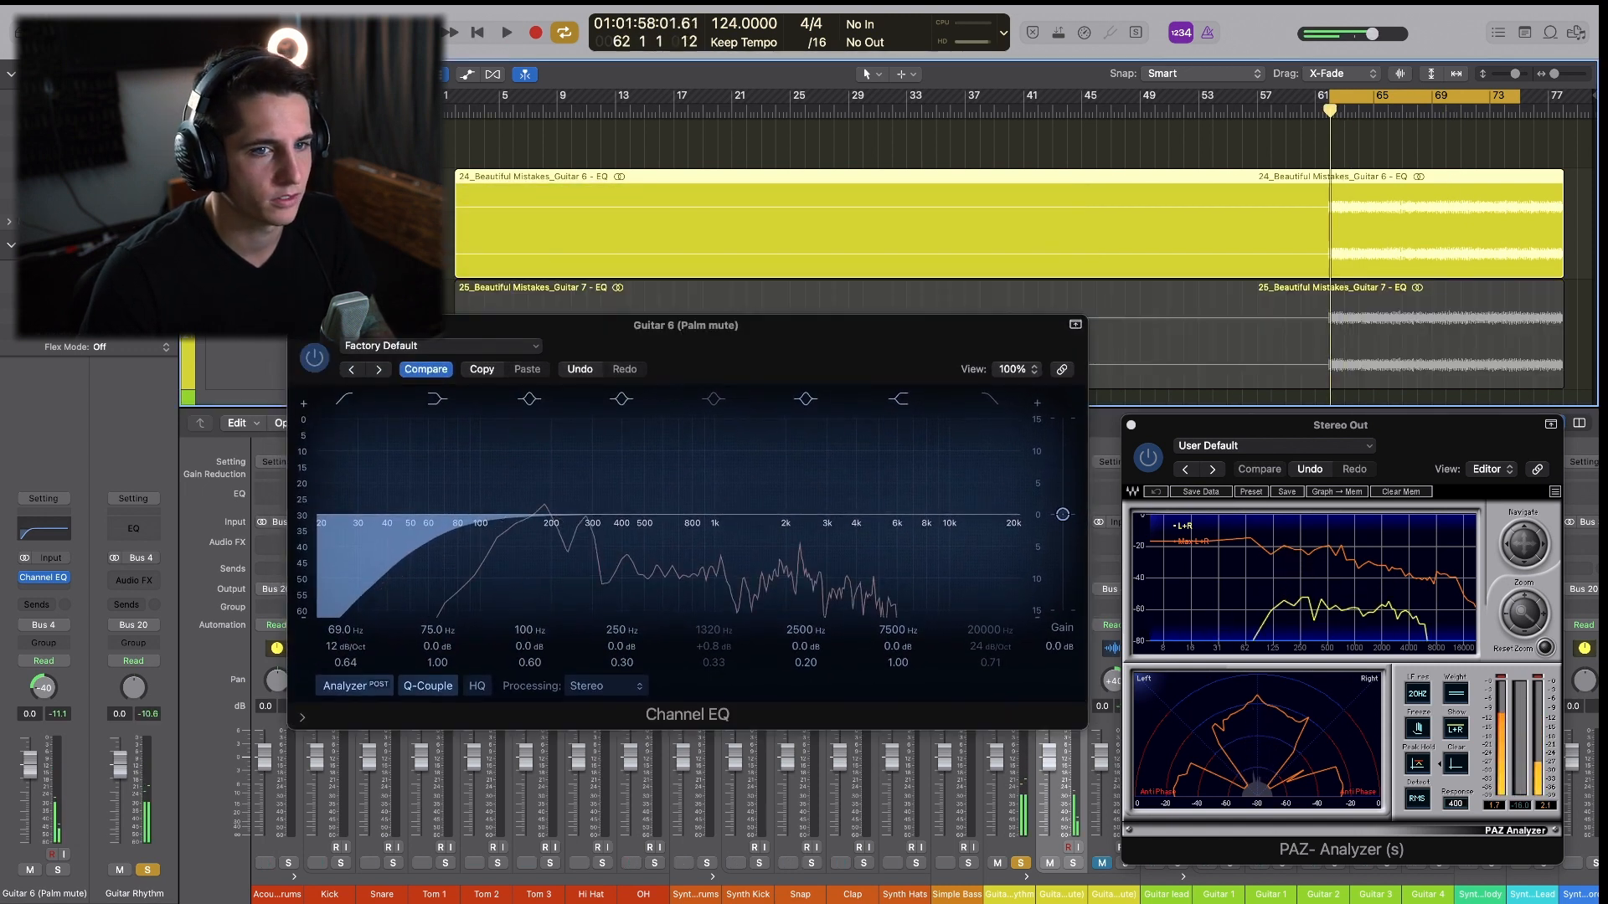
{"action": "key", "text": "space"}
{"action": "left_click_drag", "start_coordinate": [834, 353], "coordinate": [821, 274]}
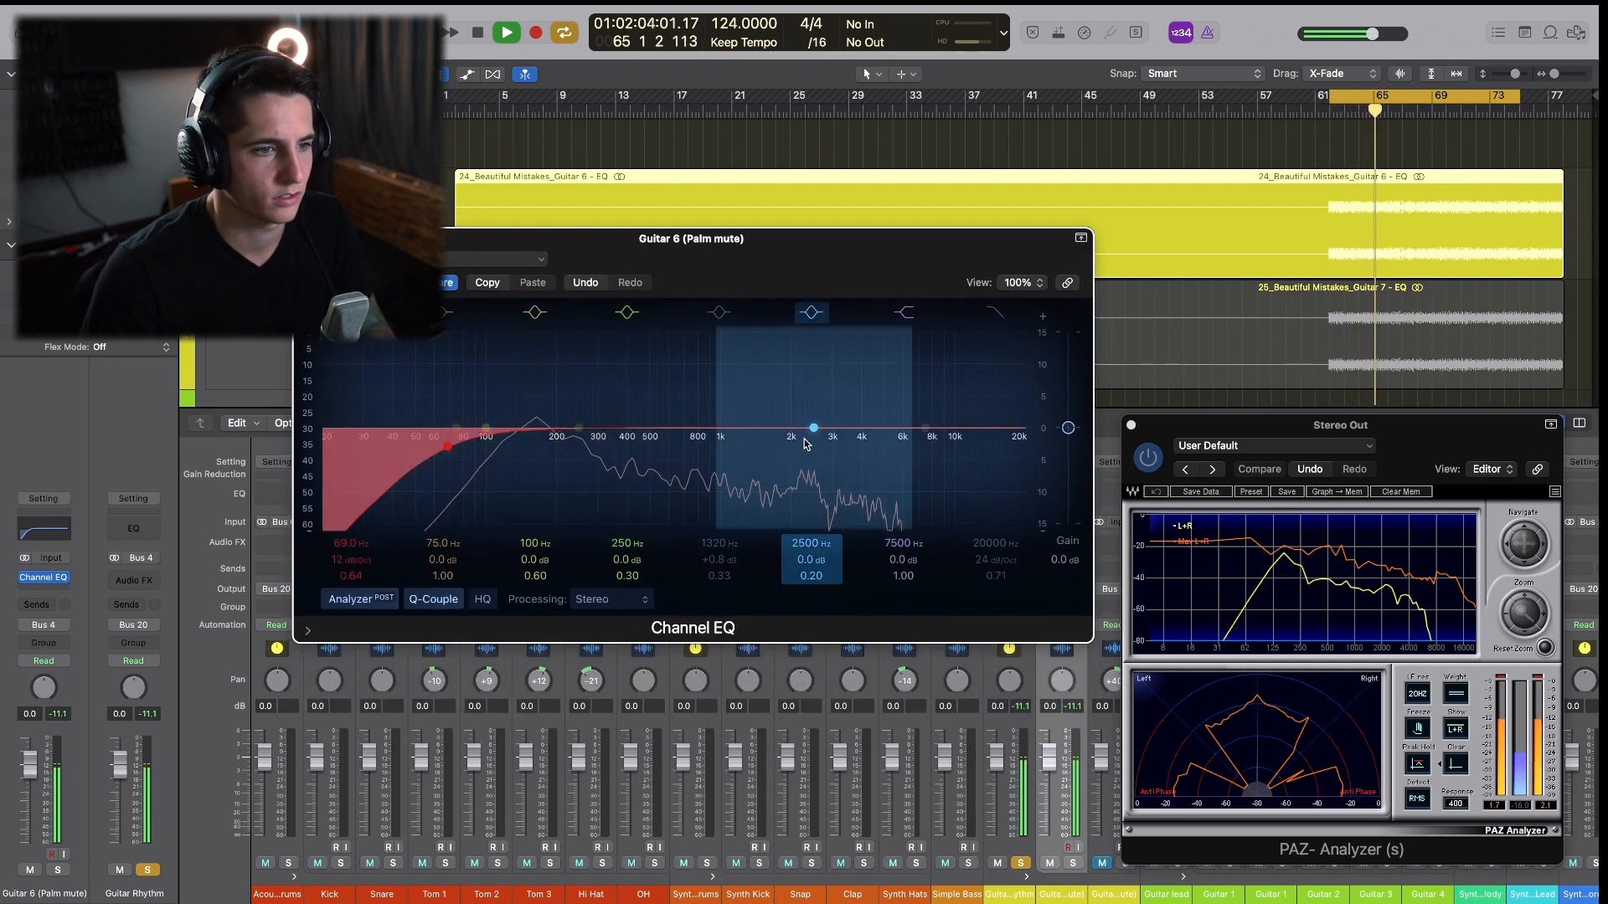
{"action": "key", "text": "space"}
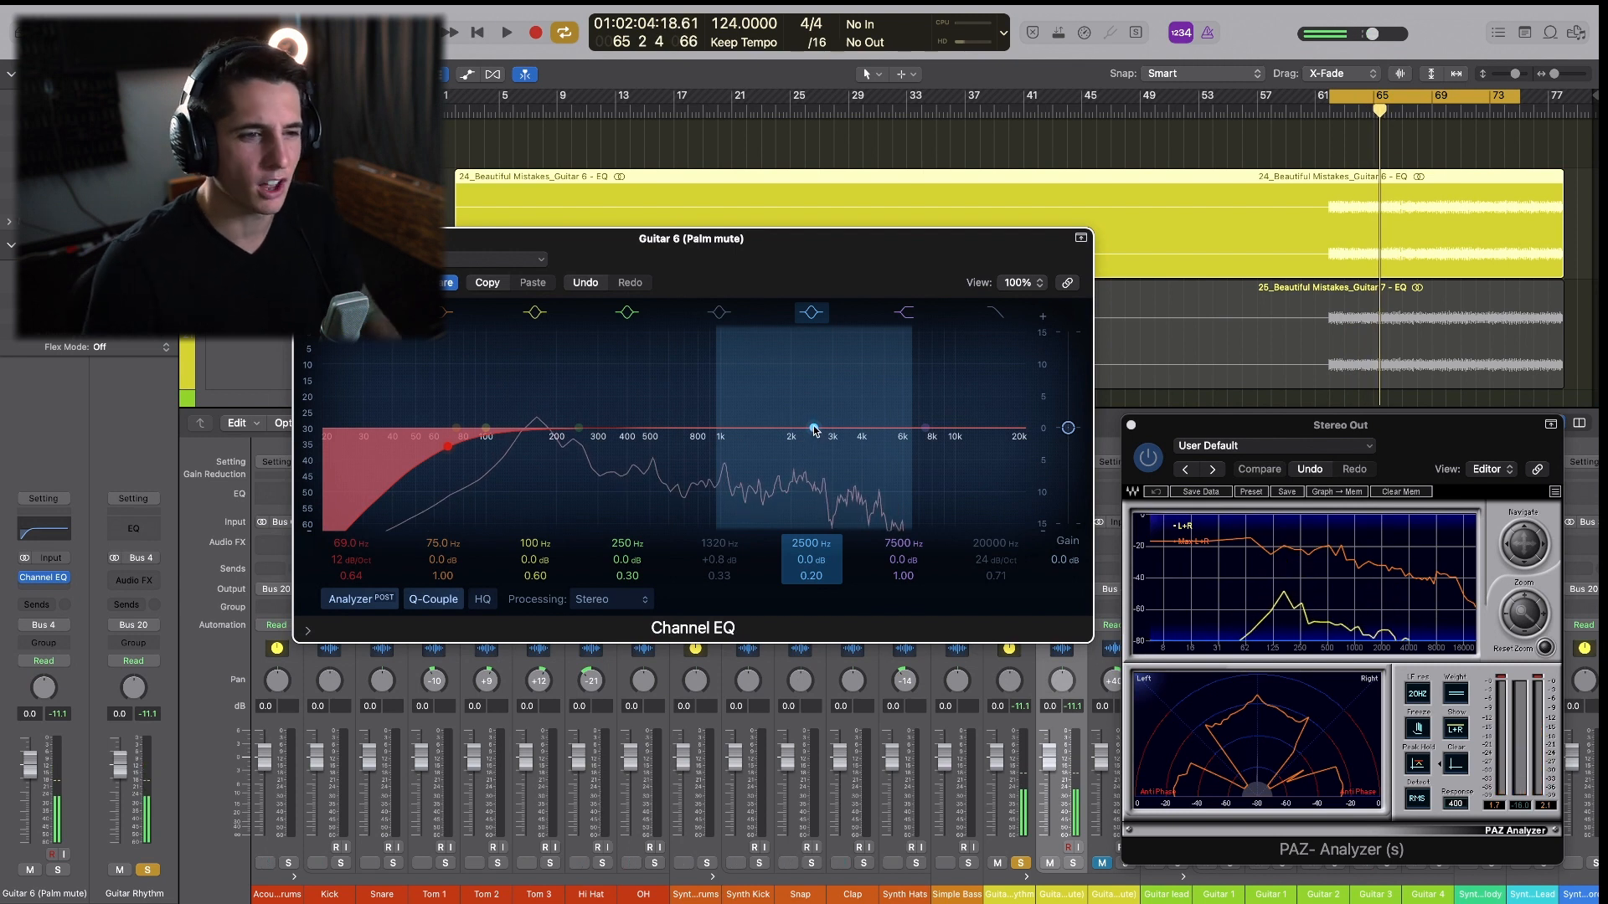
Try a 3.0 dB boost at 2760 Hz on Guitar 6, replacing it with a 3.1 dB high shelf at 1650 Hz.
{"action": "left_click_drag", "start_coordinate": [815, 431], "coordinate": [819, 408]}
{"action": "scroll", "coordinate": [819, 408], "scroll_direction": "up", "scroll_amount": 3}
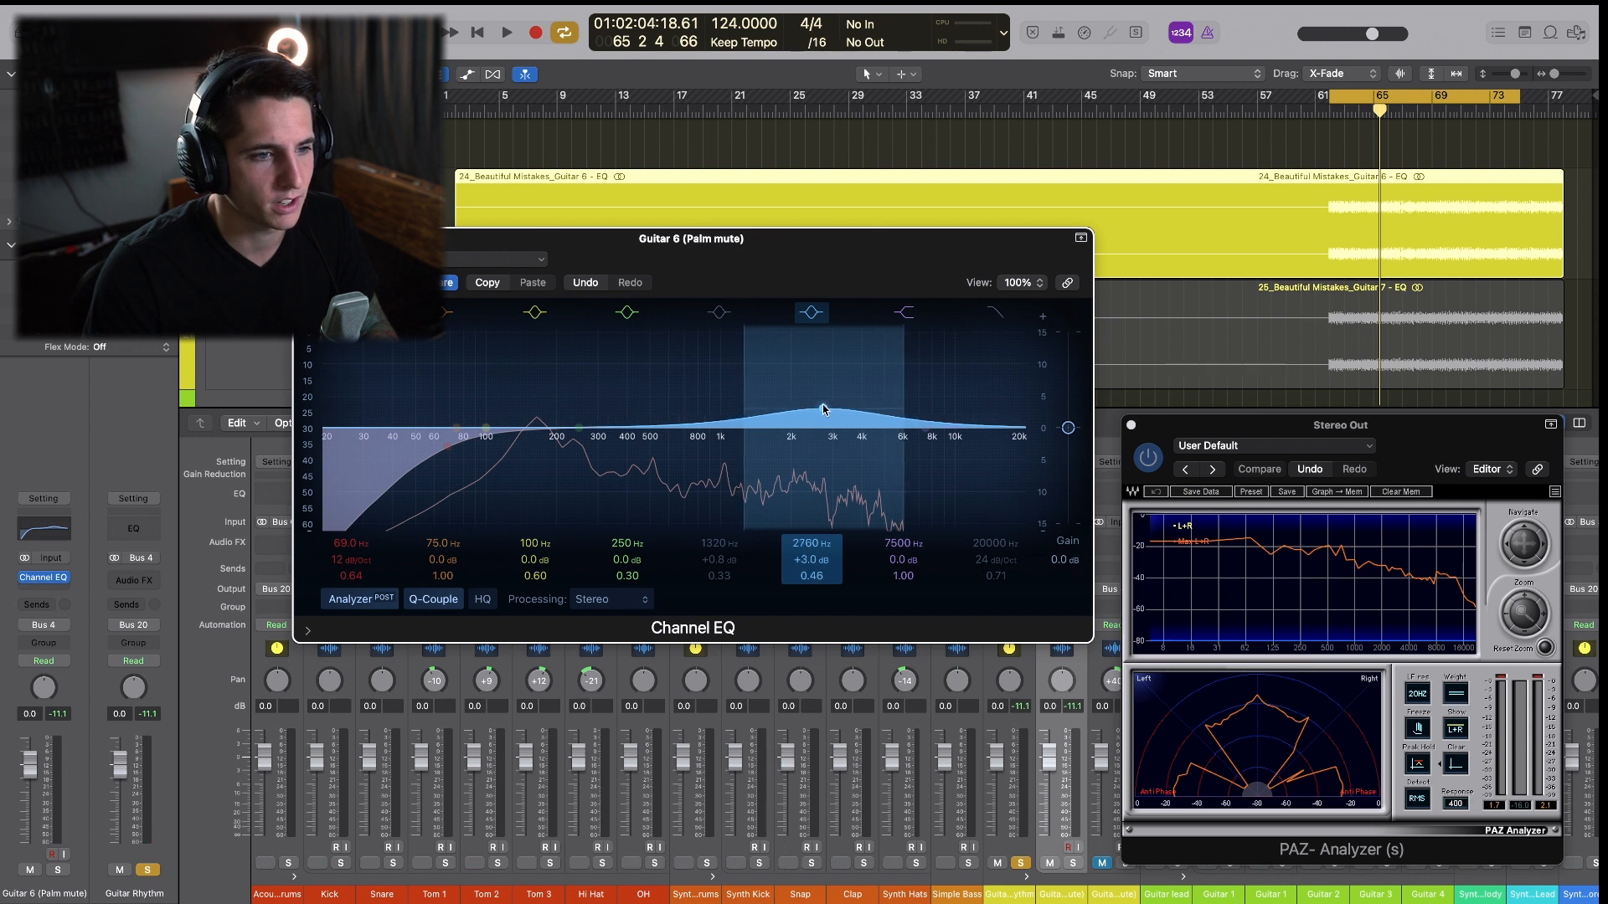
{"action": "key", "text": "space"}
{"action": "left_click_drag", "start_coordinate": [825, 409], "coordinate": [768, 425]}
{"action": "left_click", "coordinate": [811, 313]}
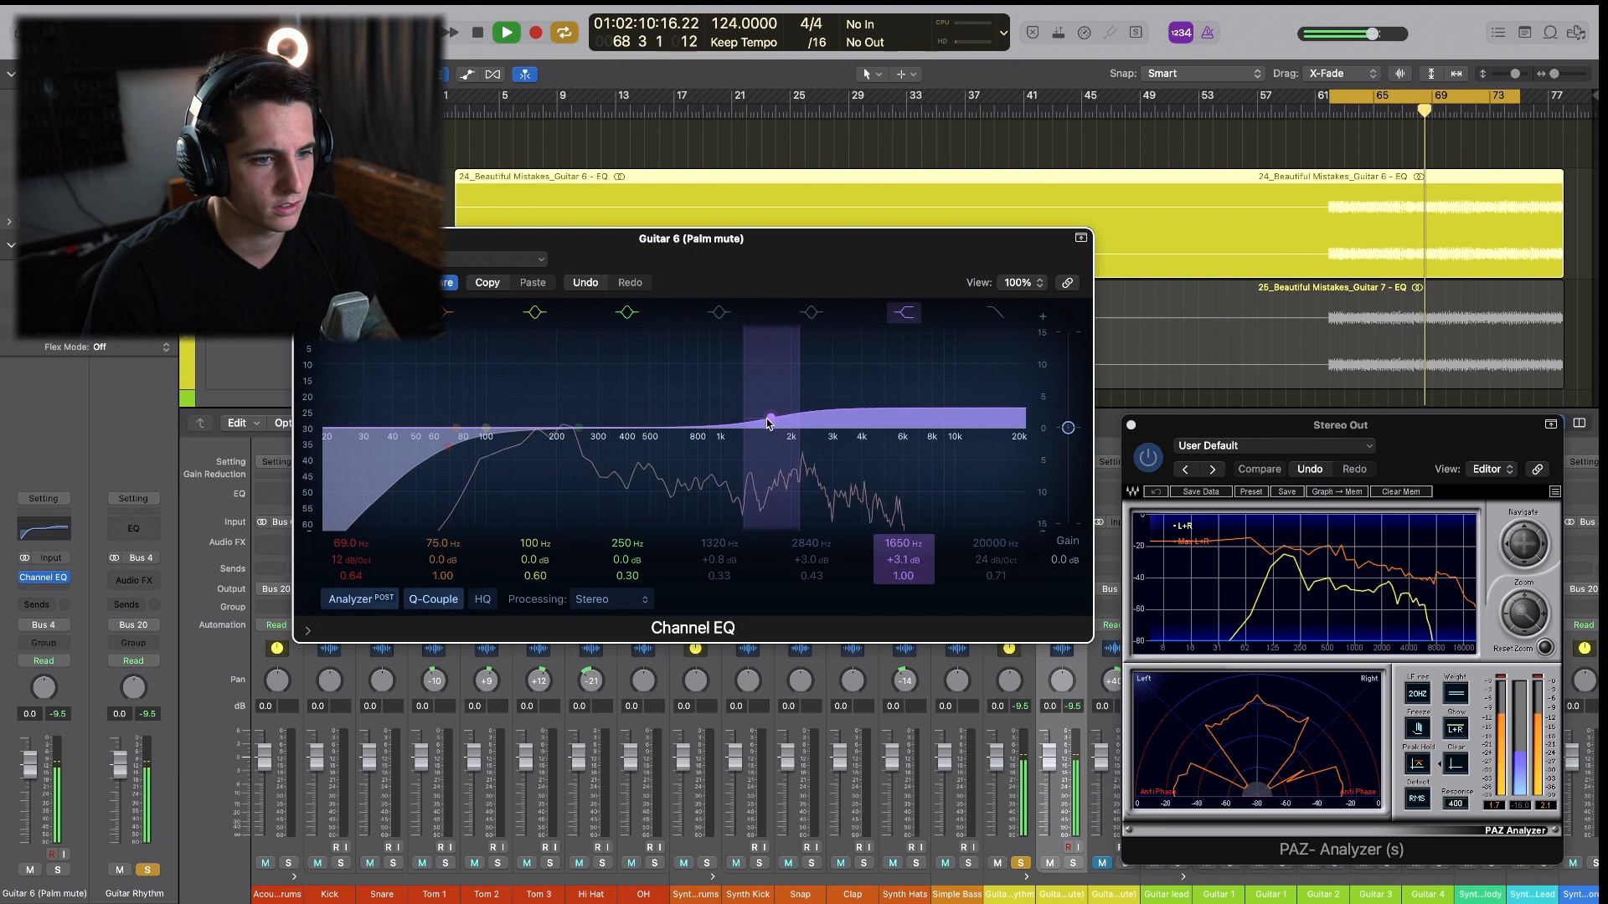
Cut Guitar 6 by 2.0 dB at 212 Hz and close its EQ.
{"action": "mouse_move", "coordinate": [578, 426]}
{"action": "left_mouse_down"}
{"action": "mouse_move", "coordinate": [561, 356]}
{"action": "mouse_move", "coordinate": [641, 364]}
{"action": "mouse_move", "coordinate": [578, 358]}
{"action": "mouse_move", "coordinate": [572, 444]}
{"action": "left_mouse_up"}
{"action": "left_click_drag", "start_coordinate": [767, 262], "coordinate": [764, 265]}
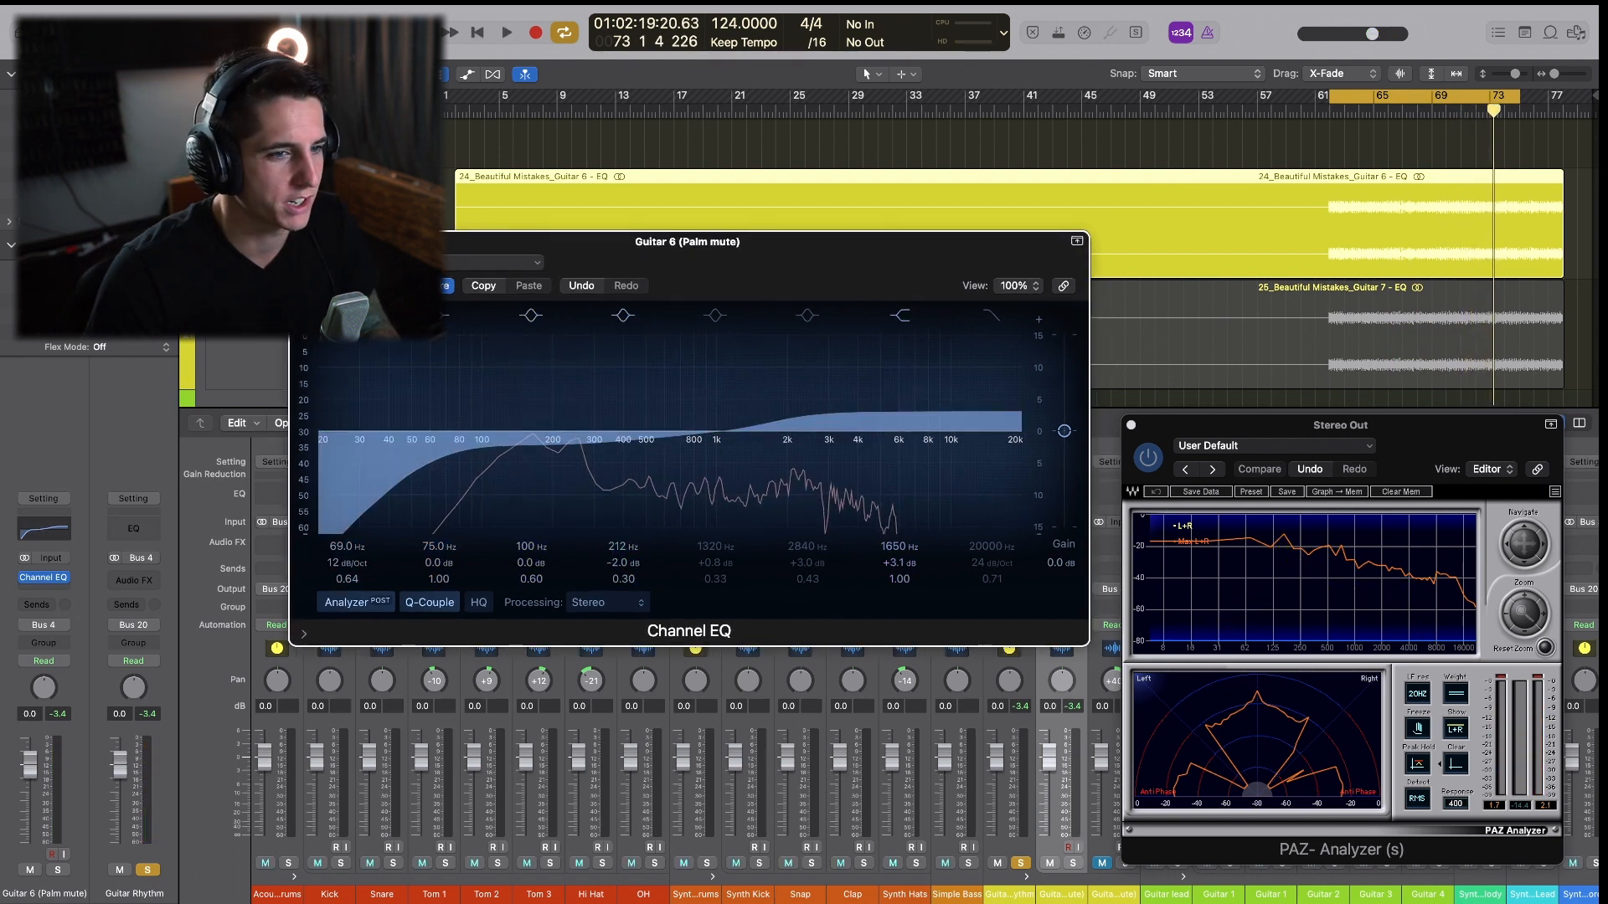
{"action": "key", "text": "super+w"}
Unmute the Guitar 7 (Palm Mute) track, moving the PAZ Analyzer window out of the mixer strip's way.
{"action": "left_click_drag", "start_coordinate": [1435, 426], "coordinate": [616, 369]}
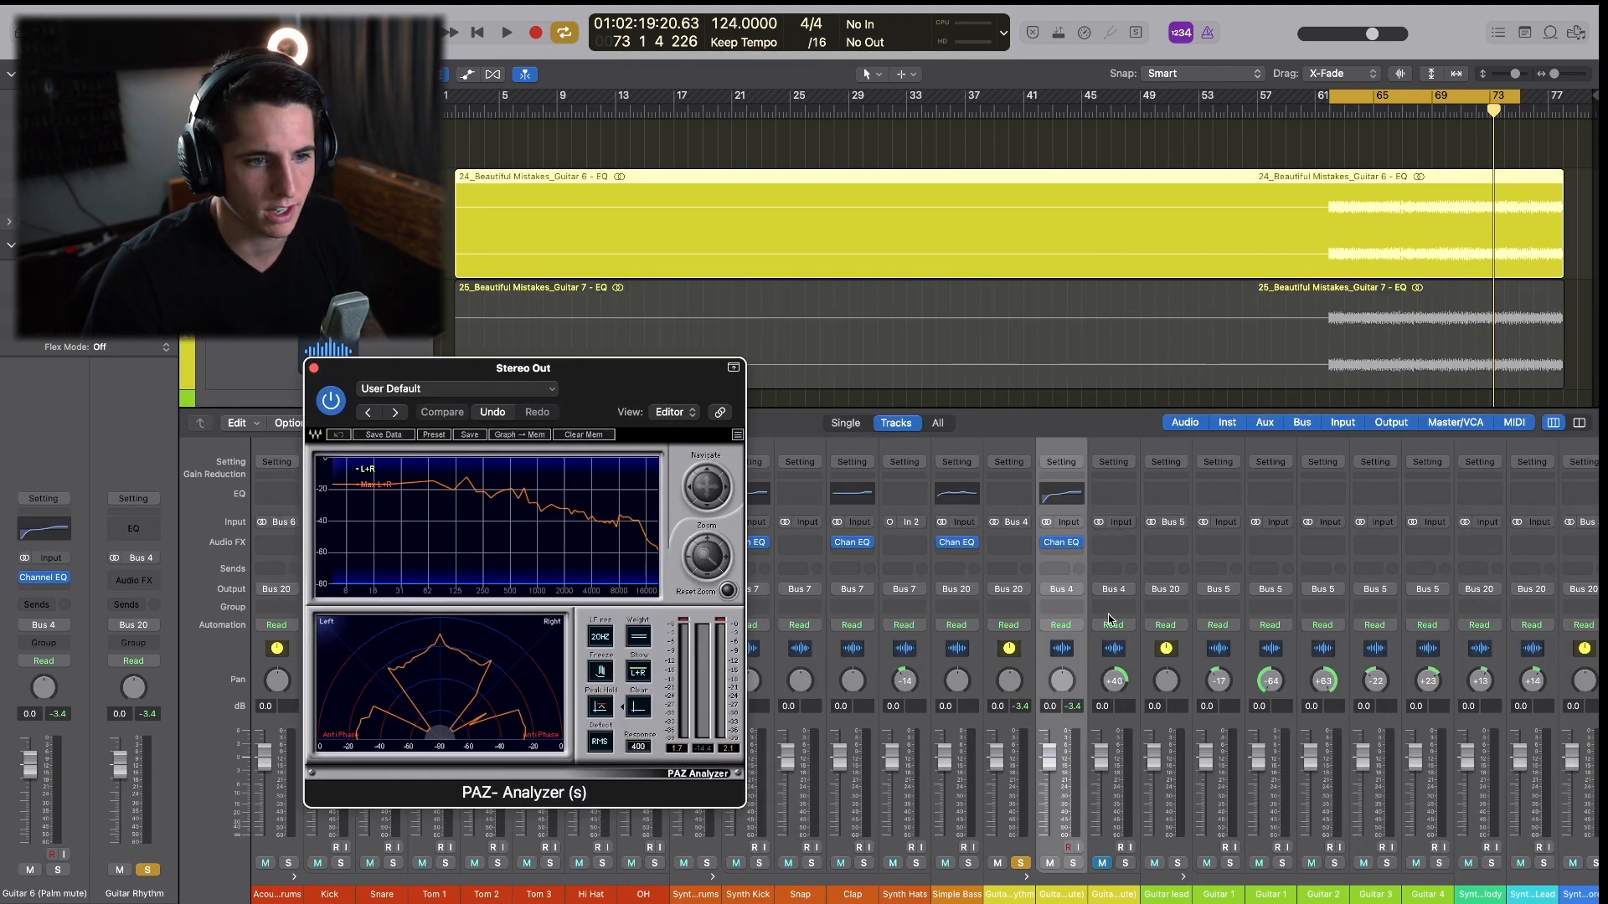
{"action": "left_click", "coordinate": [1101, 862]}
{"action": "left_click_drag", "start_coordinate": [584, 383], "coordinate": [1268, 440]}
Solo the Guitar 1 track in place of Guitar Rhythm and play its part from bar 46.
{"action": "scroll", "coordinate": [1172, 251], "scroll_direction": "up", "scroll_amount": 2}
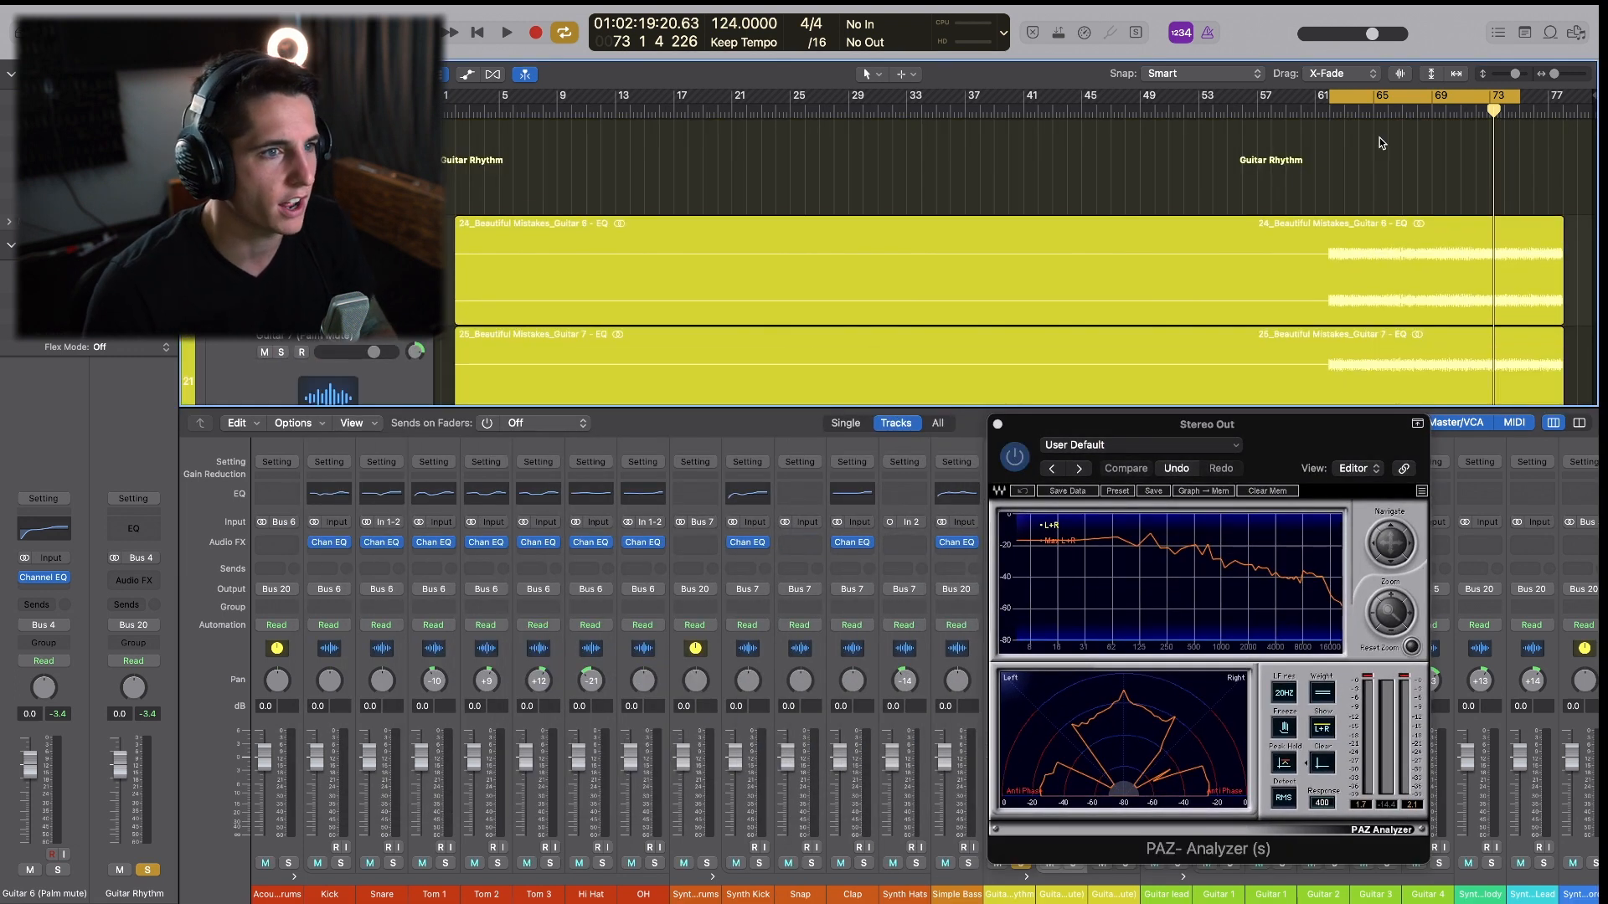
{"action": "scroll", "coordinate": [1381, 142], "scroll_direction": "down", "scroll_amount": 2}
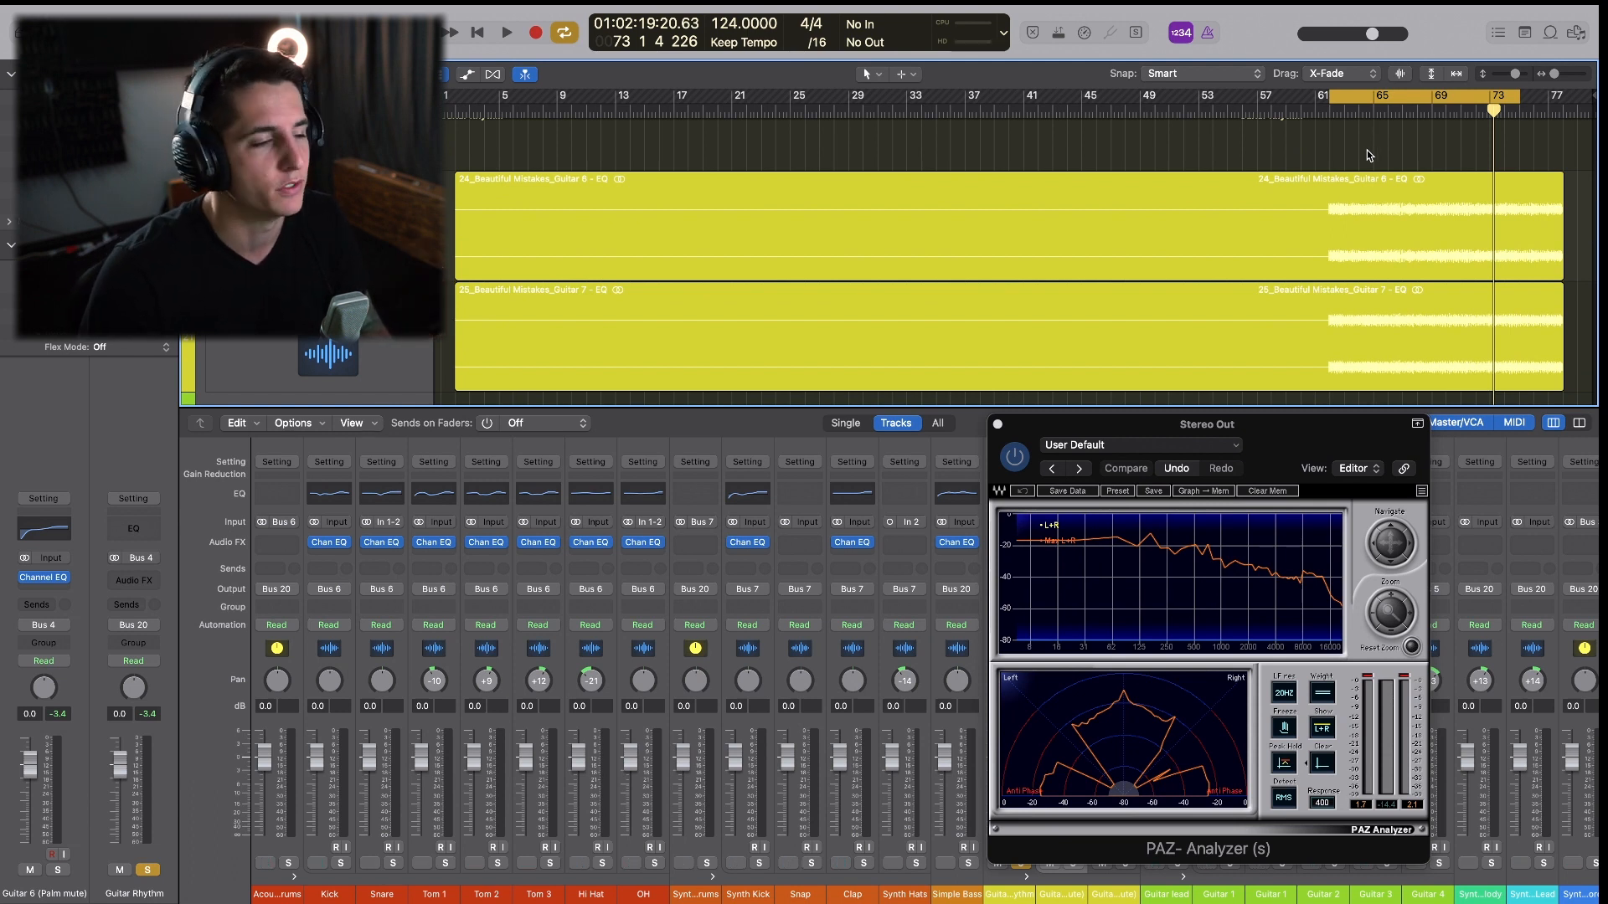
{"action": "scroll", "coordinate": [753, 251], "scroll_direction": "up", "scroll_amount": 10}
{"action": "left_click", "coordinate": [881, 302]}
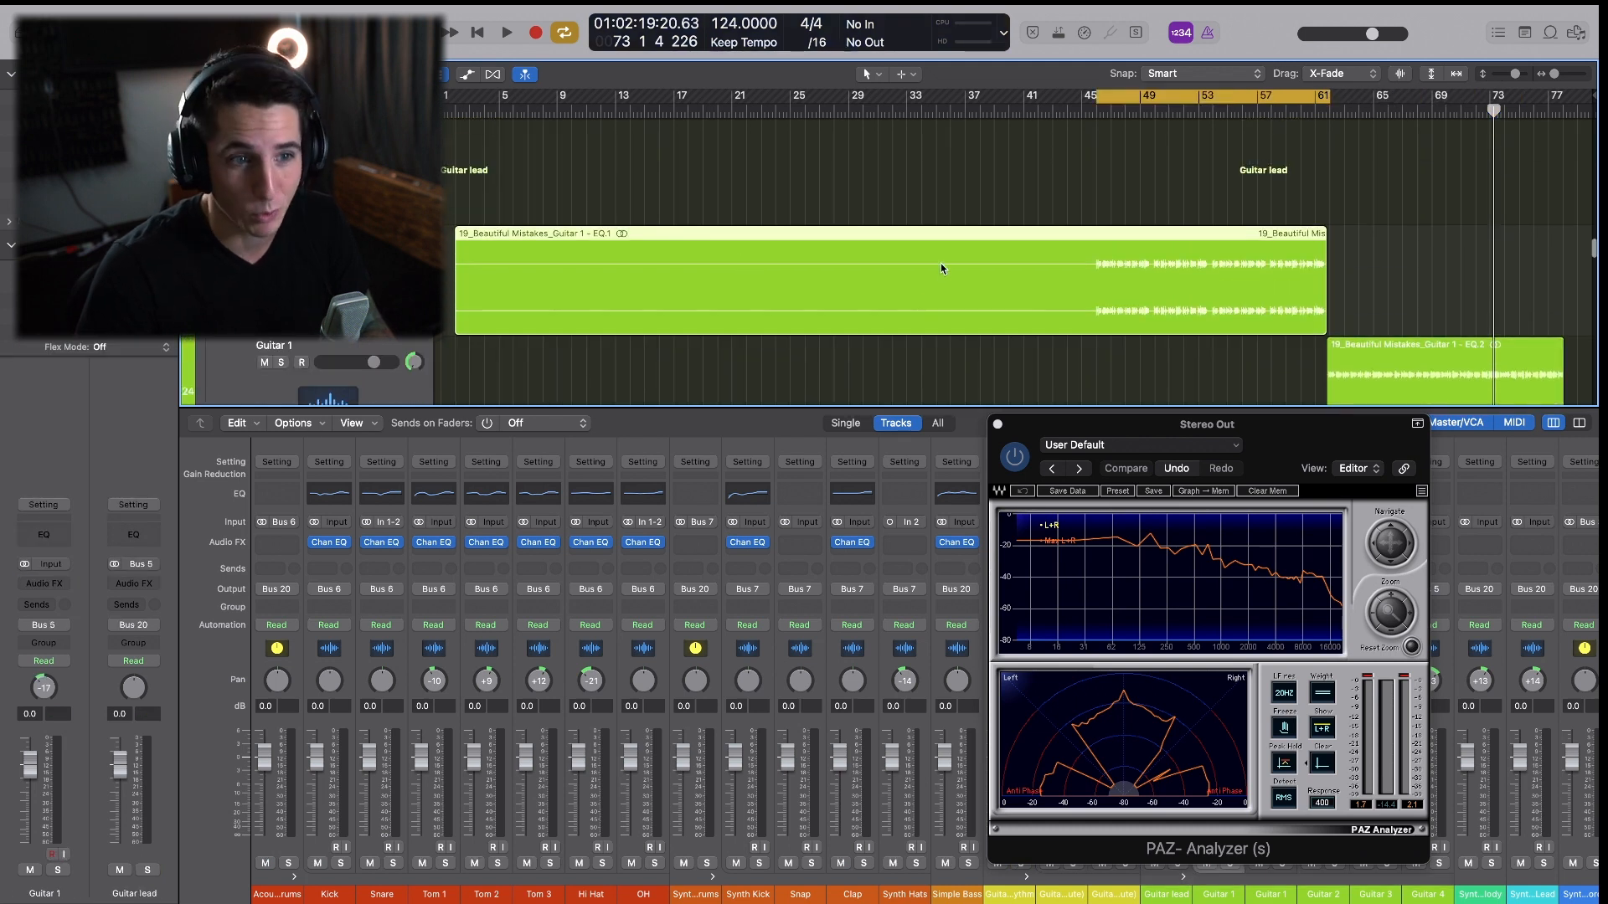
{"action": "scroll", "coordinate": [976, 252], "scroll_direction": "up", "scroll_amount": 2}
{"action": "scroll", "coordinate": [994, 244], "scroll_direction": "down", "scroll_amount": 3}
{"action": "key", "text": "space"}
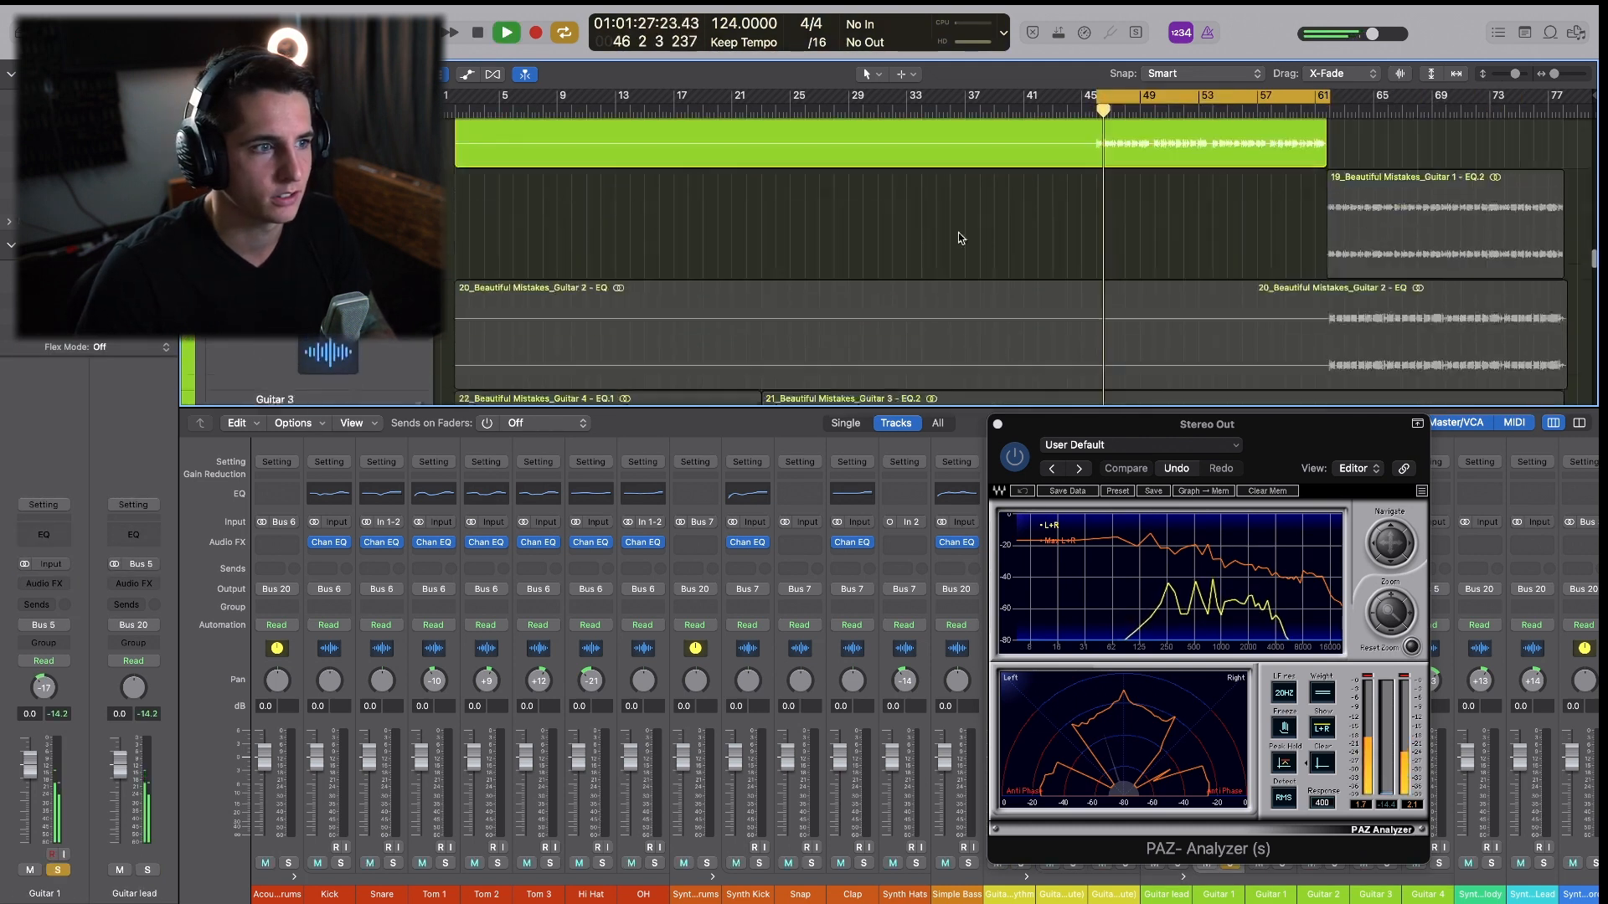
Add a Channel EQ to the Guitar 1 track and arrange its window beside the PAZ Analyzer.
{"action": "scroll", "coordinate": [921, 323], "scroll_direction": "up", "scroll_amount": 2}
{"action": "left_click_drag", "start_coordinate": [1361, 450], "coordinate": [754, 382]}
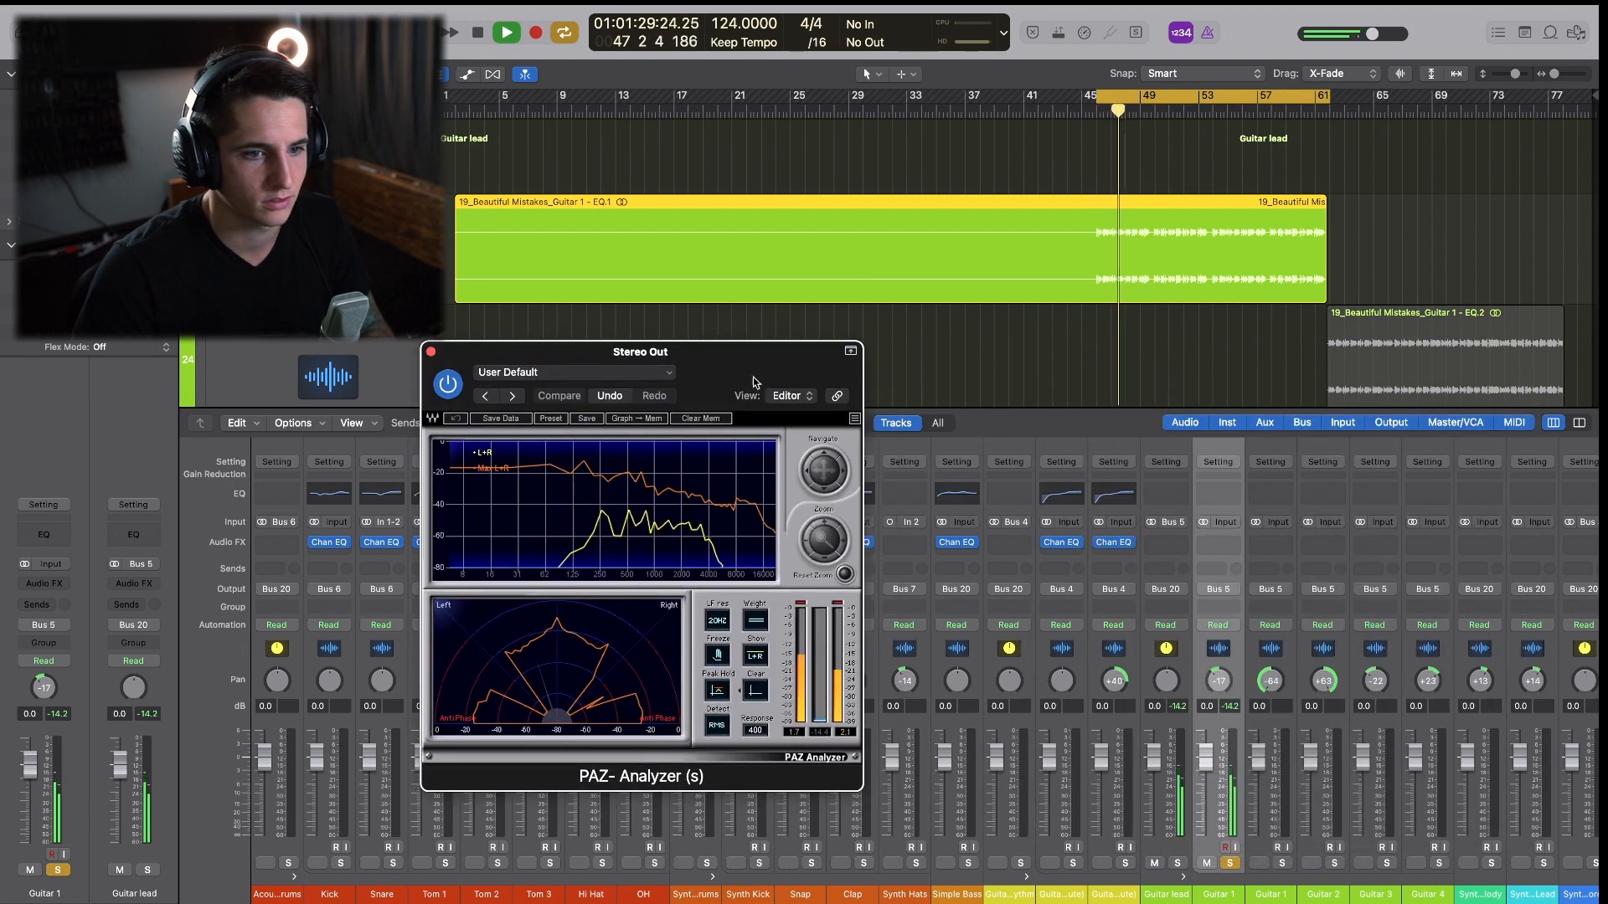
{"action": "left_click", "coordinate": [1225, 495]}
{"action": "left_click_drag", "start_coordinate": [1015, 251], "coordinate": [1329, 340]}
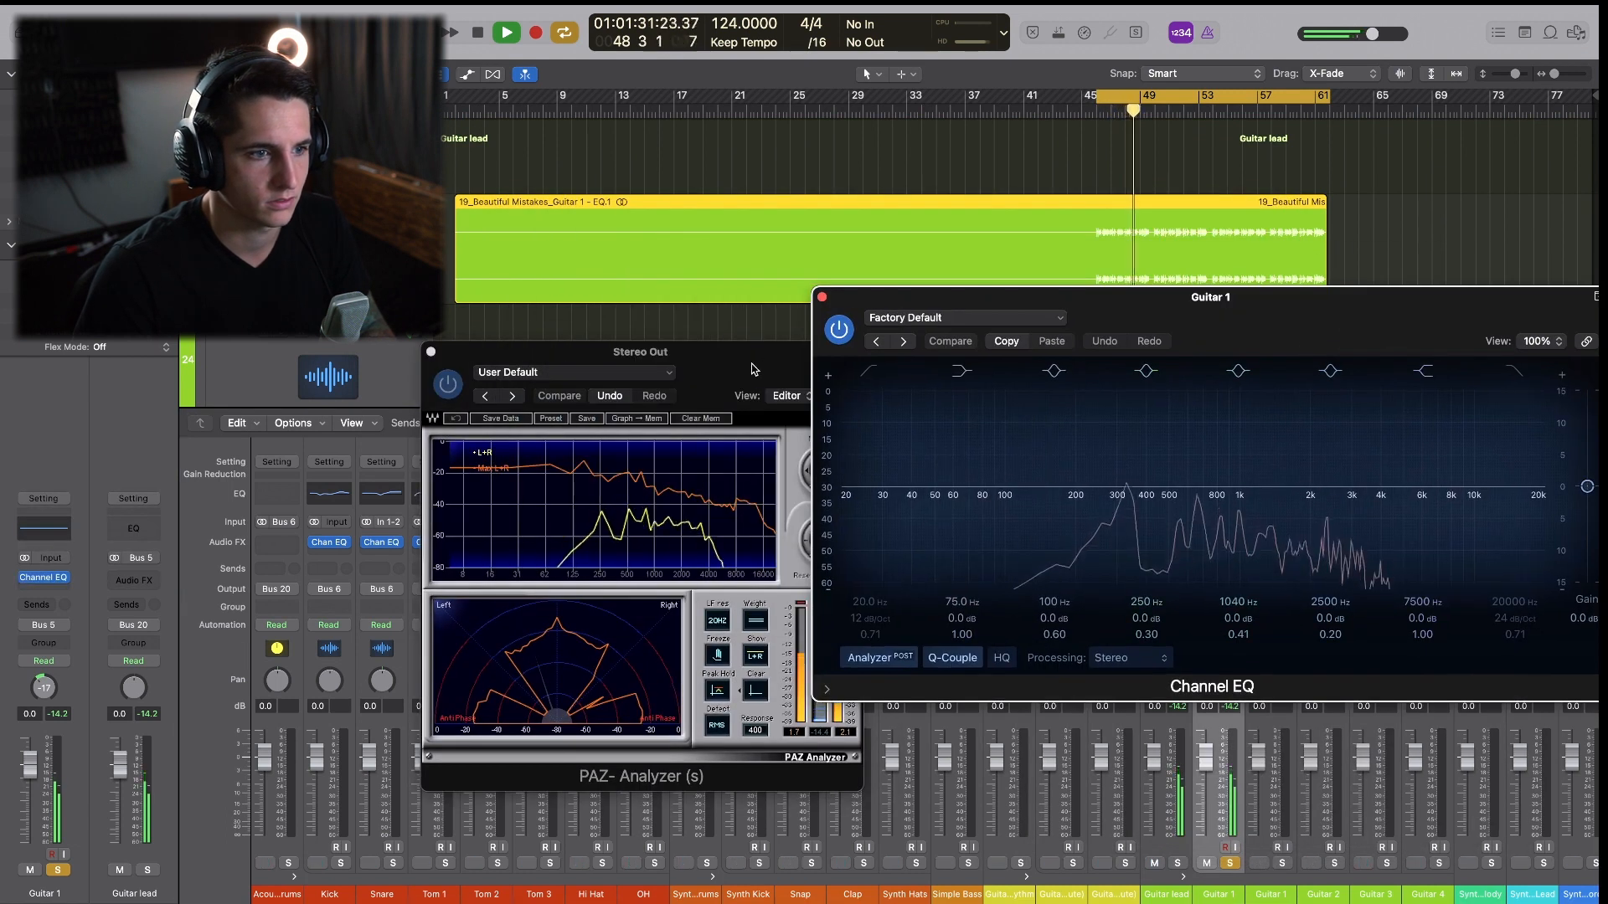
{"action": "left_click_drag", "start_coordinate": [753, 369], "coordinate": [430, 363]}
{"action": "left_click_drag", "start_coordinate": [1356, 316], "coordinate": [1097, 374]}
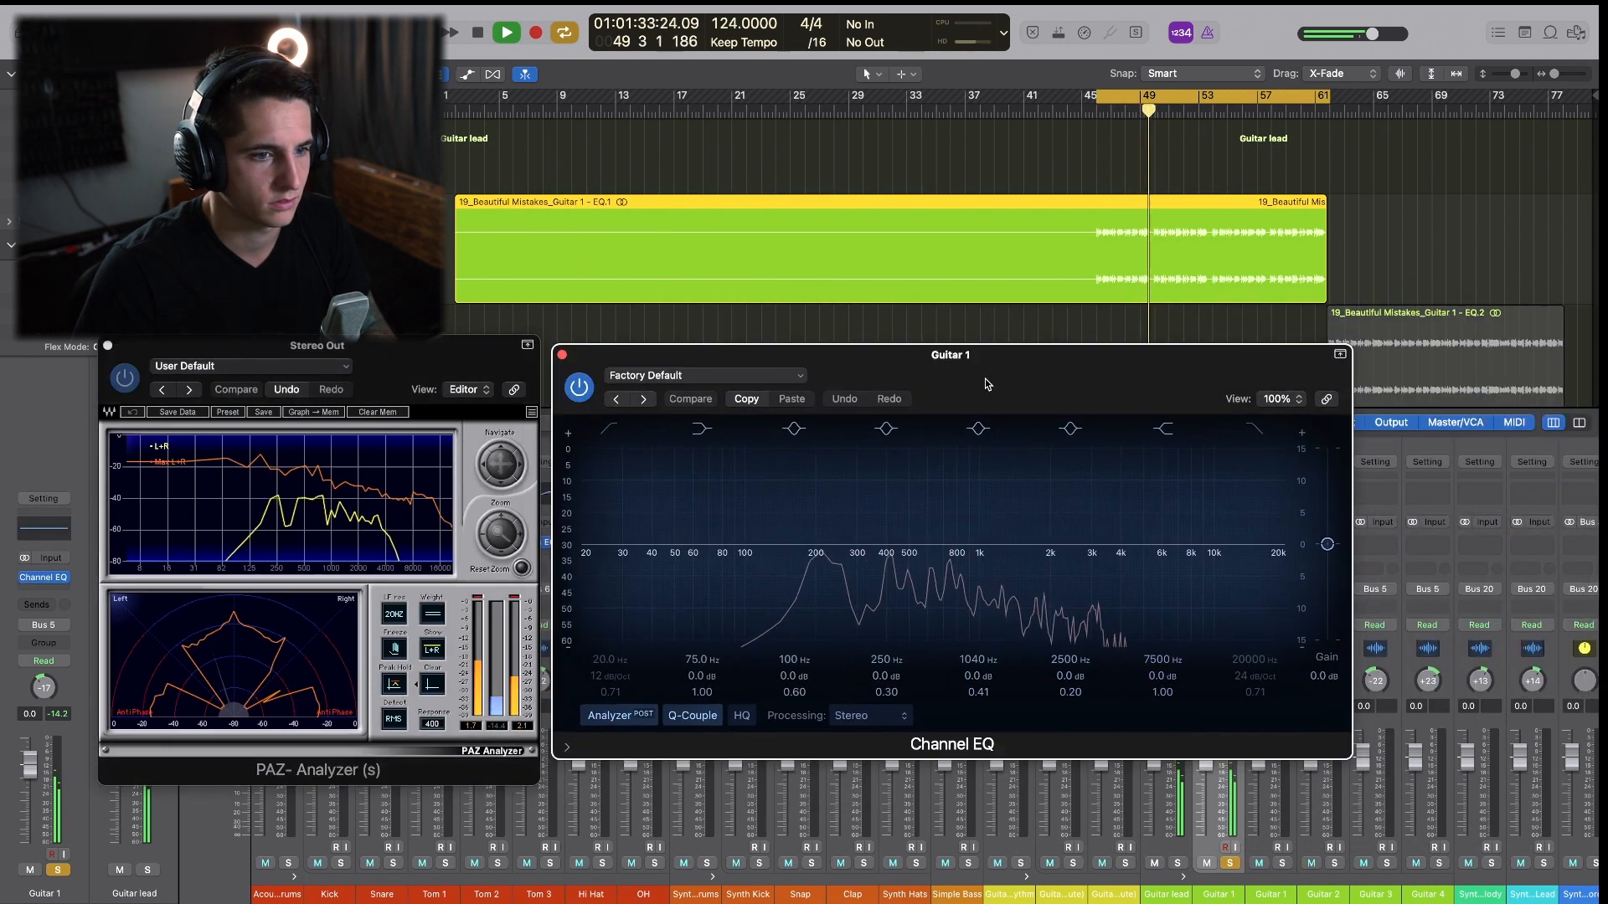
Shape Guitar 1's EQ with a 3.0 dB high shelf at 1300 Hz and a 2.0 dB low-shelf cut at 795 Hz.
{"action": "left_click_drag", "start_coordinate": [994, 570], "coordinate": [1013, 519]}
{"action": "left_click_drag", "start_coordinate": [1183, 542], "coordinate": [1004, 538]}
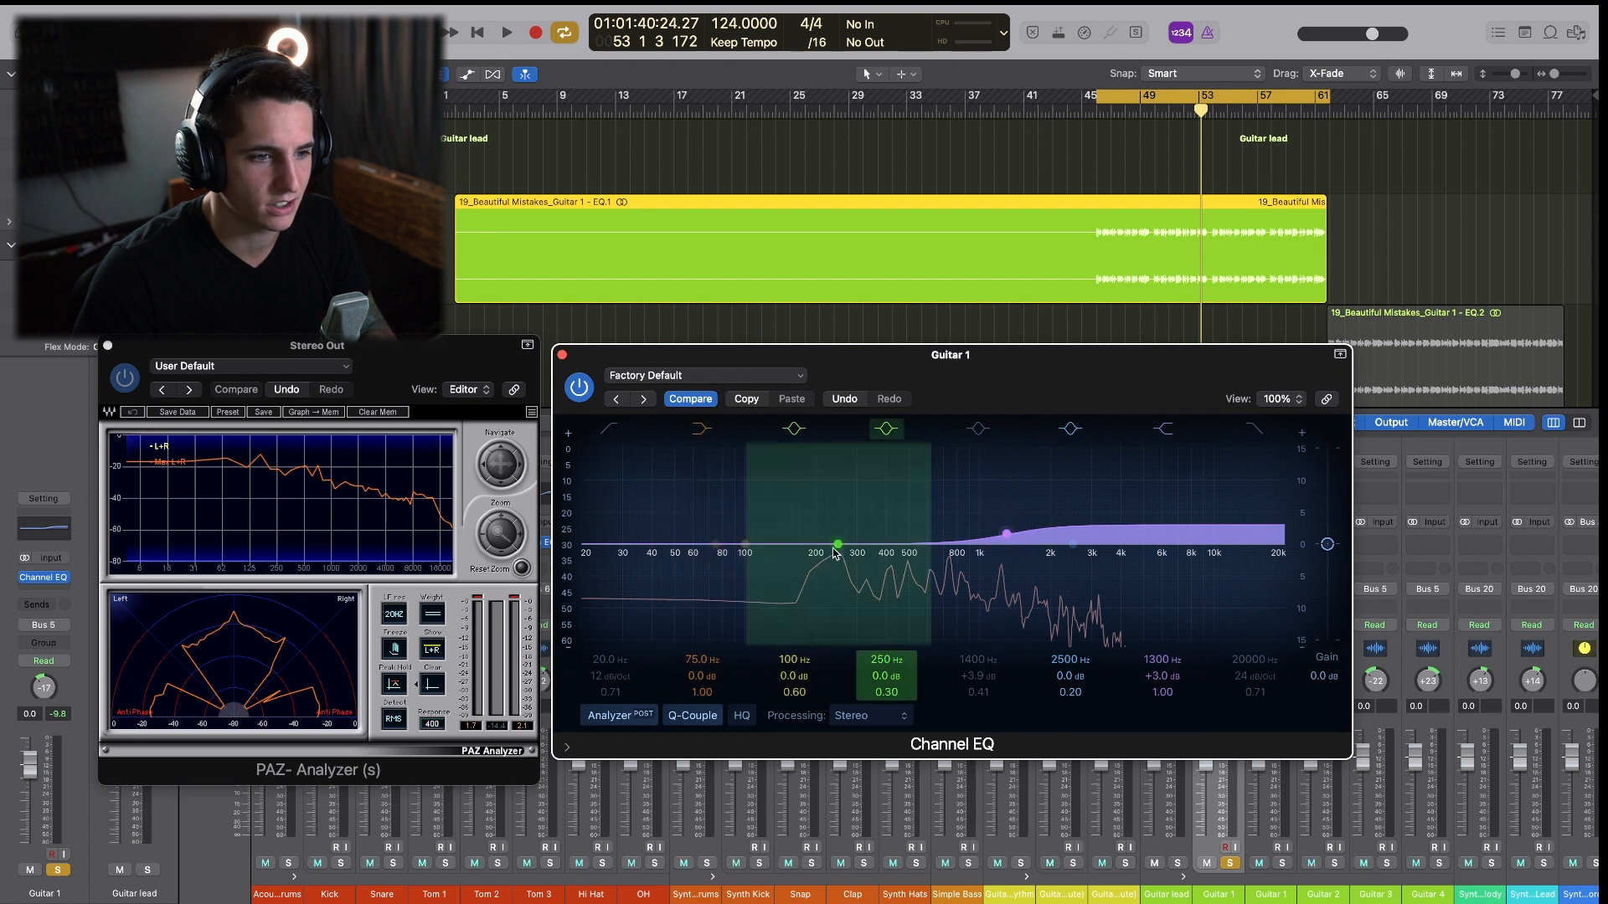
{"action": "left_click_drag", "start_coordinate": [717, 541], "coordinate": [963, 561]}
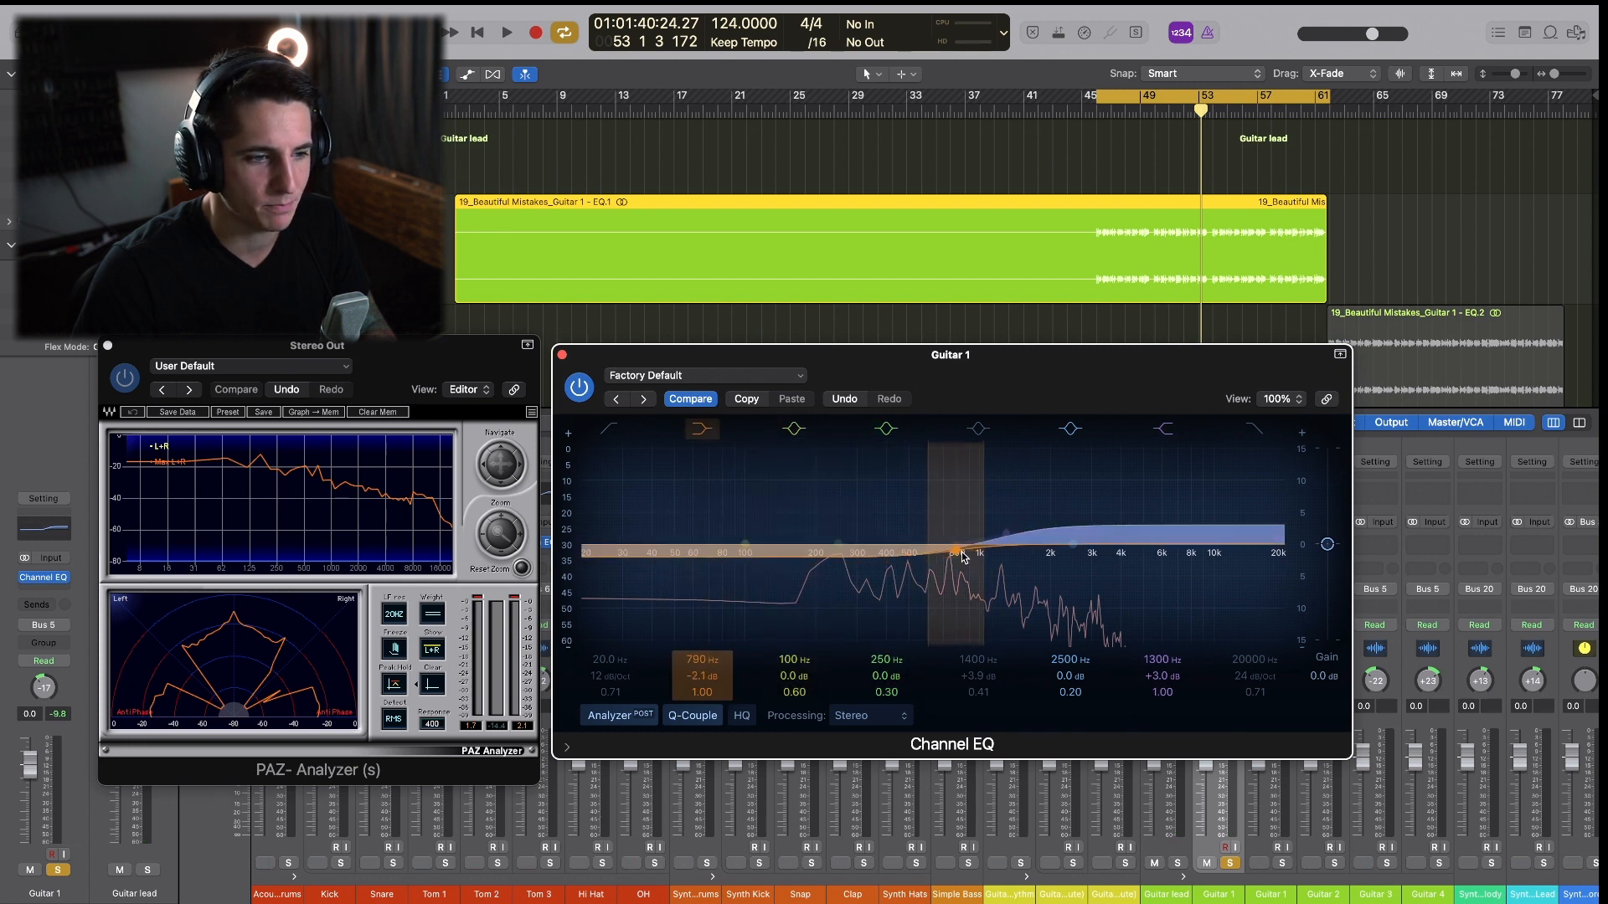
{"action": "left_click_drag", "start_coordinate": [963, 555], "coordinate": [965, 555]}
Set Guitar 1's high shelf to +2.0 dB at 1290 Hz during playback.
{"action": "left_click_drag", "start_coordinate": [1024, 389], "coordinate": [1122, 379]}
{"action": "key", "text": "space"}
{"action": "left_click_drag", "start_coordinate": [1081, 515], "coordinate": [1071, 535]}
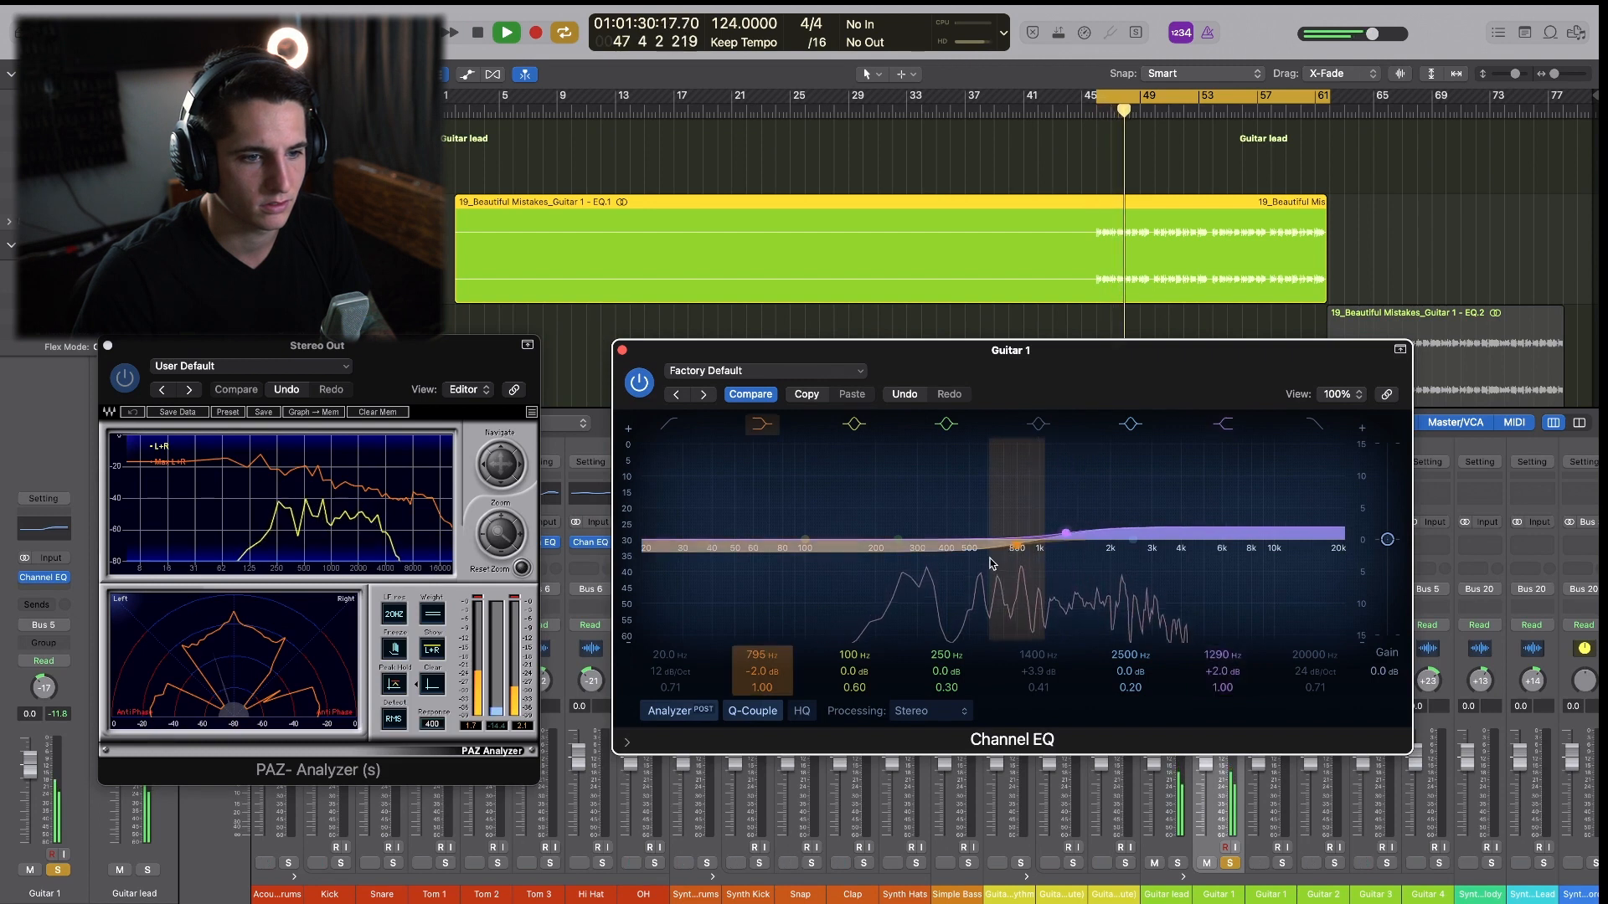
Compare Guitar 1 with and without its EQ by bypassing the Channel EQ and re-enabling it.
{"action": "left_click_drag", "start_coordinate": [966, 369], "coordinate": [973, 361]}
{"action": "left_click", "coordinate": [646, 375]}
{"action": "left_click_drag", "start_coordinate": [653, 379], "coordinate": [657, 400]}
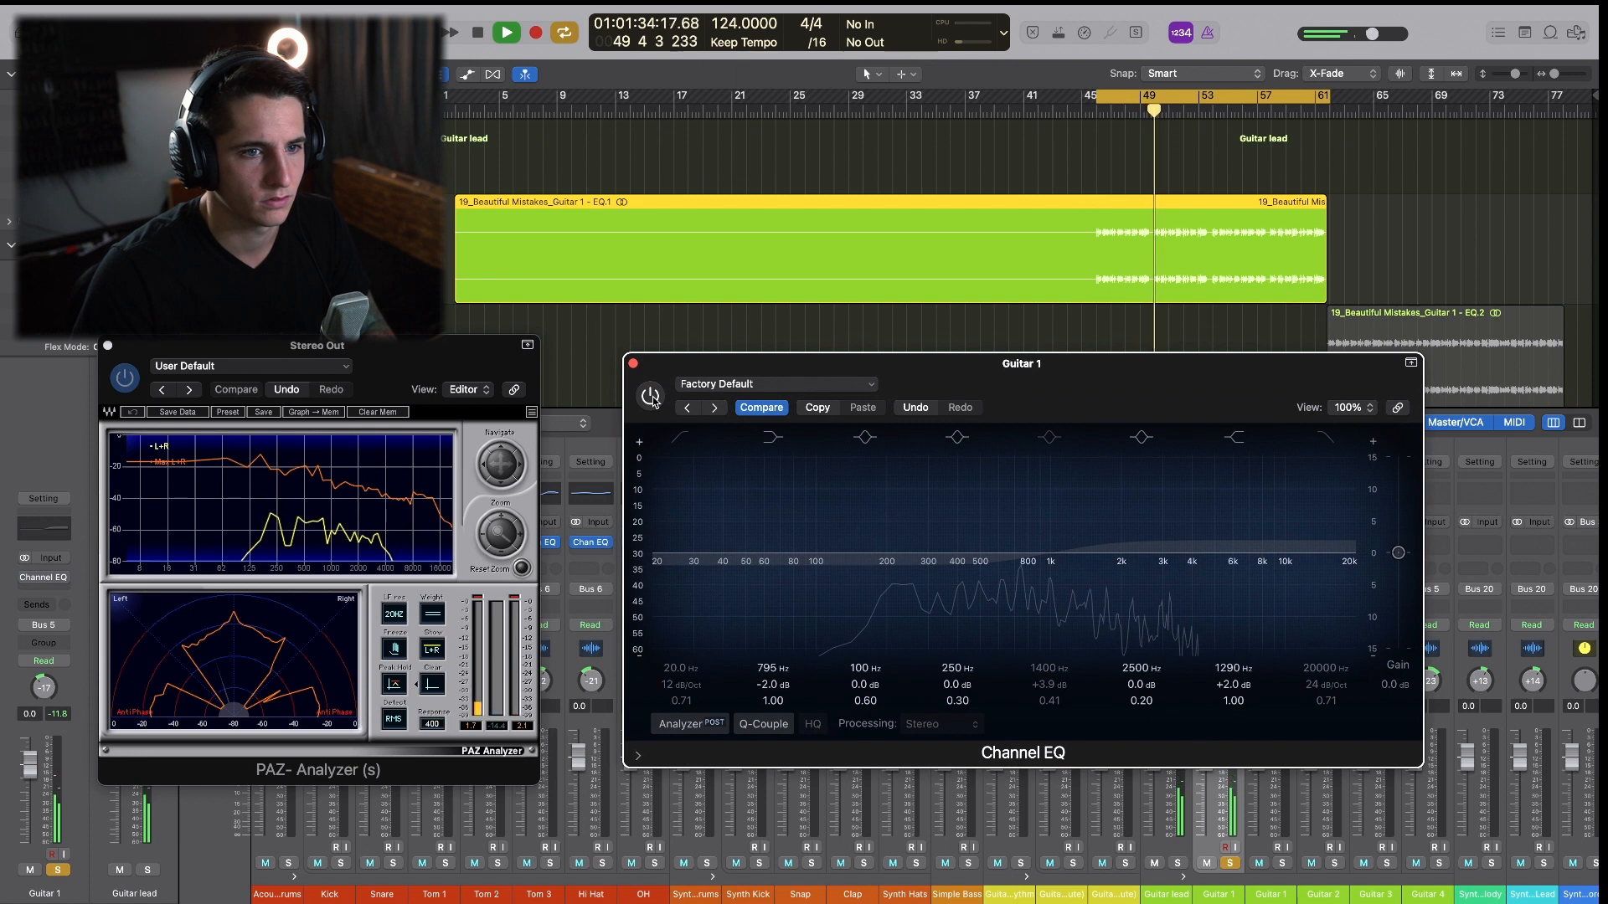
{"action": "left_click", "coordinate": [651, 397]}
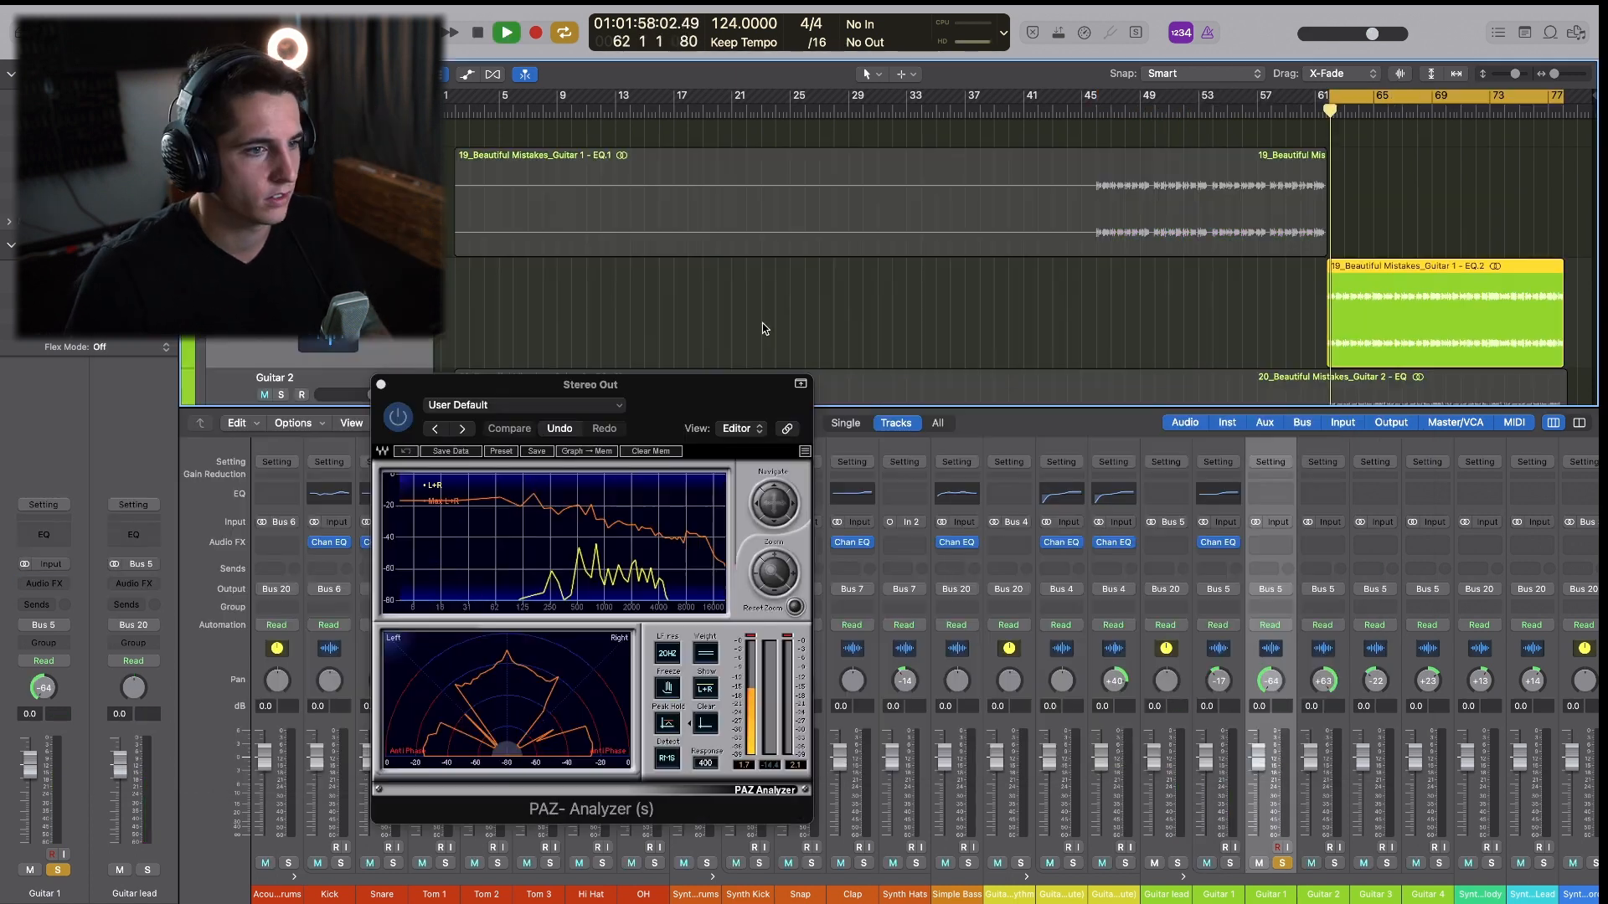
Copy the Channel EQ to the second Guitar 1 track, moving the PAZ Analyzer window out of the way.
{"action": "left_click_drag", "start_coordinate": [586, 432], "coordinate": [516, 121]}
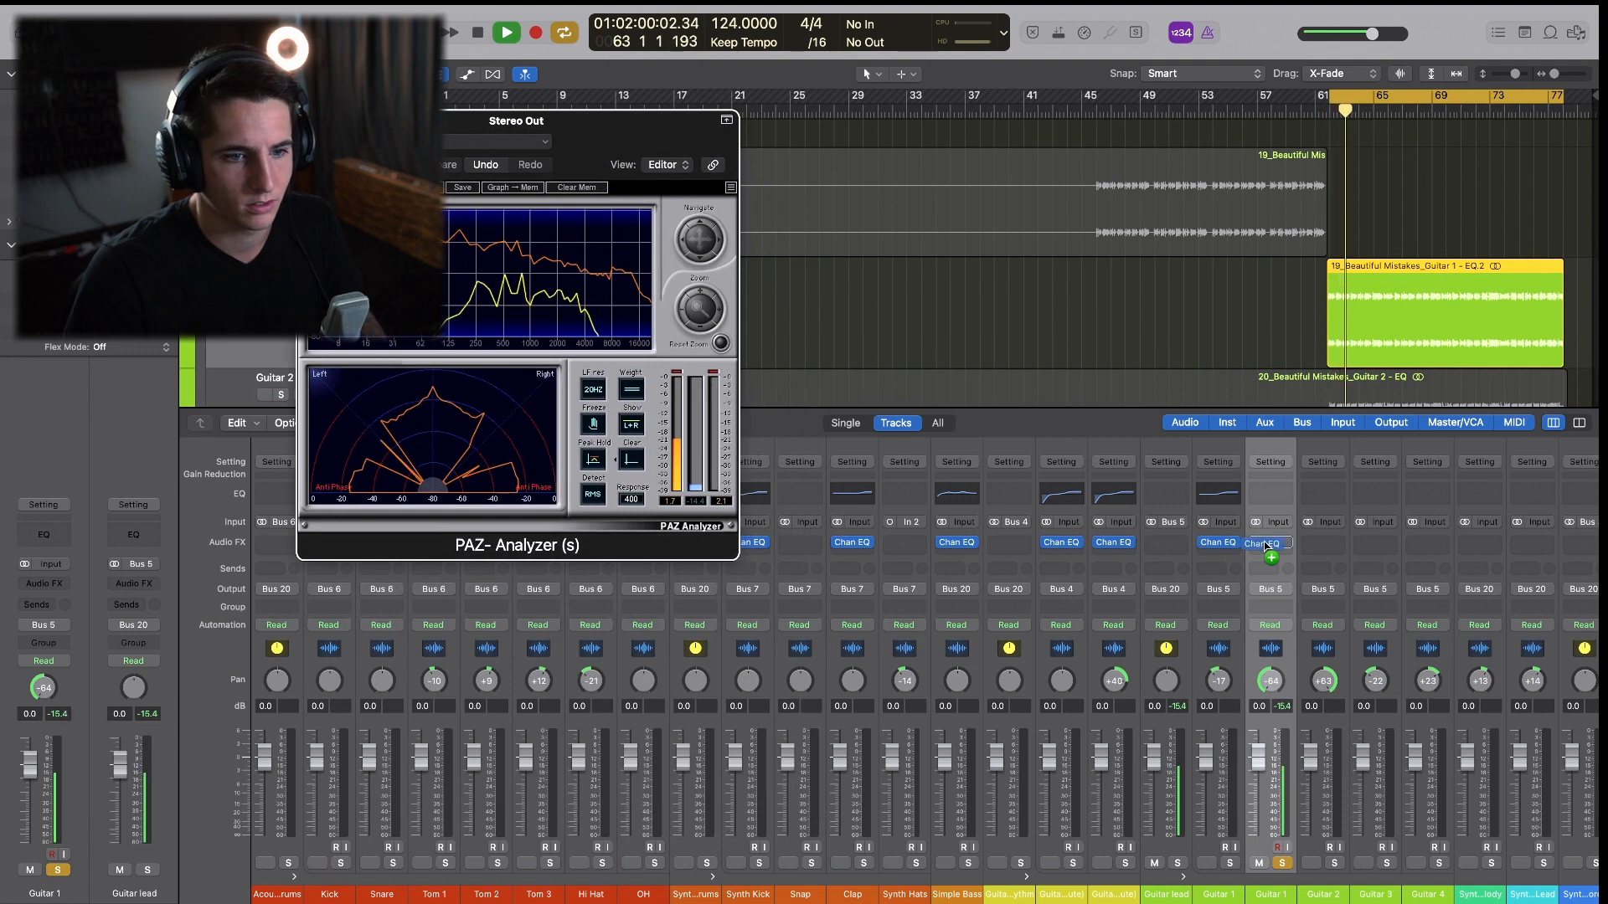
{"action": "scroll", "coordinate": [1088, 284], "scroll_direction": "down", "scroll_amount": 4}
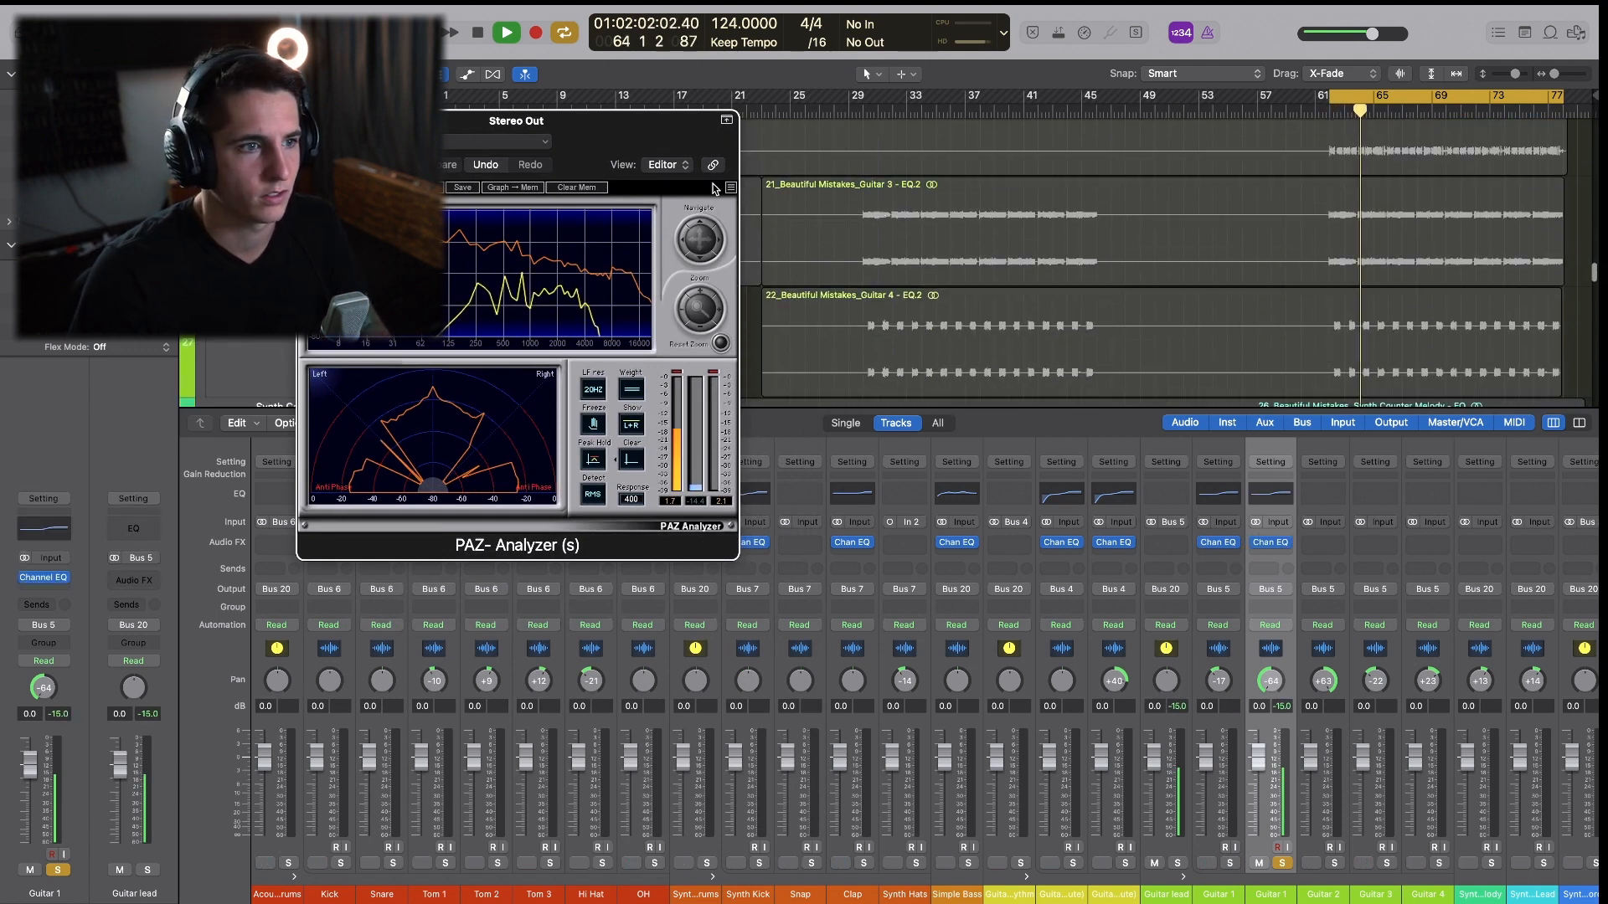
{"action": "left_click_drag", "start_coordinate": [597, 137], "coordinate": [871, 305]}
Solo Guitar 2 in place of the second Guitar 1 track and copy the Channel EQ to it.
{"action": "key", "text": "Down"}
{"action": "key", "text": "s"}
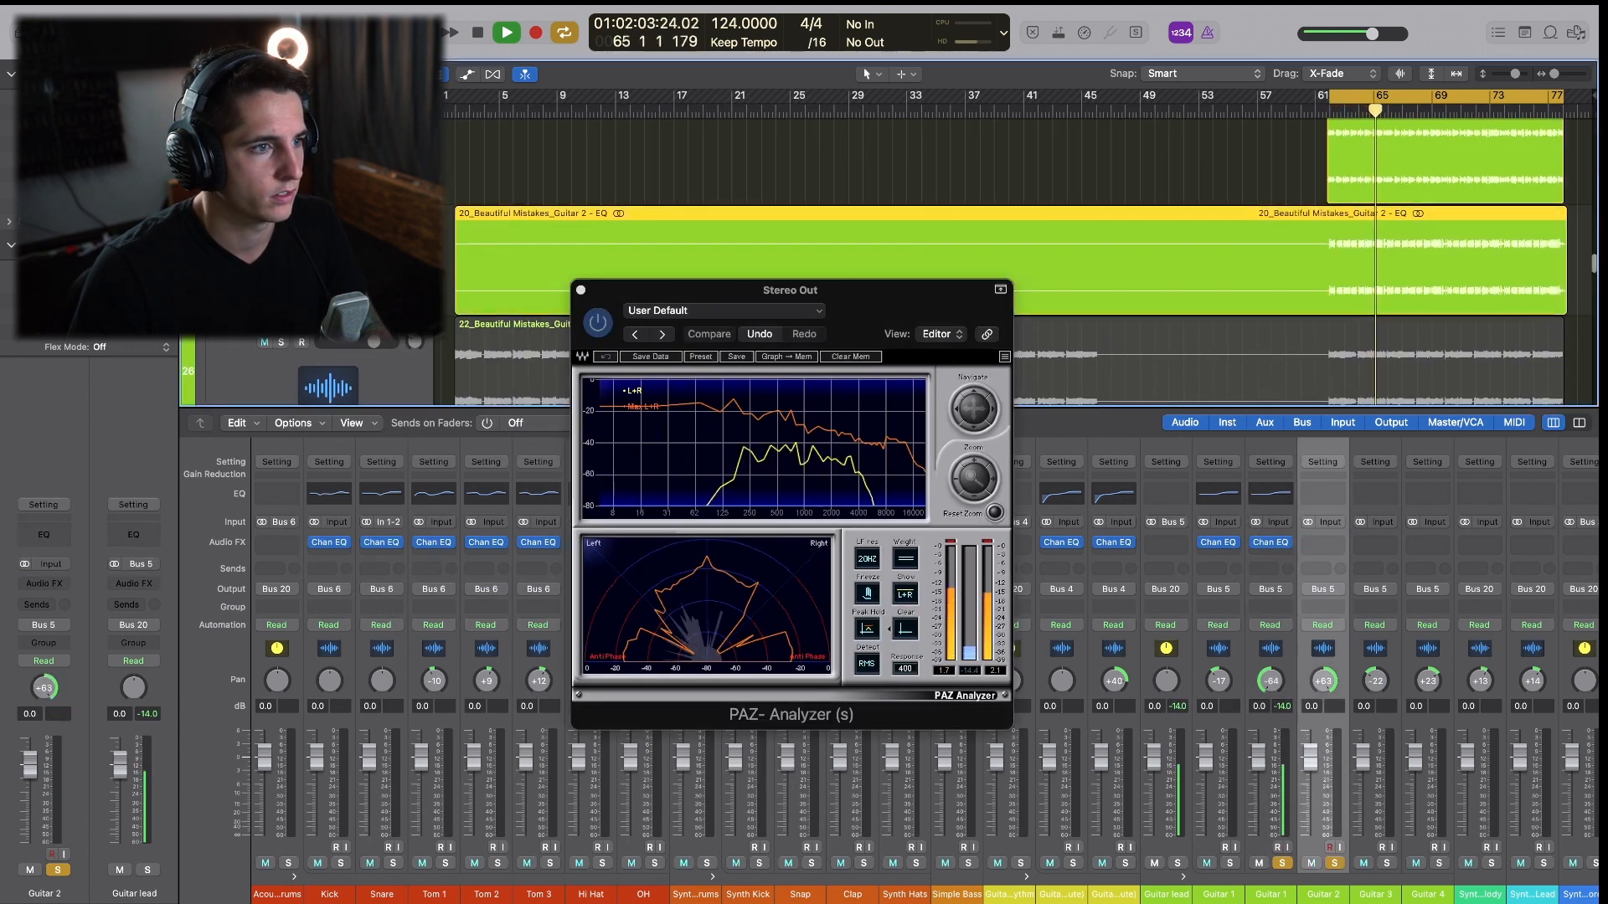
{"action": "key", "text": "Up"}
{"action": "key", "text": "s"}
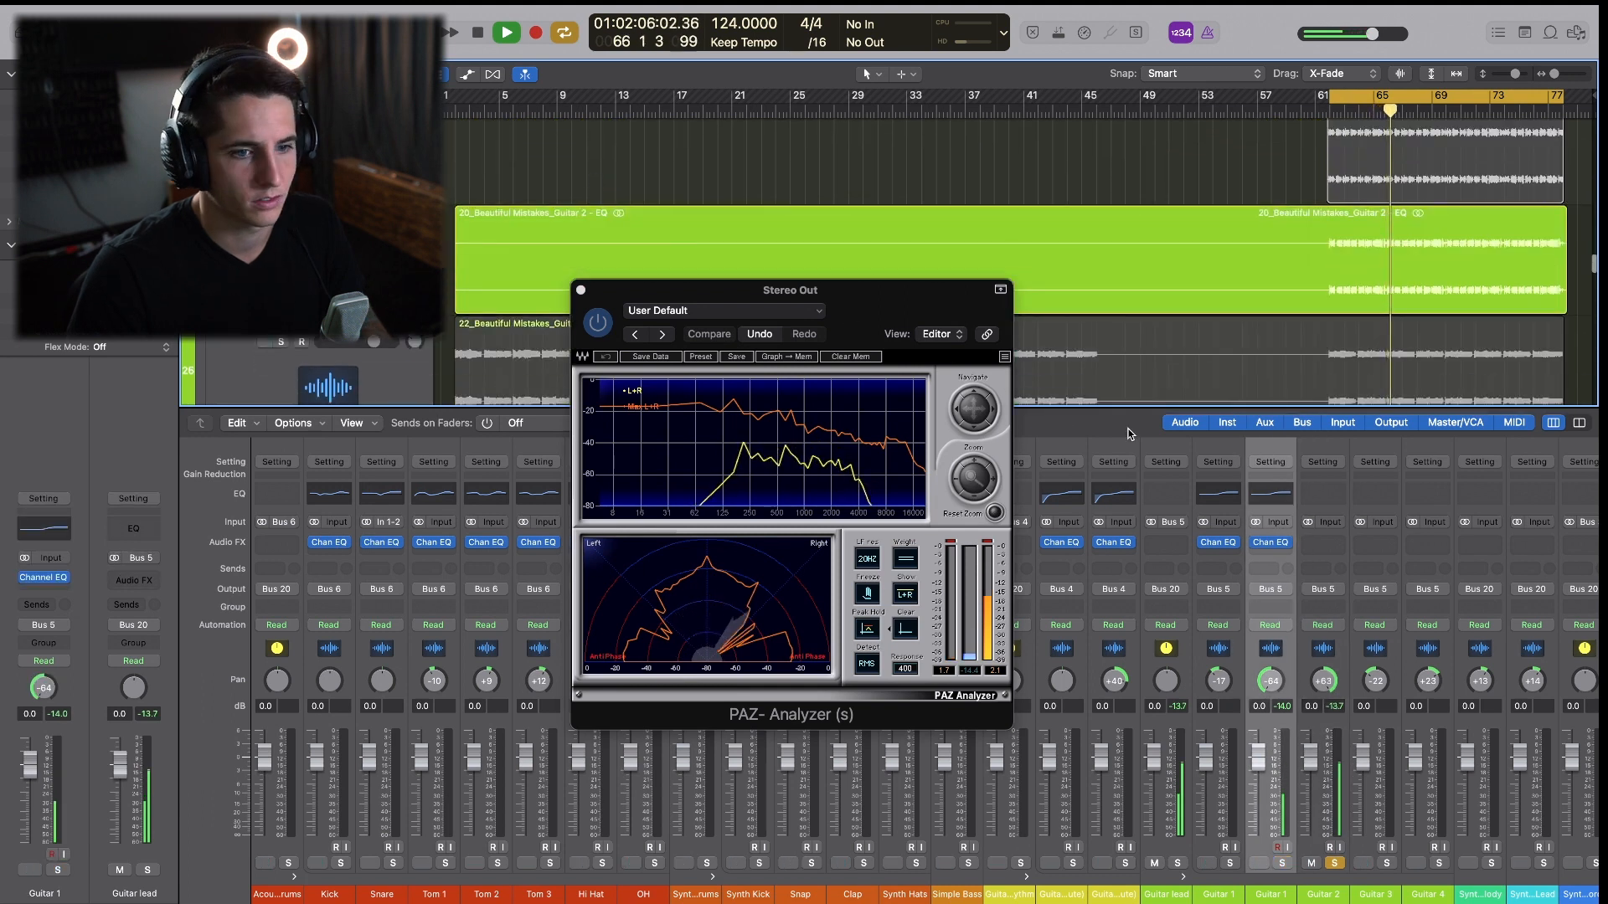
{"action": "left_click_drag", "start_coordinate": [1279, 552], "coordinate": [1325, 546]}
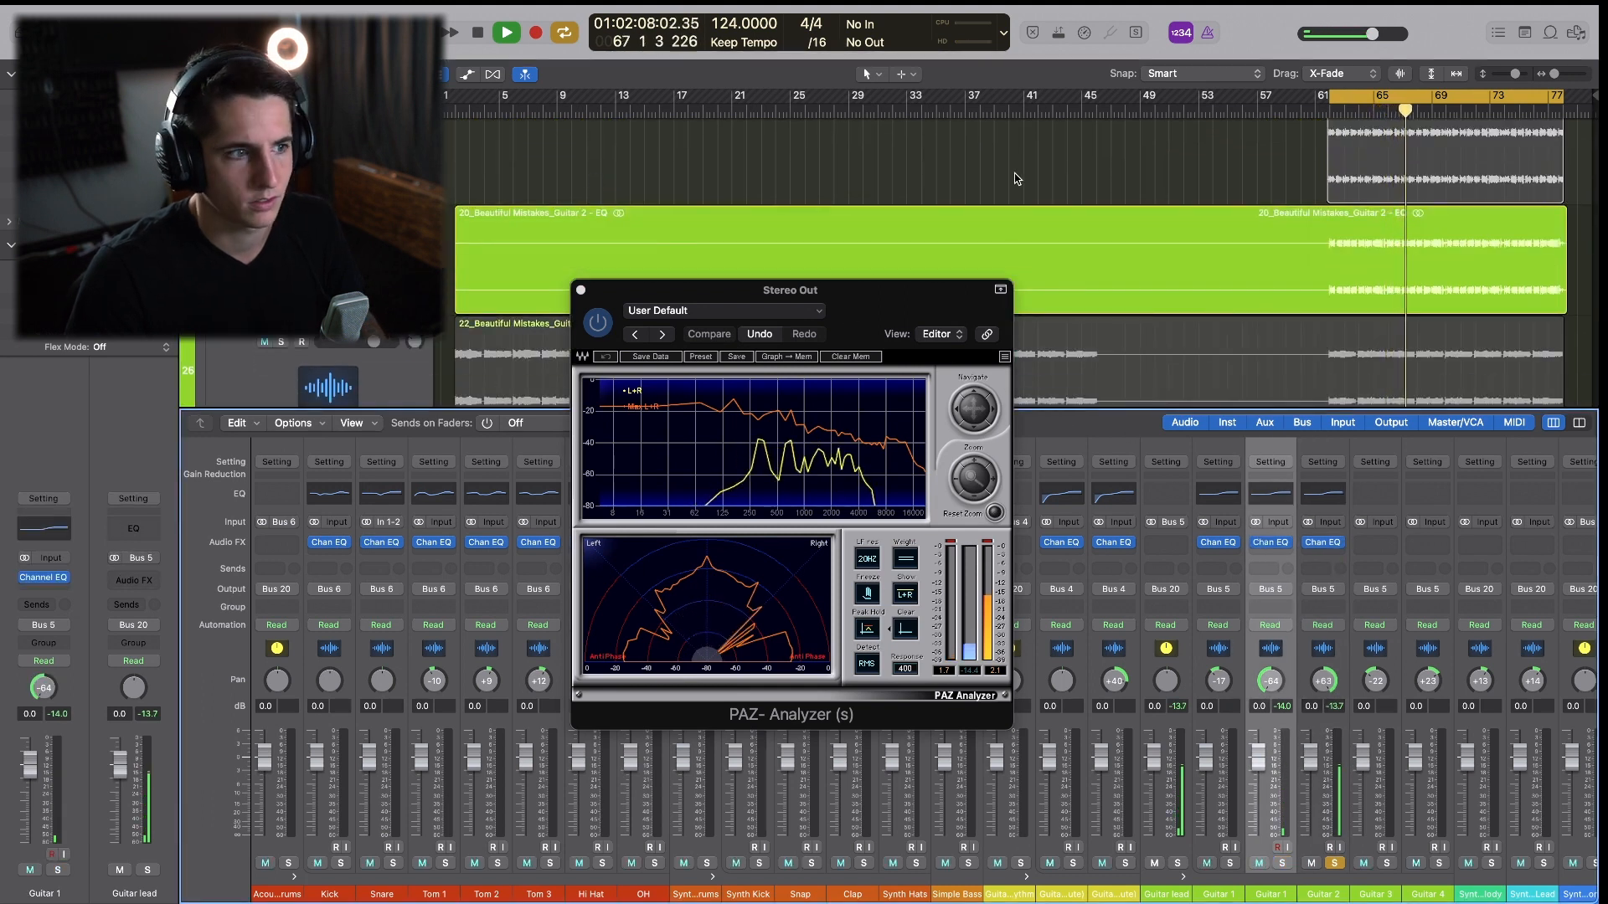
Solo only the Guitar 3 track, releasing the solo on the second Guitar 1 and Guitar 2 tracks.
{"action": "scroll", "coordinate": [489, 301], "scroll_direction": "down", "scroll_amount": 2}
{"action": "key", "text": "s"}
{"action": "left_click", "coordinate": [377, 298]}
{"action": "key", "text": "s"}
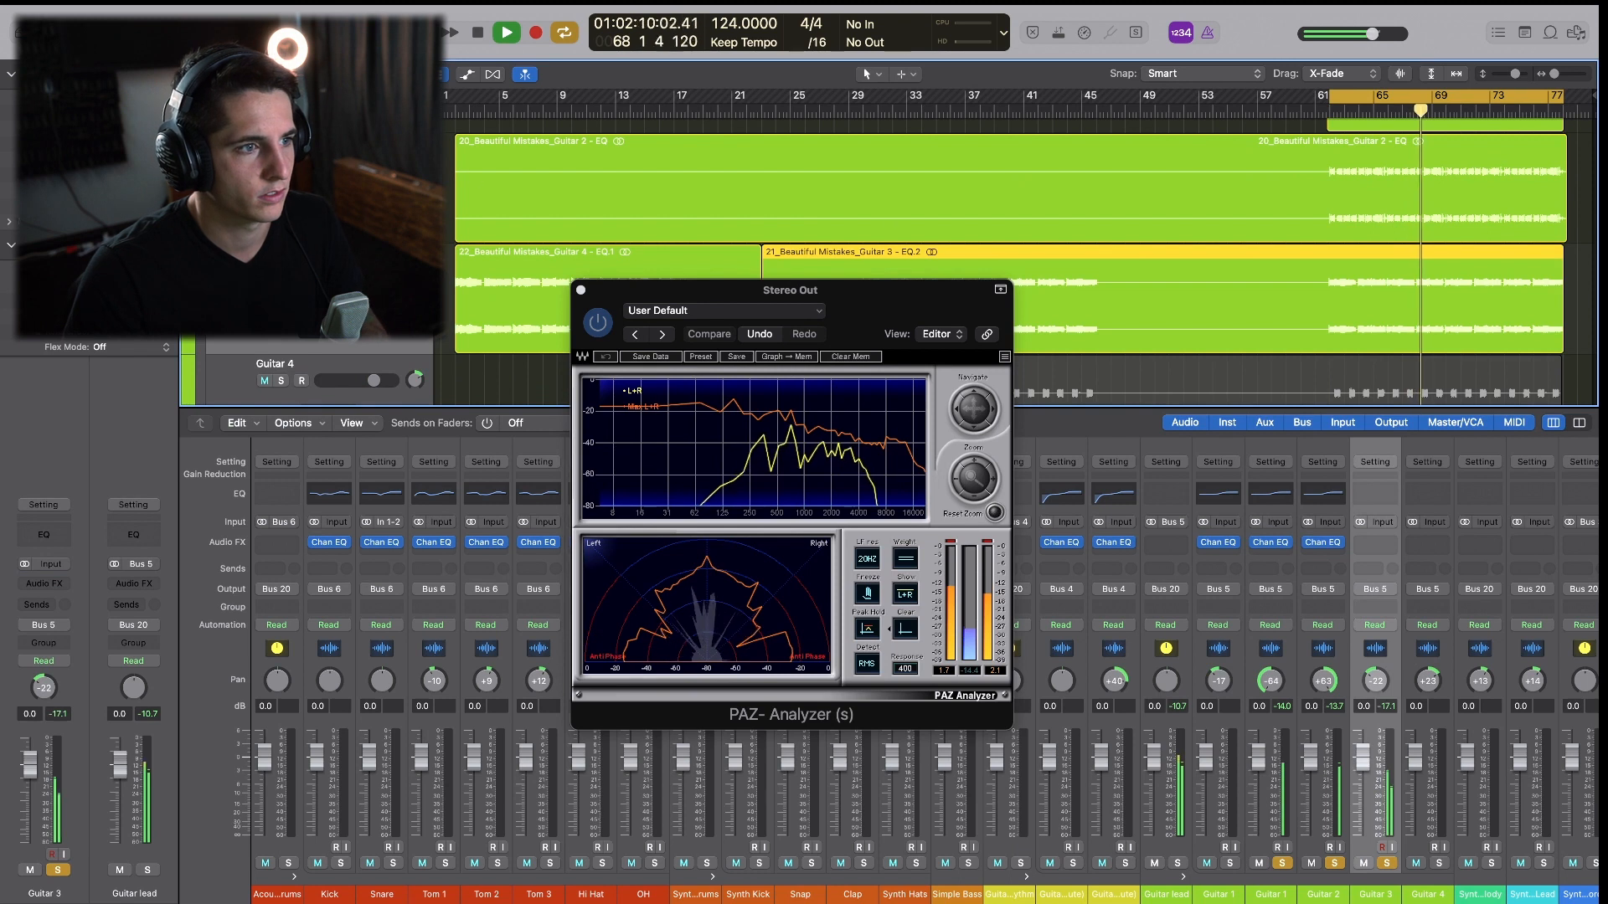
{"action": "scroll", "coordinate": [1005, 251], "scroll_direction": "up", "scroll_amount": 4}
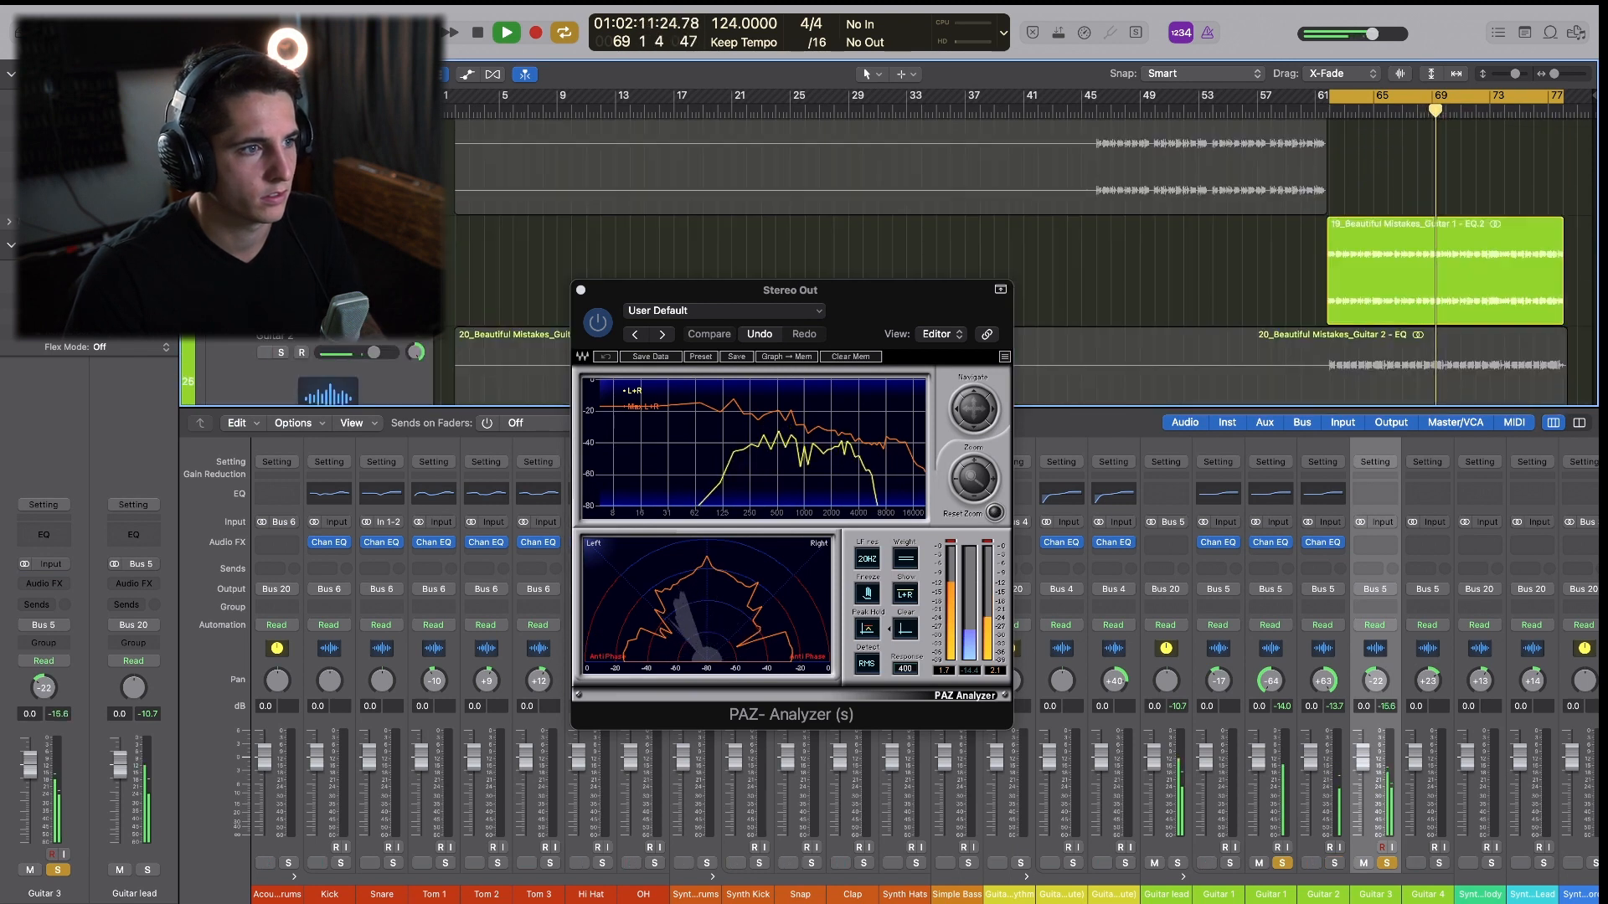
{"action": "scroll", "coordinate": [1005, 252], "scroll_direction": "down", "scroll_amount": 5}
{"action": "left_click_drag", "start_coordinate": [608, 294], "coordinate": [633, 257]}
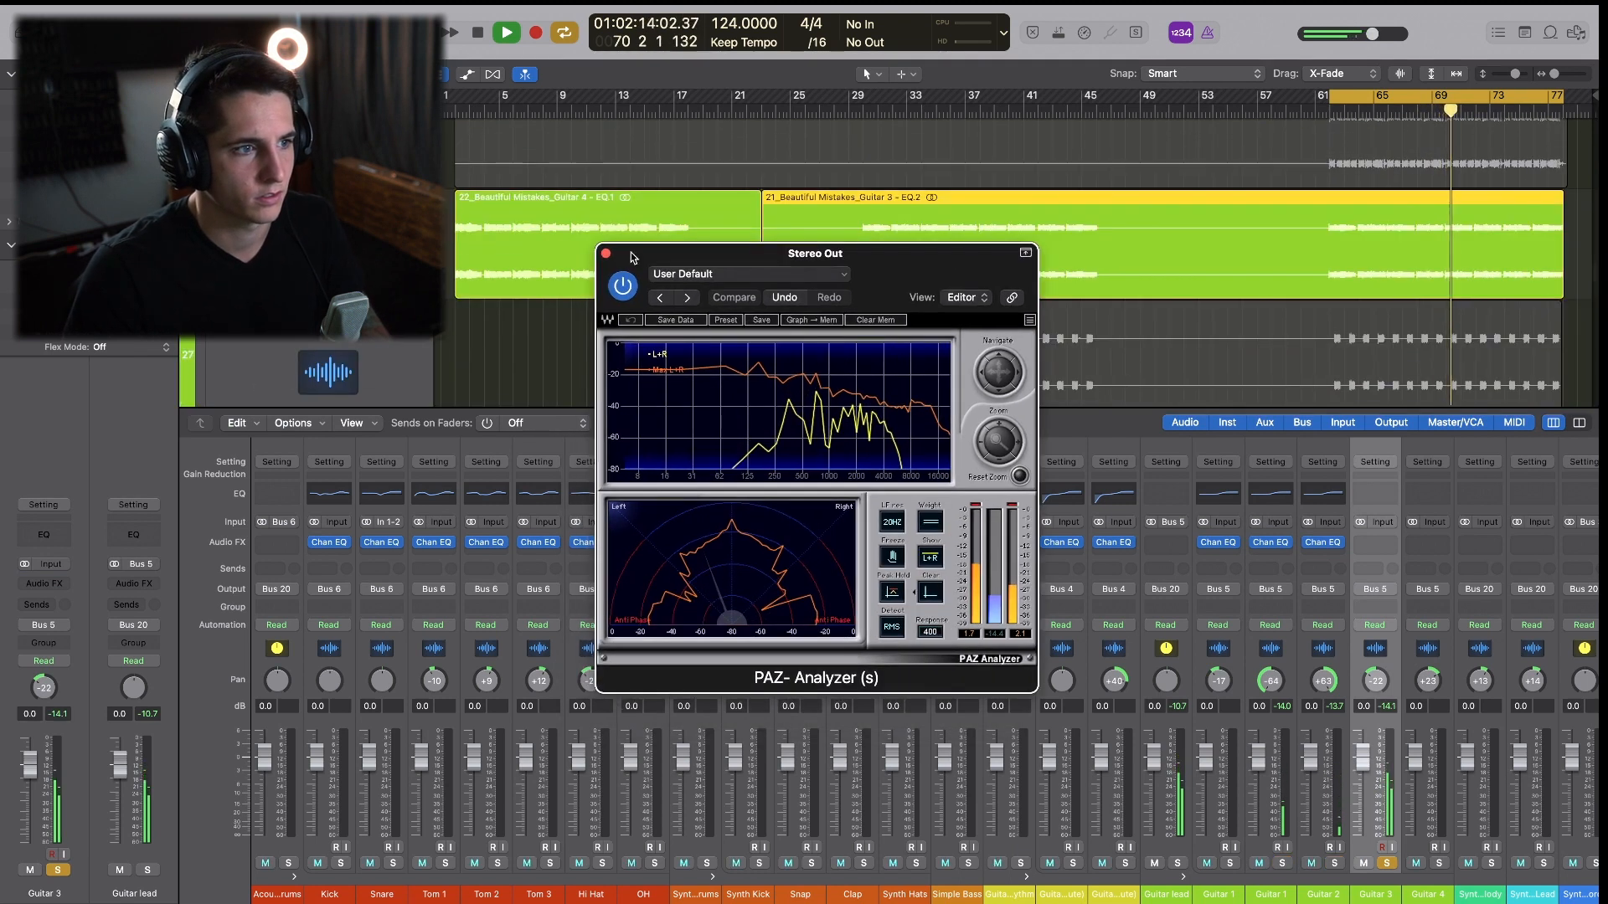
Copy the Channel EQ to Guitar 3, stop playback, and close the EQ and PAZ Analyzer windows.
{"action": "left_click_drag", "start_coordinate": [1378, 545], "coordinate": [1378, 541]}
{"action": "left_click", "coordinate": [1378, 545]}
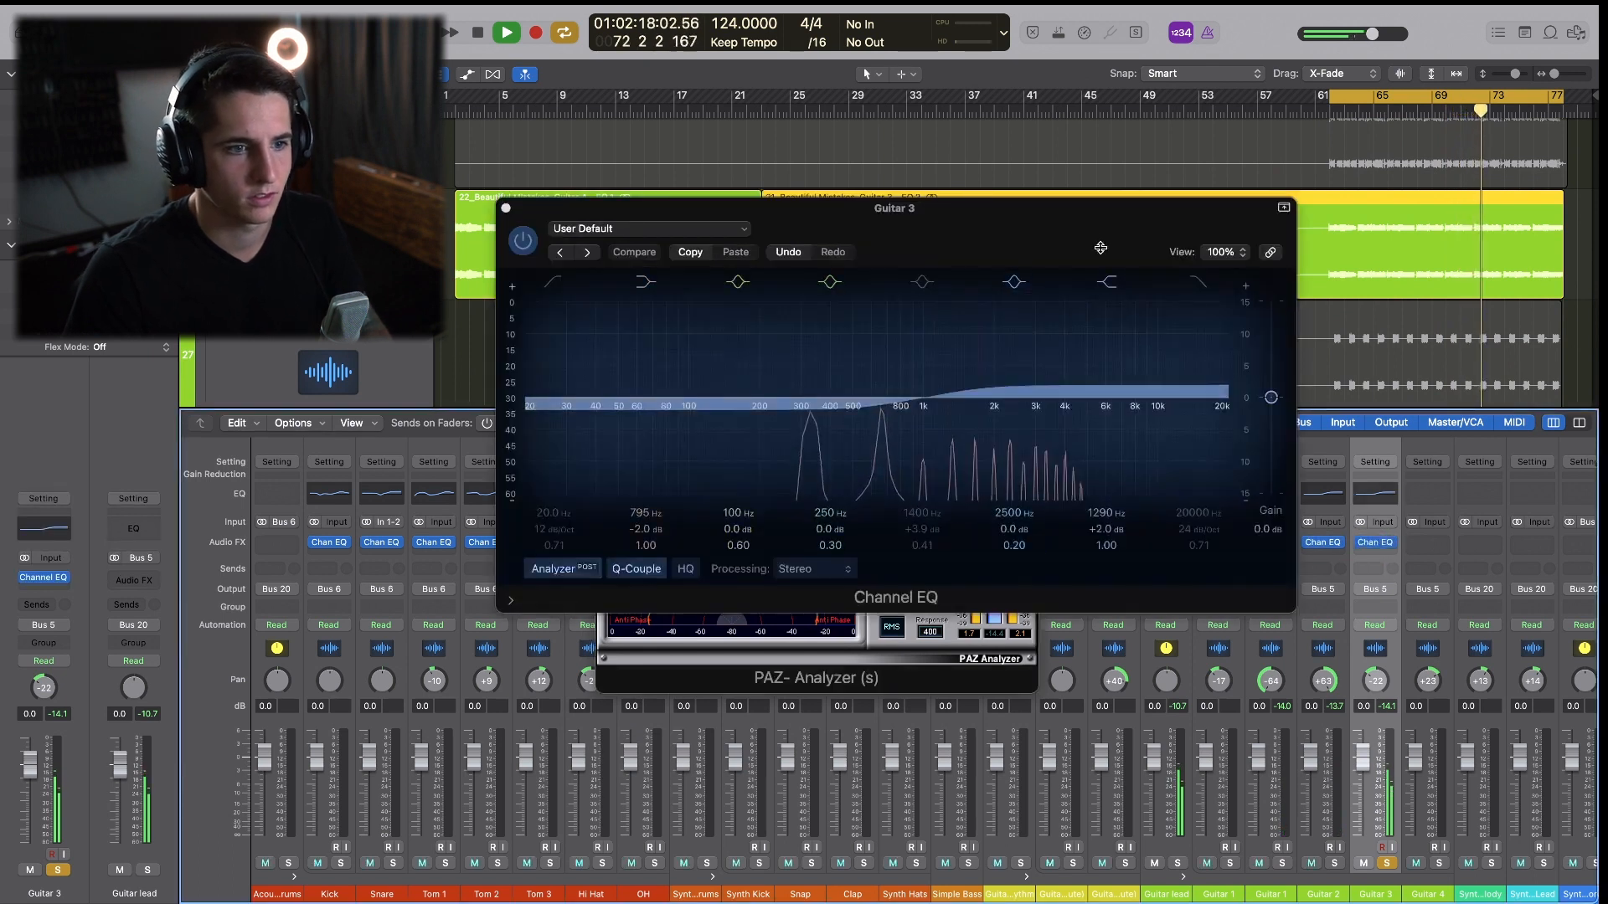
{"action": "left_click", "coordinate": [528, 206]}
{"action": "key", "text": "space"}
{"action": "left_click_drag", "start_coordinate": [897, 294], "coordinate": [961, 313]}
{"action": "scroll", "coordinate": [529, 241], "scroll_direction": "down", "scroll_amount": 1}
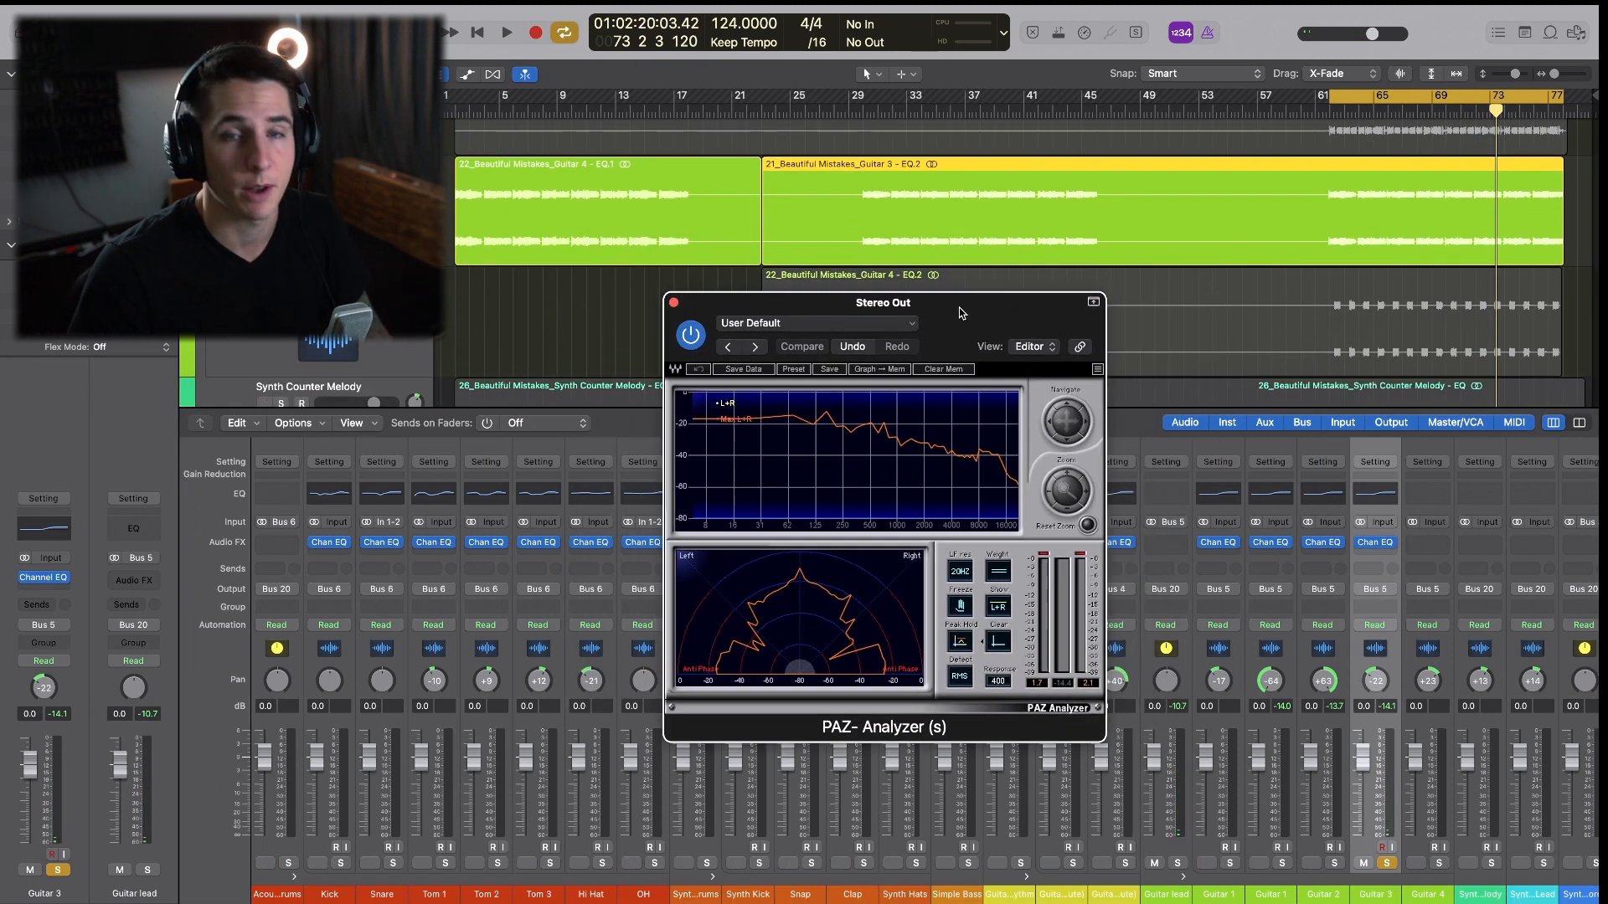
{"action": "left_click", "coordinate": [674, 303]}
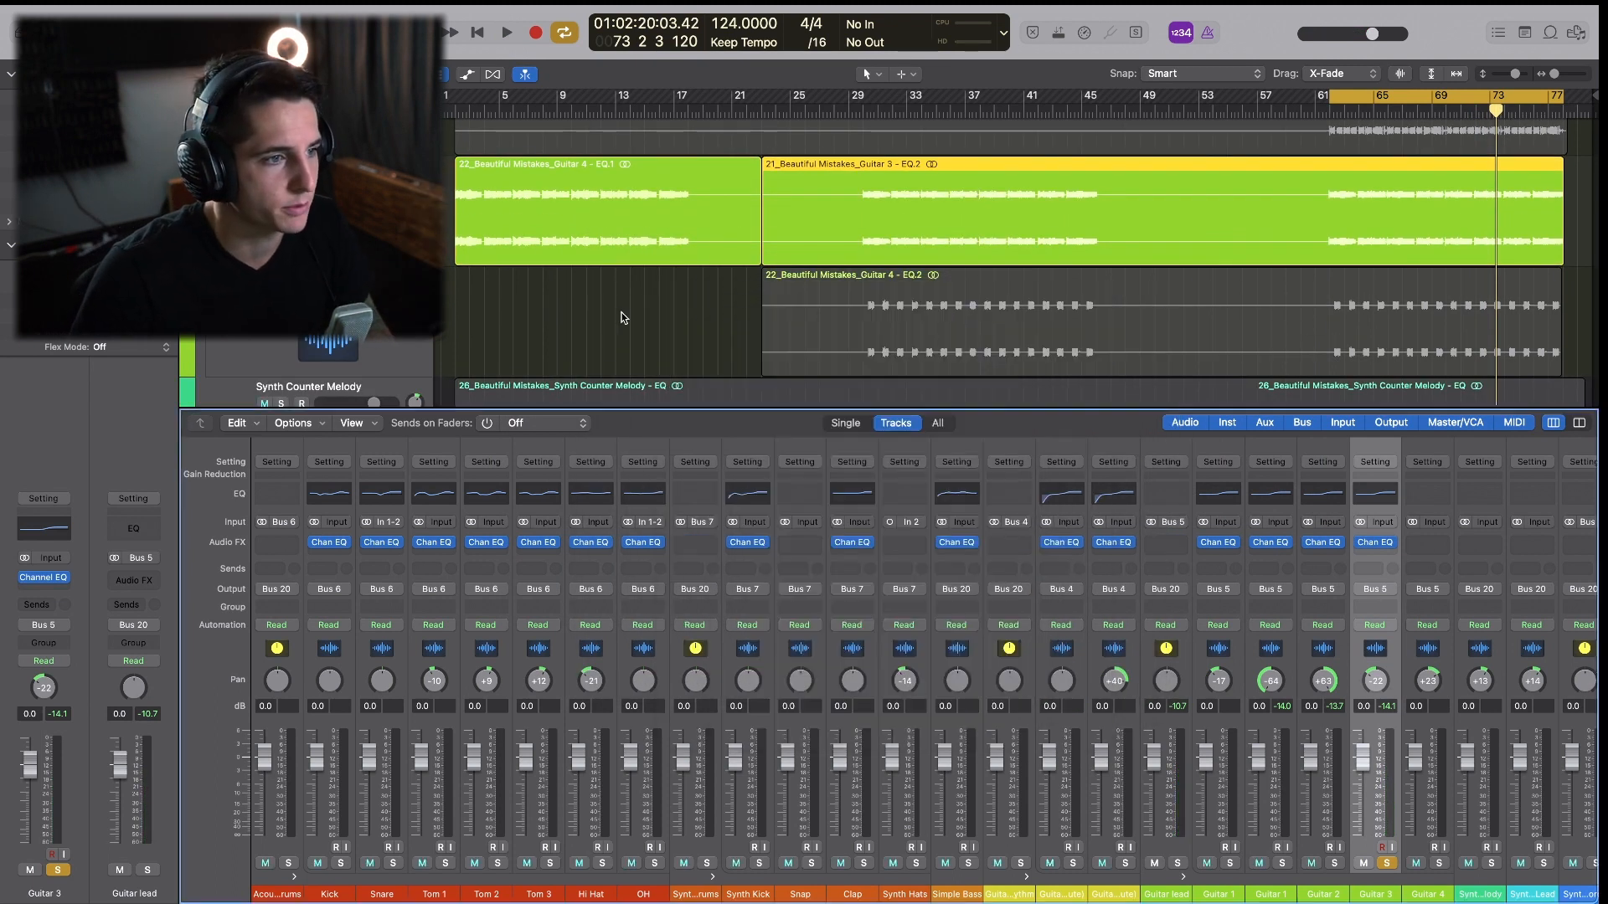
Solo Guitar 4 in place of Guitar 3 and preview its part from bar 62.
{"action": "left_click", "coordinate": [621, 316]}
{"action": "left_click", "coordinate": [402, 322]}
{"action": "left_click", "coordinate": [281, 181]}
{"action": "left_click", "coordinate": [281, 294]}
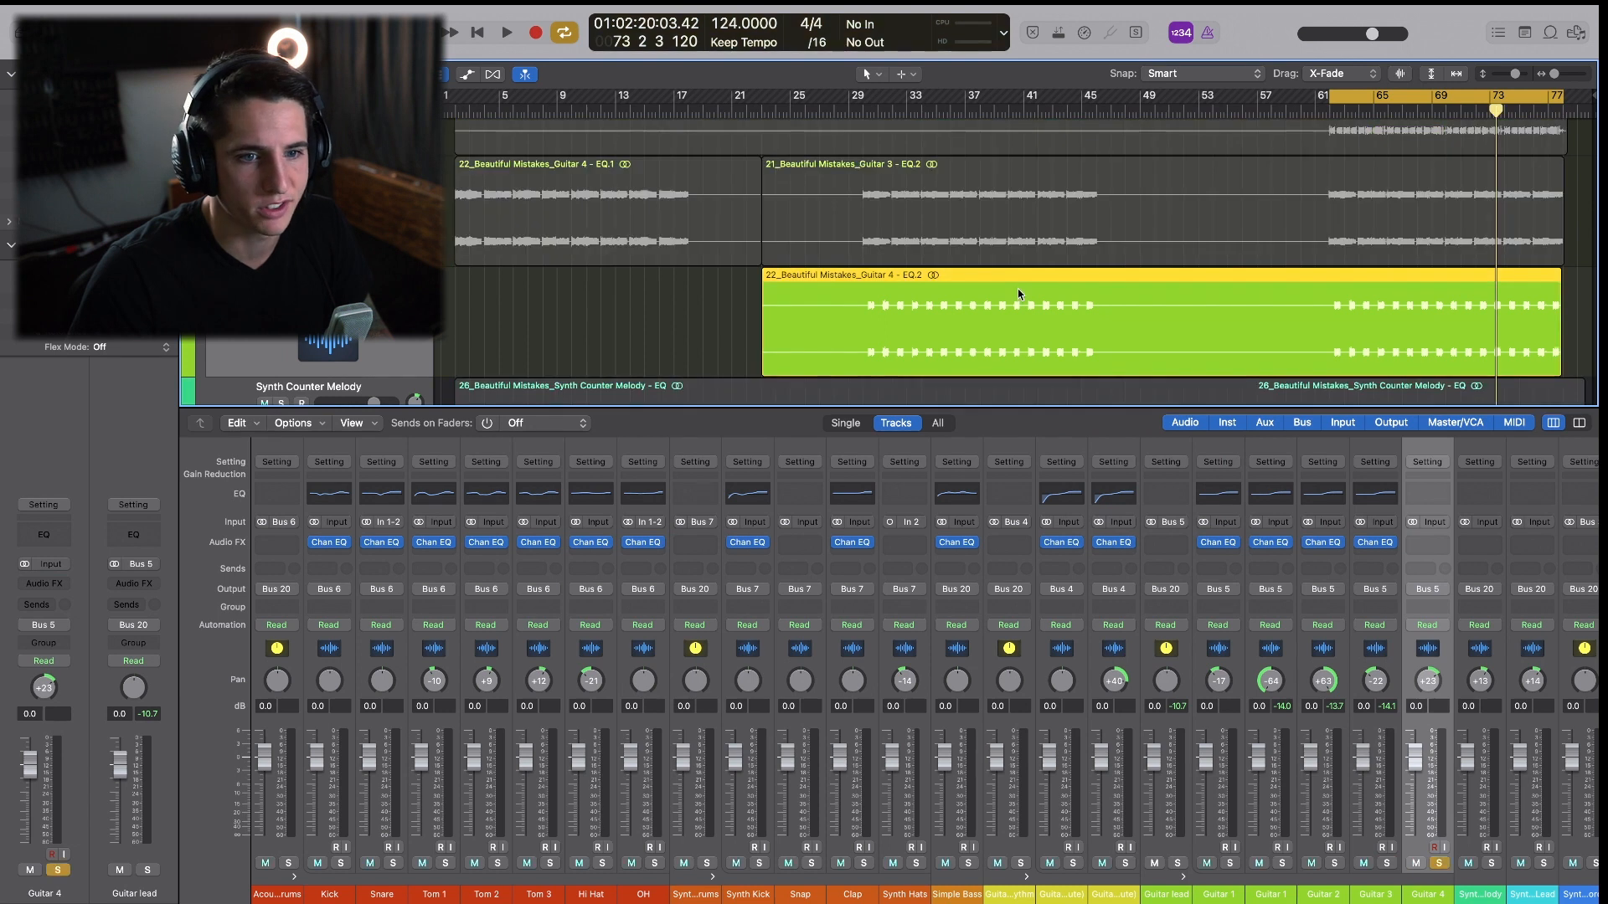
{"action": "scroll", "coordinate": [1122, 252], "scroll_direction": "down", "scroll_amount": 5}
{"action": "key", "text": "space"}
{"action": "key", "text": "space"}
{"action": "scroll", "coordinate": [1273, 218], "scroll_direction": "up", "scroll_amount": 5}
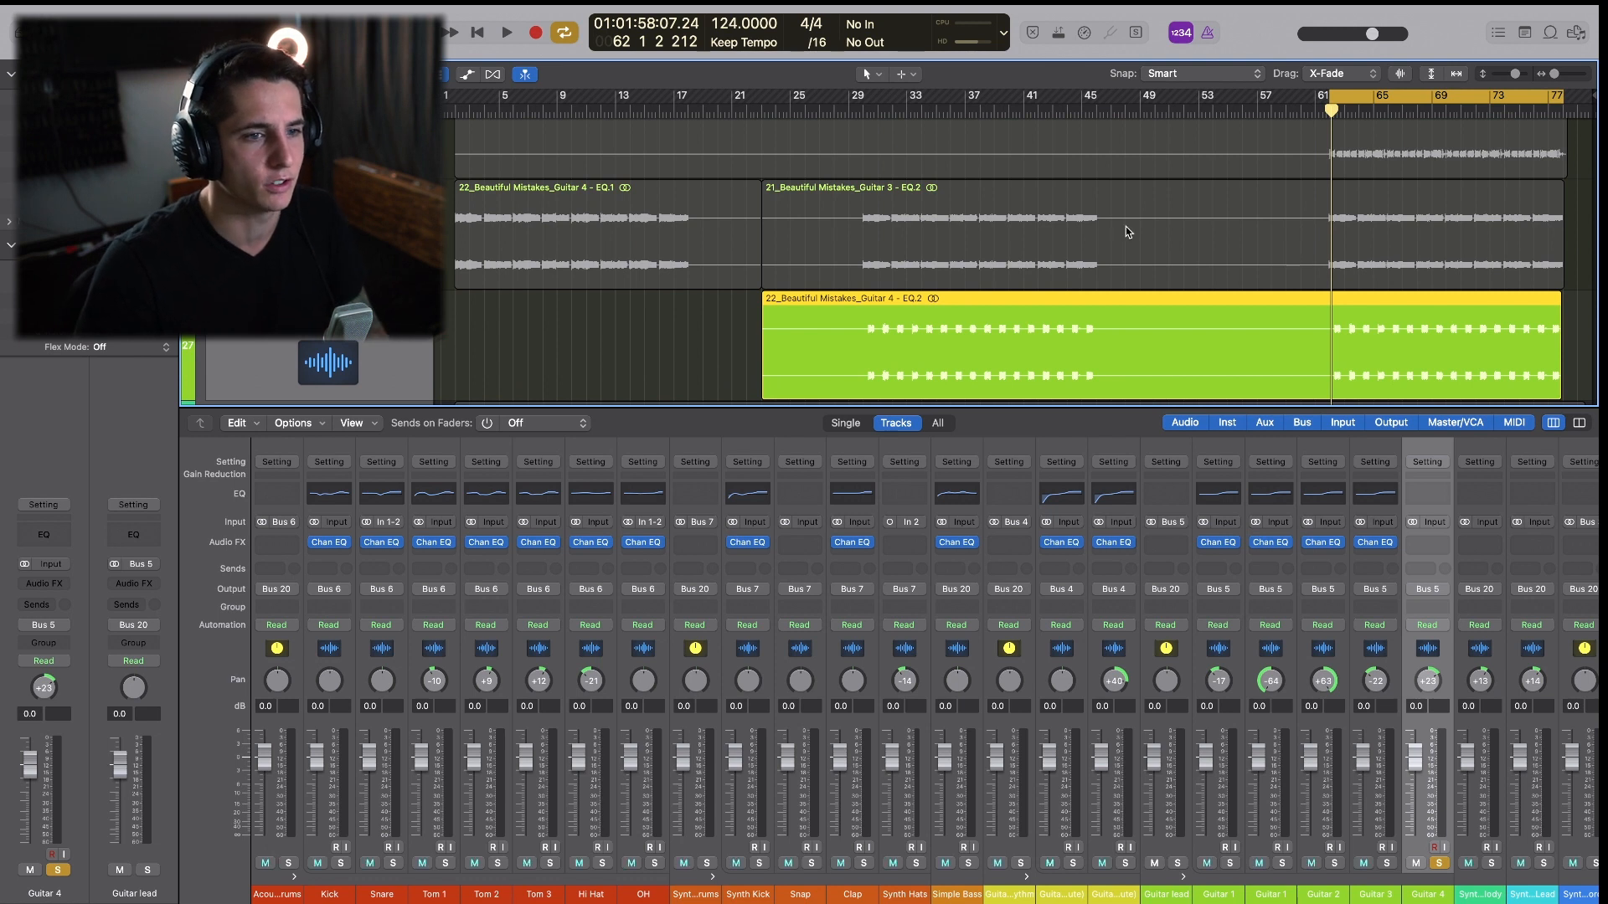
{"action": "scroll", "coordinate": [1126, 231], "scroll_direction": "down", "scroll_amount": 1}
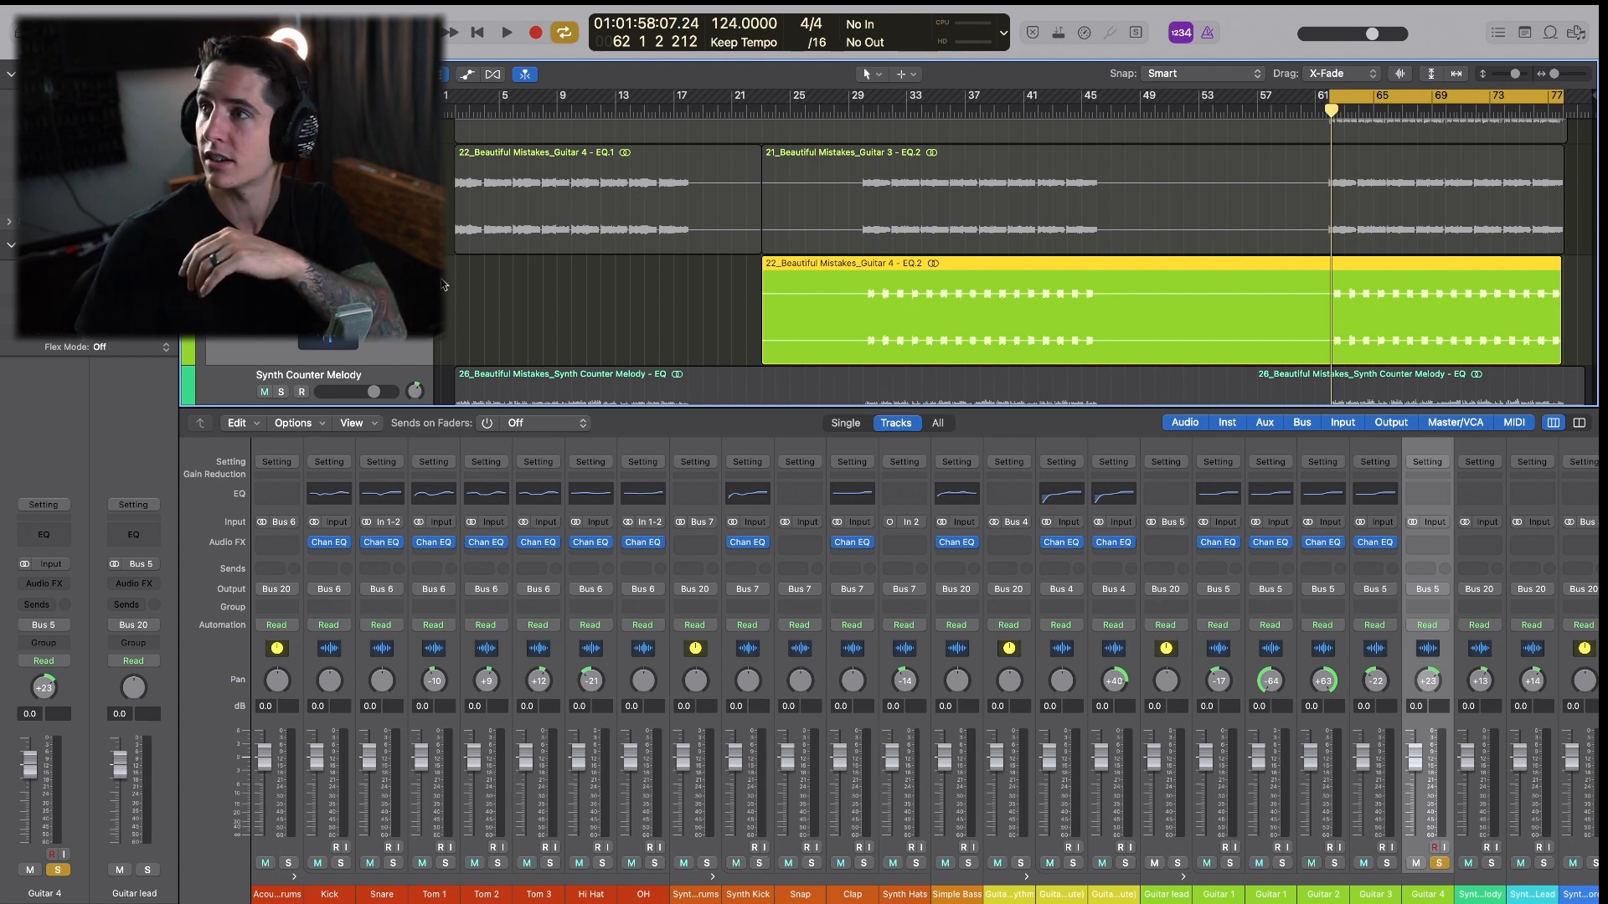
Copy Guitar 3's Channel EQ to the Guitar 4 track during playback.
{"action": "key", "text": "space"}
{"action": "left_click_drag", "start_coordinate": [1377, 546], "coordinate": [1430, 544]}
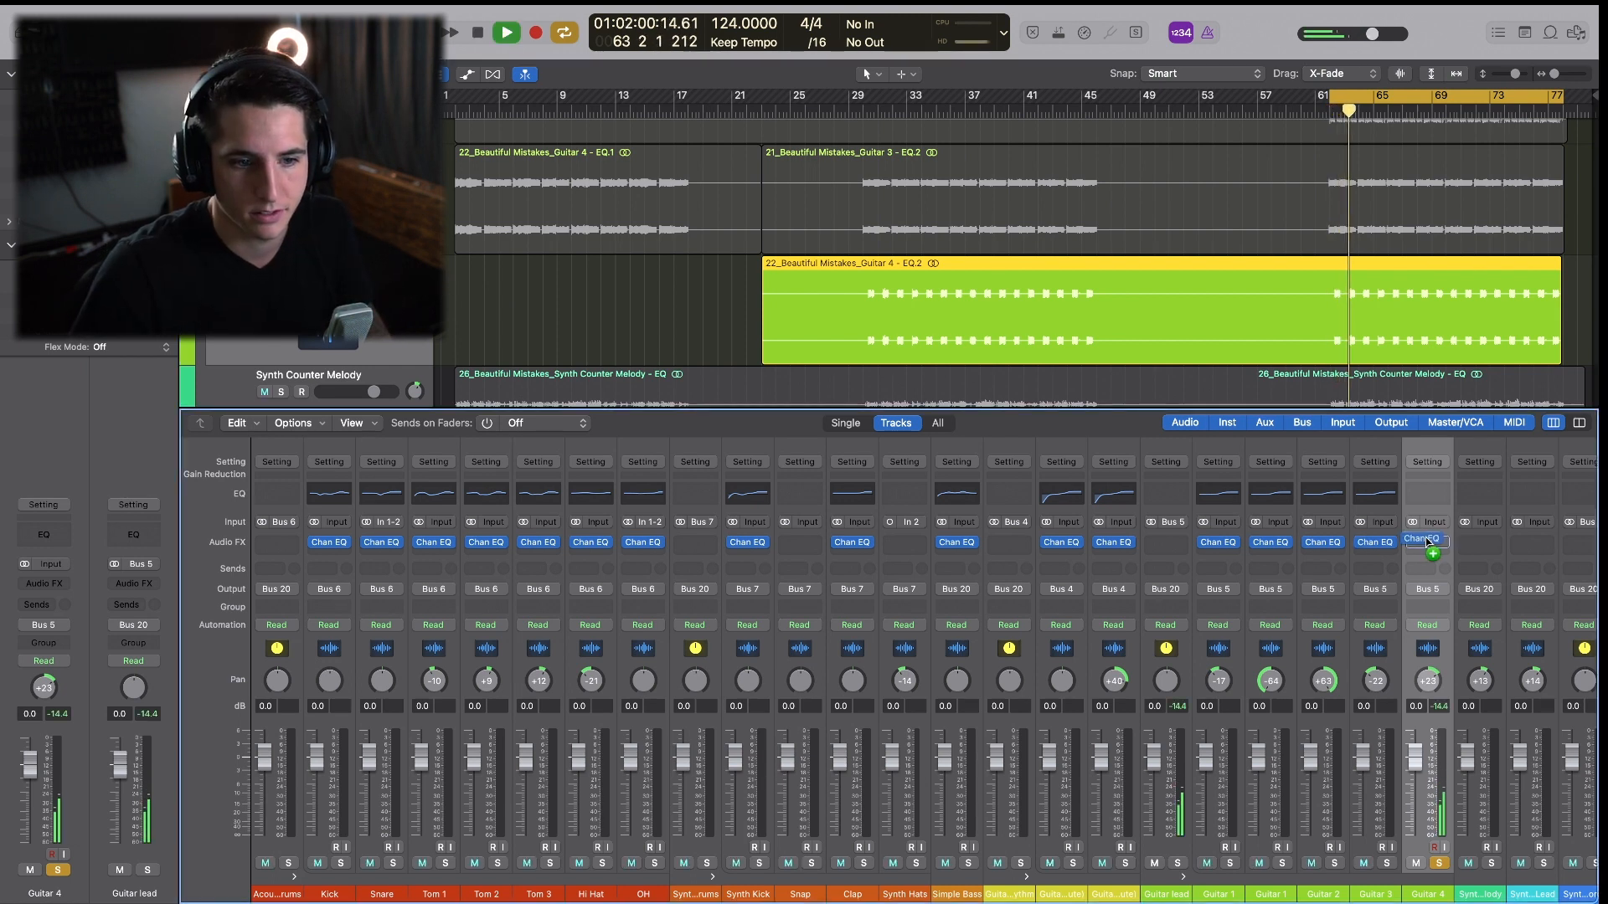
{"action": "scroll", "coordinate": [1357, 369], "scroll_direction": "down", "scroll_amount": 2}
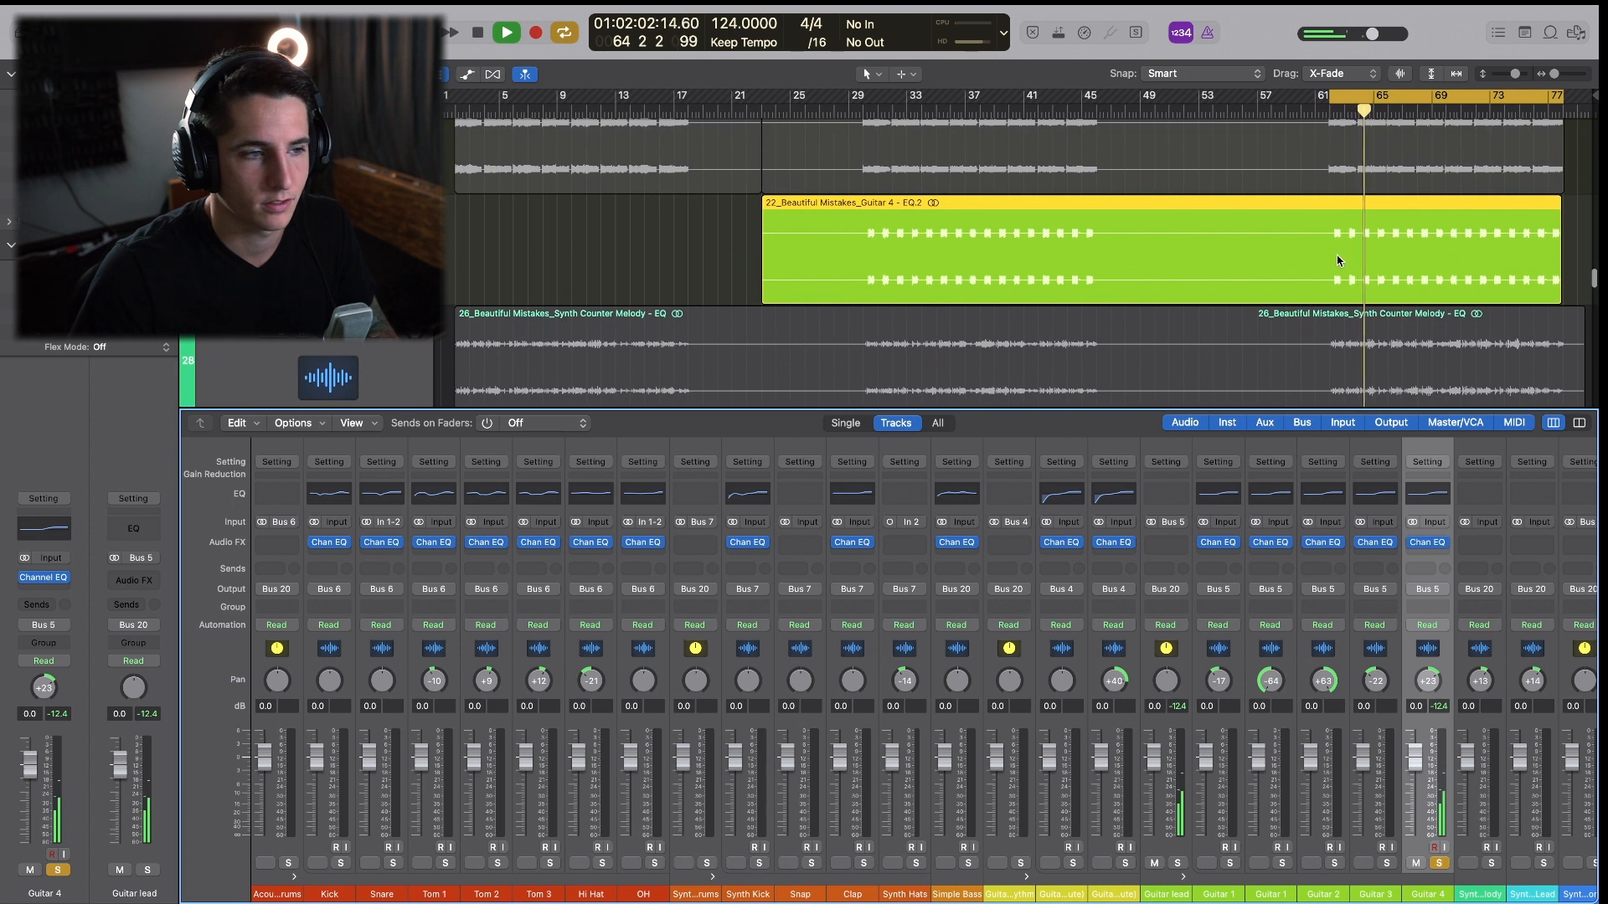
Listen to Guitar 4 within the full mix by releasing its solo, and solo it again.
{"action": "left_click", "coordinate": [261, 230]}
{"action": "key", "text": "space"}
{"action": "scroll", "coordinate": [620, 251], "scroll_direction": "down", "scroll_amount": 4}
{"action": "scroll", "coordinate": [664, 215], "scroll_direction": "up", "scroll_amount": 4}
{"action": "left_click", "coordinate": [261, 225]}
Boost Guitar 4 by 3.0 dB at 492 Hz in its Channel EQ and turn off the high shelf.
{"action": "left_click", "coordinate": [1426, 542]}
{"action": "key", "text": "space"}
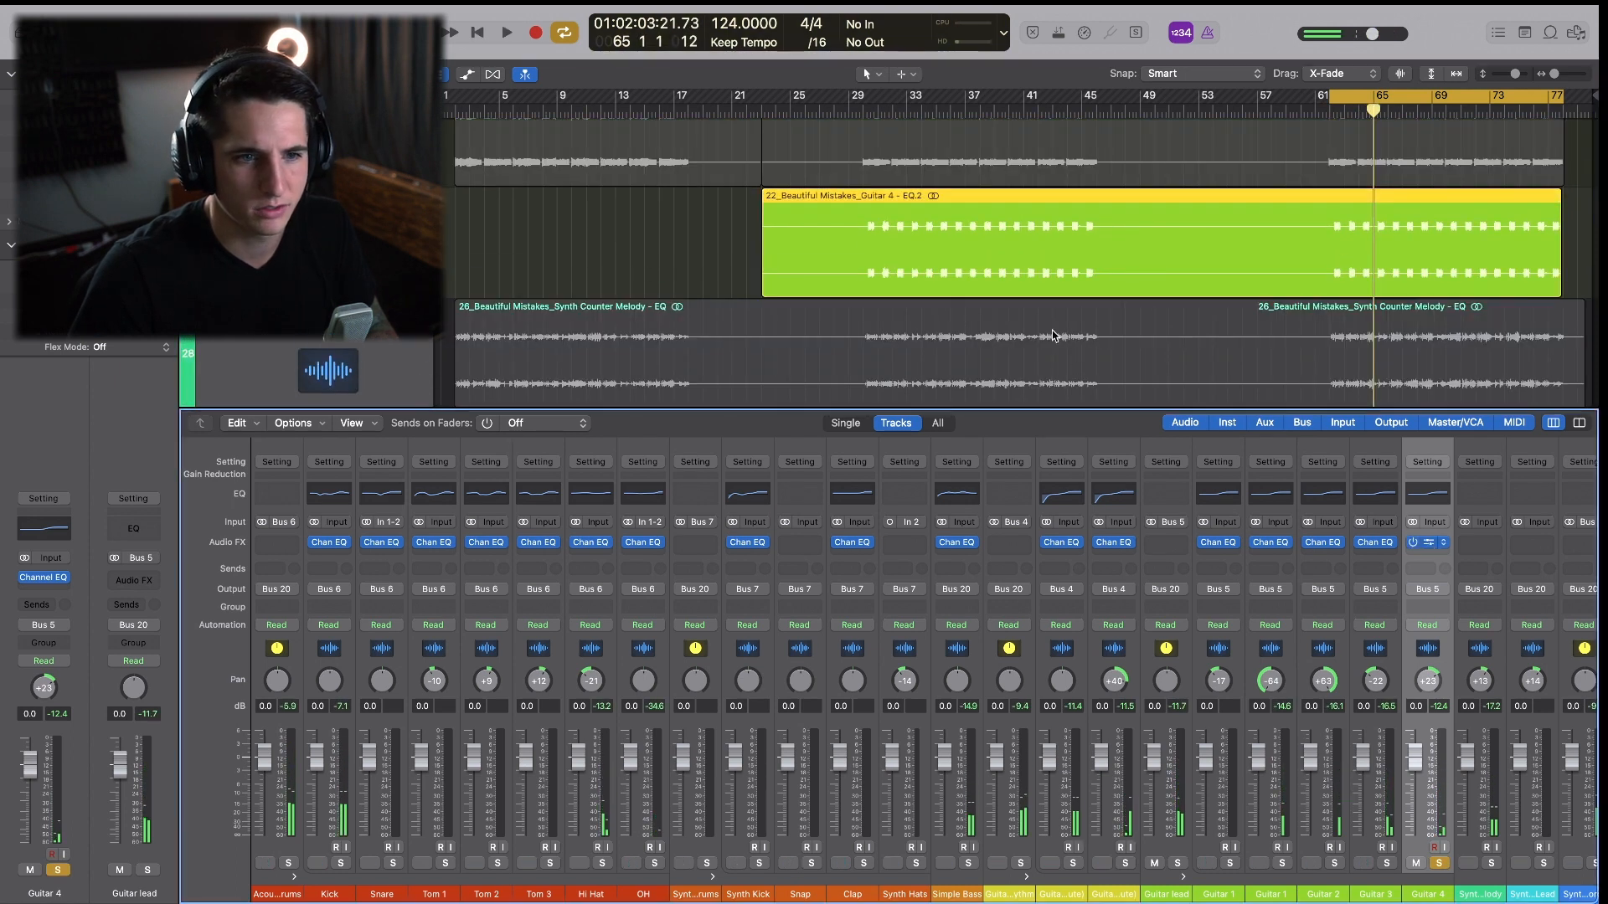
{"action": "left_click_drag", "start_coordinate": [728, 346], "coordinate": [850, 404]}
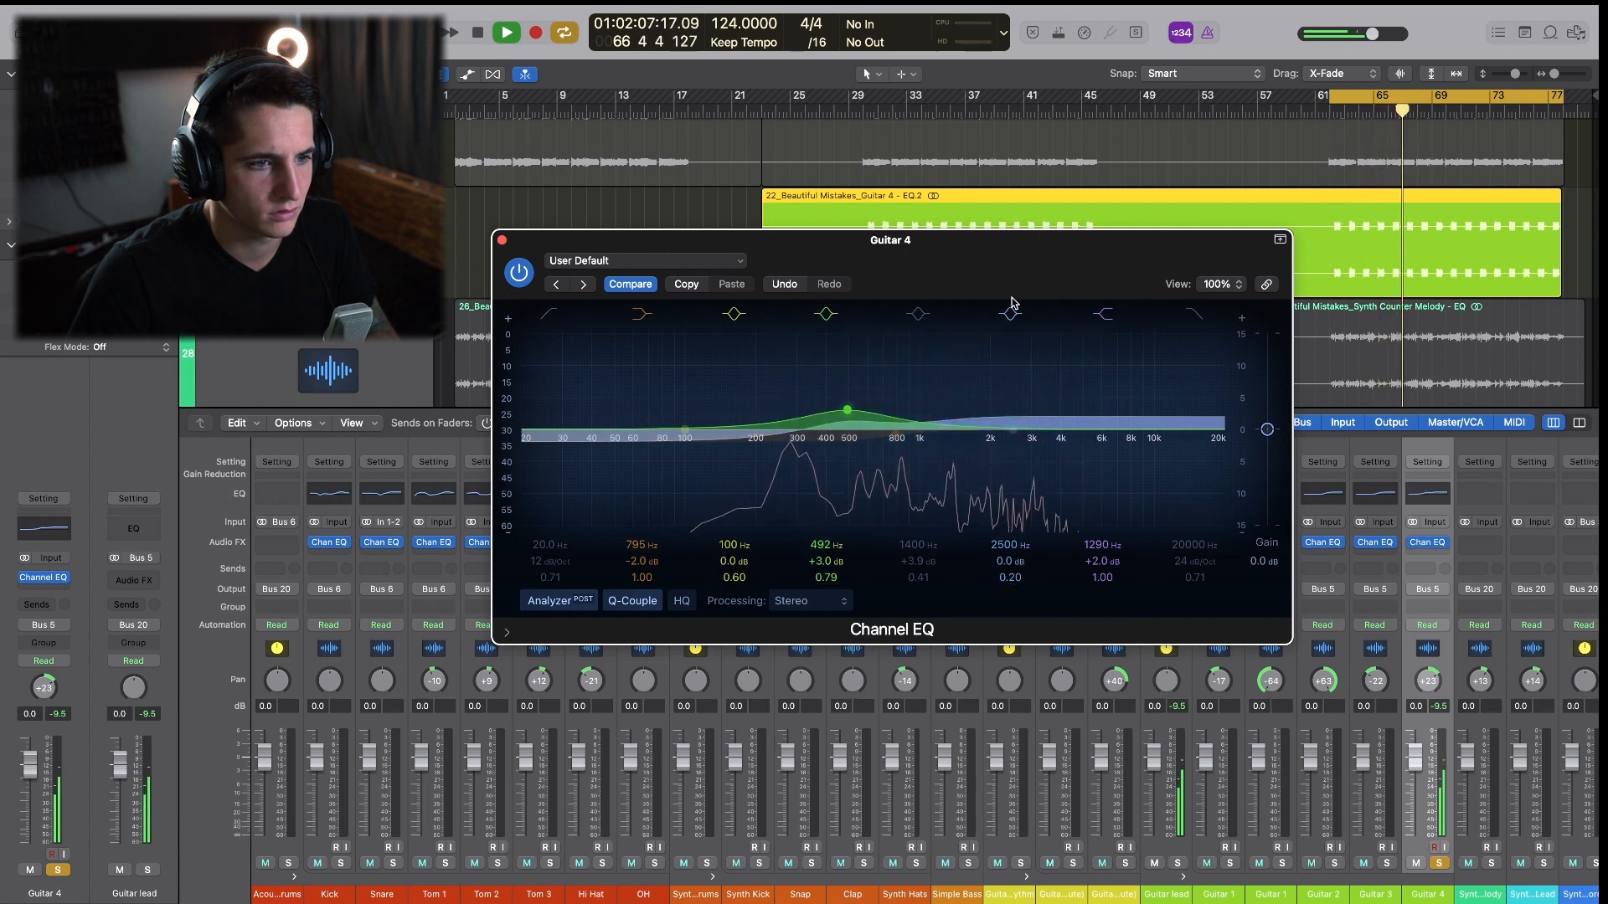
{"action": "left_click_drag", "start_coordinate": [1026, 274], "coordinate": [1013, 312]}
{"action": "left_click", "coordinate": [1091, 352]}
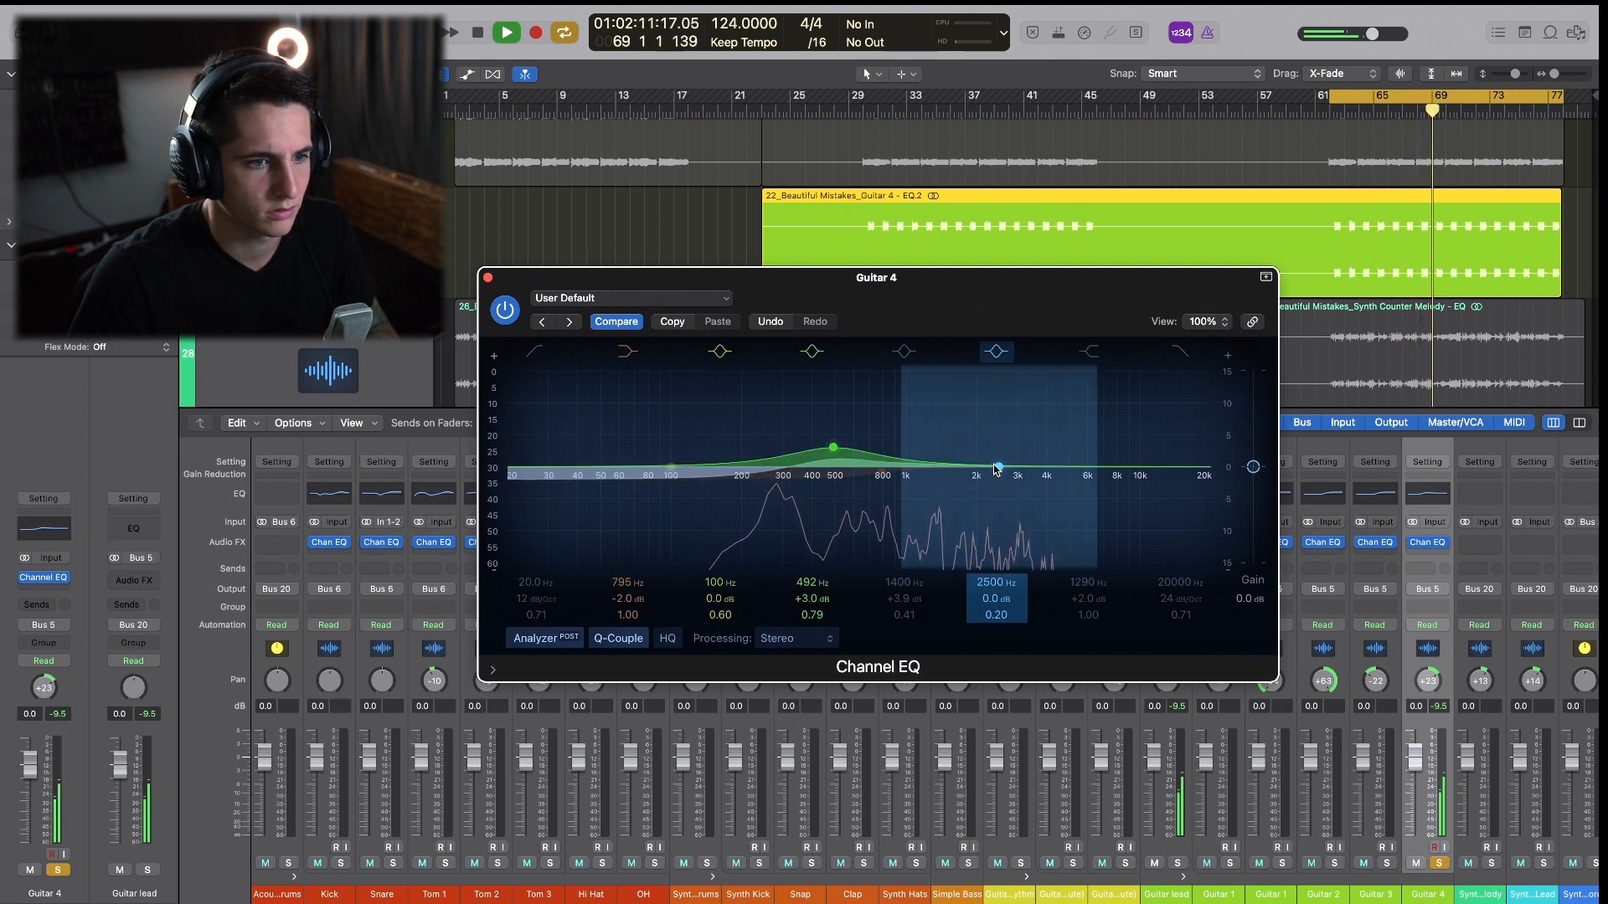
Turn off Guitar 4's low shelf, set its midrange boost to 2.0 dB at 715 Hz with a Q of 0.41, and close the EQ.
{"action": "left_click_drag", "start_coordinate": [838, 455], "coordinate": [882, 449]}
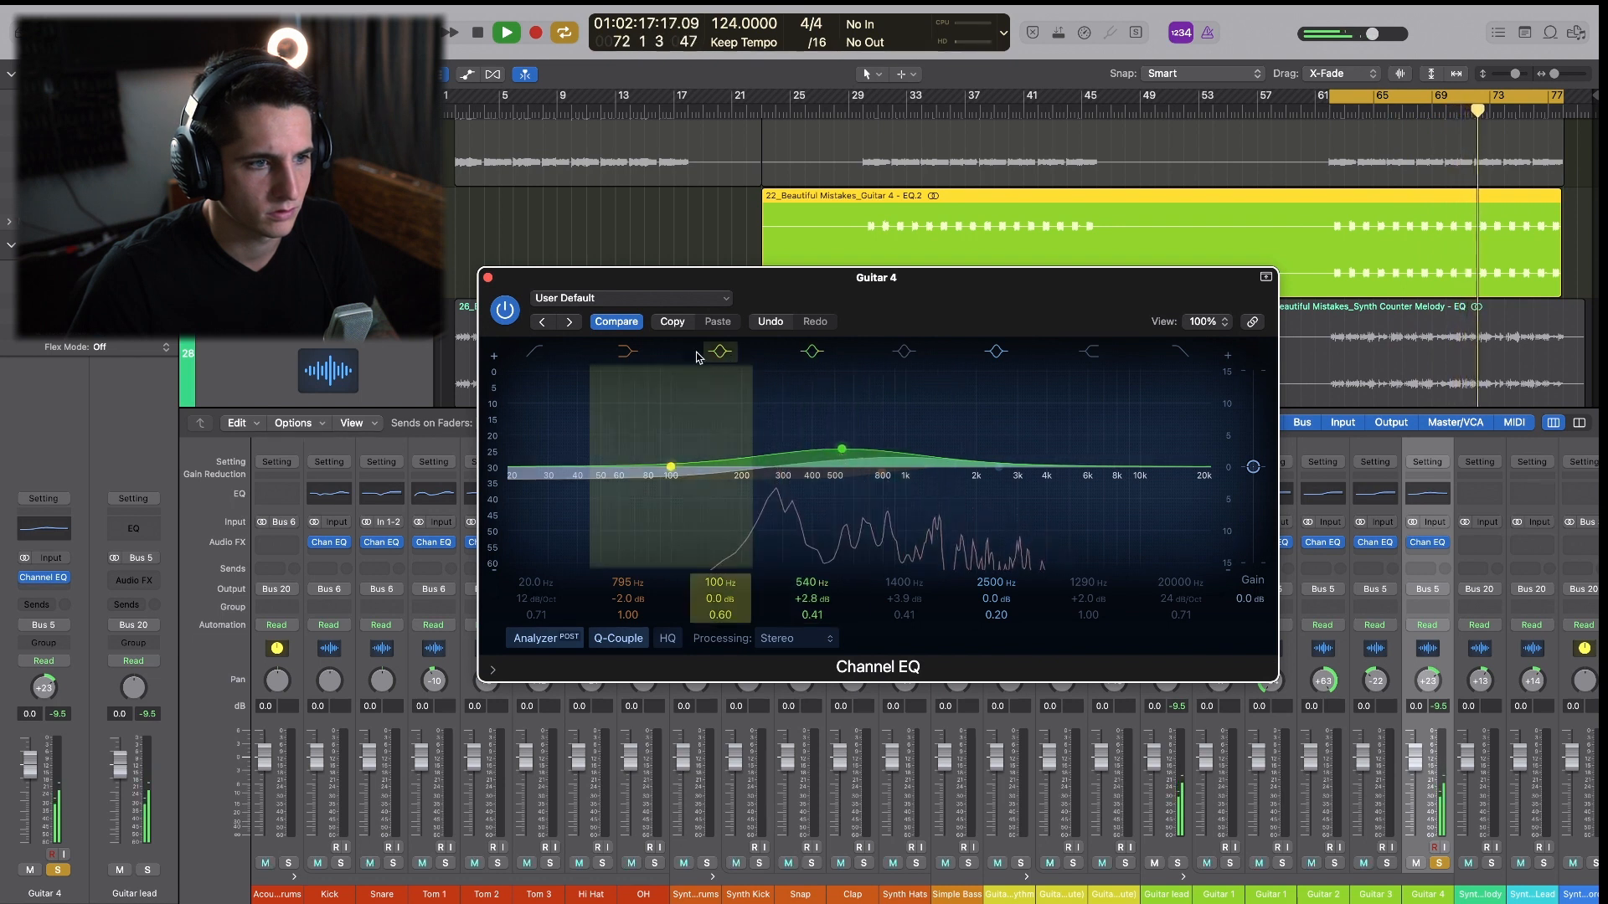
{"action": "left_click", "coordinate": [628, 352]}
{"action": "left_click_drag", "start_coordinate": [866, 461], "coordinate": [870, 458]}
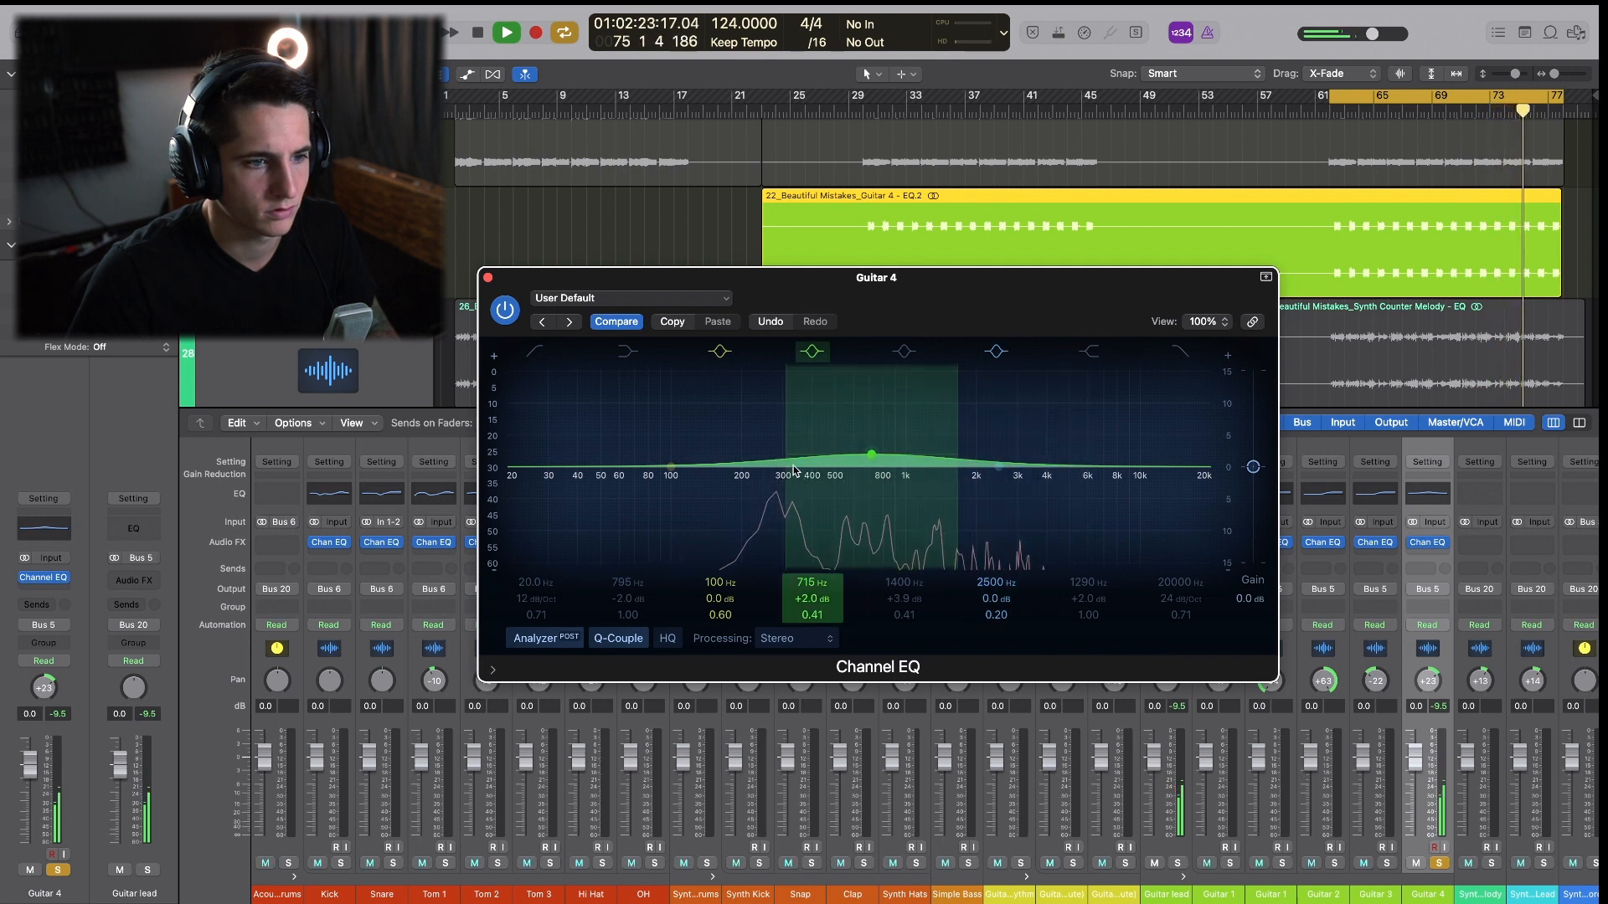
{"action": "key", "text": "space"}
{"action": "left_click", "coordinate": [488, 277]}
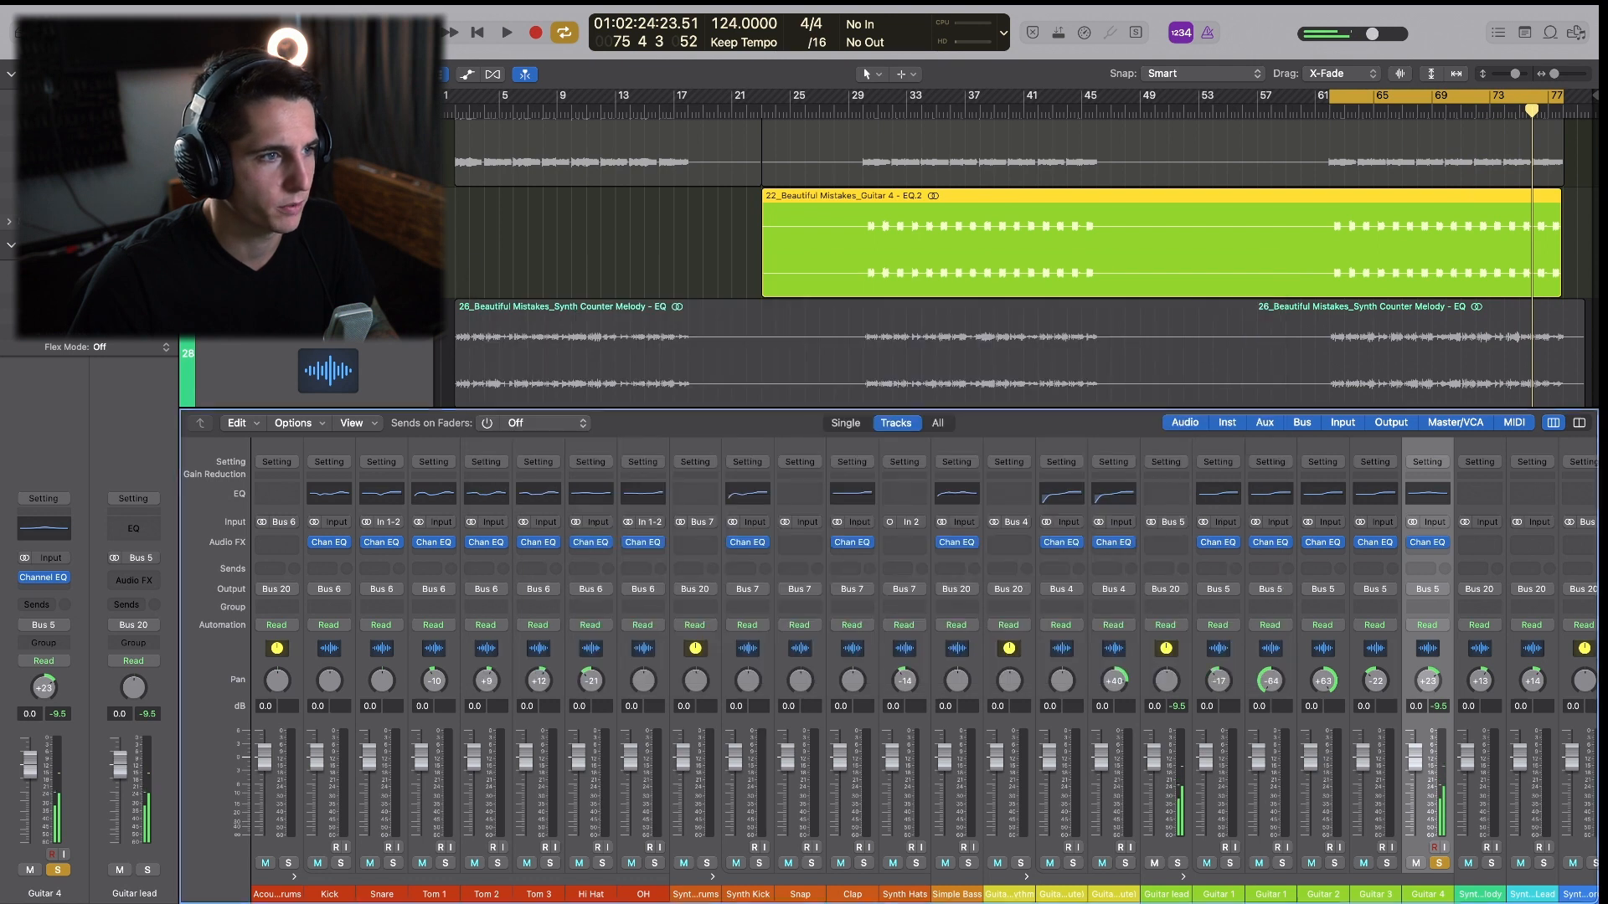
Solo the Synth Counter Melody track in place of Guitar 4 and play it from bar 62.
{"action": "scroll", "coordinate": [730, 260], "scroll_direction": "down", "scroll_amount": 3}
{"action": "left_click", "coordinate": [473, 269]}
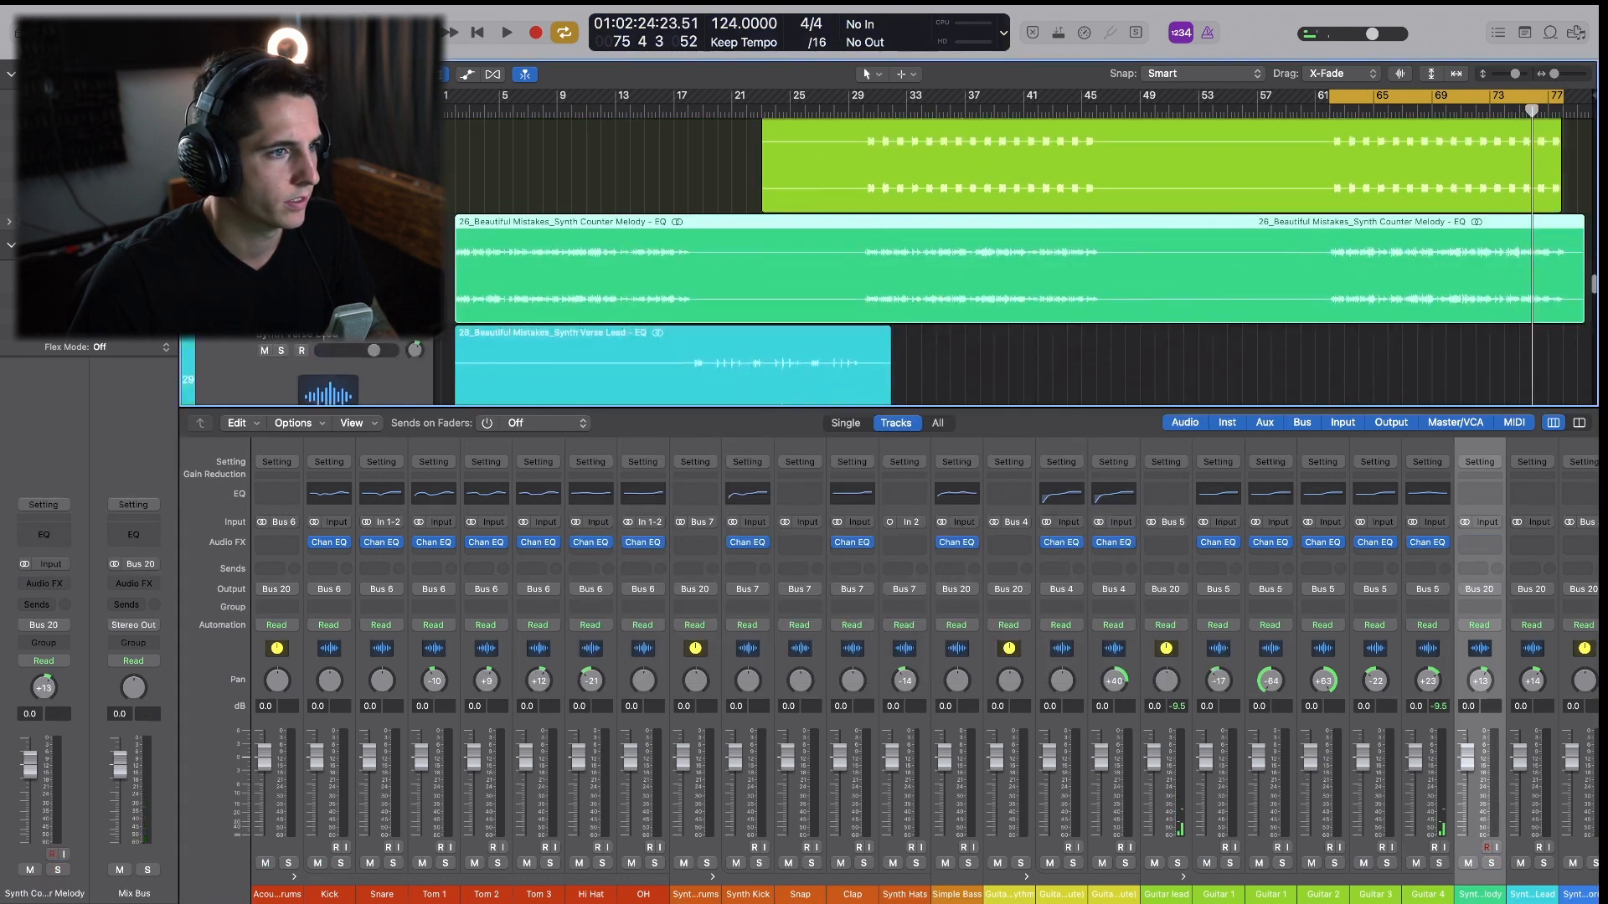
{"action": "key", "text": "space"}
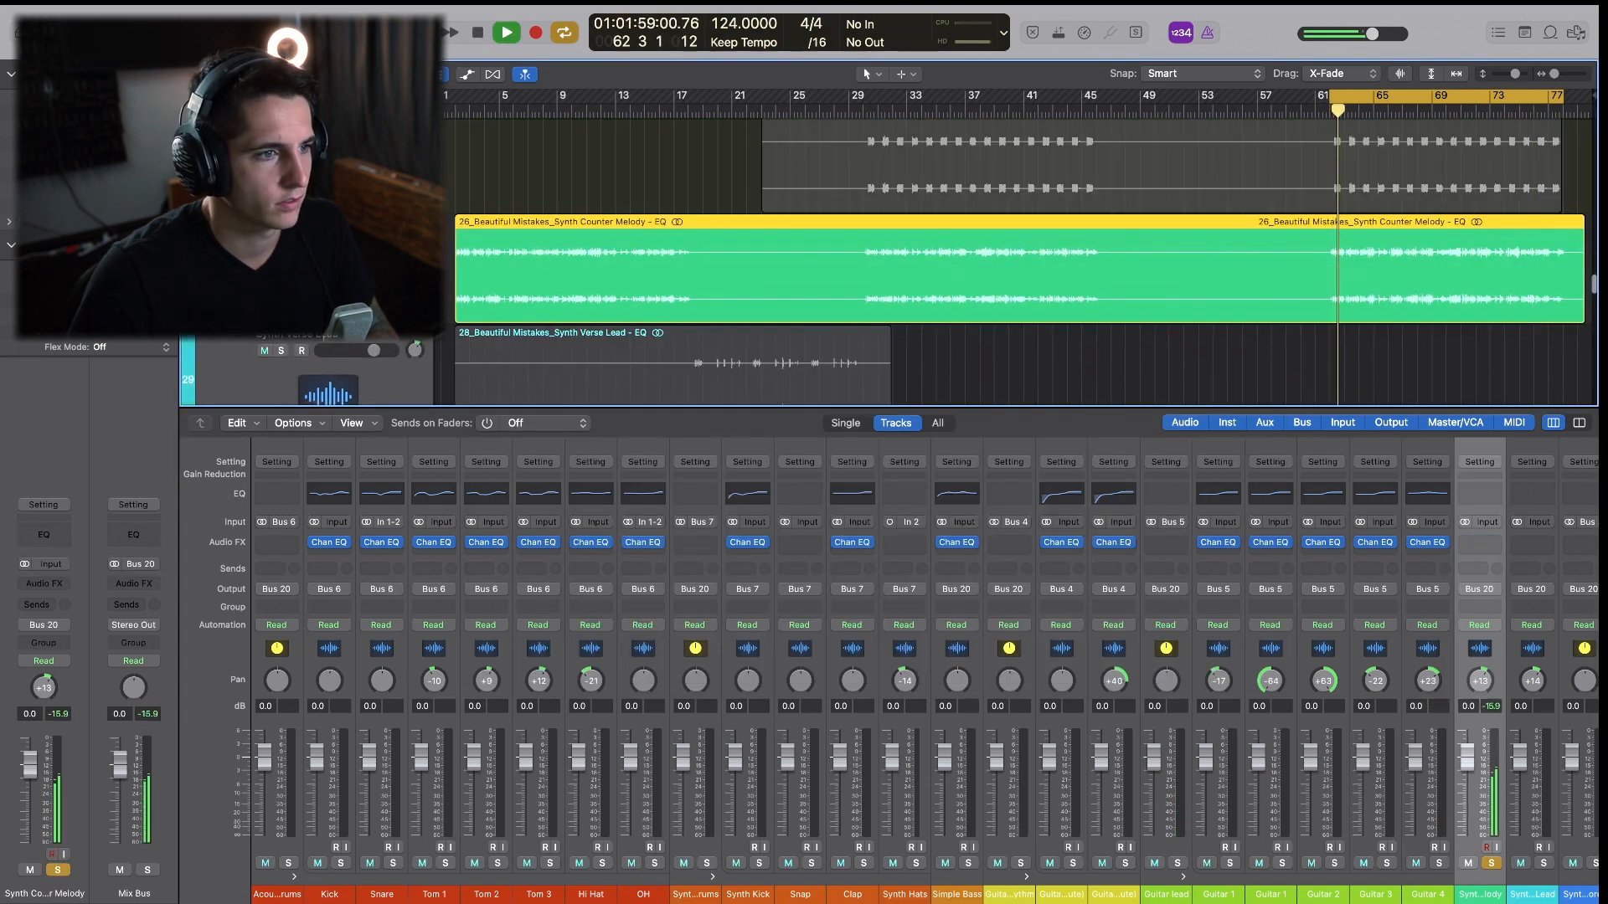
{"action": "scroll", "coordinate": [1130, 348], "scroll_direction": "down", "scroll_amount": 2}
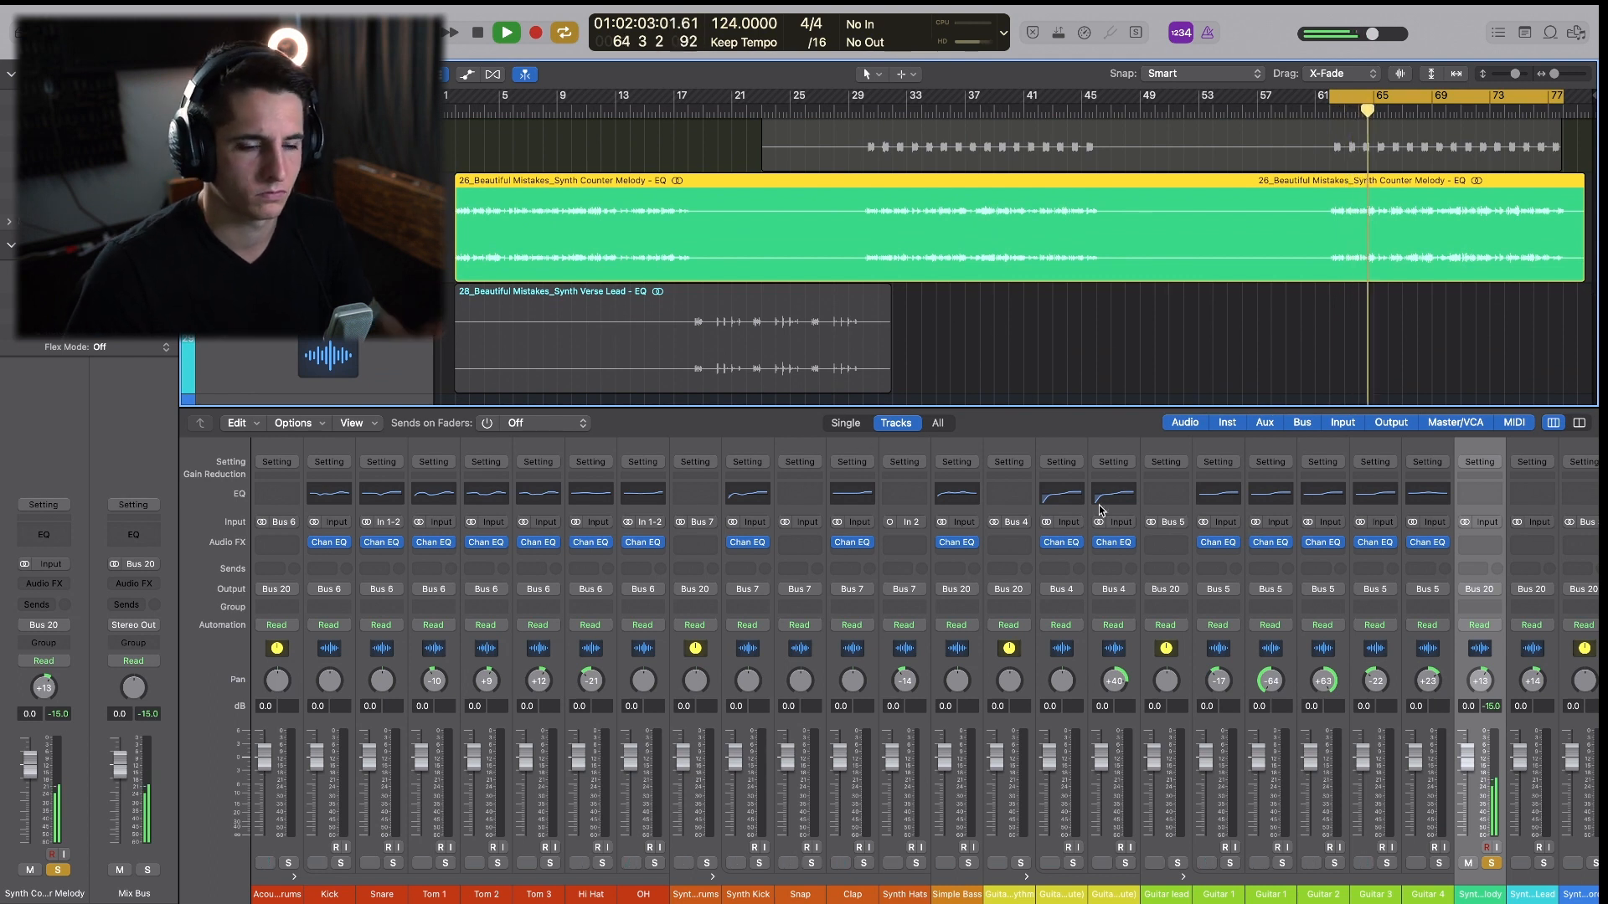
Add a Channel EQ to Synth Counter Melody with a 2.9 dB high shelf at 4220 Hz, and resume playback.
{"action": "left_click", "coordinate": [1480, 495]}
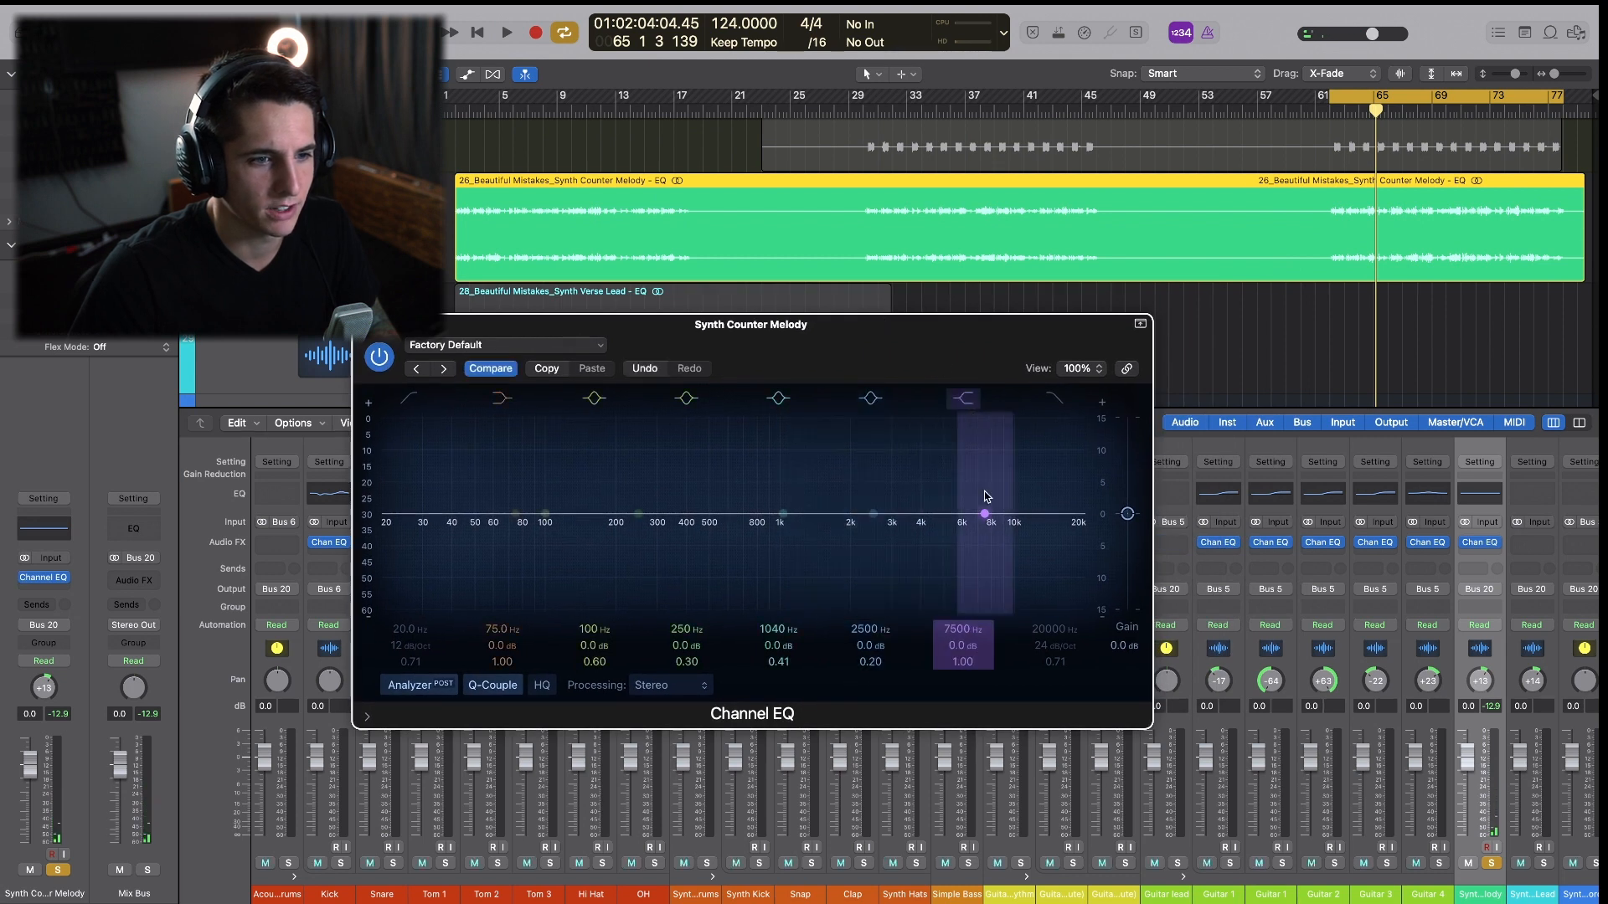
{"action": "left_click_drag", "start_coordinate": [980, 491], "coordinate": [925, 502]}
{"action": "key", "text": "space"}
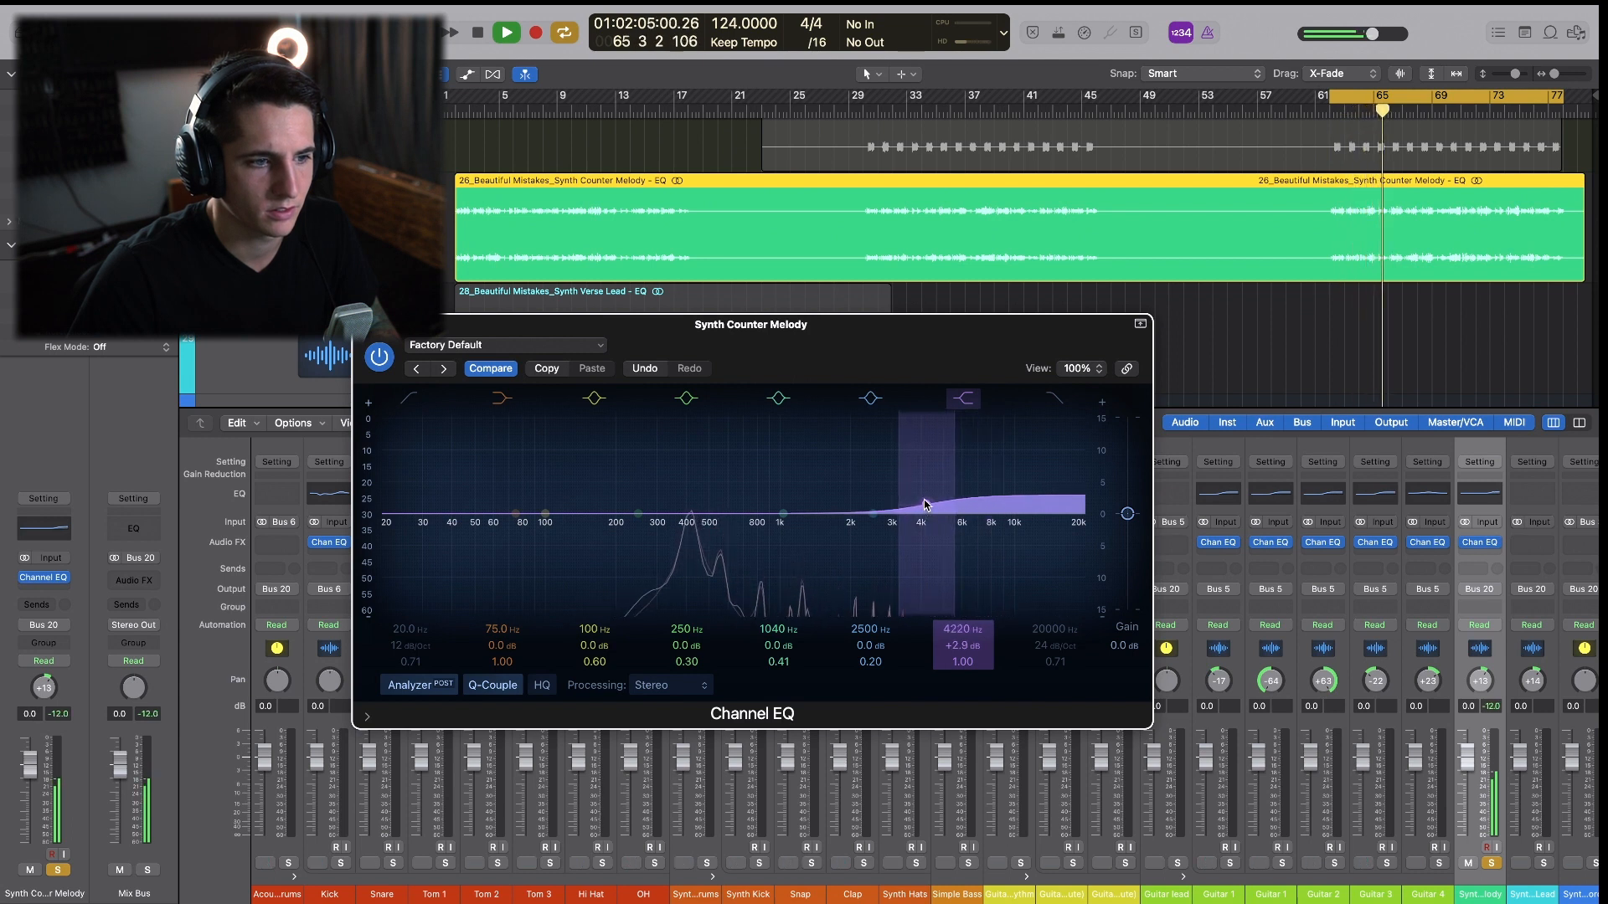
Add a low cut at 104 Hz with a 12 dB/Oct slope to Synth Counter Melody's Channel EQ, and close the EQ.
{"action": "key", "text": "space"}
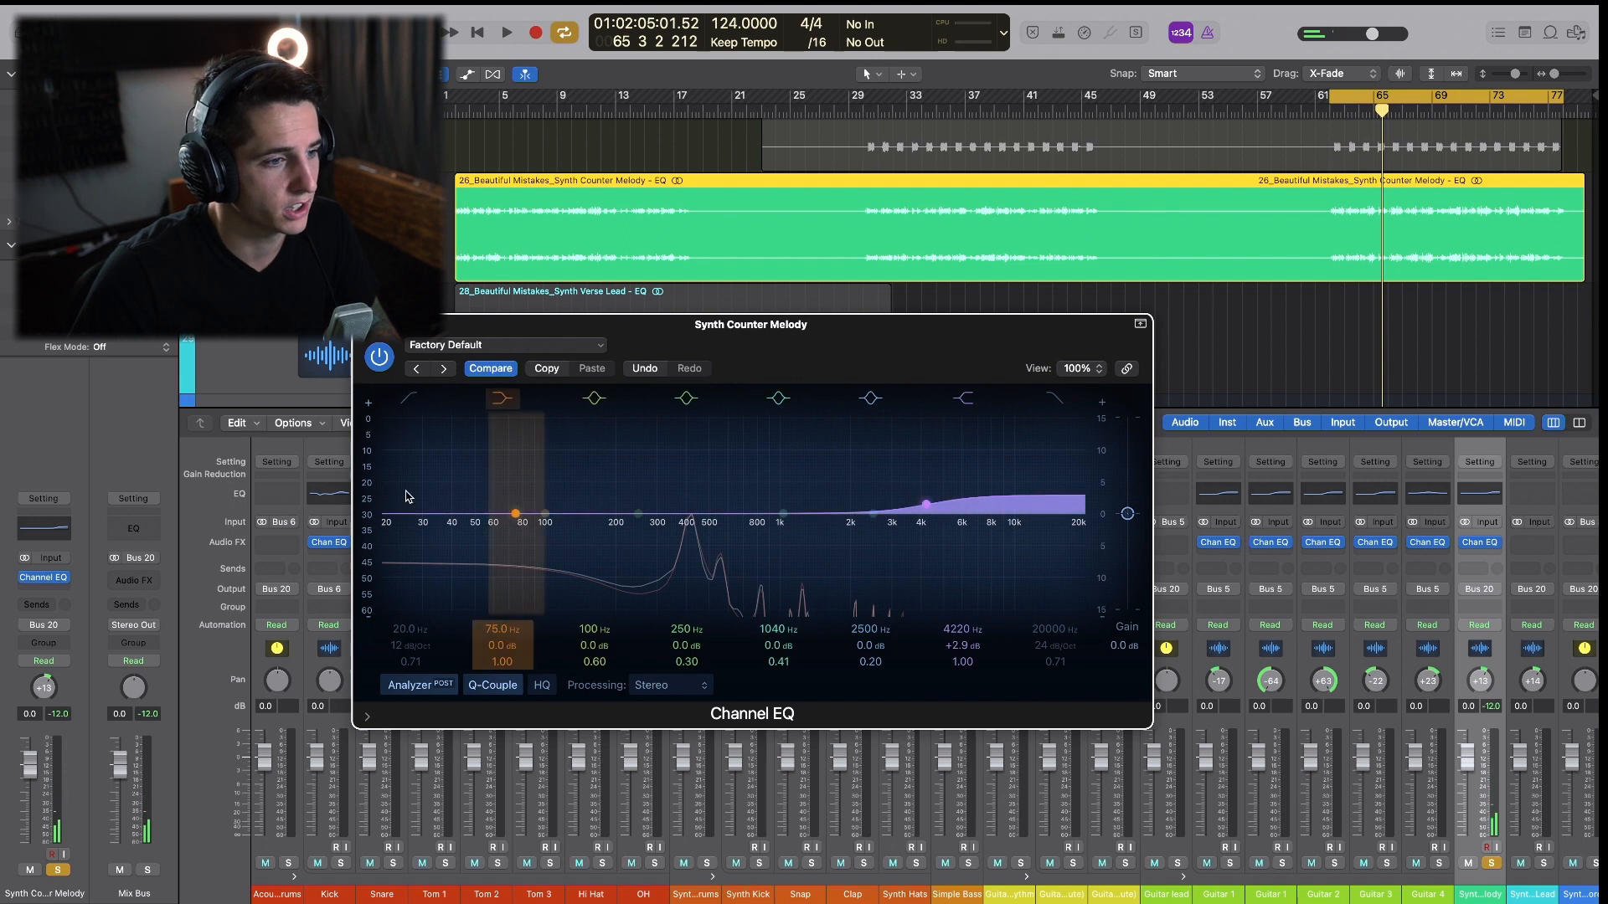
{"action": "left_click_drag", "start_coordinate": [408, 499], "coordinate": [556, 524]}
{"action": "key", "text": "space"}
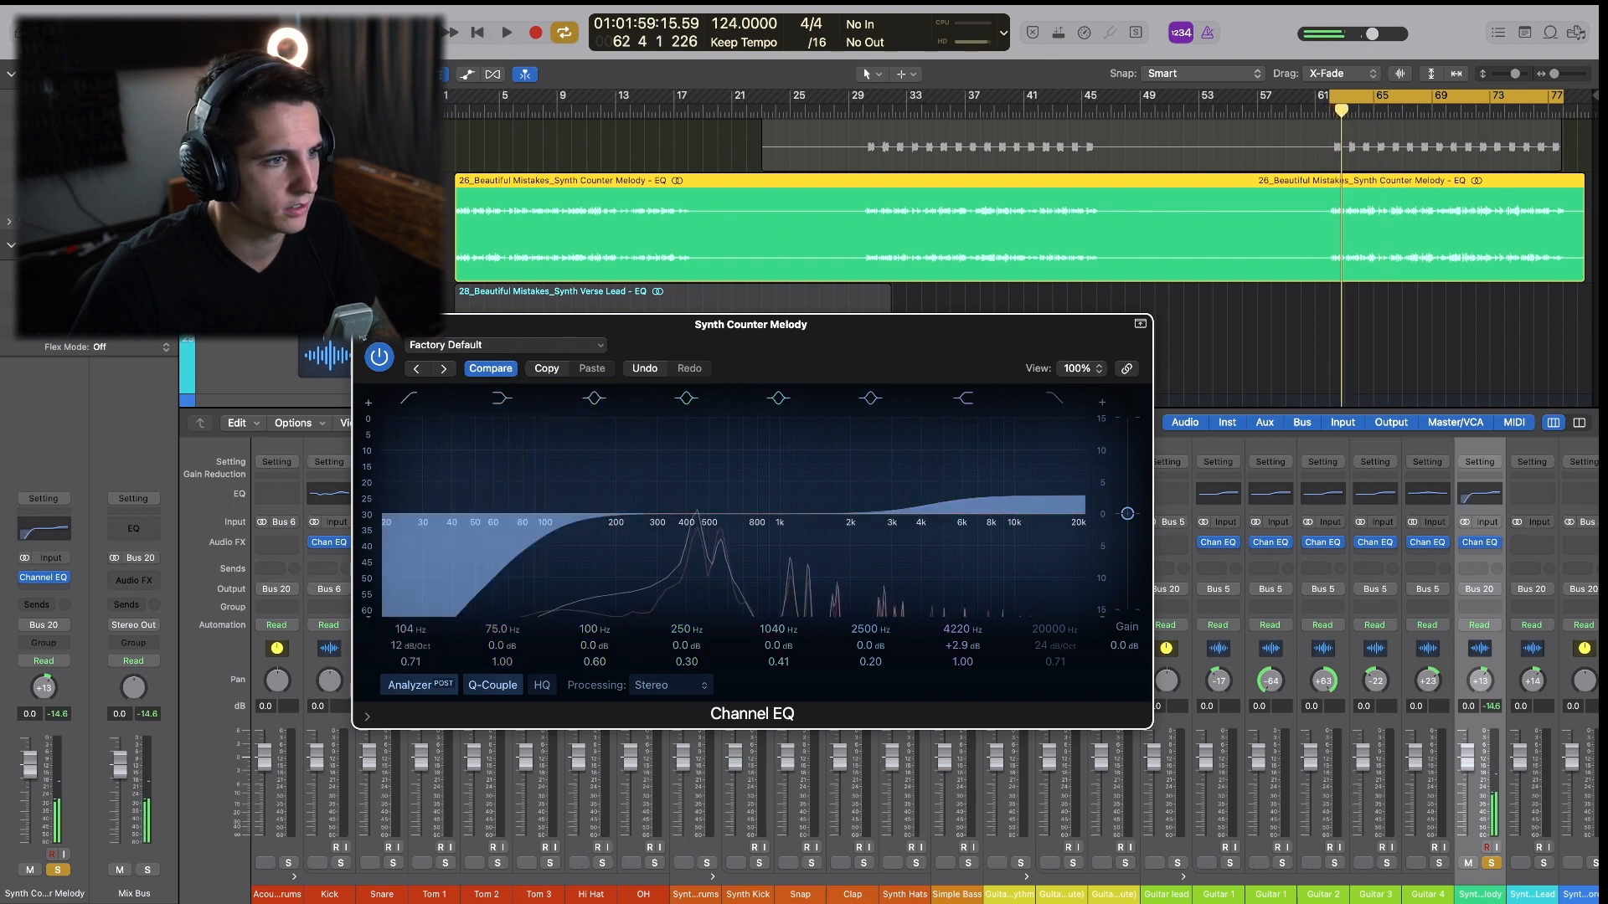
{"action": "left_click", "coordinate": [363, 326]}
Solo the Synth Verse Lead track in place of Synth Counter Melody, set the cycle range to bars 18–30 and play it.
{"action": "key", "text": "space"}
{"action": "scroll", "coordinate": [923, 305], "scroll_direction": "down", "scroll_amount": 2}
{"action": "left_click", "coordinate": [287, 198]}
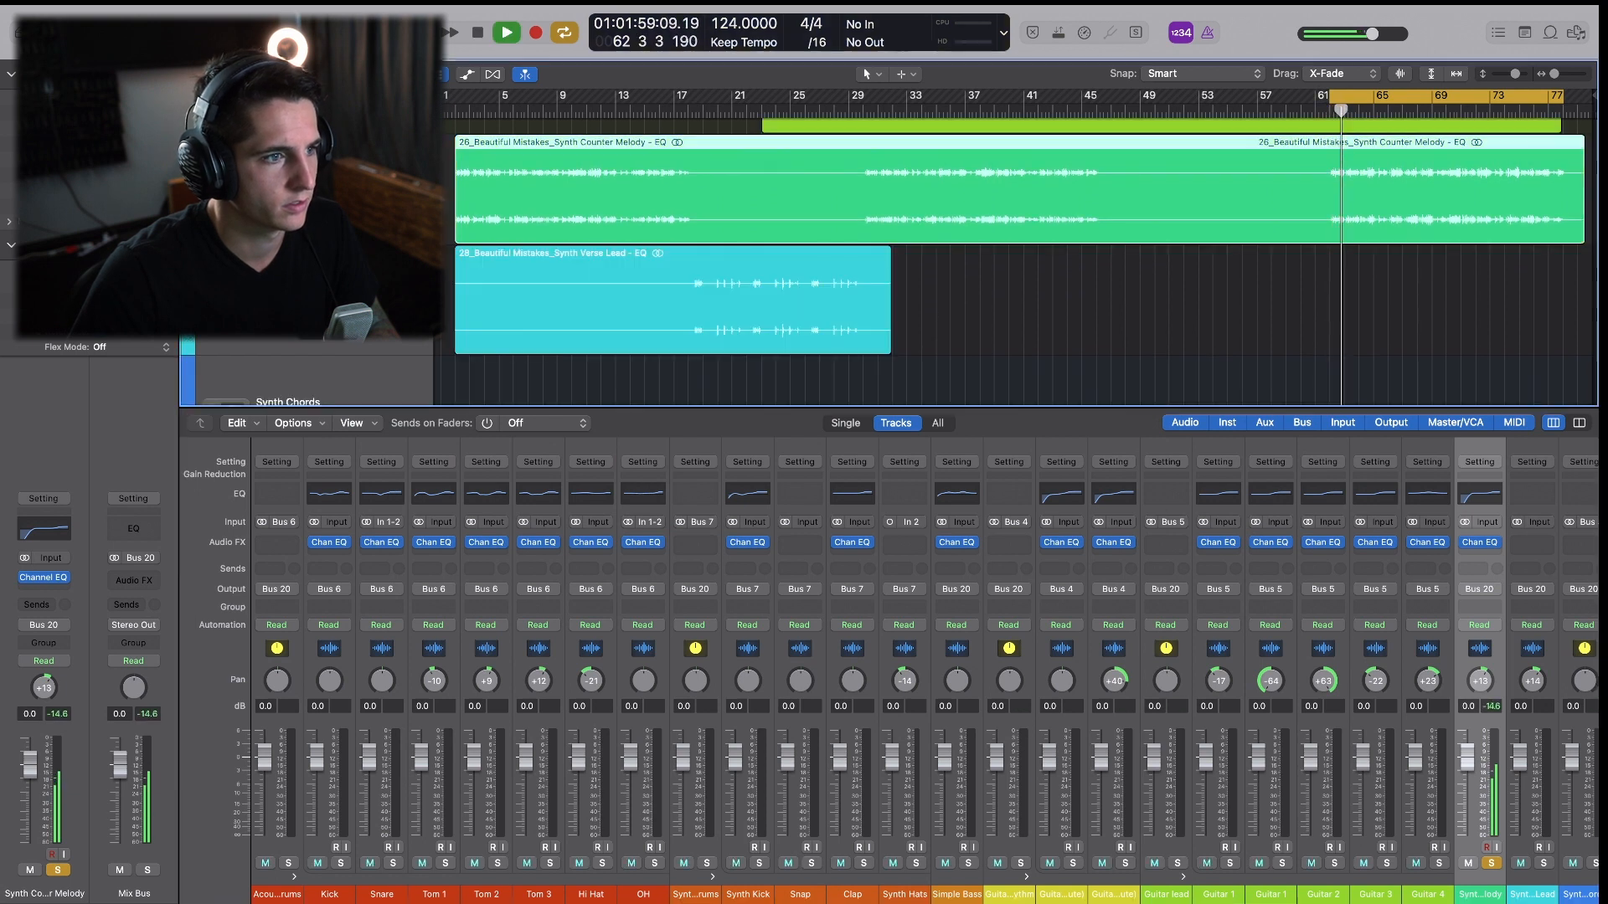
{"action": "key", "text": "space"}
{"action": "left_click", "coordinate": [287, 310]}
{"action": "left_click_drag", "start_coordinate": [690, 99], "coordinate": [866, 102]}
{"action": "key", "text": "space"}
{"action": "scroll", "coordinate": [930, 294], "scroll_direction": "down", "scroll_amount": 2}
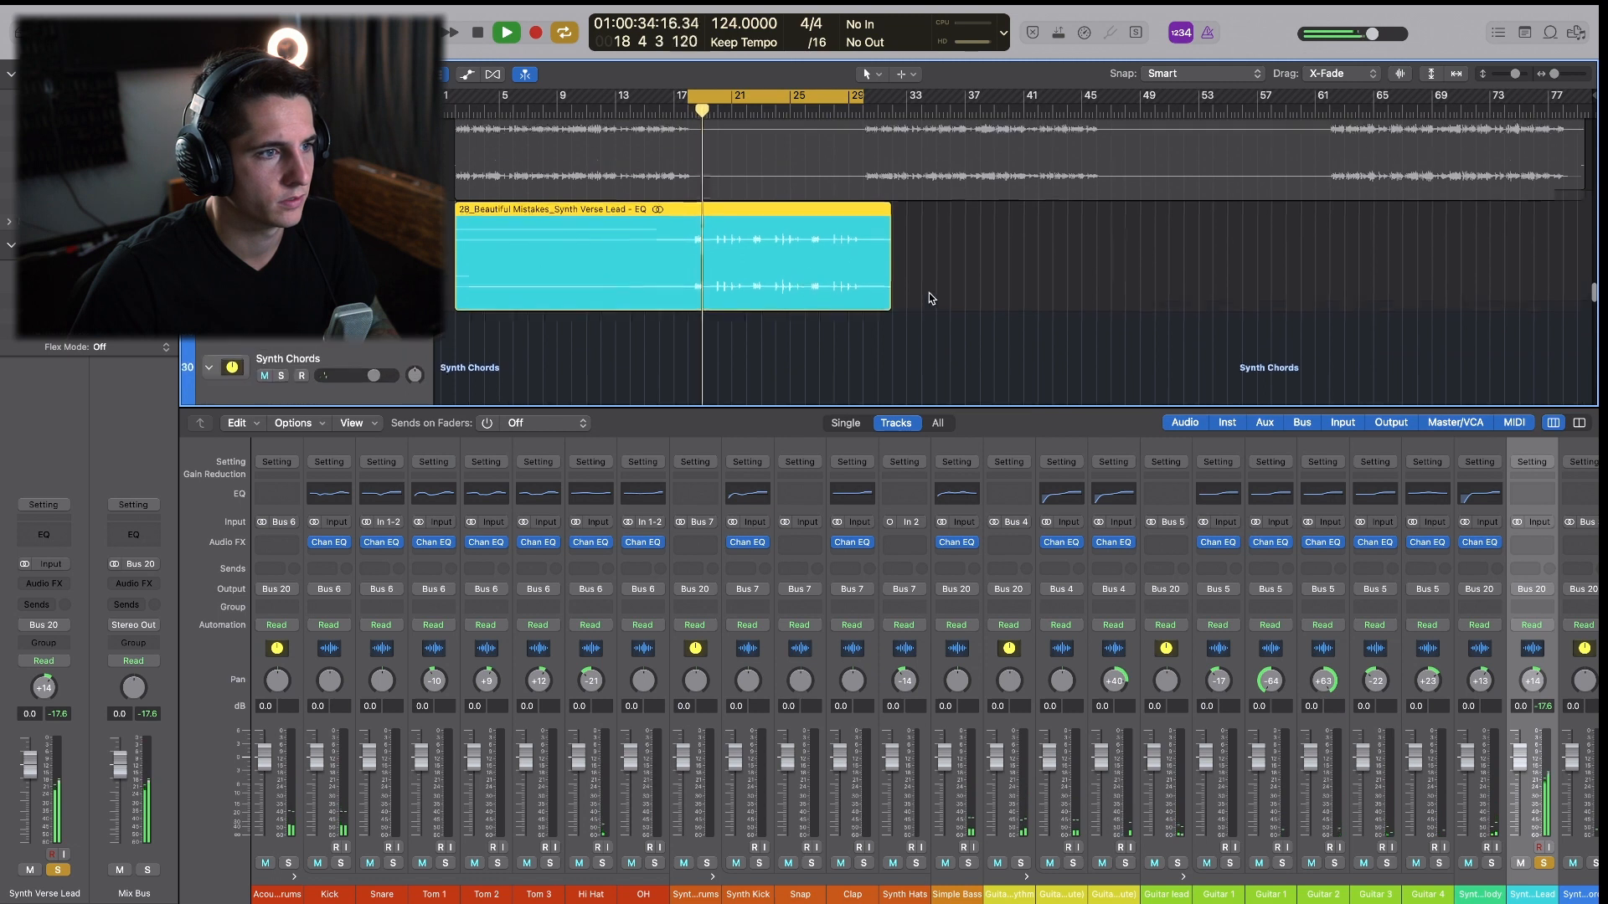
Solo the Synth Chords audio track in place of Synth Verse Lead, set the cycle range to bars 5–17 and play it.
{"action": "scroll", "coordinate": [1013, 259], "scroll_direction": "down", "scroll_amount": 6}
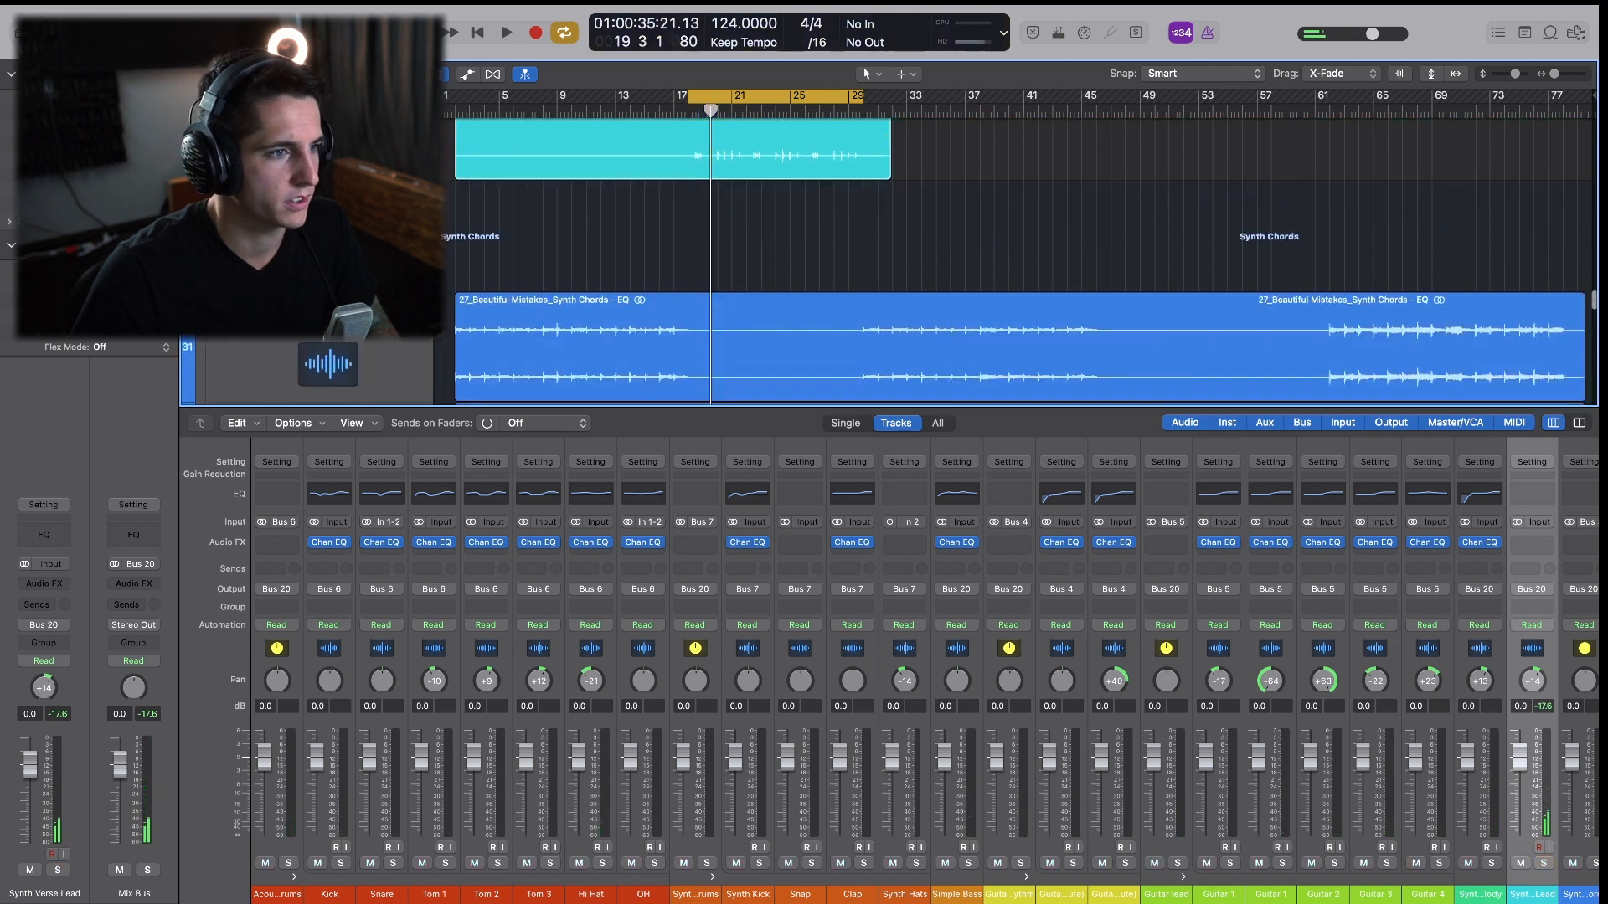
{"action": "scroll", "coordinate": [335, 243], "scroll_direction": "up", "scroll_amount": 2}
{"action": "scroll", "coordinate": [335, 242], "scroll_direction": "down", "scroll_amount": 2}
{"action": "left_click", "coordinate": [334, 242]}
{"action": "key", "text": "s"}
{"action": "left_click_drag", "start_coordinate": [737, 96], "coordinate": [561, 97]}
{"action": "key", "text": "space"}
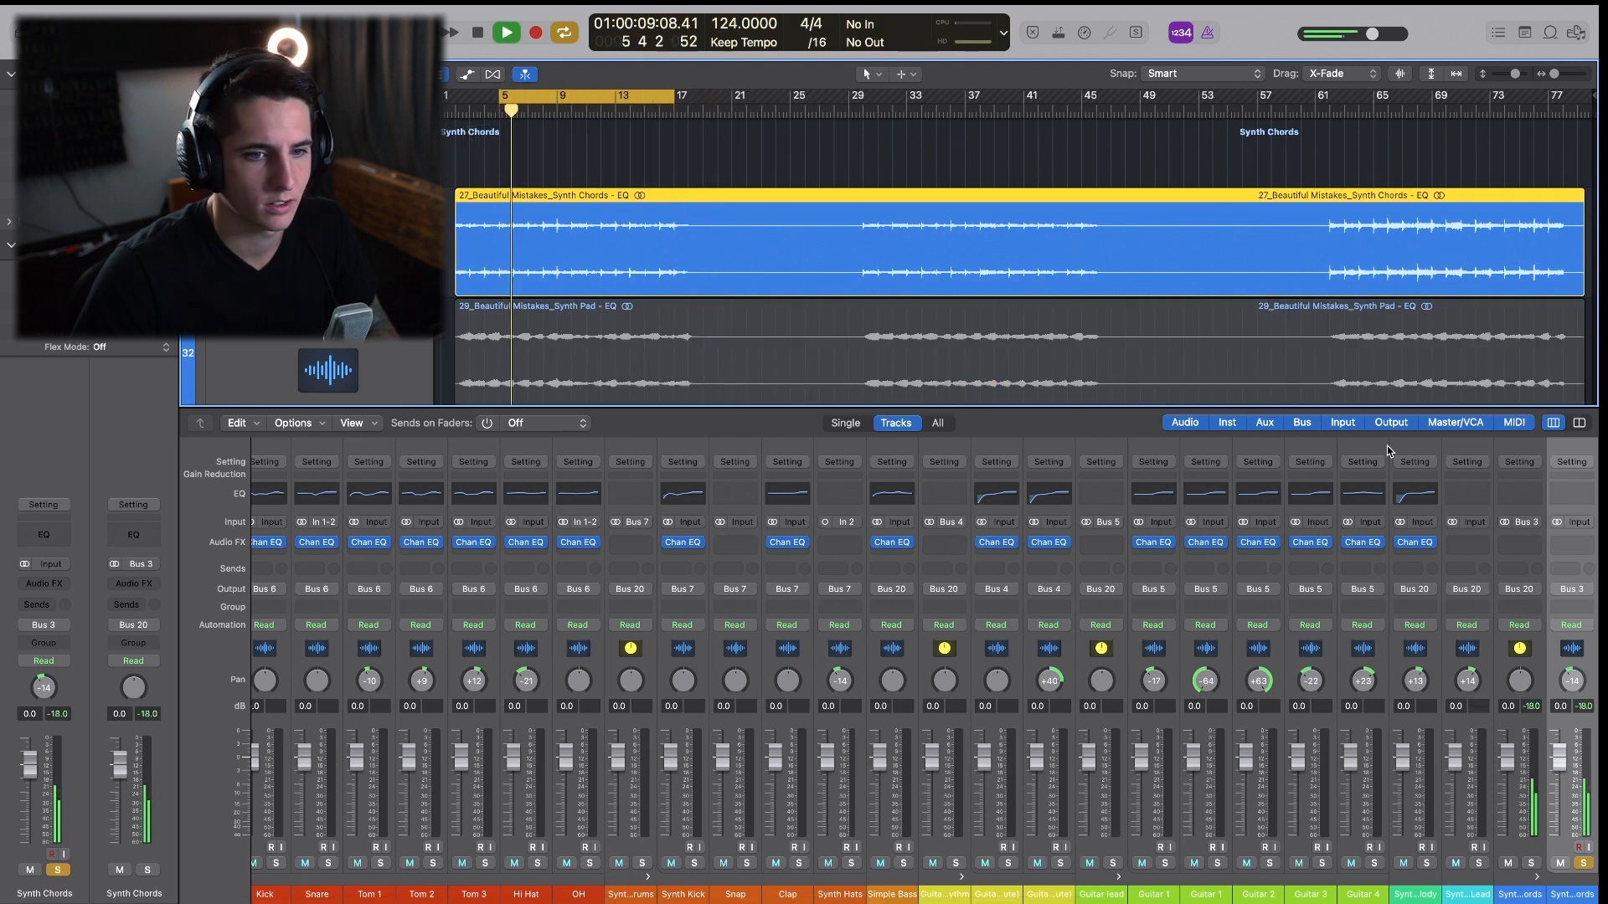
{"action": "scroll", "coordinate": [1401, 519], "scroll_direction": "right", "scroll_amount": 10}
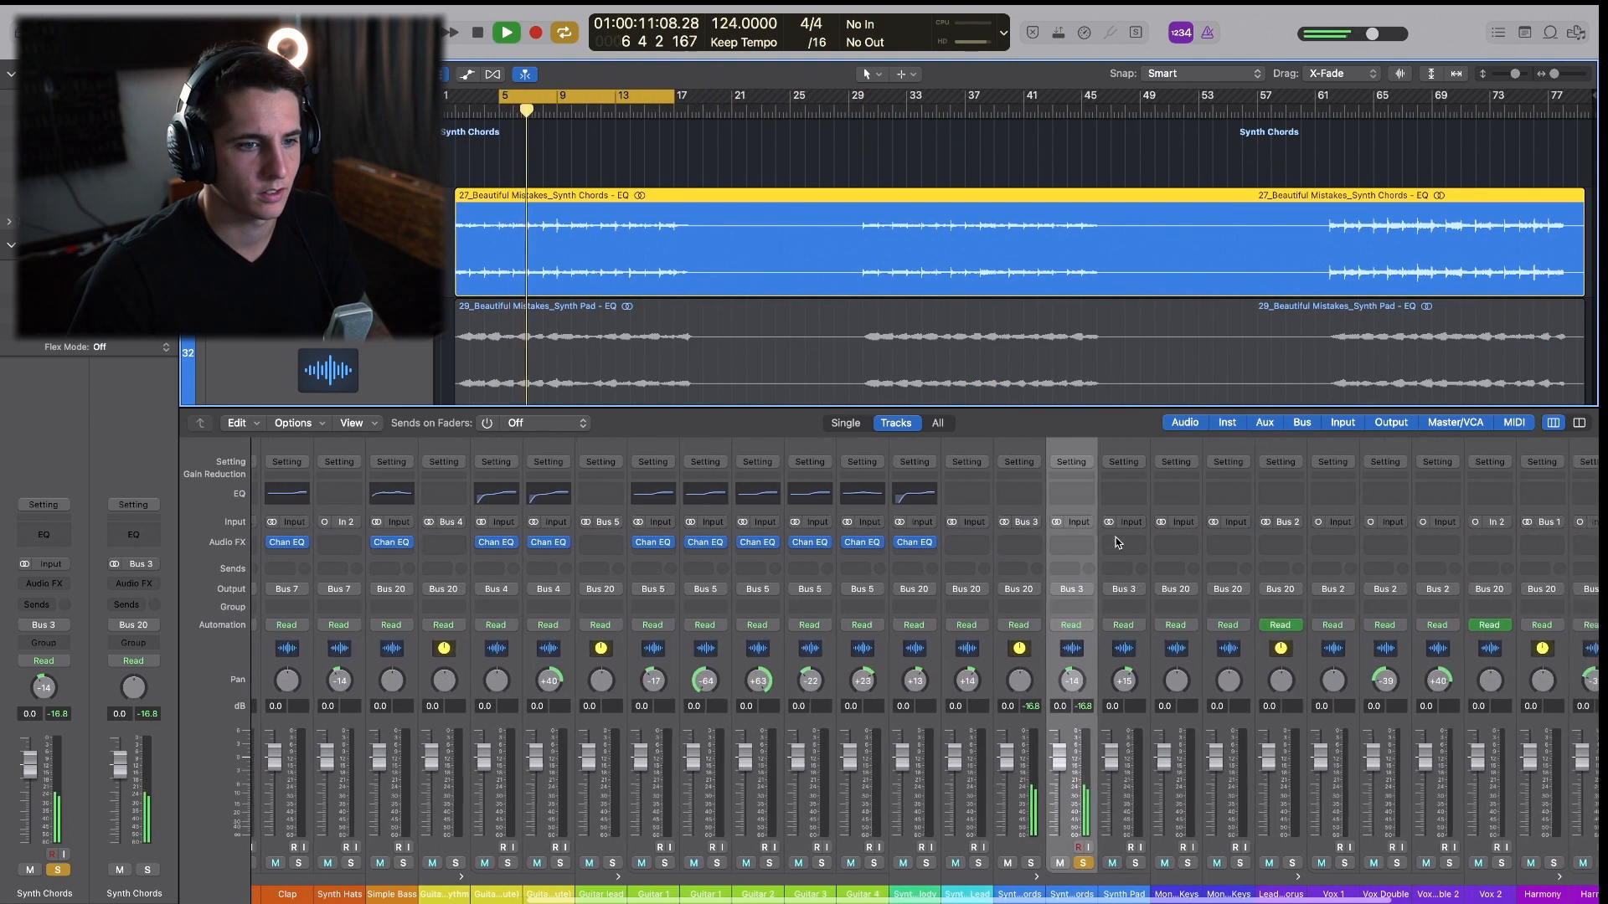
{"action": "key", "text": "space"}
{"action": "key", "text": "space"}
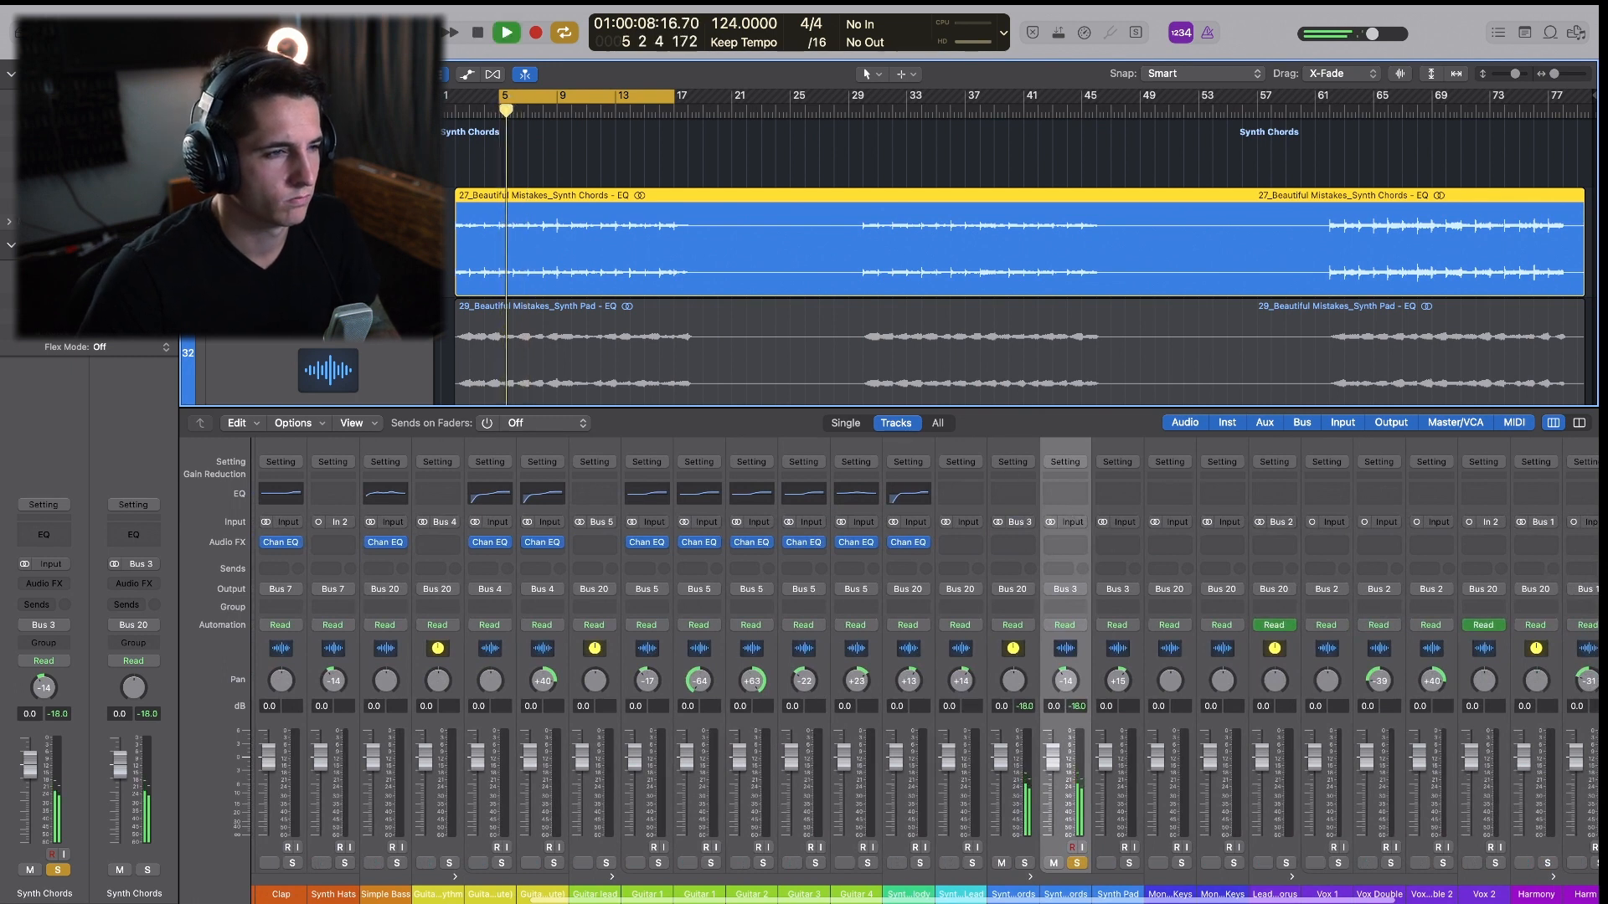
Add a Channel EQ to Synth Chords and open the PAZ Analyzer on Stereo Out, arranging both windows in view.
{"action": "left_click", "coordinate": [1065, 494]}
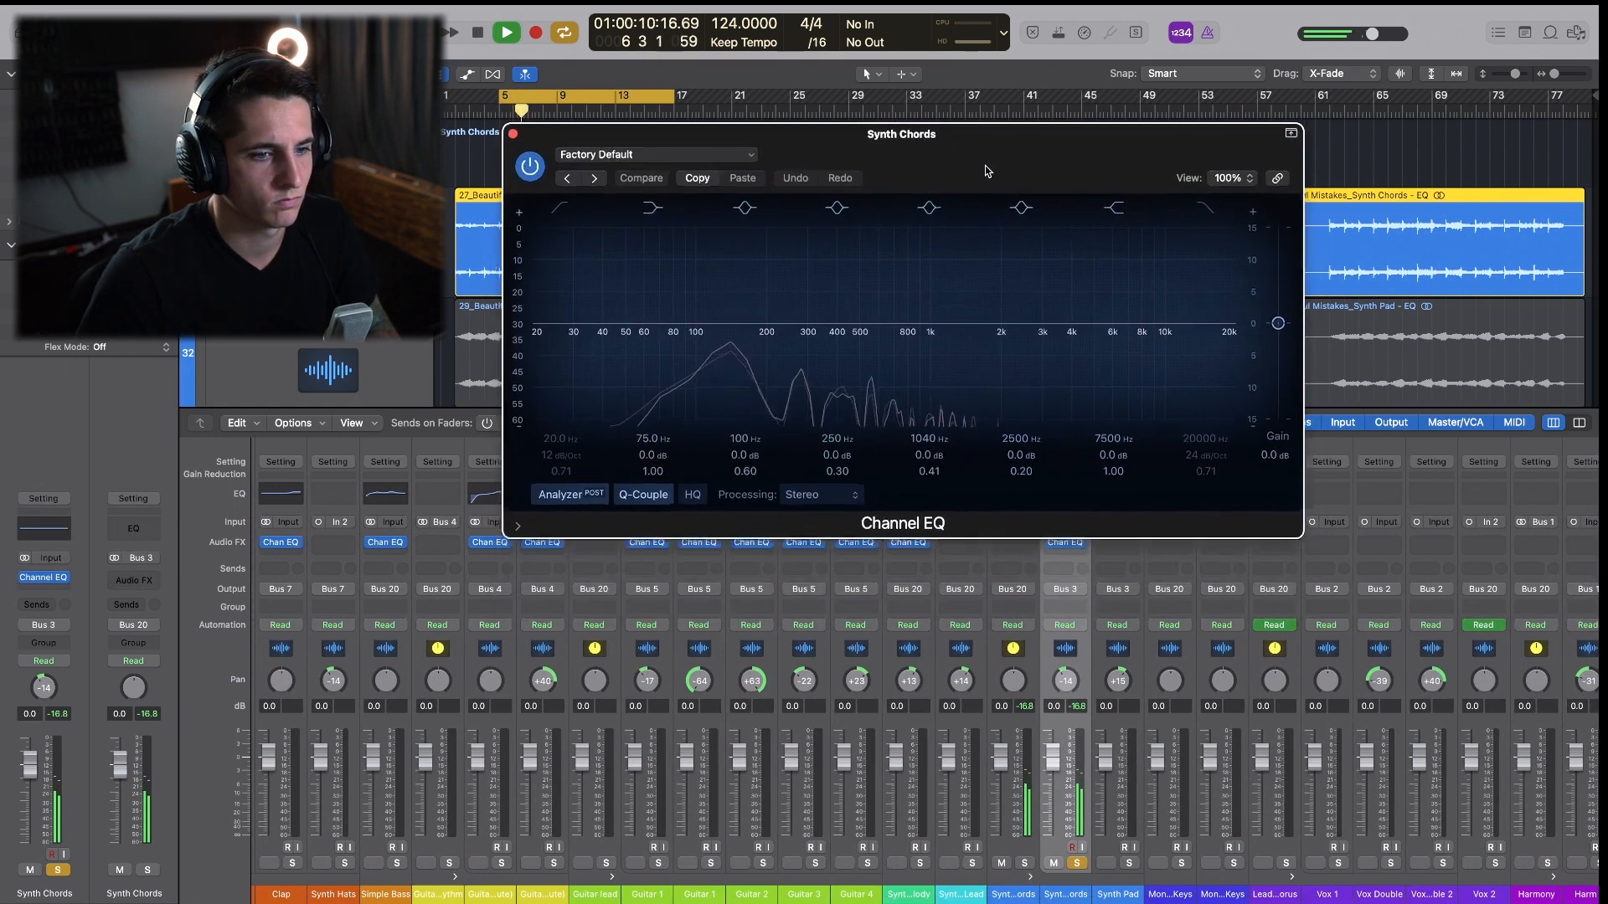
{"action": "scroll", "coordinate": [1517, 584], "scroll_direction": "right", "scroll_amount": 8}
{"action": "scroll", "coordinate": [1518, 584], "scroll_direction": "left", "scroll_amount": 3}
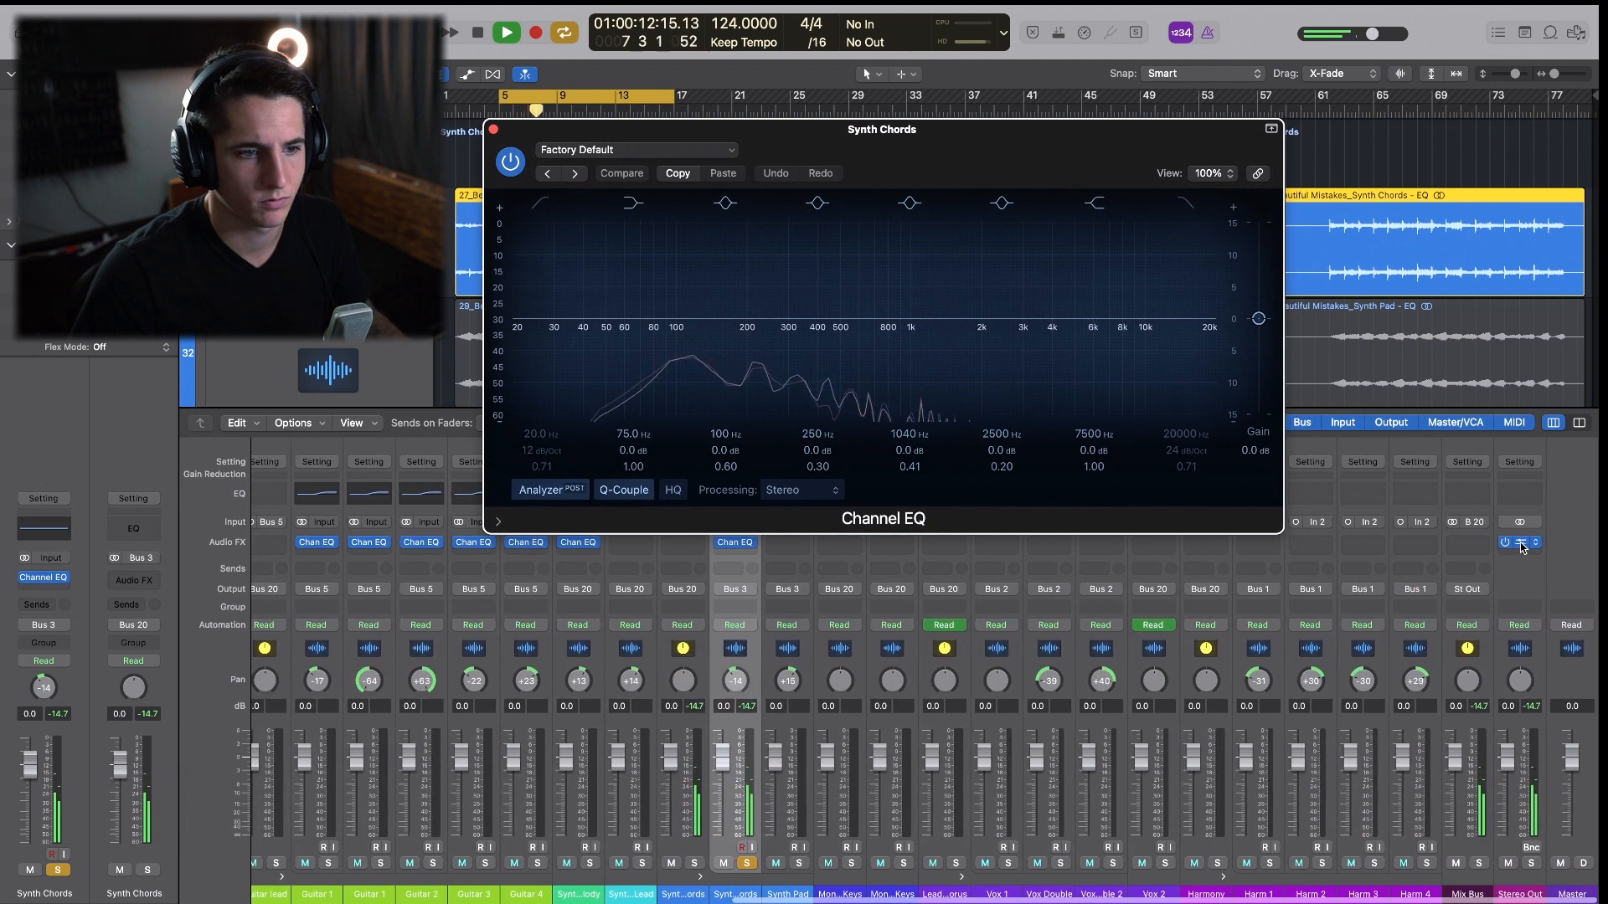
{"action": "left_click", "coordinate": [1519, 541]}
{"action": "left_click_drag", "start_coordinate": [1067, 478], "coordinate": [1091, 534]}
{"action": "left_click_drag", "start_coordinate": [997, 156], "coordinate": [1150, 136]}
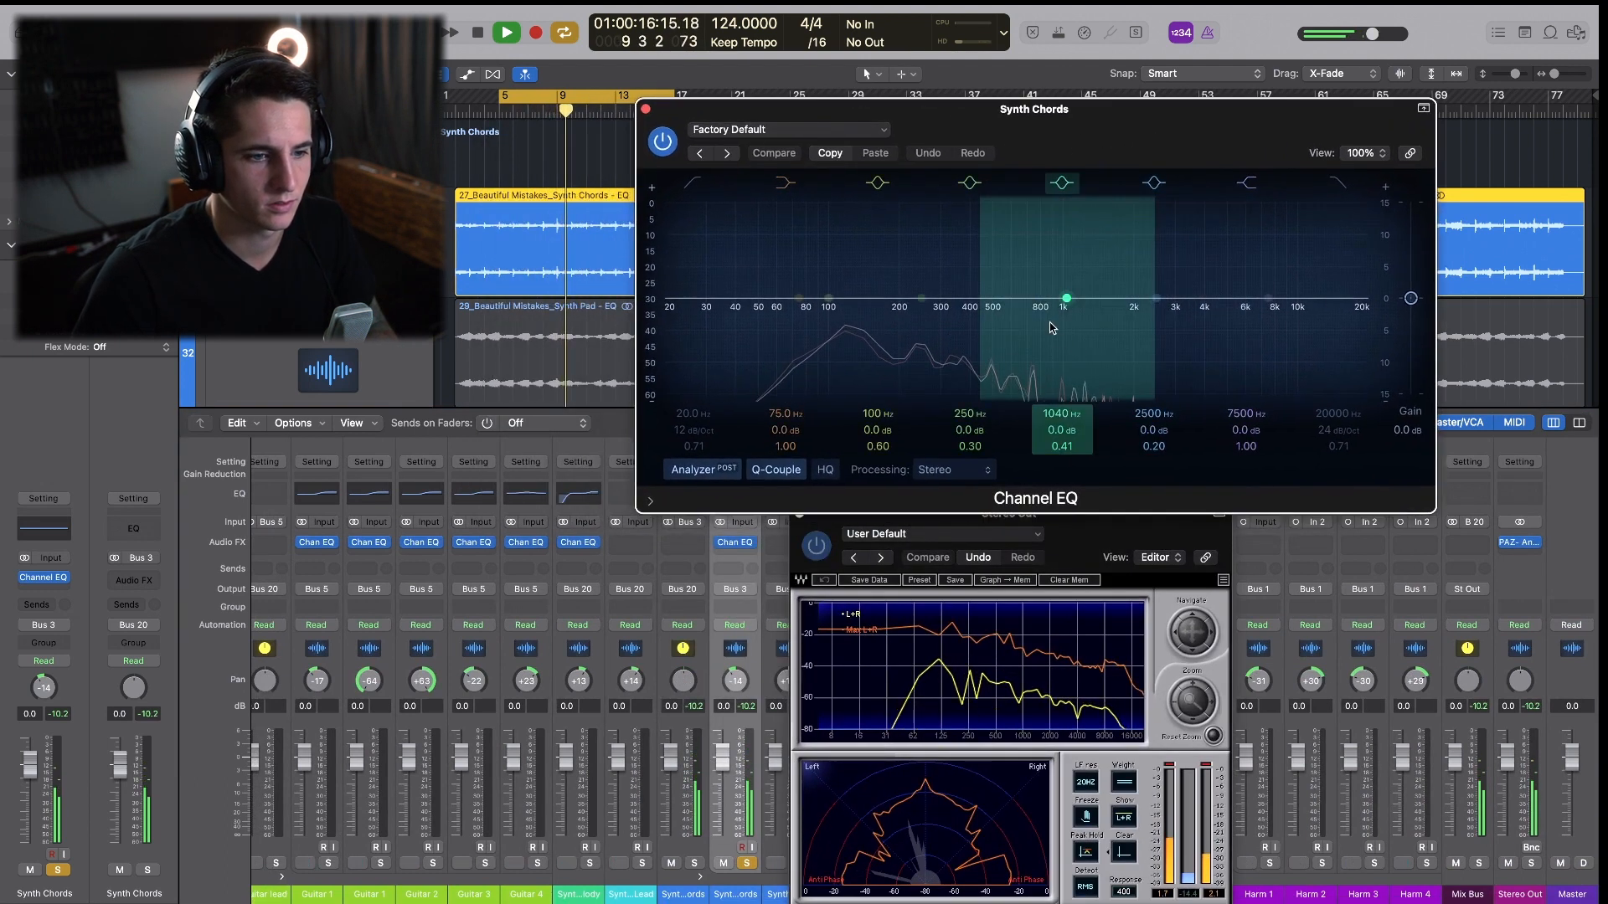
Give Synth Chords a -2.9 dB low shelf at 398 Hz and a 12 dB/Oct low cut at 41 Hz, compare with bypass, and close the EQ.
{"action": "left_click_drag", "start_coordinate": [799, 299], "coordinate": [991, 309]}
{"action": "key", "text": "space"}
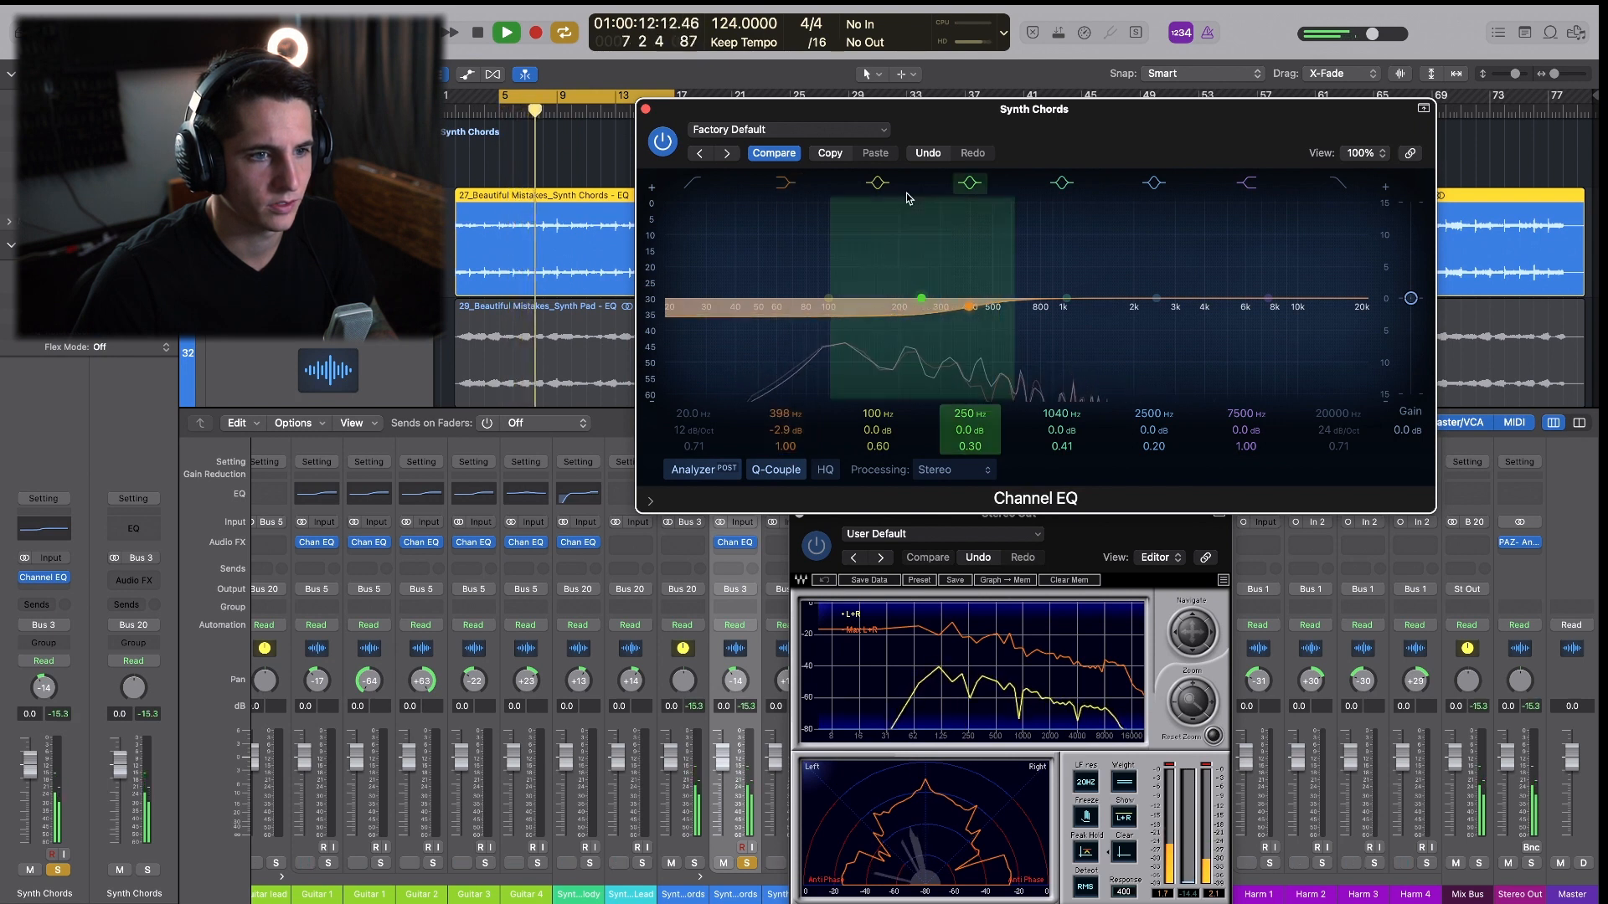
{"action": "left_click", "coordinate": [662, 142]}
{"action": "left_click", "coordinate": [663, 142]}
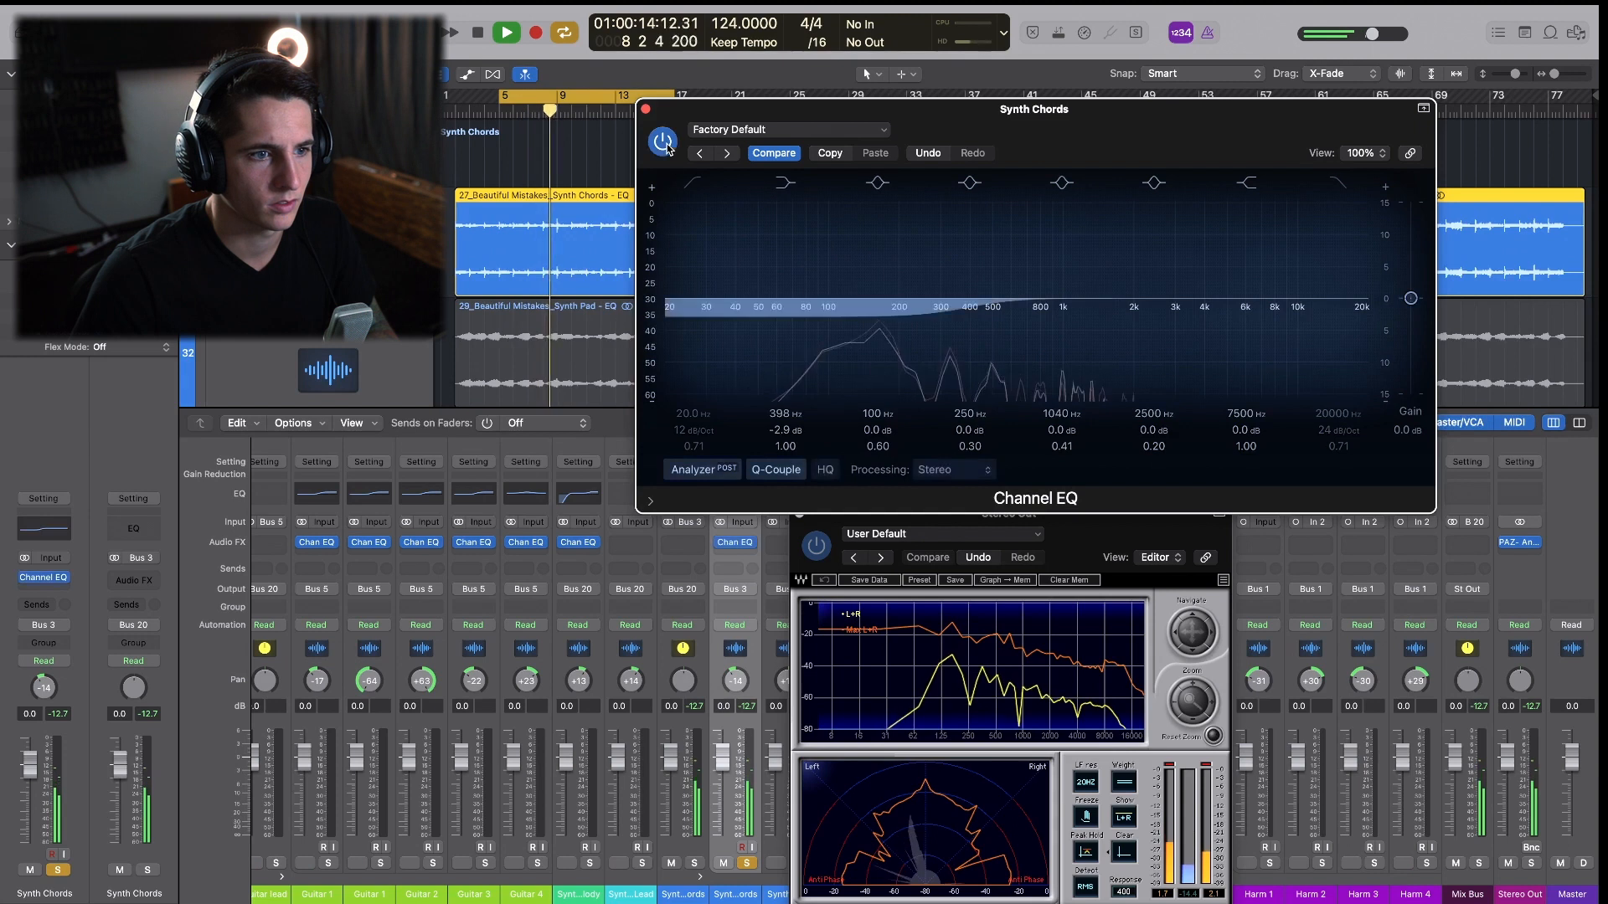
{"action": "left_click_drag", "start_coordinate": [720, 201], "coordinate": [758, 234]}
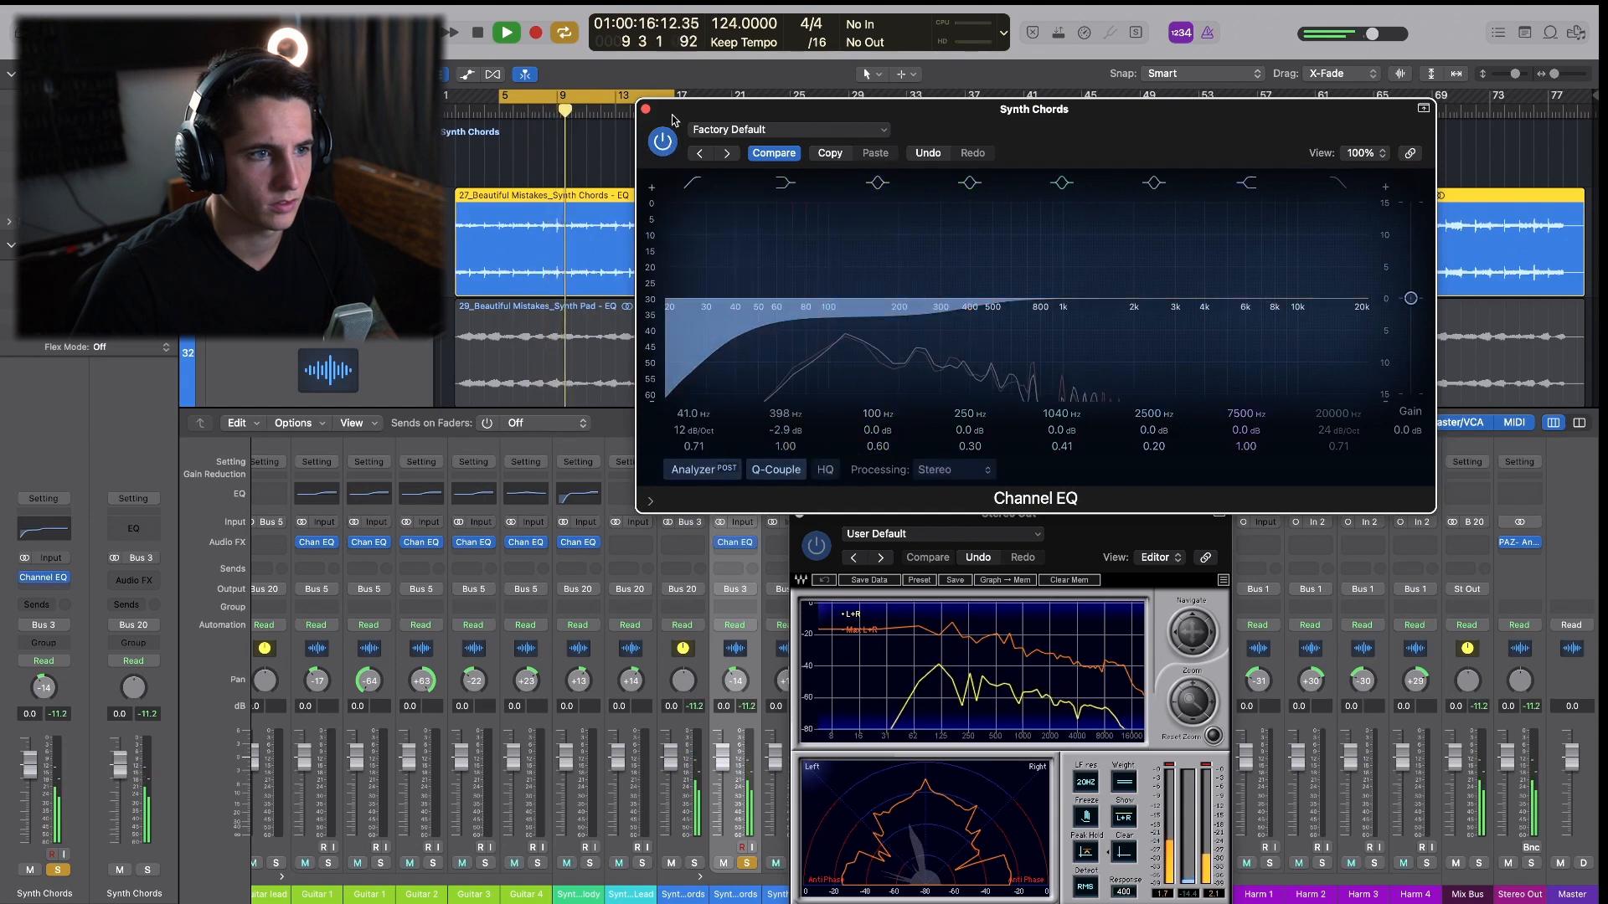
{"action": "left_click", "coordinate": [646, 109]}
Solo the Synth Pad track in place of Synth Chords, play it from bar 5 and move the analyzer clear of its channel strip.
{"action": "scroll", "coordinate": [444, 271], "scroll_direction": "down", "scroll_amount": 2}
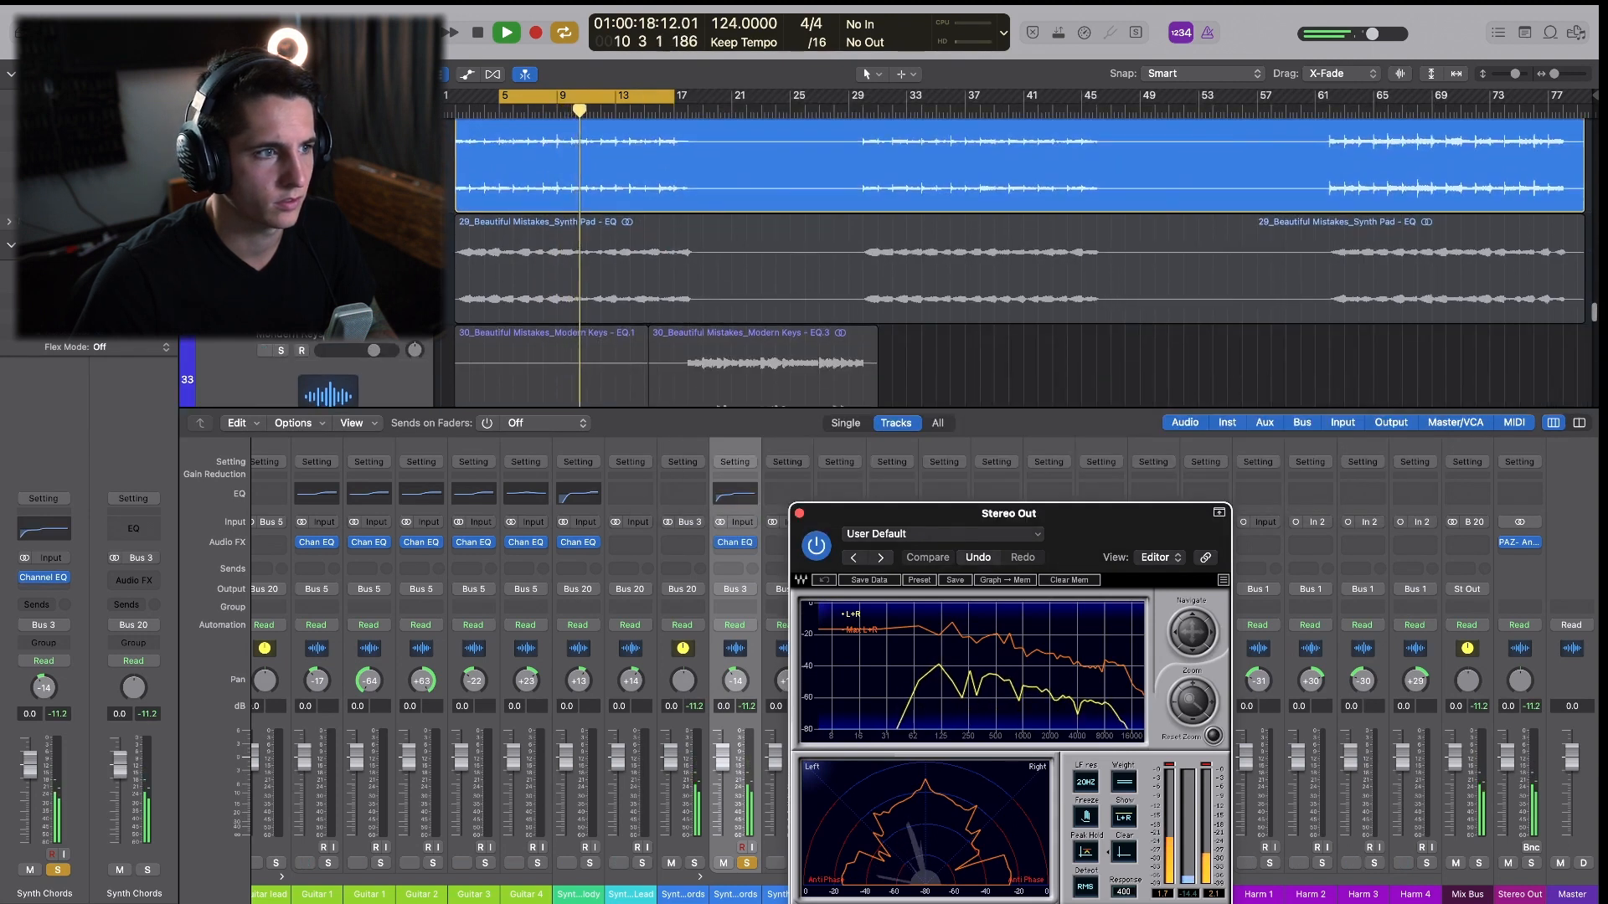
{"action": "key", "text": "Down"}
{"action": "key", "text": "space"}
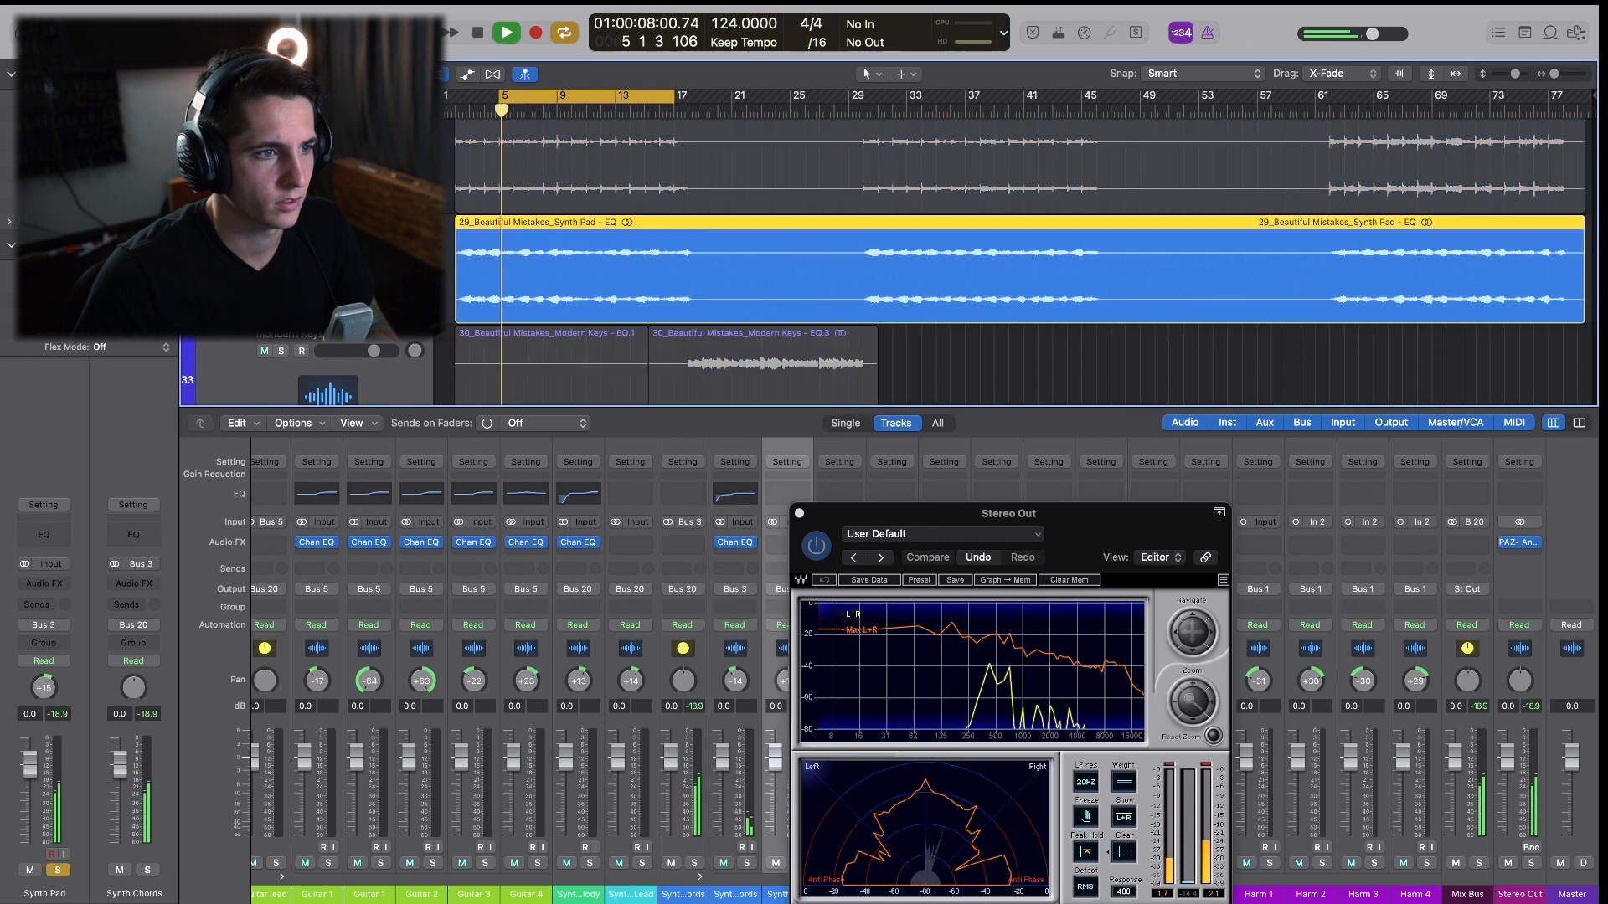
{"action": "left_click_drag", "start_coordinate": [1114, 540], "coordinate": [1258, 433]}
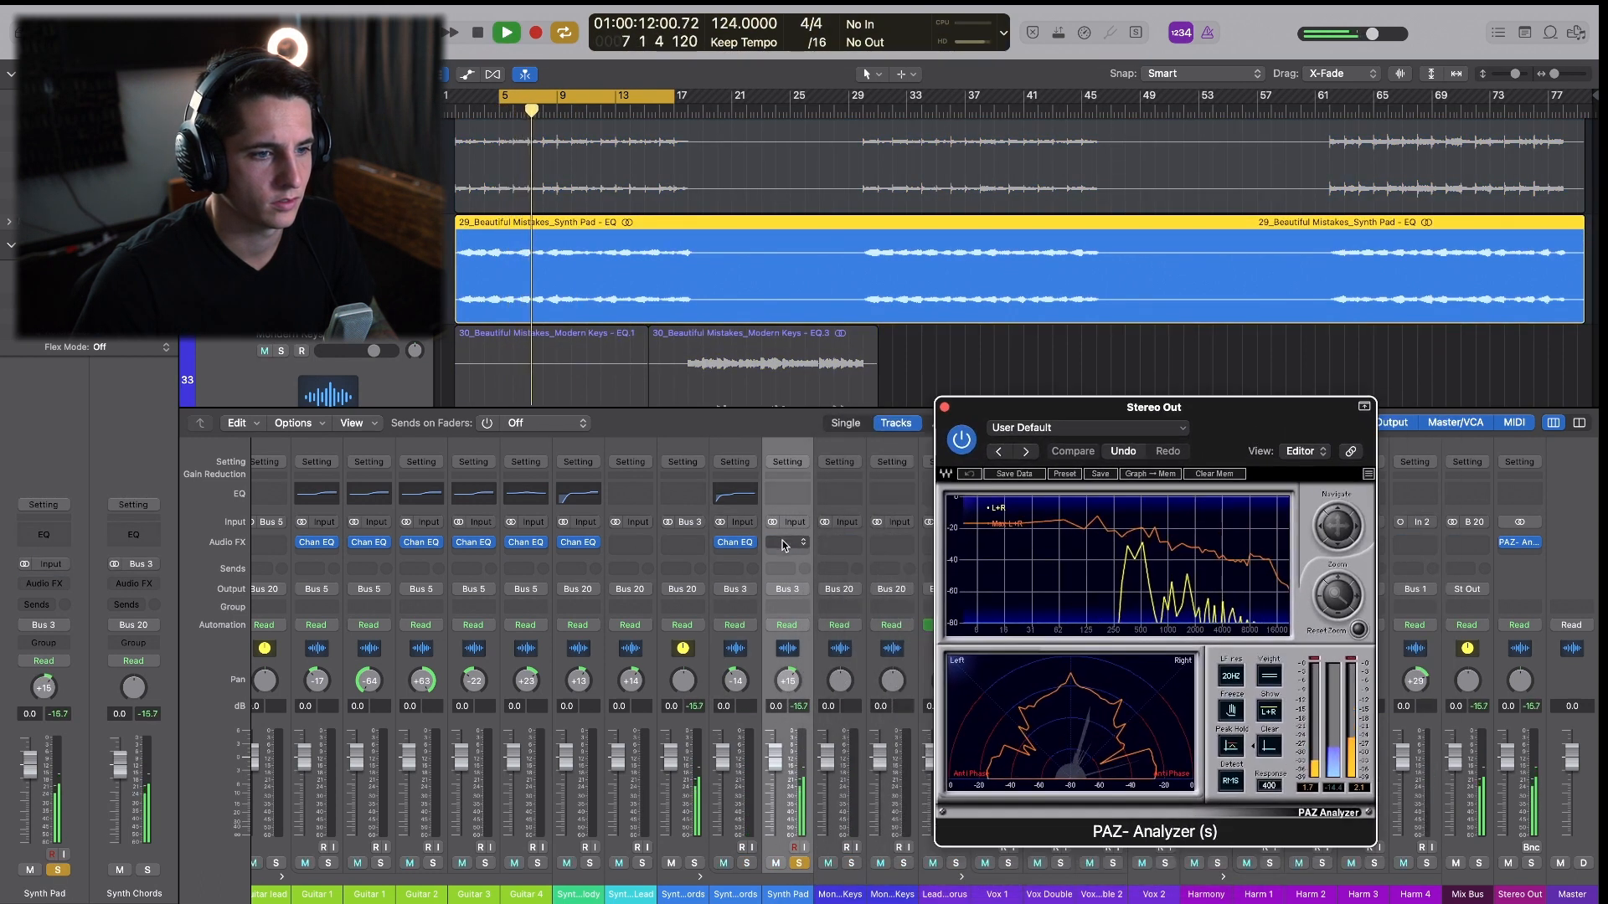
Add a Channel EQ to Synth Pad with a 1.8 dB high shelf at 990 Hz, and close it with playback stopped.
{"action": "left_click", "coordinate": [784, 545]}
{"action": "left_click", "coordinate": [804, 490]}
{"action": "left_click_drag", "start_coordinate": [1000, 251], "coordinate": [735, 141]}
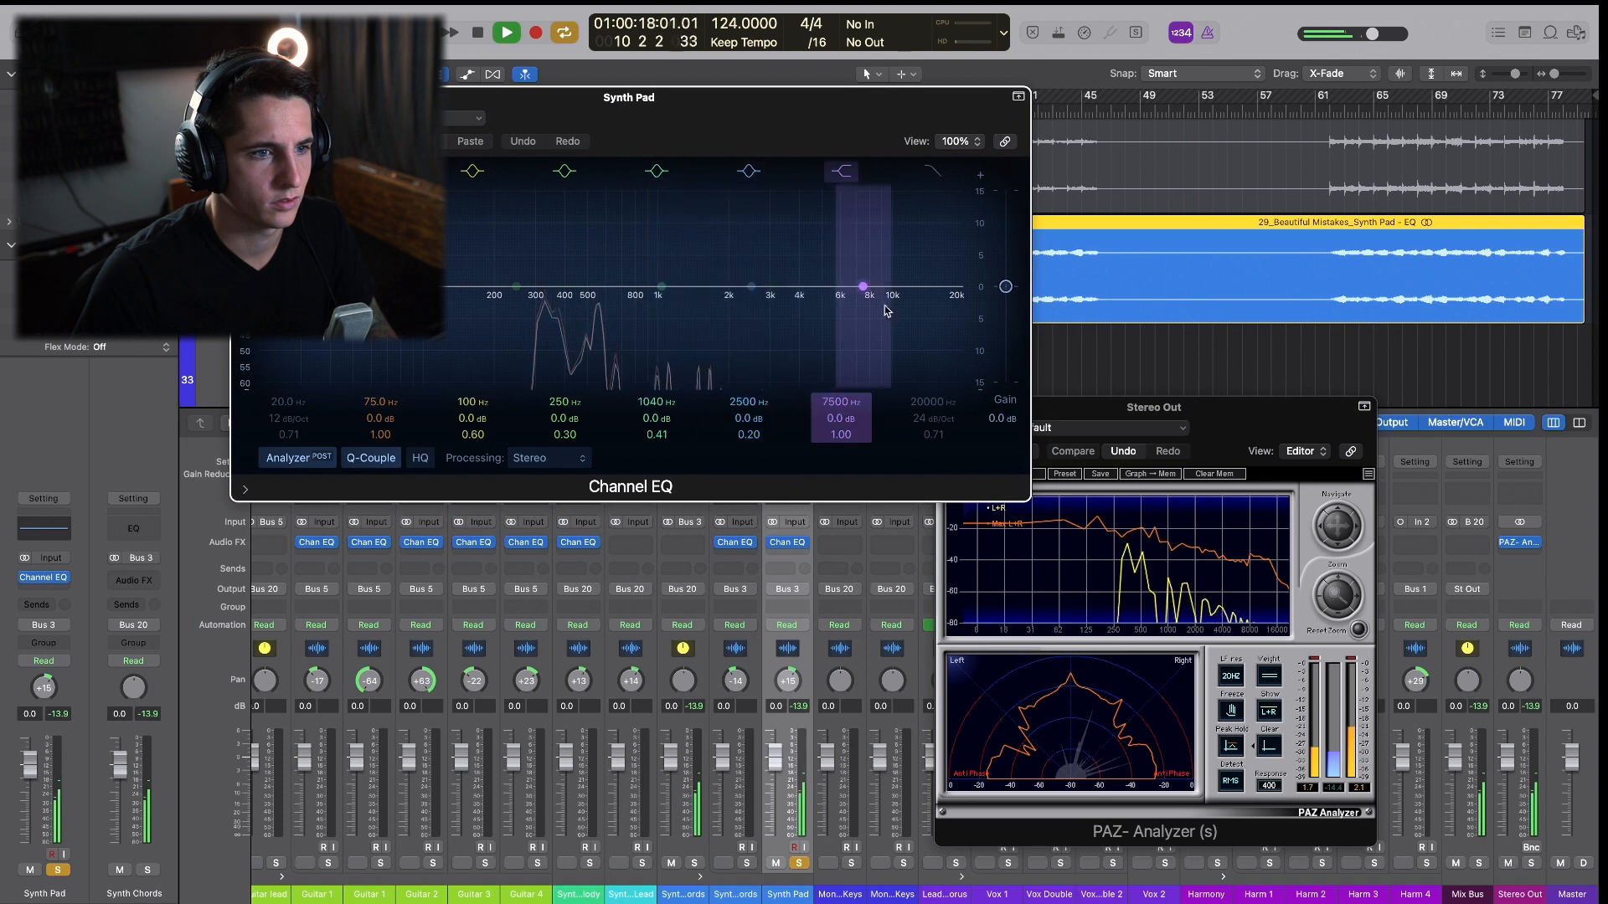
{"action": "left_click_drag", "start_coordinate": [863, 286], "coordinate": [655, 278]}
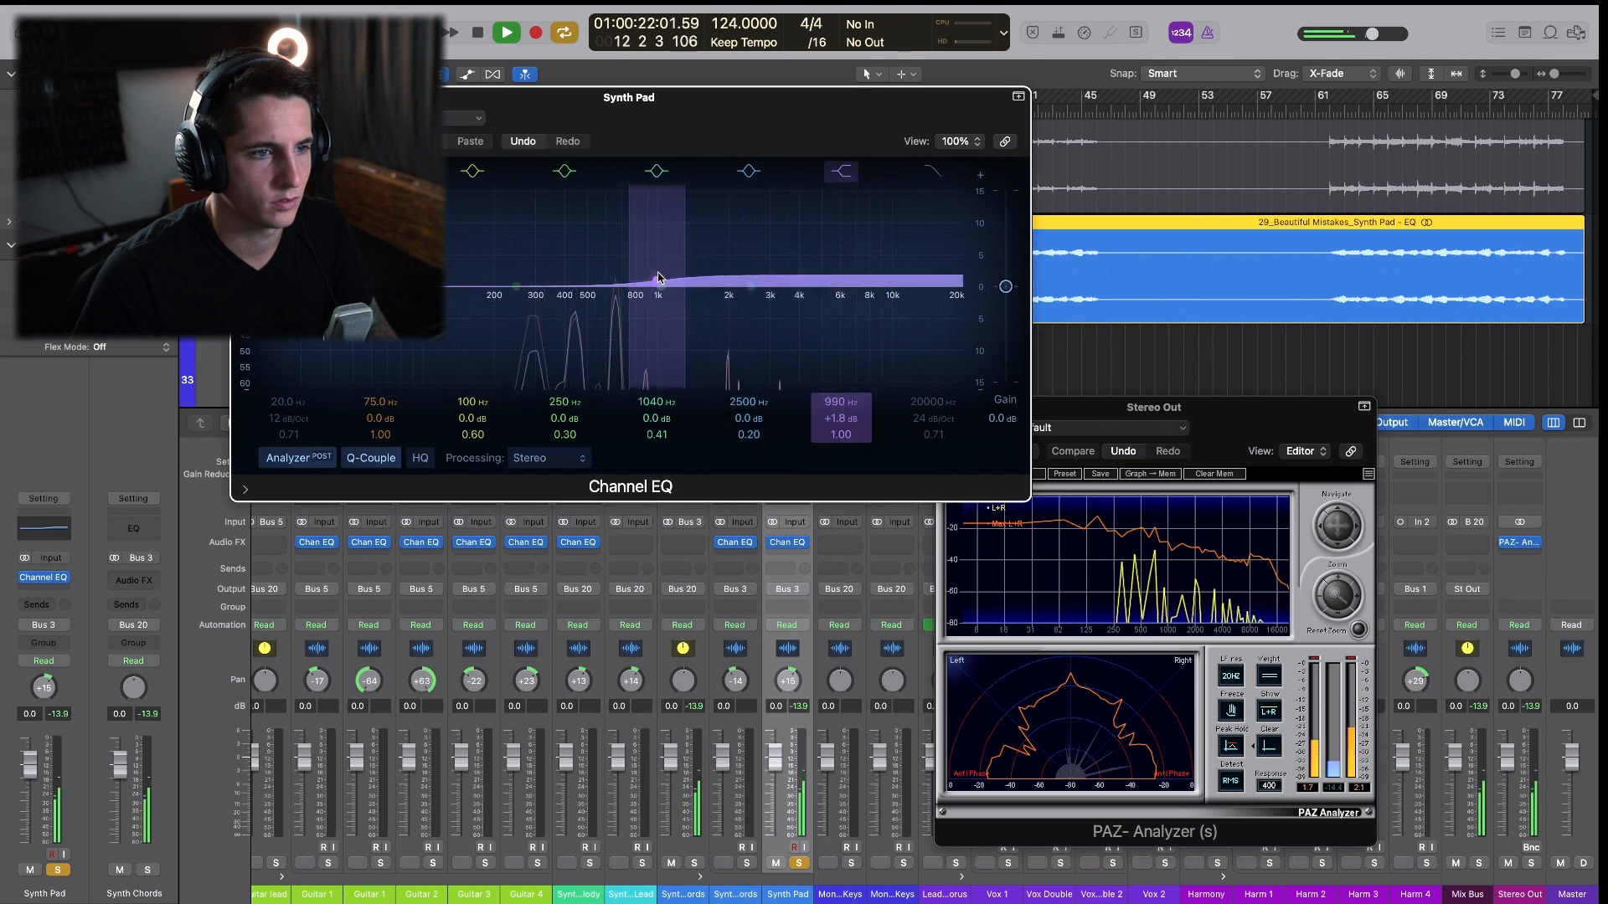
{"action": "left_click_drag", "start_coordinate": [766, 134], "coordinate": [782, 137]}
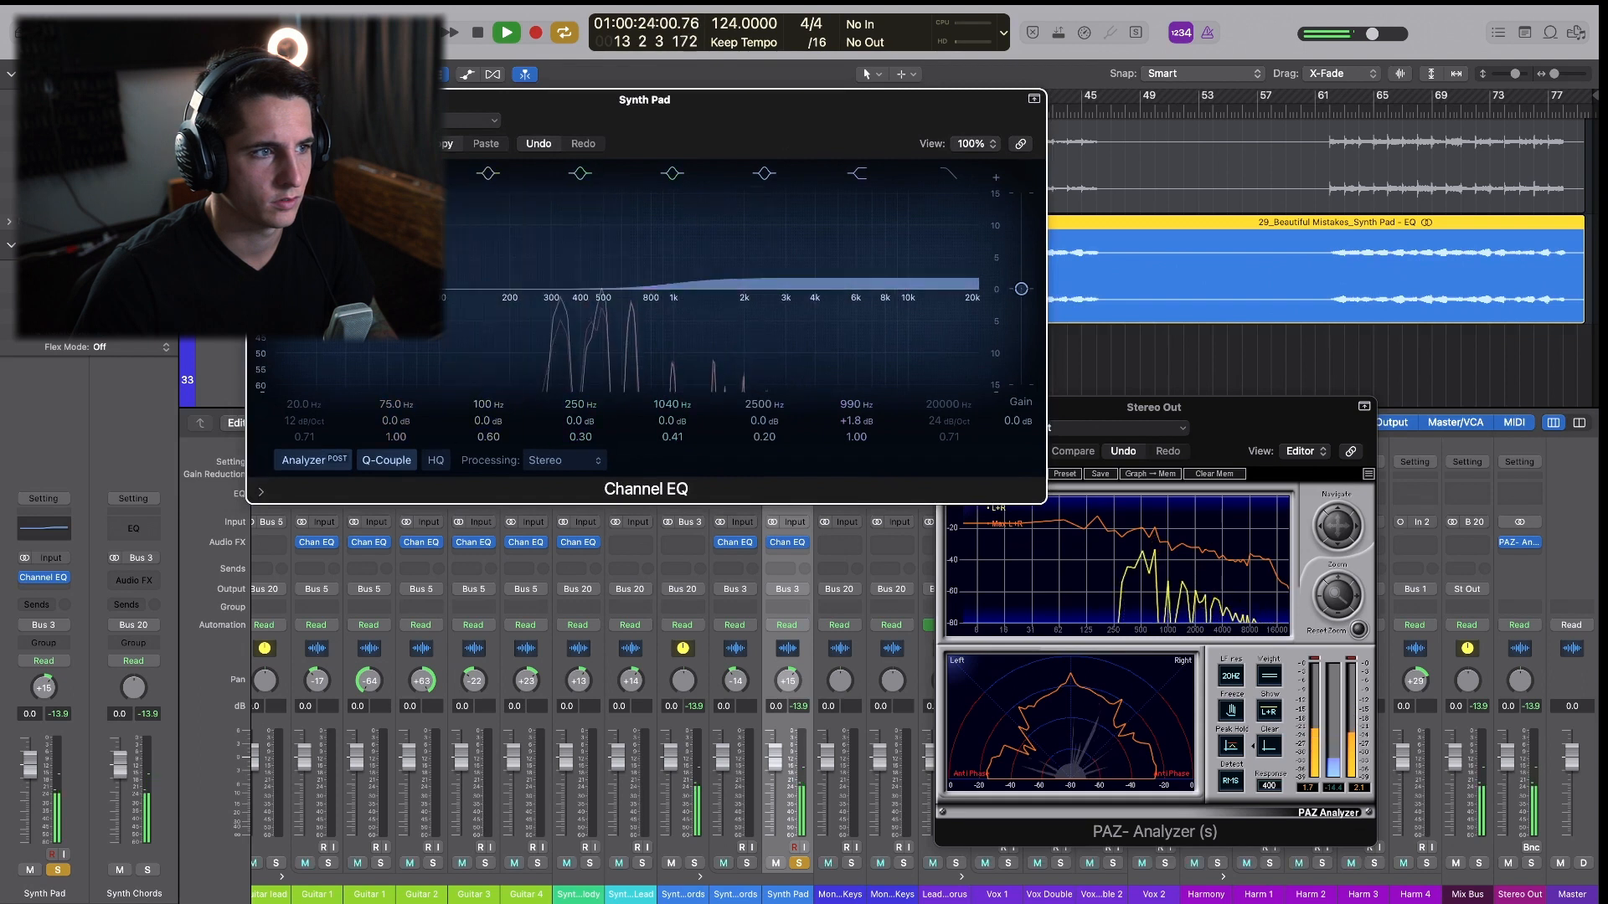
{"action": "key", "text": "space"}
{"action": "left_click", "coordinate": [257, 100]}
Solo the first Mondern Keys track in place of Synth Pad, set the cycle range to bars 18–30 and play it.
{"action": "scroll", "coordinate": [634, 238], "scroll_direction": "down", "scroll_amount": 3}
{"action": "key", "text": "s"}
{"action": "left_click", "coordinate": [633, 261]}
{"action": "key", "text": "s"}
{"action": "scroll", "coordinate": [634, 238], "scroll_direction": "down", "scroll_amount": 2}
{"action": "left_click_drag", "start_coordinate": [600, 102], "coordinate": [779, 102]}
{"action": "key", "text": "space"}
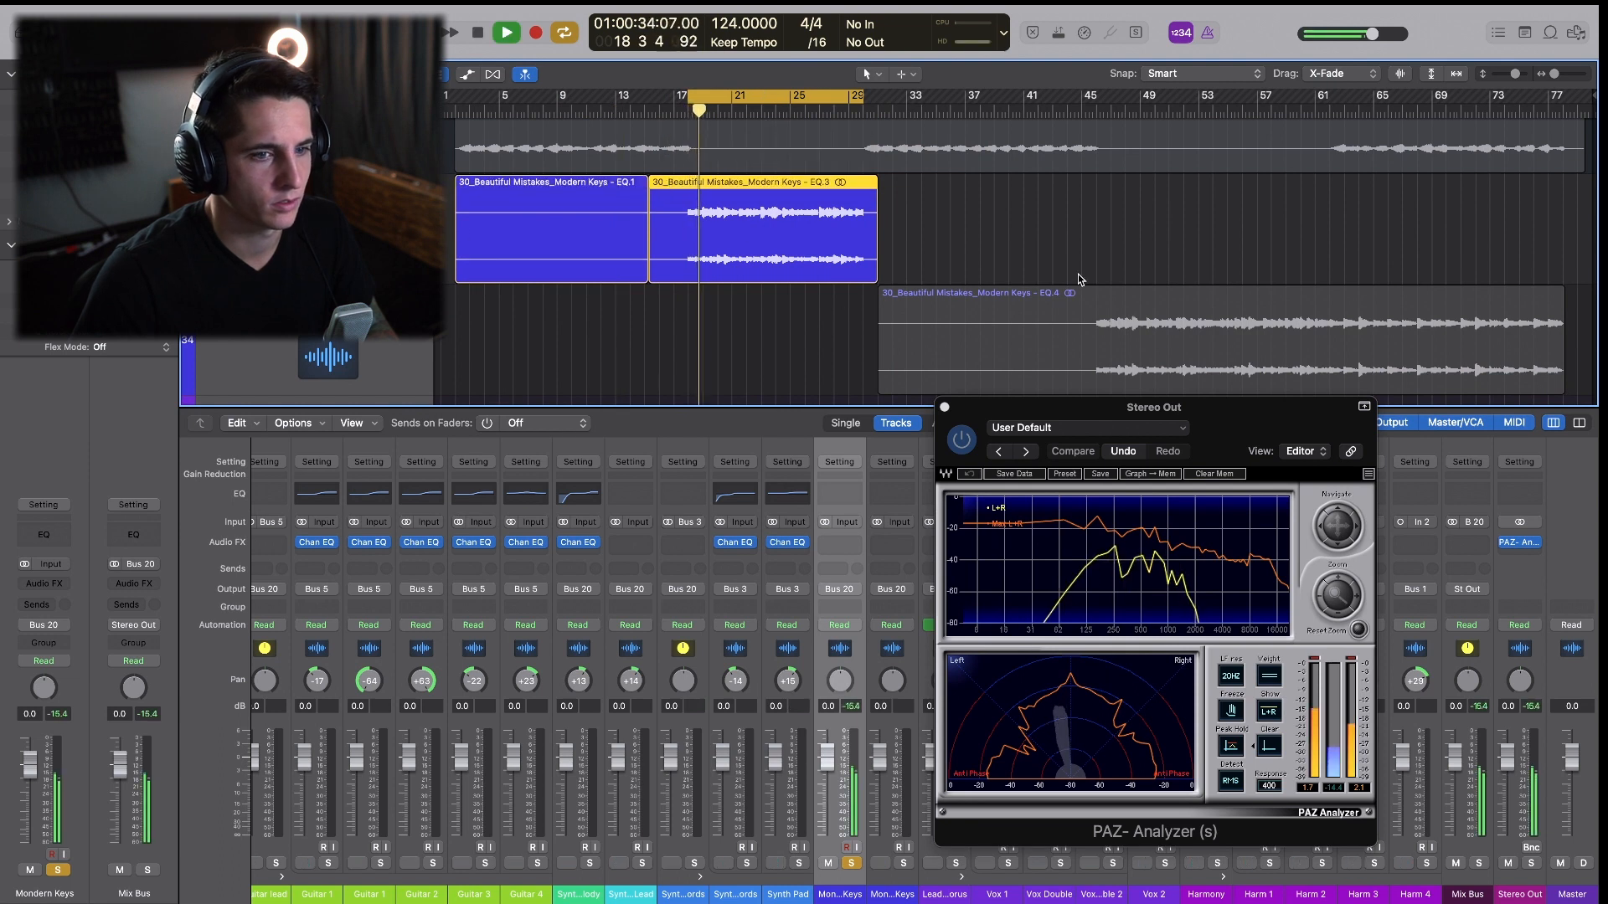
{"action": "left_click_drag", "start_coordinate": [1261, 415], "coordinate": [1338, 413]}
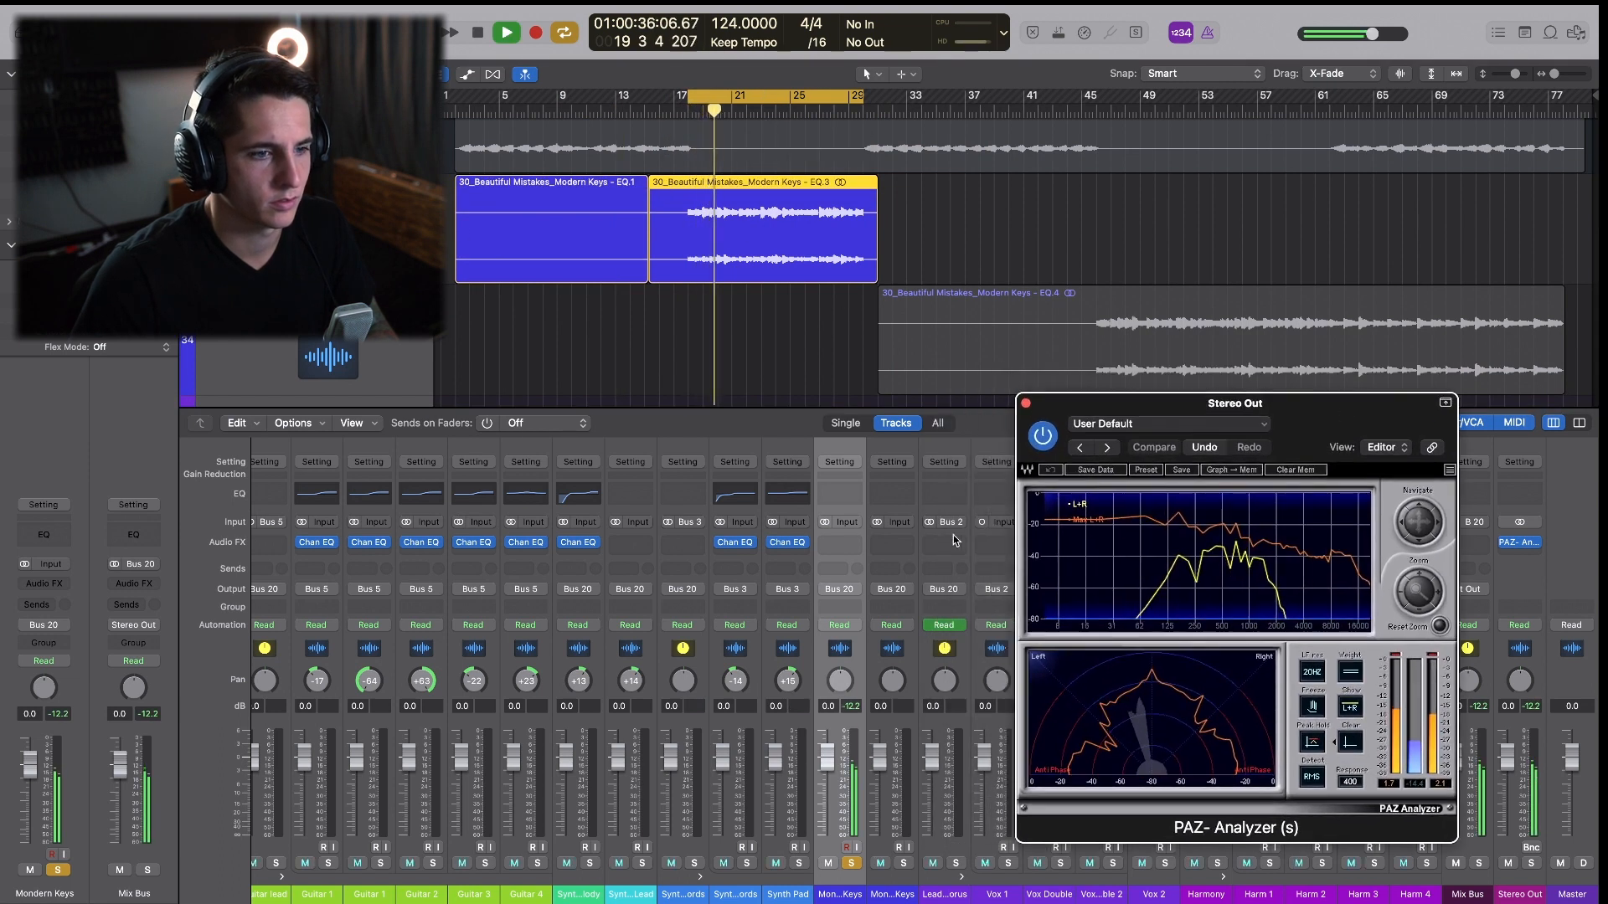
Add a Channel EQ to Mondern Keys, boosting 2.4 dB at 1850 Hz with Q 0.37 and cutting 1.7 dB at 288 Hz with Q 0.83; close it.
{"action": "left_click", "coordinate": [848, 494]}
{"action": "left_click_drag", "start_coordinate": [951, 348], "coordinate": [771, 248]}
{"action": "mouse_move", "coordinate": [839, 402]}
{"action": "left_mouse_down"}
{"action": "mouse_move", "coordinate": [824, 401]}
{"action": "mouse_move", "coordinate": [830, 370]}
{"action": "mouse_move", "coordinate": [811, 388]}
{"action": "left_mouse_up"}
{"action": "mouse_move", "coordinate": [605, 402]}
{"action": "left_mouse_down"}
{"action": "mouse_move", "coordinate": [608, 359]}
{"action": "mouse_move", "coordinate": [593, 350]}
{"action": "mouse_move", "coordinate": [617, 360]}
{"action": "mouse_move", "coordinate": [619, 429]}
{"action": "left_mouse_up"}
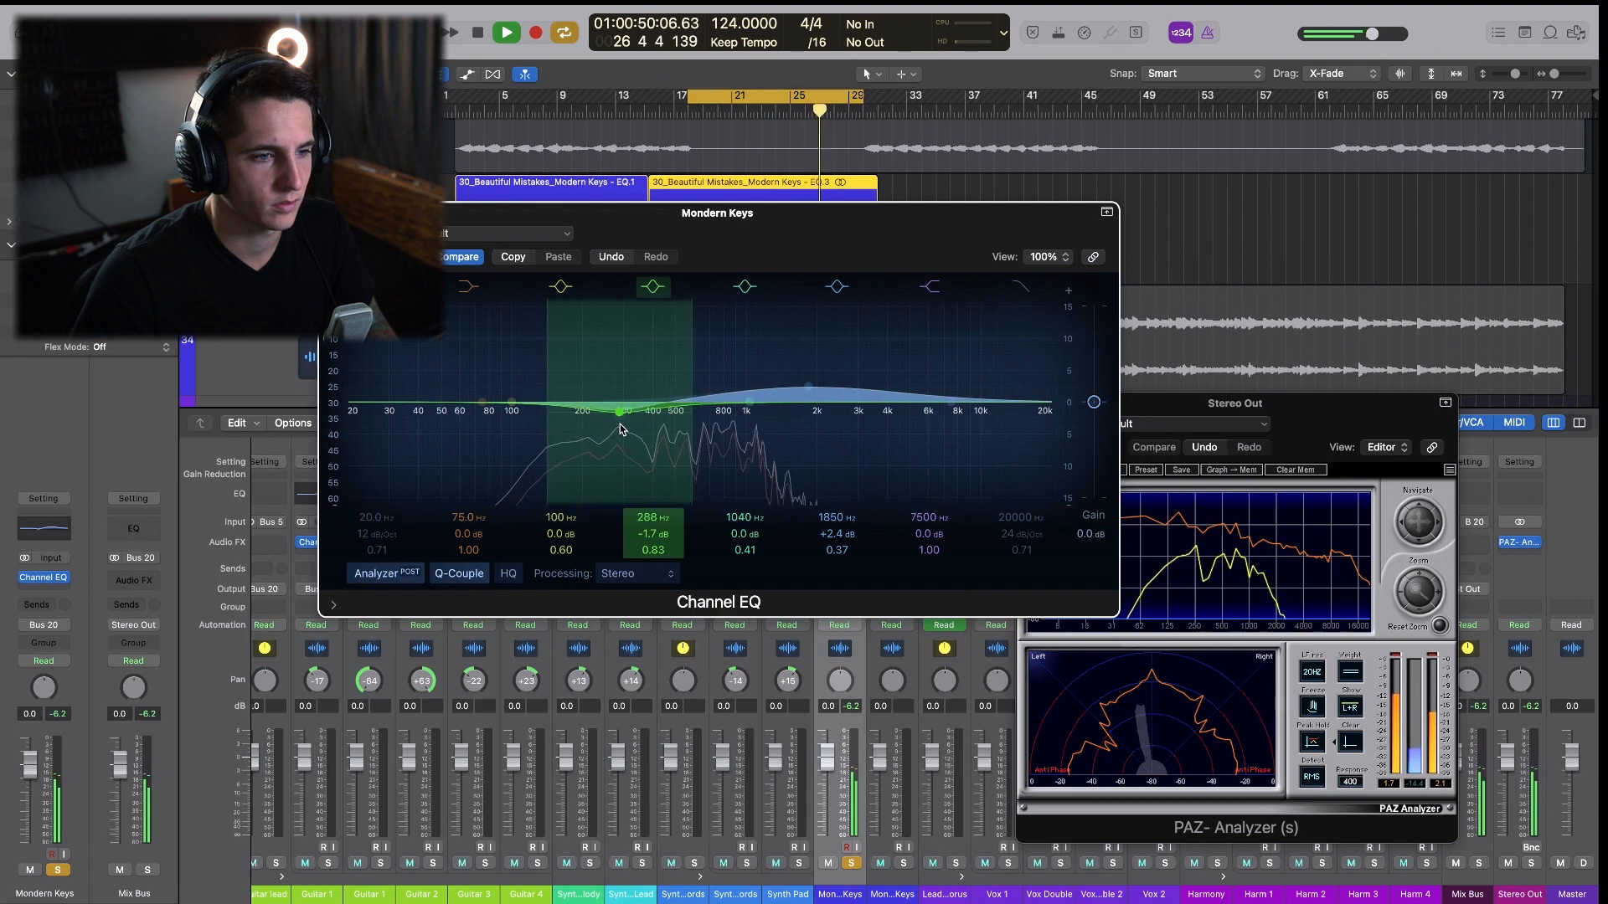
{"action": "key", "text": "space"}
{"action": "left_click", "coordinate": [328, 213]}
Unsolo the first Mondern Keys track, set the cycle range to bars 46–78 and select the second Mondern Keys track.
{"action": "key", "text": "s"}
{"action": "scroll", "coordinate": [499, 243], "scroll_direction": "down", "scroll_amount": 4}
{"action": "left_click", "coordinate": [722, 264]}
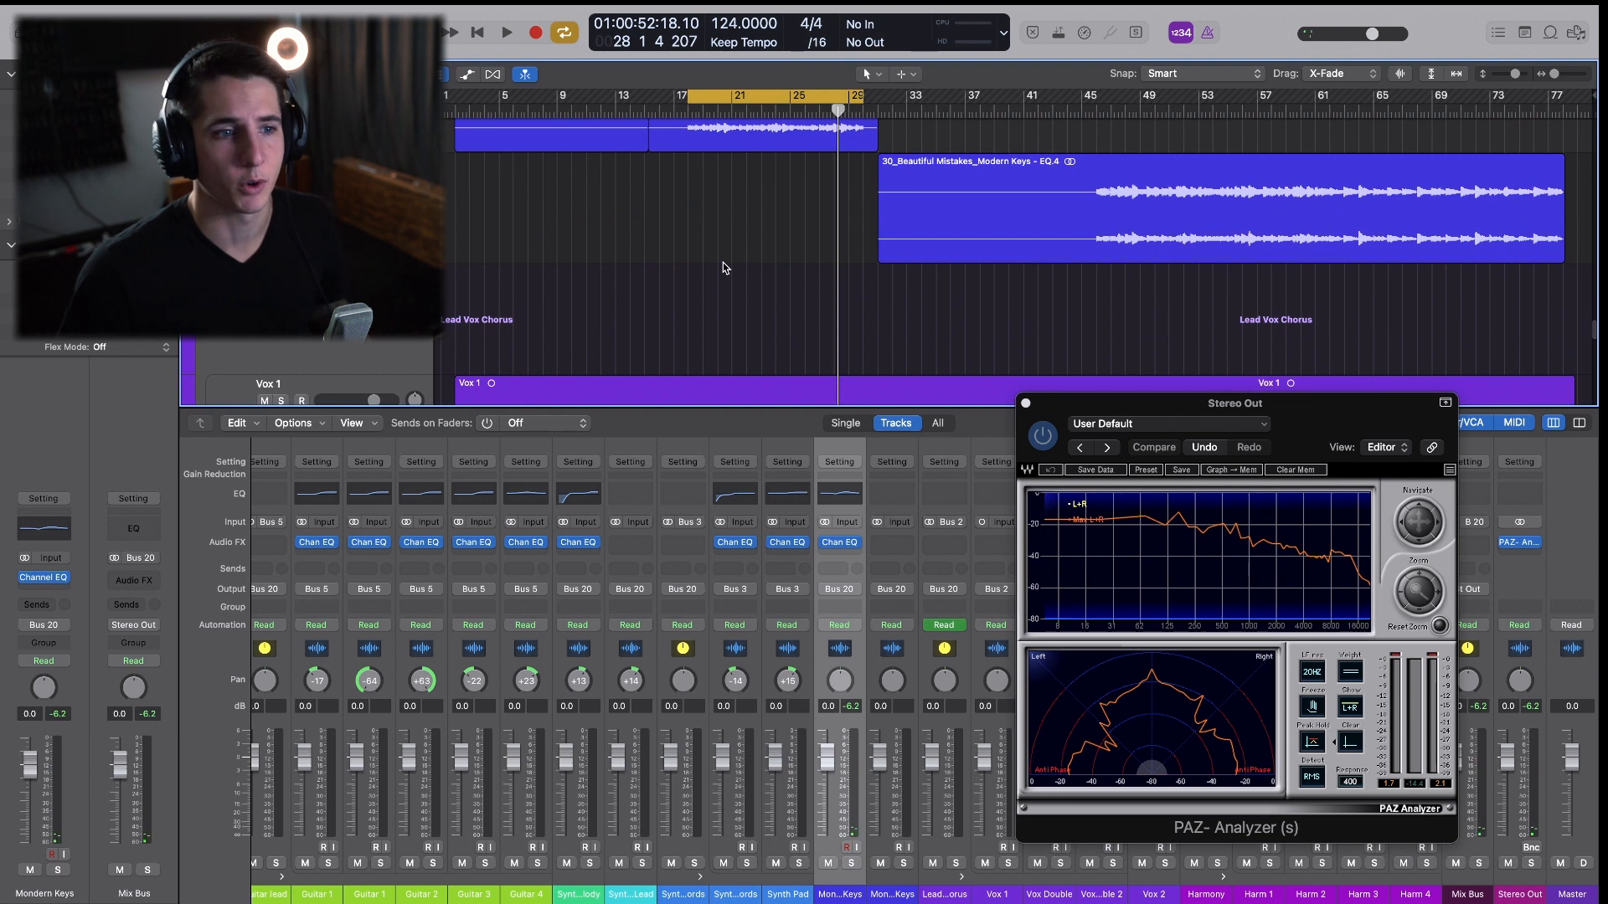
{"action": "scroll", "coordinate": [737, 241], "scroll_direction": "up", "scroll_amount": 2}
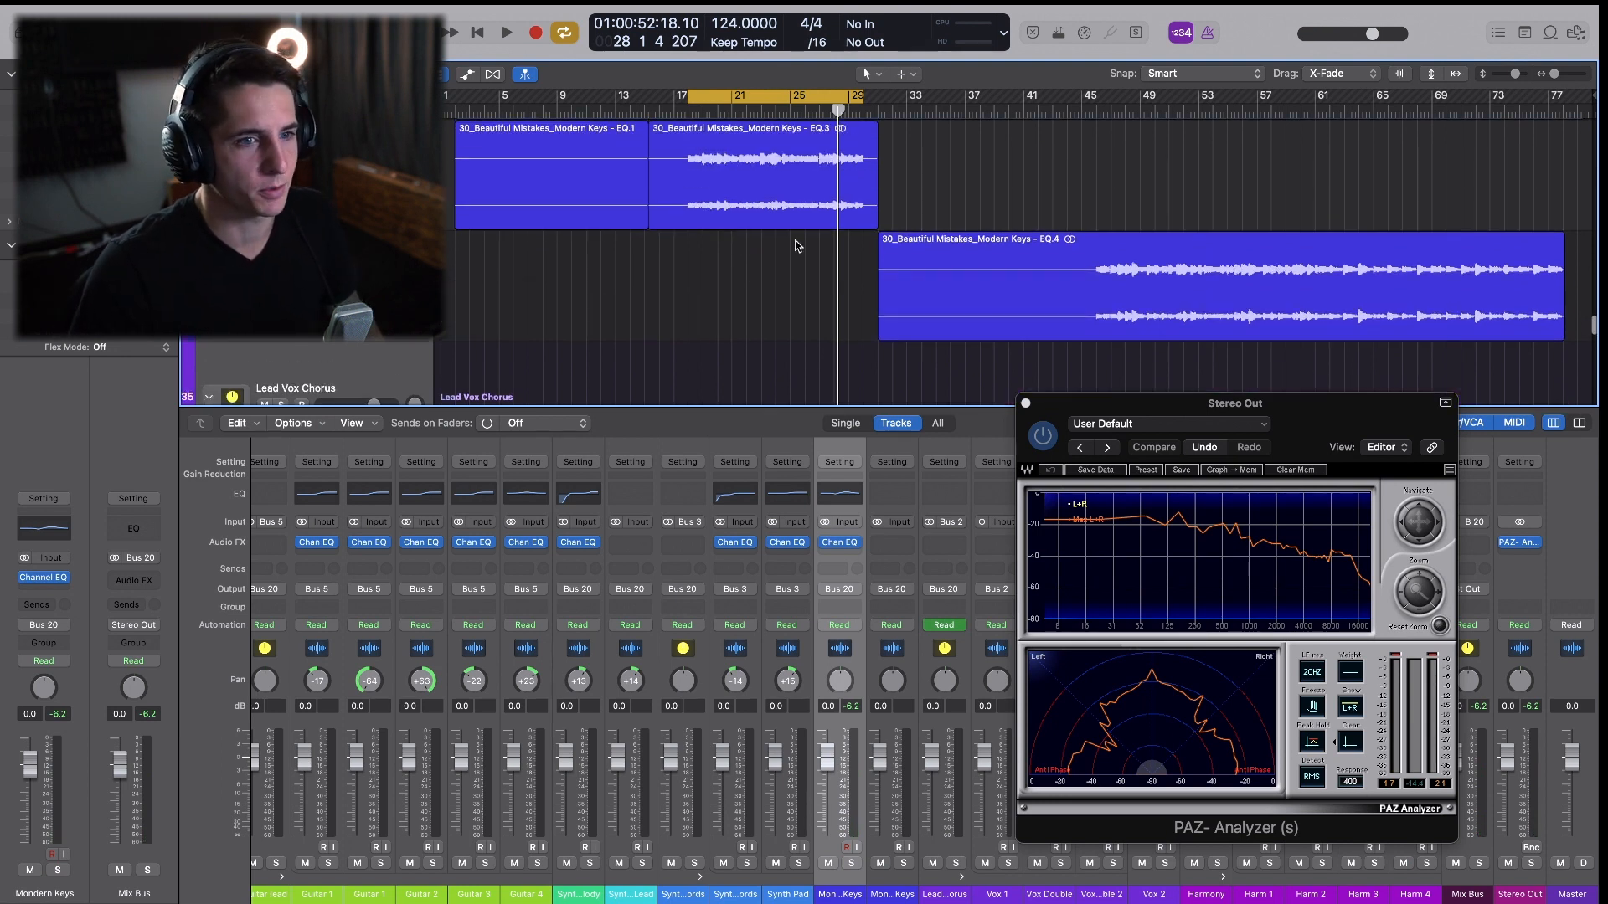
{"action": "left_click_drag", "start_coordinate": [1091, 104], "coordinate": [1562, 103]}
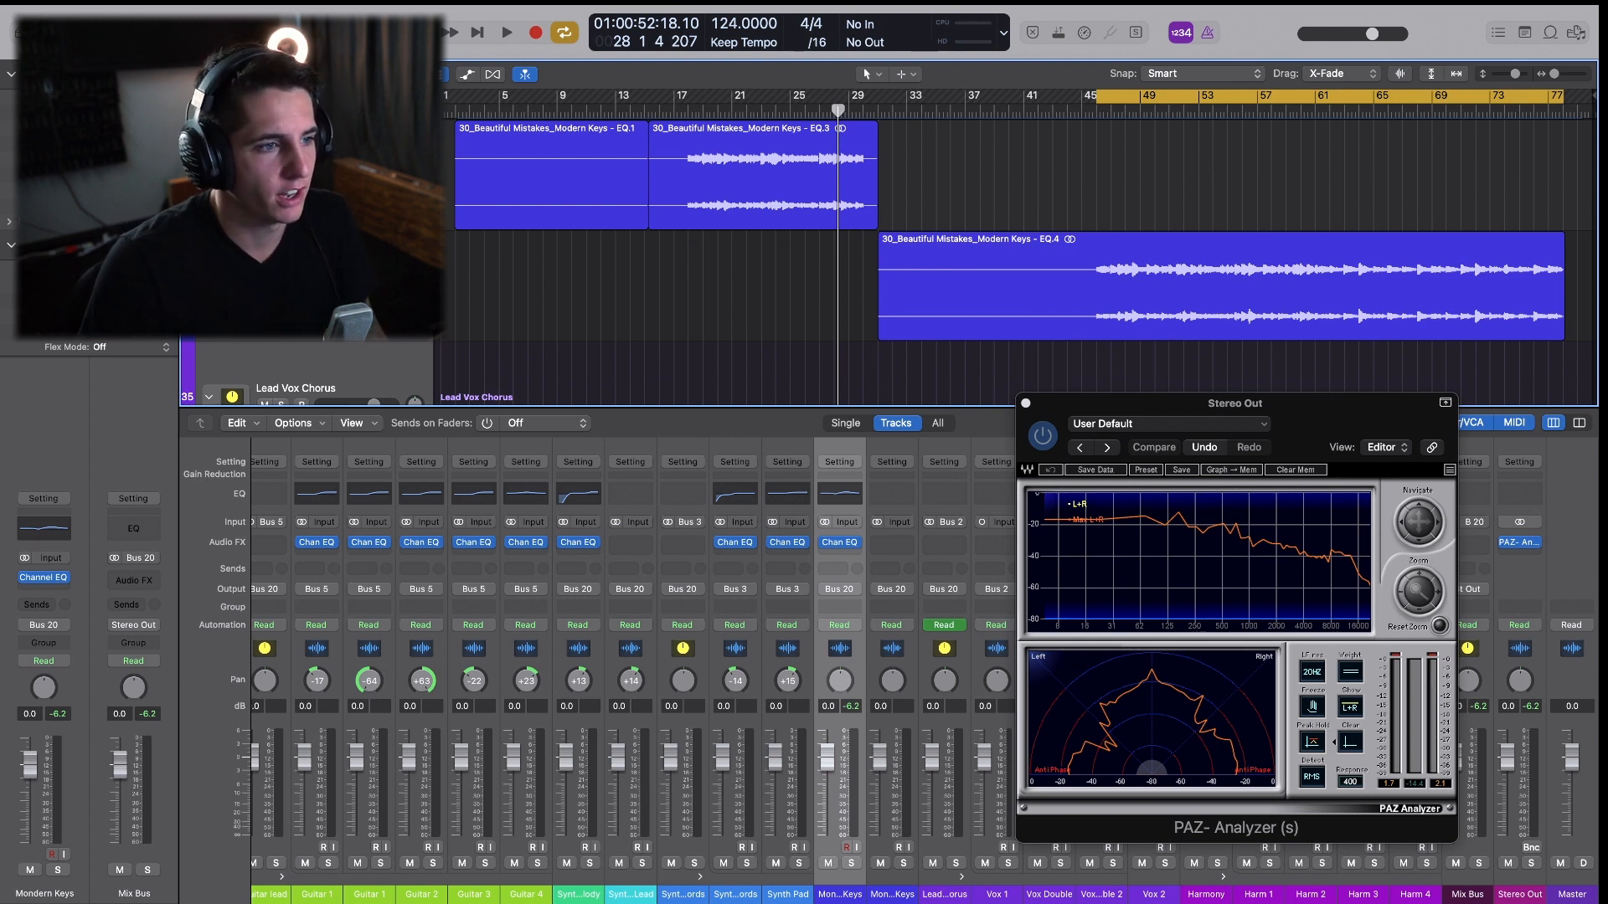
{"action": "left_click", "coordinate": [327, 283]}
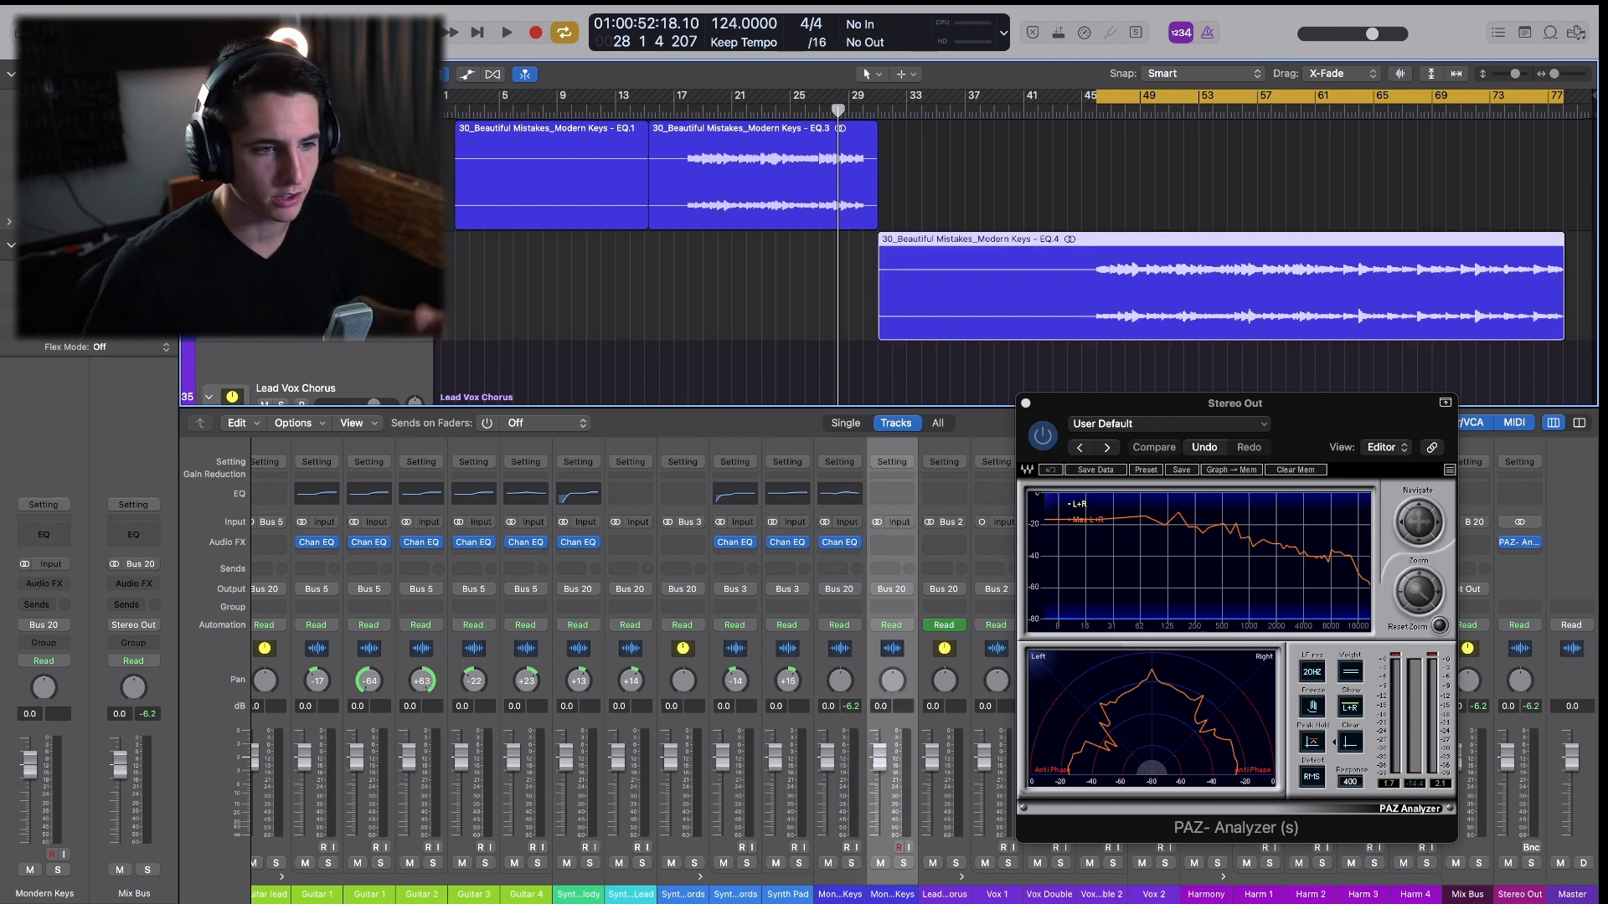
Open a Channel EQ on the second Mondern Keys track and turn off its 346 Hz and 1860 Hz bands.
{"action": "key", "text": "e"}
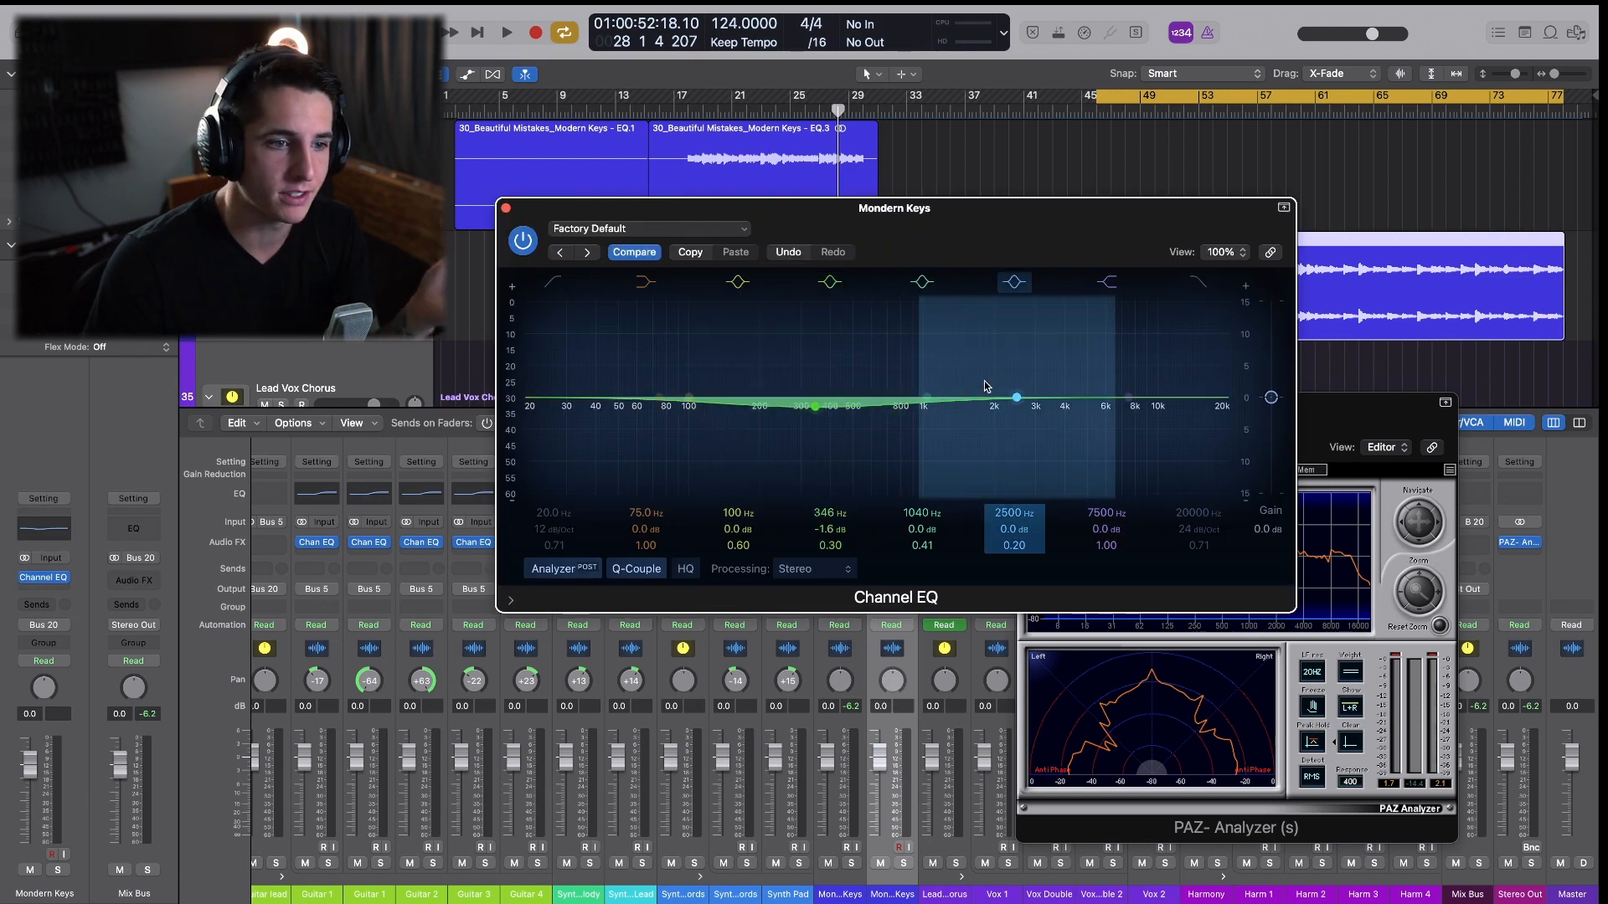
{"action": "left_click_drag", "start_coordinate": [1020, 401], "coordinate": [984, 404]}
{"action": "left_click", "coordinate": [1017, 283]}
{"action": "left_click", "coordinate": [830, 282]}
Cut 2.9 dB at 438 Hz on the second Mondern Keys track, and play the track soloed.
{"action": "left_click_drag", "start_coordinate": [1078, 232], "coordinate": [795, 374]}
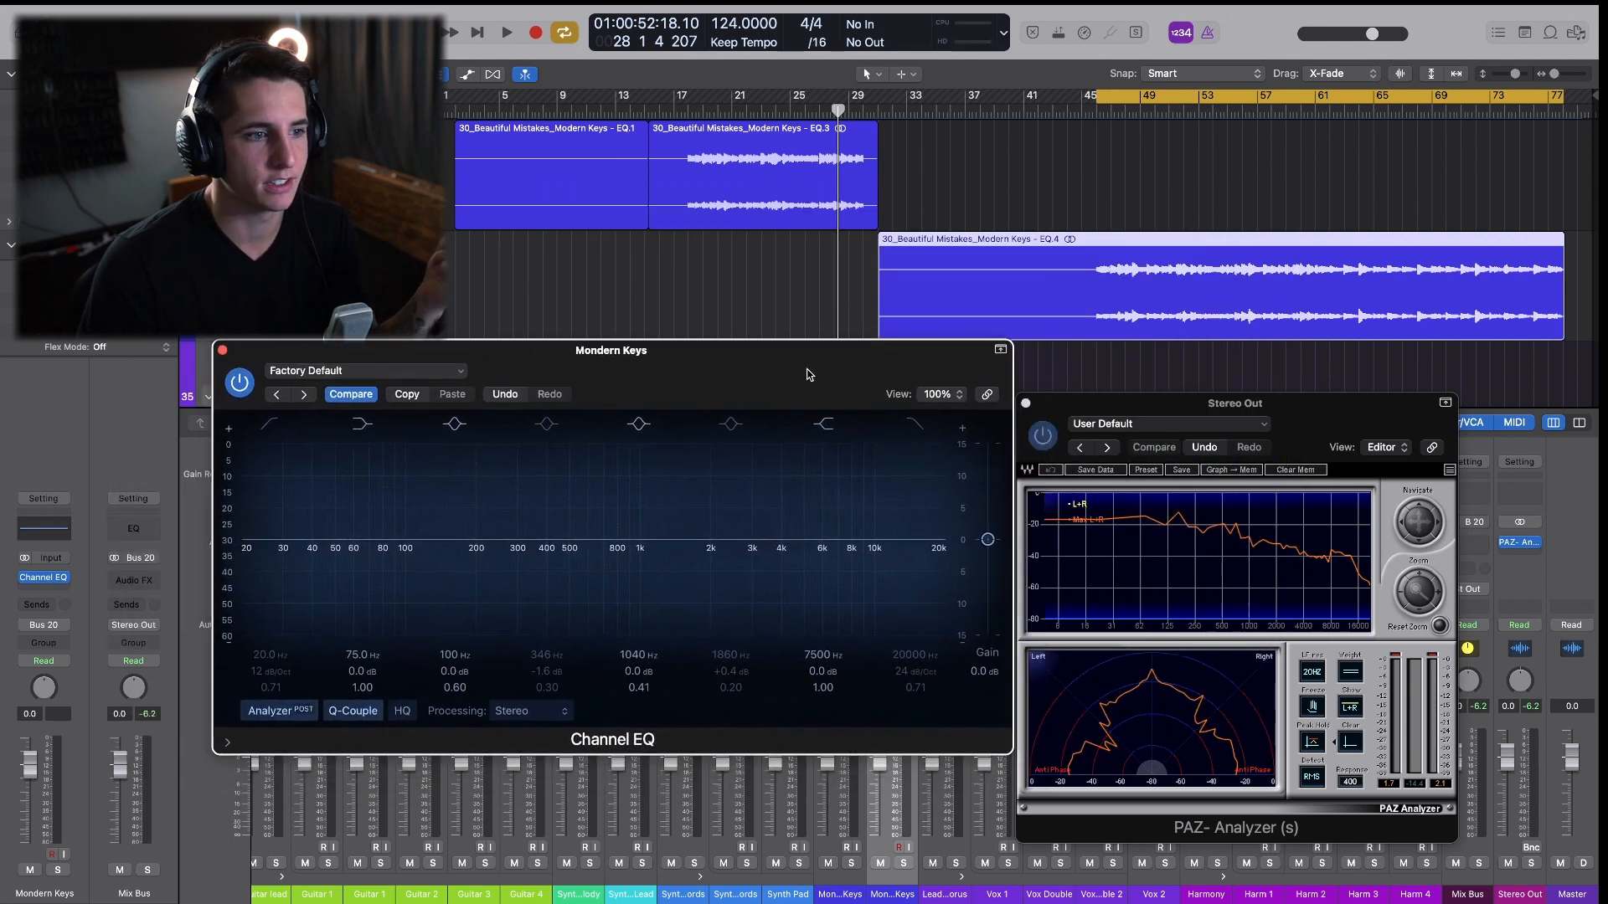
{"action": "mouse_move", "coordinate": [576, 548]}
{"action": "left_mouse_down"}
{"action": "mouse_move", "coordinate": [540, 545]}
{"action": "mouse_move", "coordinate": [552, 575]}
{"action": "mouse_move", "coordinate": [508, 531]}
{"action": "mouse_move", "coordinate": [369, 528]}
{"action": "mouse_move", "coordinate": [386, 520]}
{"action": "mouse_move", "coordinate": [393, 563]}
{"action": "mouse_move", "coordinate": [714, 495]}
{"action": "mouse_move", "coordinate": [545, 538]}
{"action": "mouse_move", "coordinate": [555, 563]}
{"action": "left_mouse_up"}
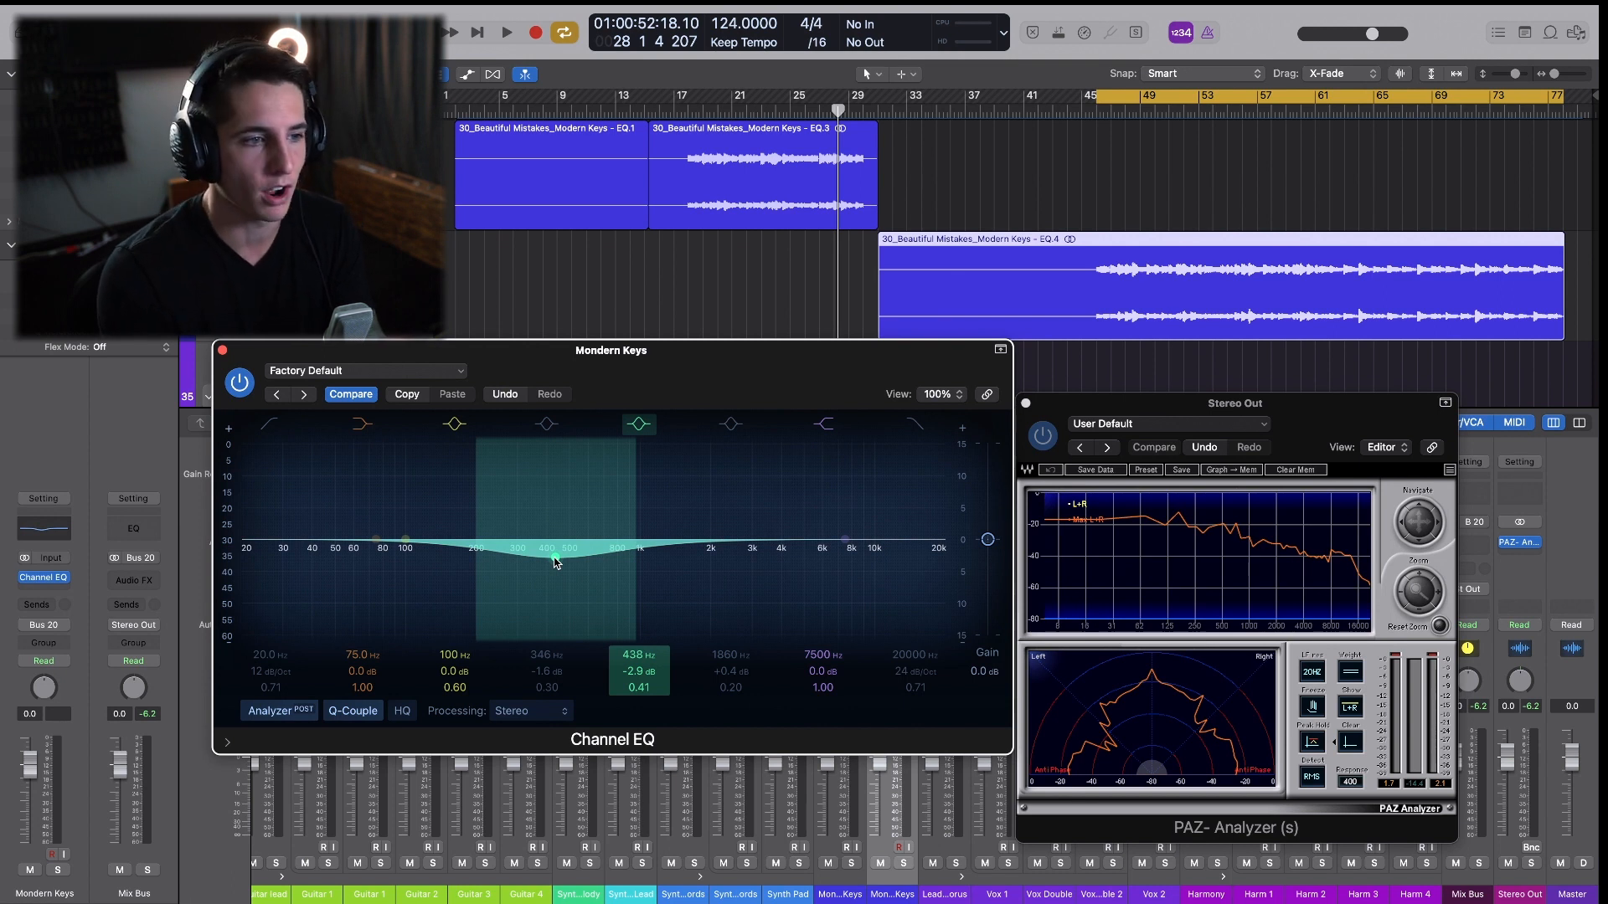
{"action": "left_click_drag", "start_coordinate": [744, 375], "coordinate": [704, 142]}
{"action": "key", "text": "space"}
{"action": "key", "text": "s"}
Change the midrange cut to -1.7 dB at 318 Hz, add a 2.4 dB high shelf at 810 Hz, and close the EQ.
{"action": "left_click_drag", "start_coordinate": [512, 315], "coordinate": [523, 297]}
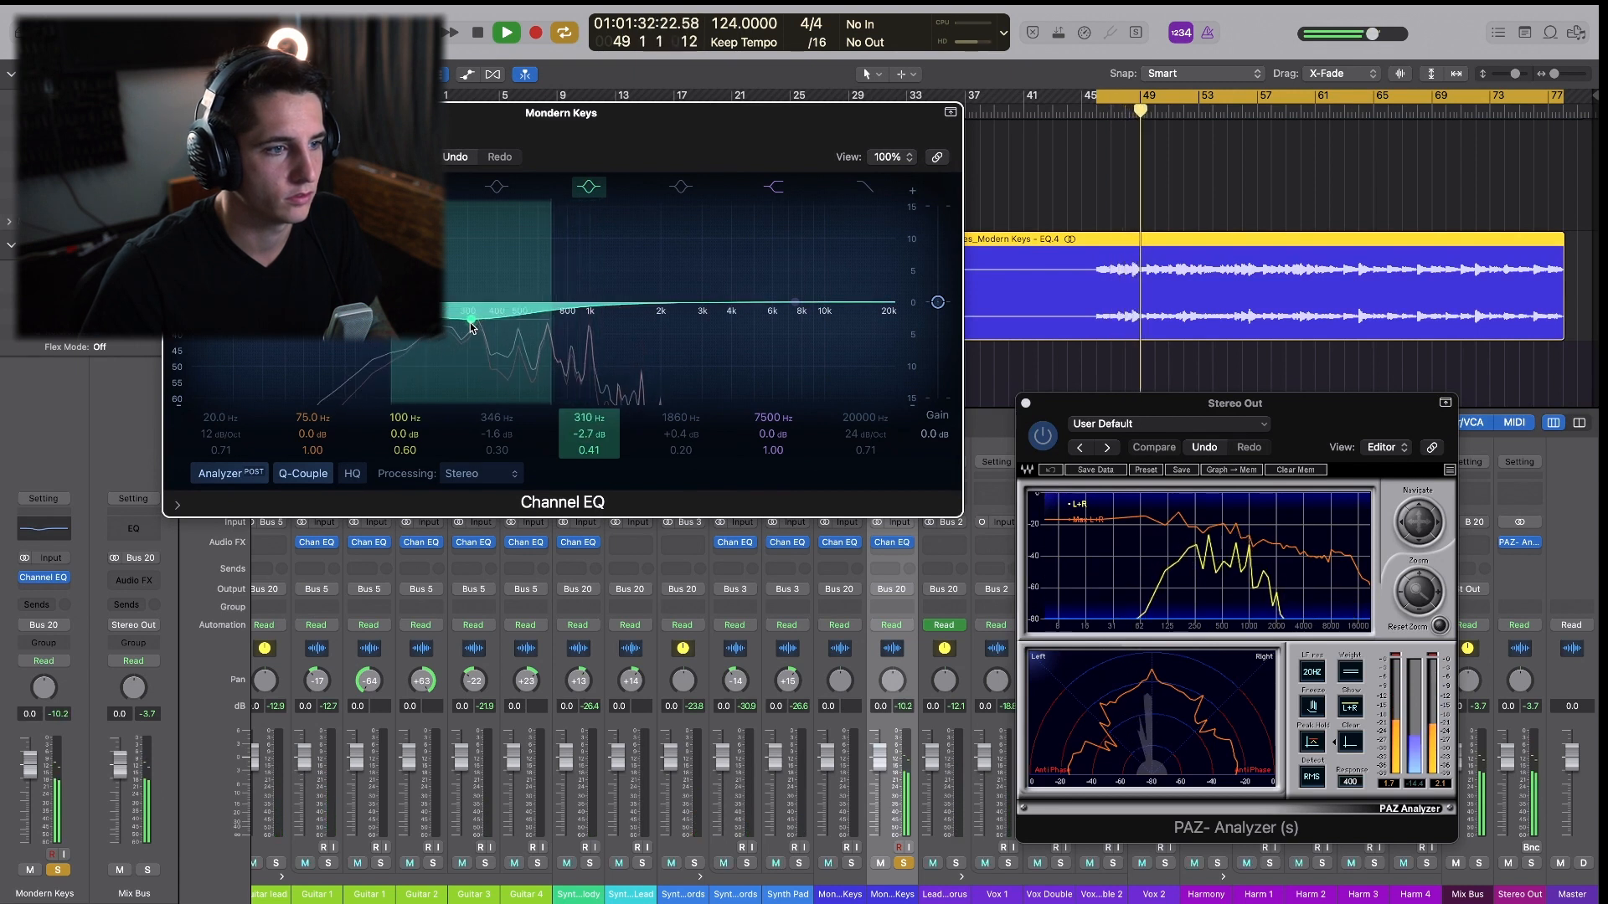
{"action": "left_click_drag", "start_coordinate": [793, 289], "coordinate": [567, 278]}
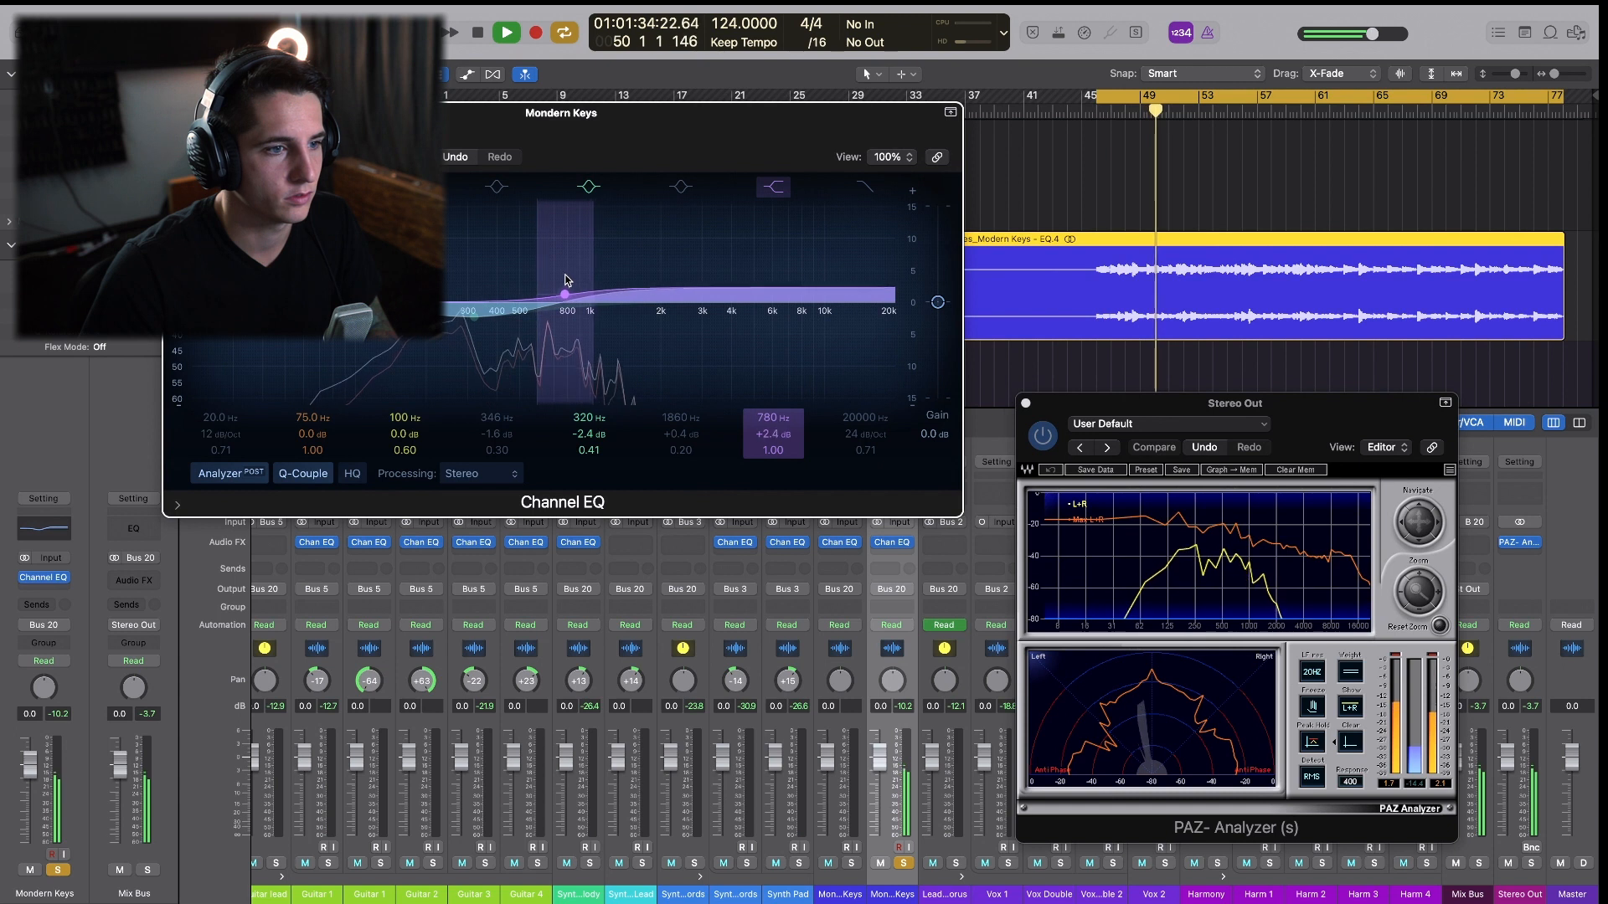
{"action": "left_click_drag", "start_coordinate": [474, 318], "coordinate": [470, 315]}
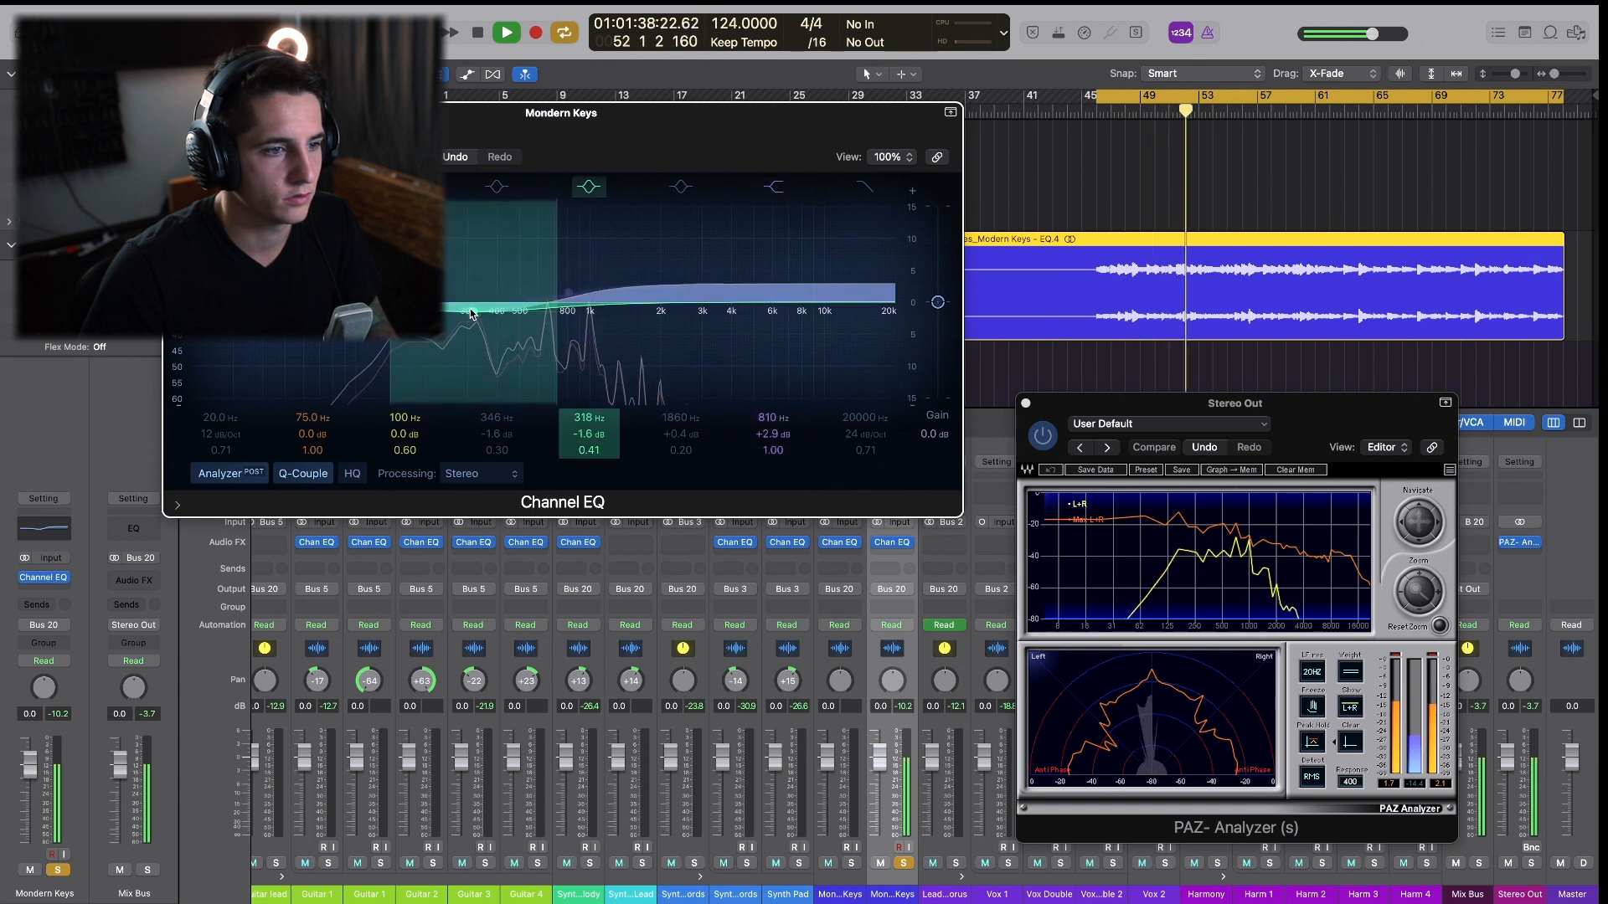
{"action": "left_click", "coordinate": [570, 296]}
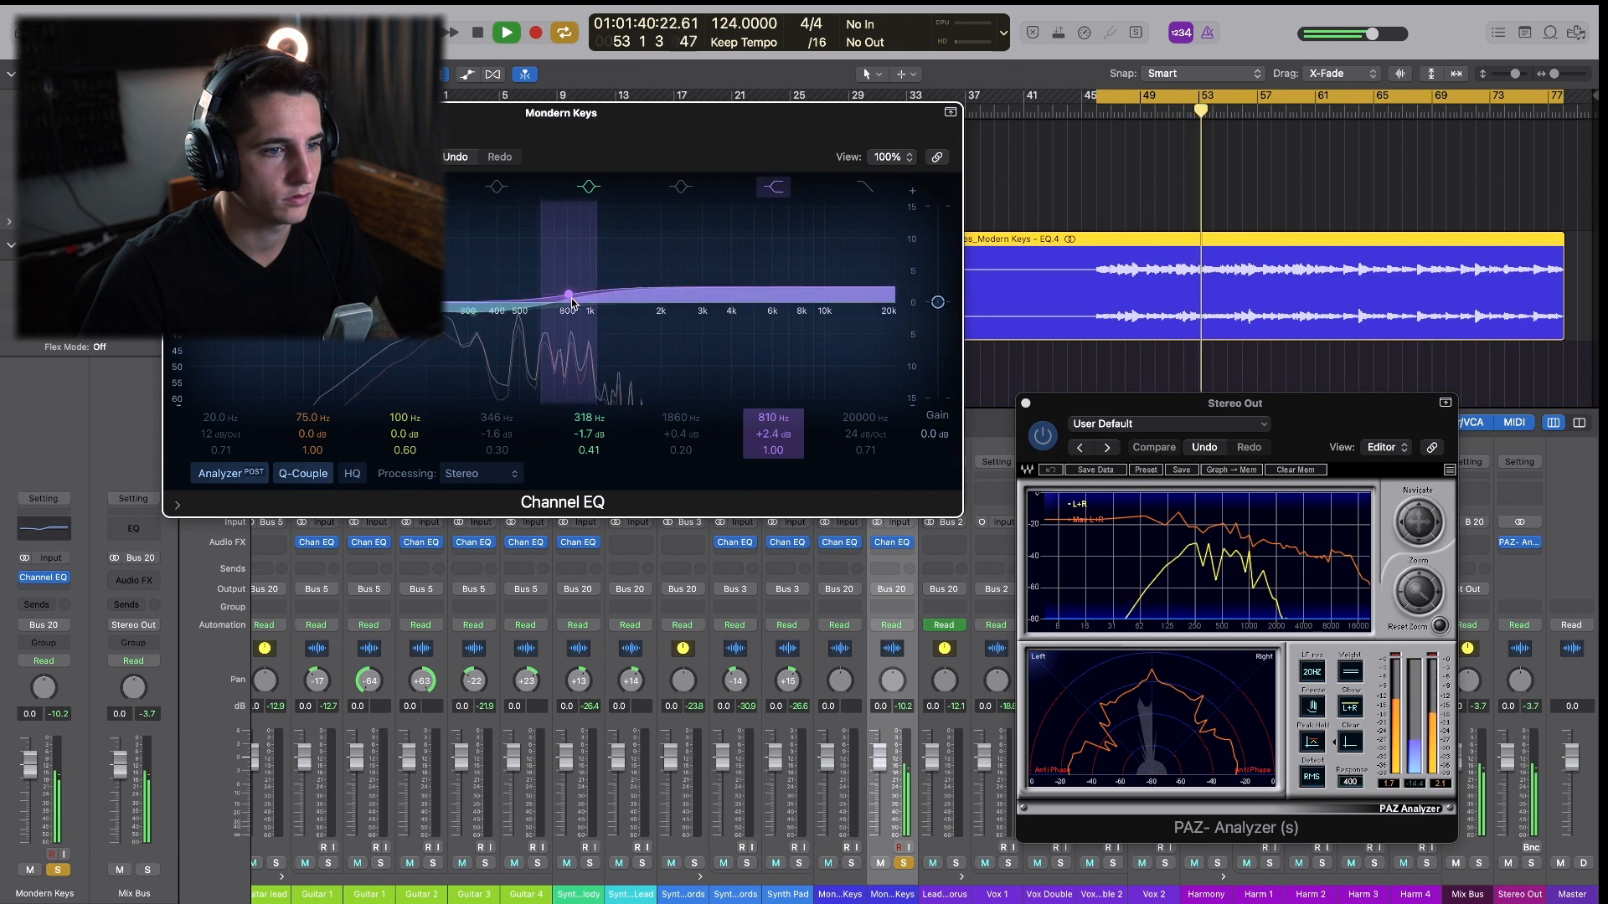
{"action": "left_click", "coordinate": [172, 113]}
Unsolo the second Mondern Keys track, stop playback and bring the lead vocal tracks into view.
{"action": "left_click", "coordinate": [278, 257]}
{"action": "scroll", "coordinate": [537, 279], "scroll_direction": "down", "scroll_amount": 3}
{"action": "key", "text": "space"}
{"action": "scroll", "coordinate": [536, 280], "scroll_direction": "down", "scroll_amount": 2}
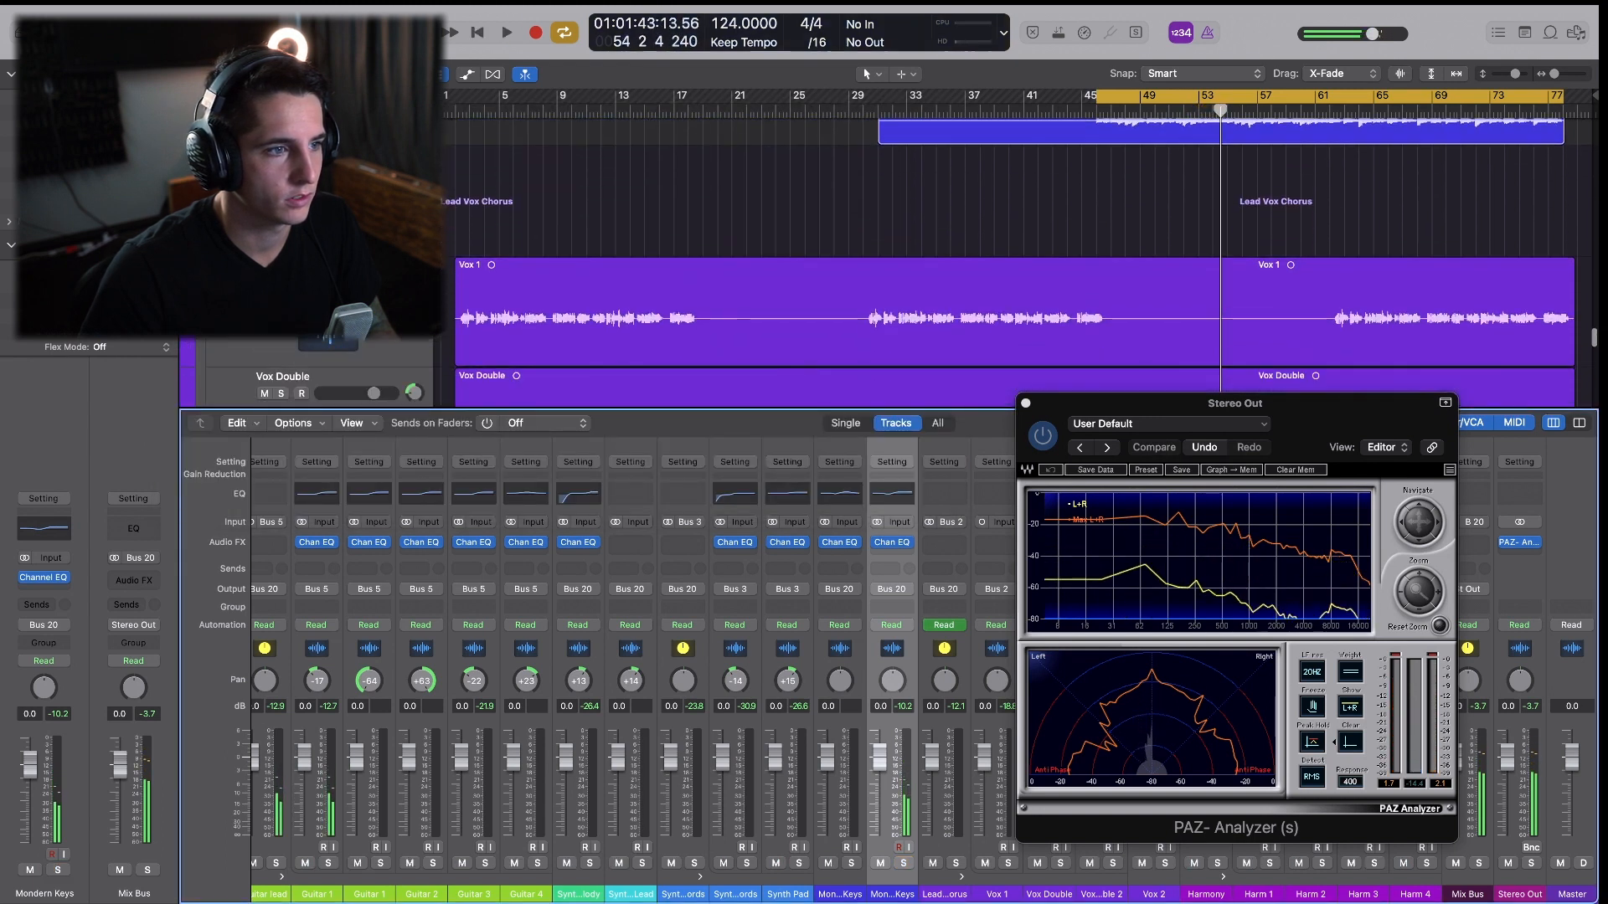
Solo the Vox 2 track, shorten the cycle range to start at about bar 50, and play it alongside the frequency analyzer.
{"action": "left_click", "coordinate": [809, 179]}
{"action": "scroll", "coordinate": [811, 179], "scroll_direction": "down", "scroll_amount": 5}
{"action": "scroll", "coordinate": [837, 191], "scroll_direction": "down", "scroll_amount": 5}
{"action": "scroll", "coordinate": [840, 194], "scroll_direction": "up", "scroll_amount": 3}
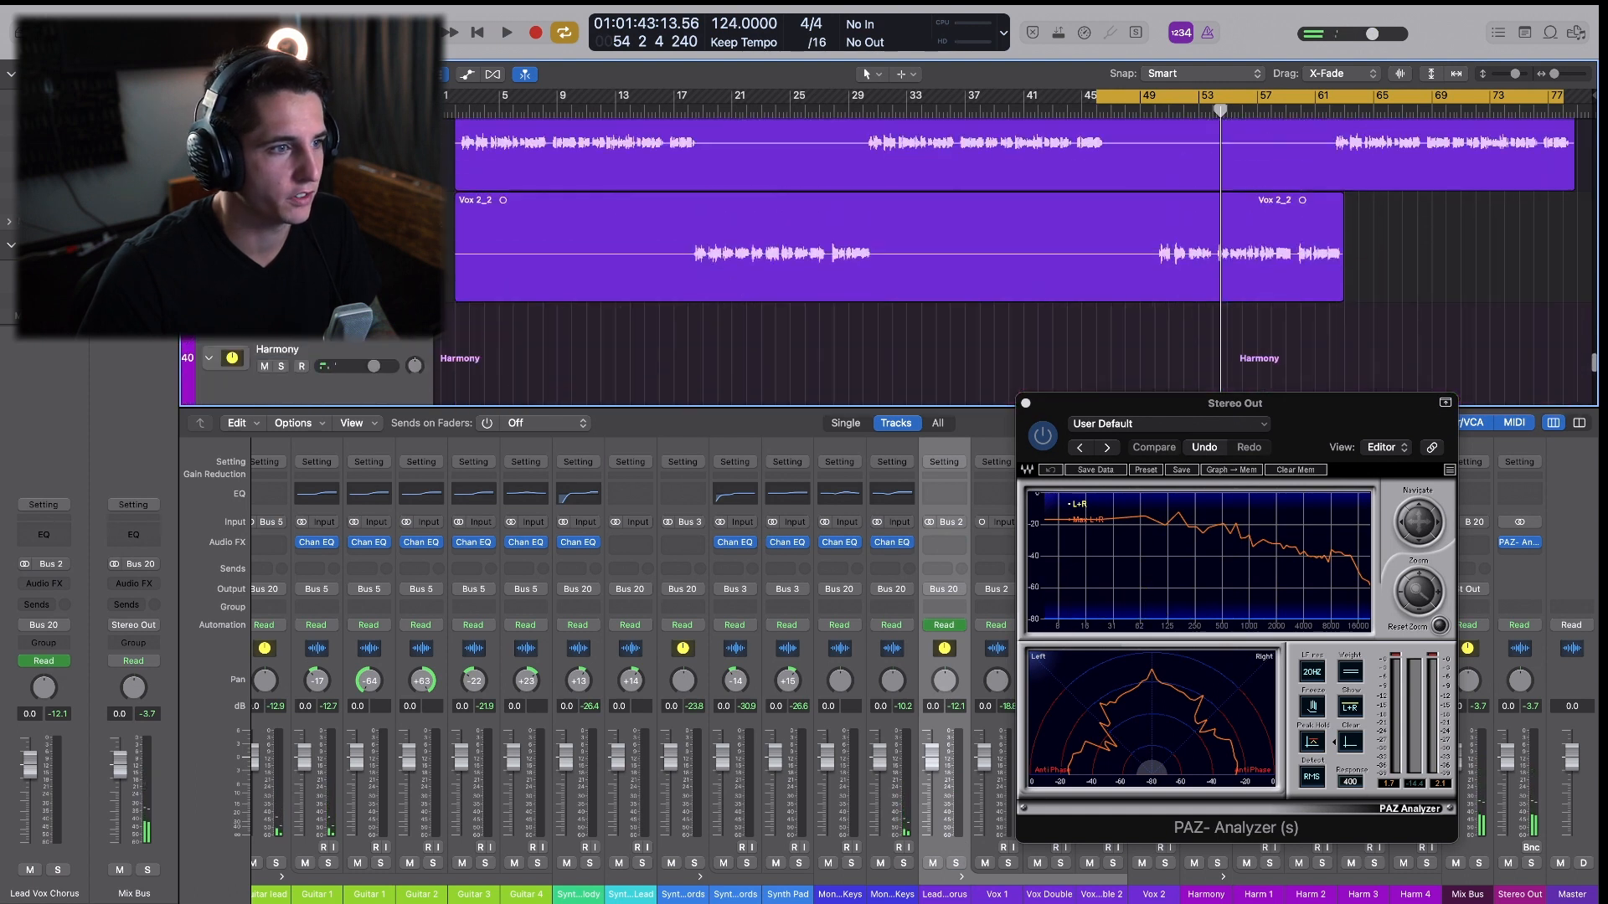
{"action": "left_click", "coordinate": [847, 224]}
{"action": "key", "text": "s"}
{"action": "scroll", "coordinate": [1042, 248], "scroll_direction": "up", "scroll_amount": 4}
{"action": "scroll", "coordinate": [1042, 243], "scroll_direction": "down", "scroll_amount": 3}
{"action": "left_click_drag", "start_coordinate": [1096, 97], "coordinate": [1153, 97]}
{"action": "key", "text": "space"}
{"action": "left_click_drag", "start_coordinate": [1397, 435], "coordinate": [944, 100]}
{"action": "key", "text": "space"}
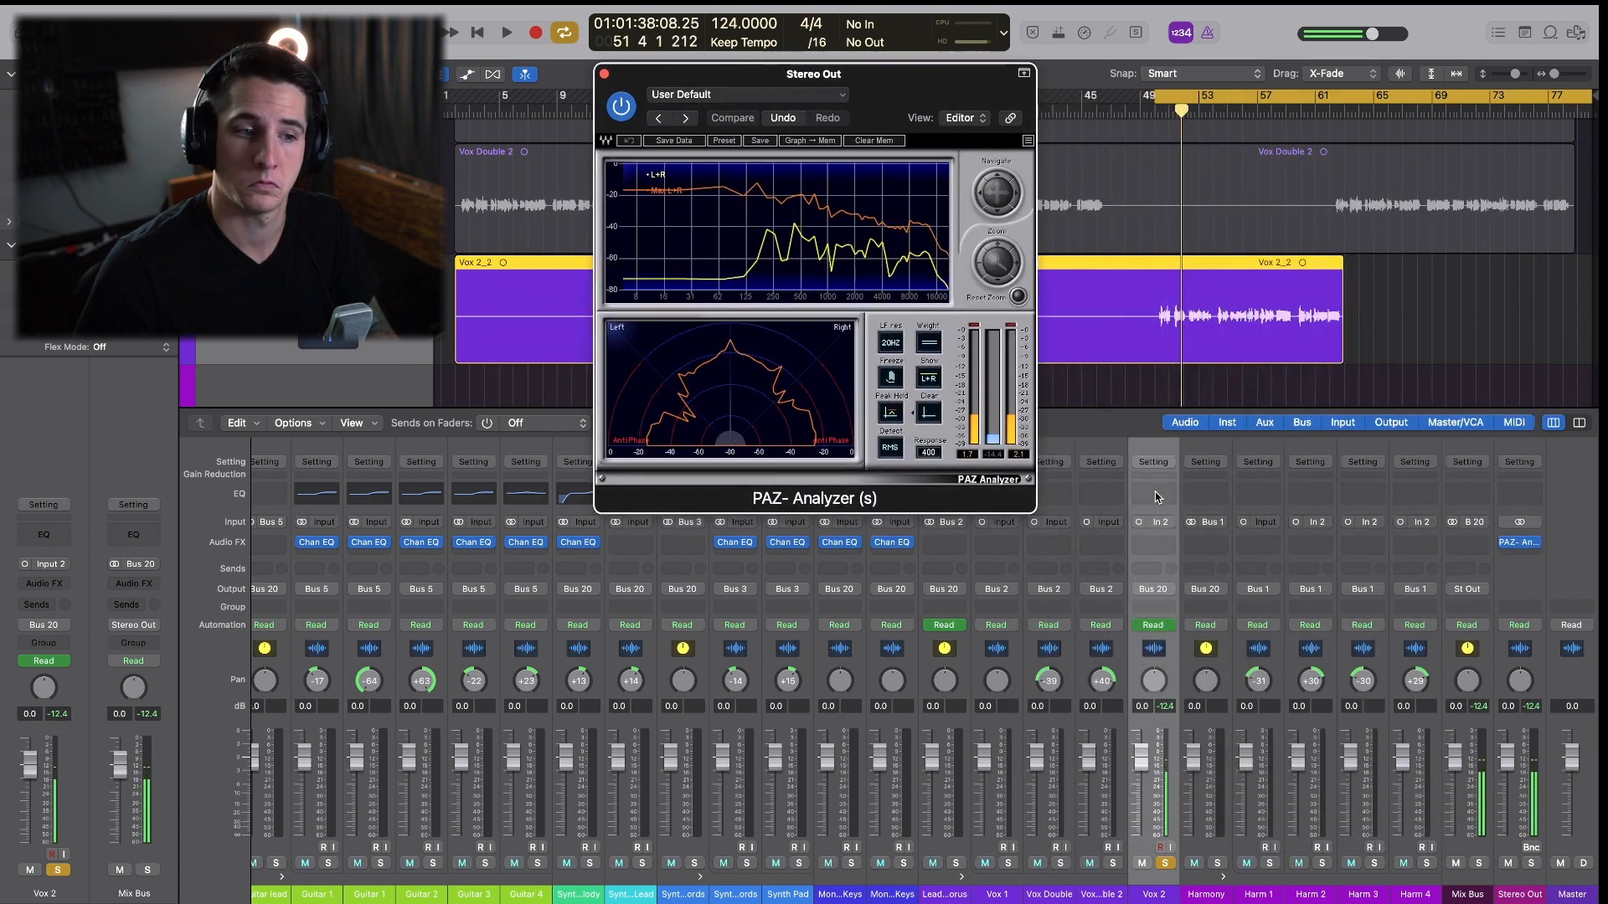
Open a Channel EQ on Vox 2 and cut 2.0 dB at 625 Hz while it plays.
{"action": "left_click", "coordinate": [1154, 494]}
{"action": "left_click_drag", "start_coordinate": [1079, 454], "coordinate": [1138, 459]}
{"action": "left_click_drag", "start_coordinate": [930, 465], "coordinate": [926, 441]}
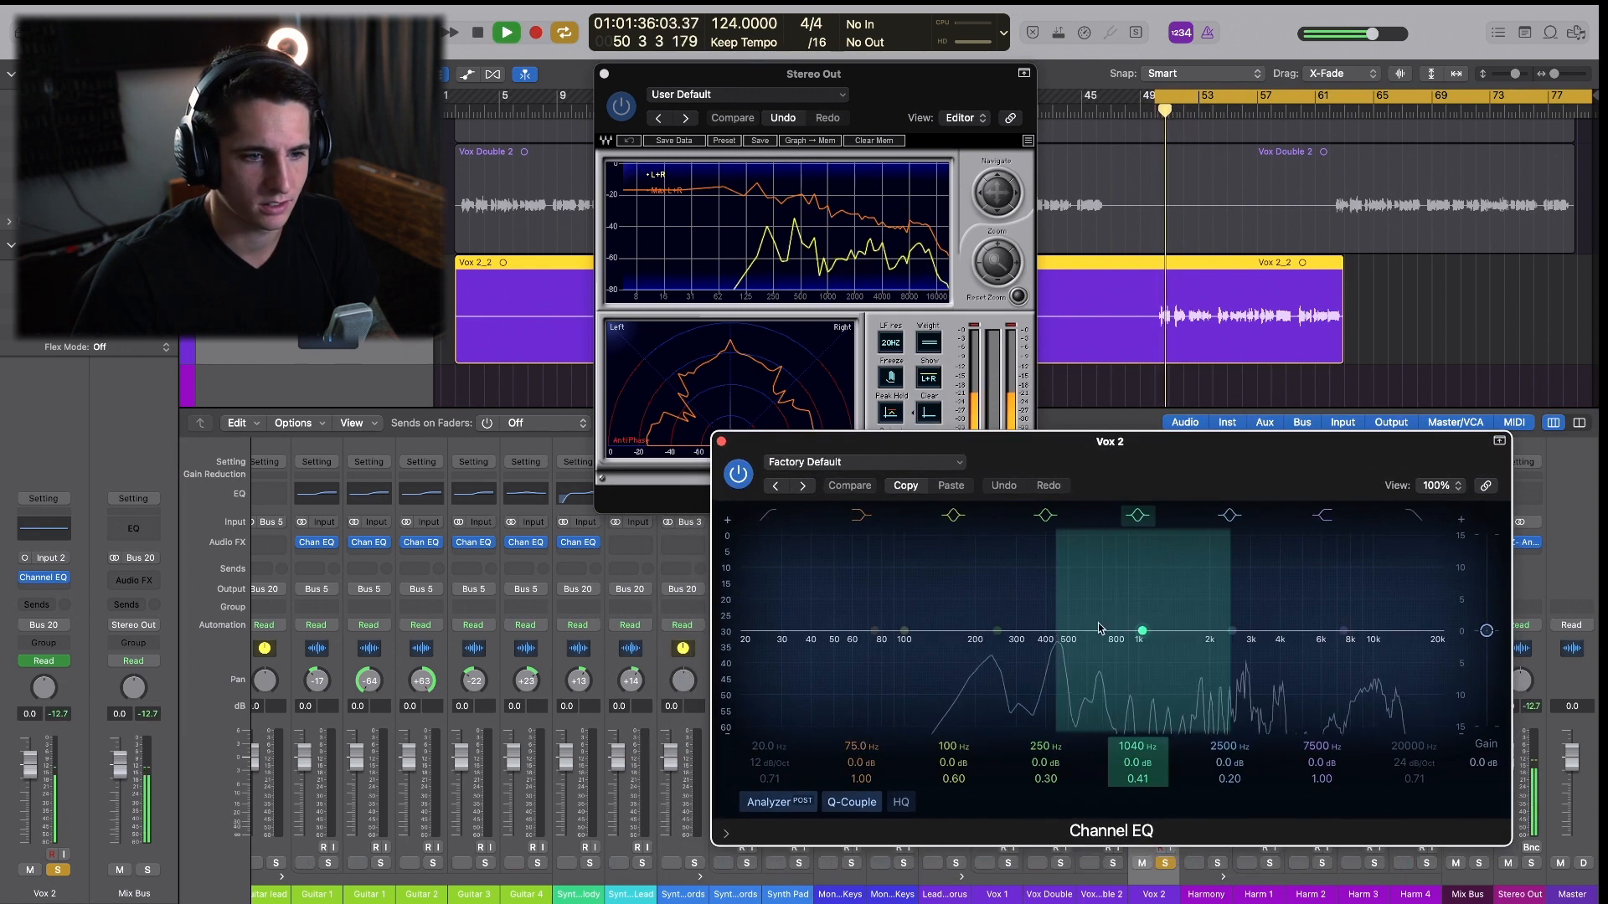
{"action": "left_click_drag", "start_coordinate": [1139, 631], "coordinate": [1099, 657]}
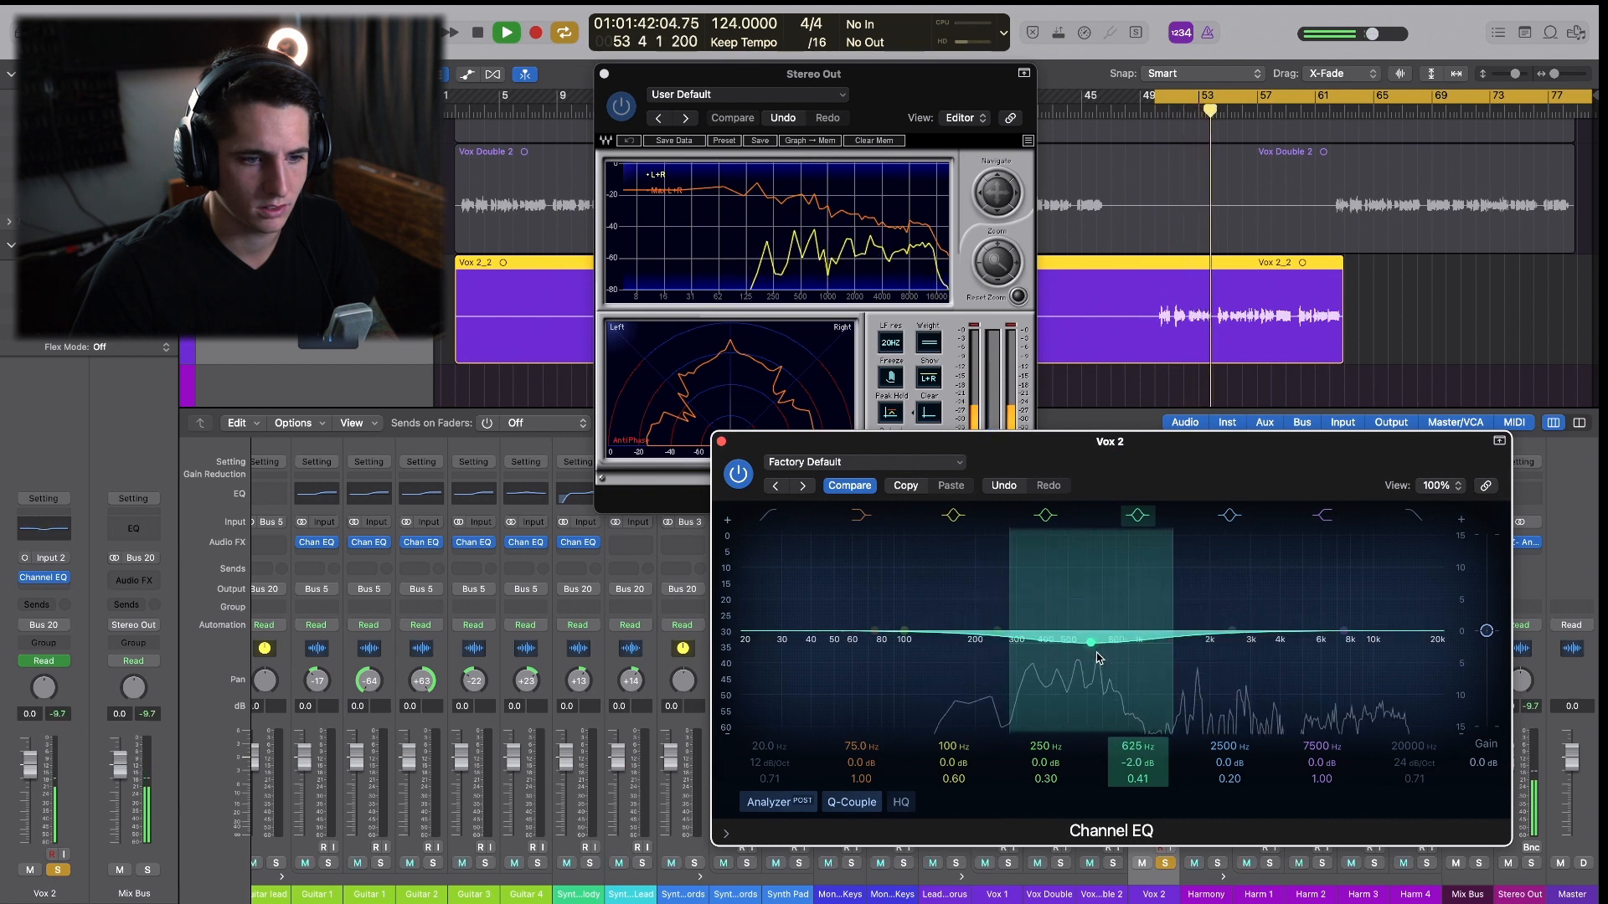
{"action": "key", "text": "space"}
{"action": "left_click_drag", "start_coordinate": [1127, 491], "coordinate": [1108, 469]}
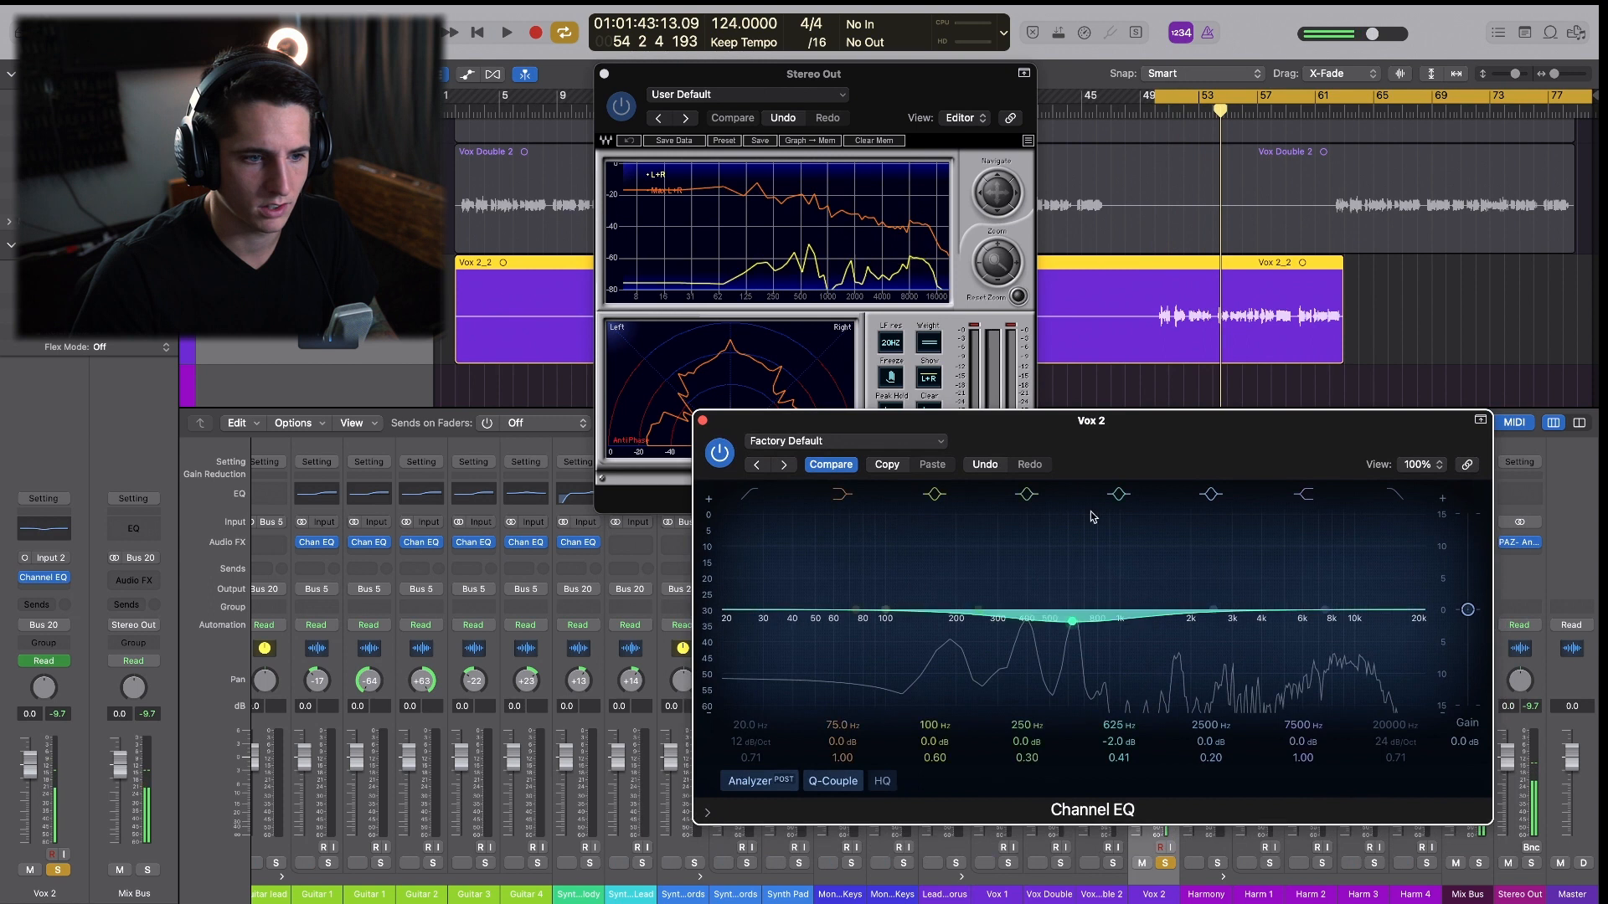
Add a low cut at 55 Hz and a 1.3 dB cut at 256 Hz to Vox 2's EQ, checking it in playback.
{"action": "left_click_drag", "start_coordinate": [751, 582], "coordinate": [758, 582]}
{"action": "left_click_drag", "start_coordinate": [851, 550], "coordinate": [810, 550]}
{"action": "key", "text": "space"}
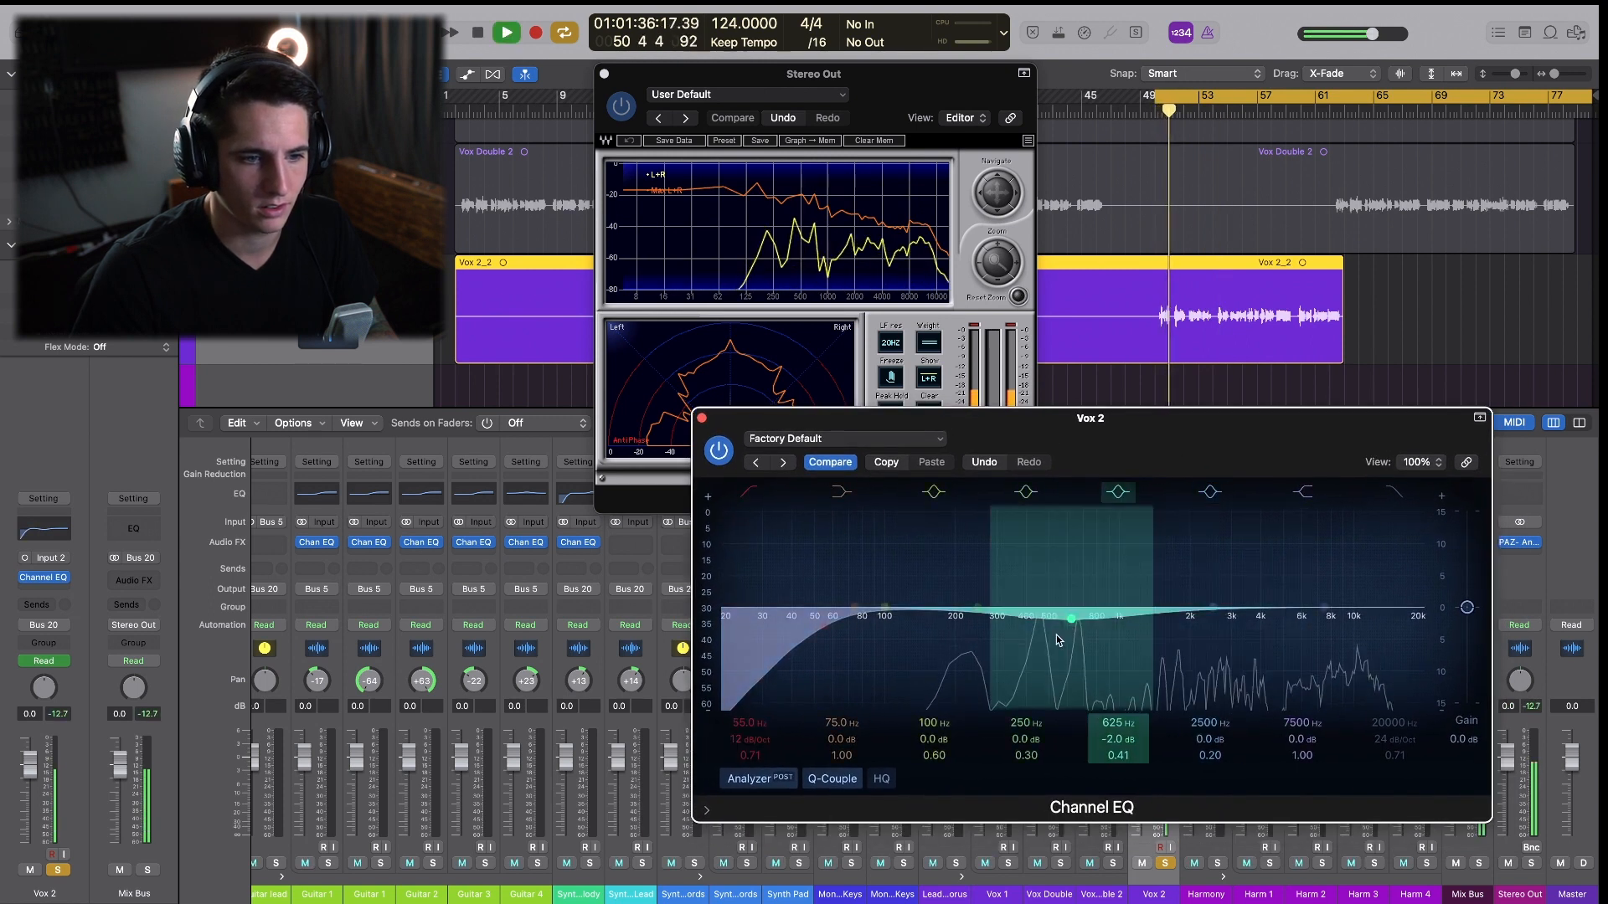
{"action": "key", "text": "space"}
{"action": "mouse_move", "coordinate": [959, 621]}
{"action": "left_mouse_down"}
{"action": "mouse_move", "coordinate": [967, 591]}
{"action": "mouse_move", "coordinate": [971, 618]}
{"action": "left_mouse_up"}
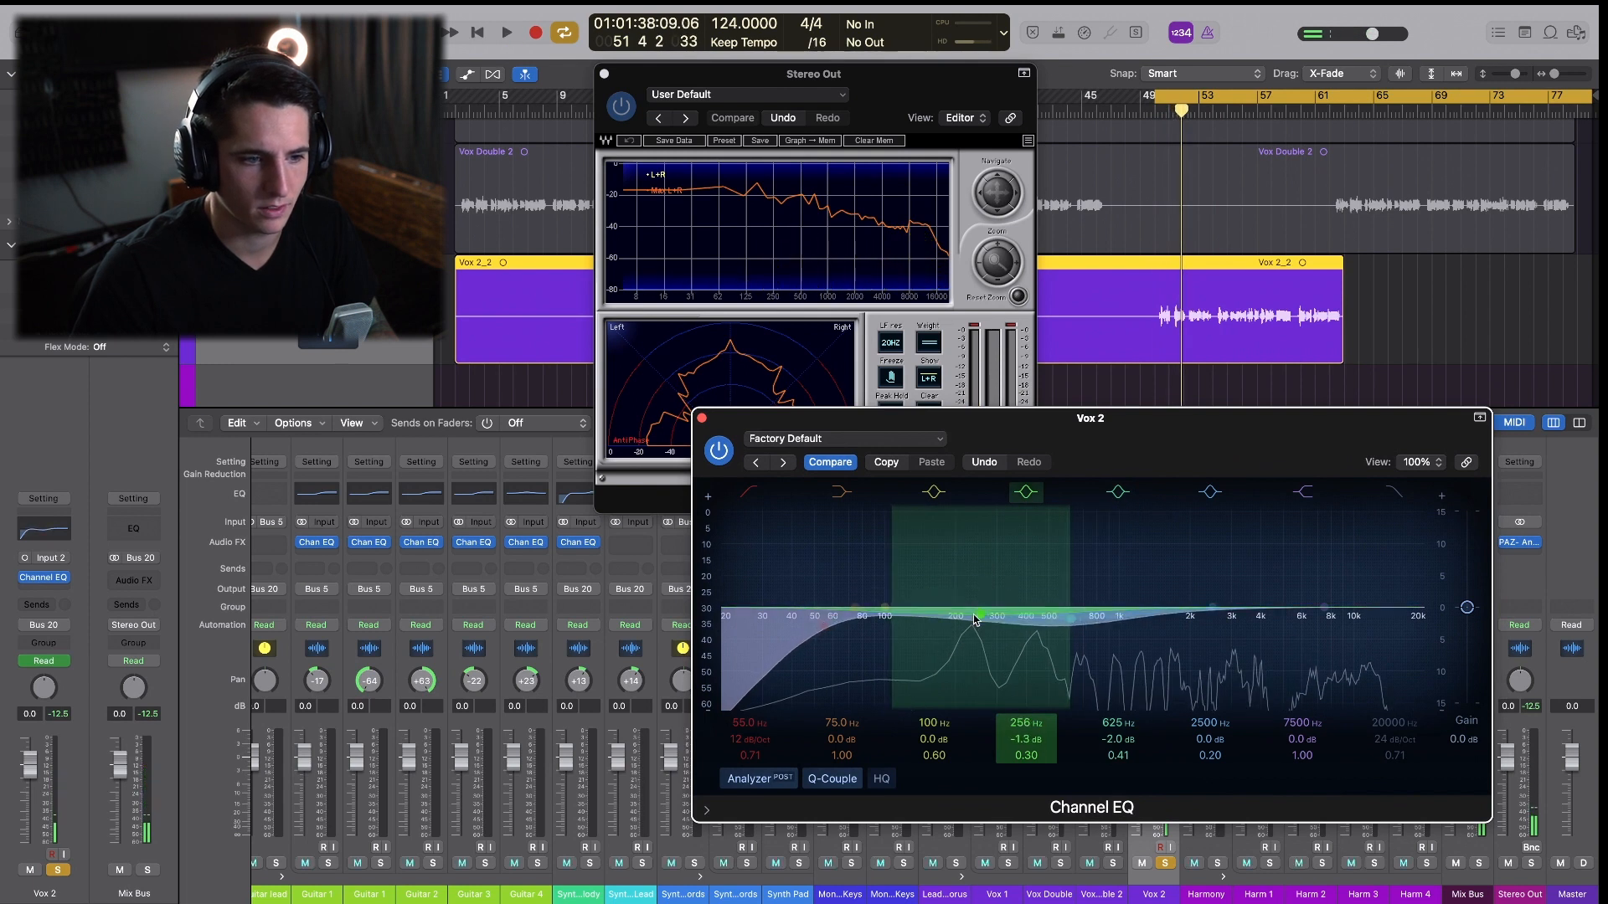
Rework Vox 2's EQ to a 100 Hz low cut, -3.0 dB at 470 Hz and a +3.0 dB high shelf at 1720 Hz, with the 358 Hz band off.
{"action": "key", "text": "space"}
{"action": "left_click_drag", "start_coordinate": [829, 617], "coordinate": [1042, 634]}
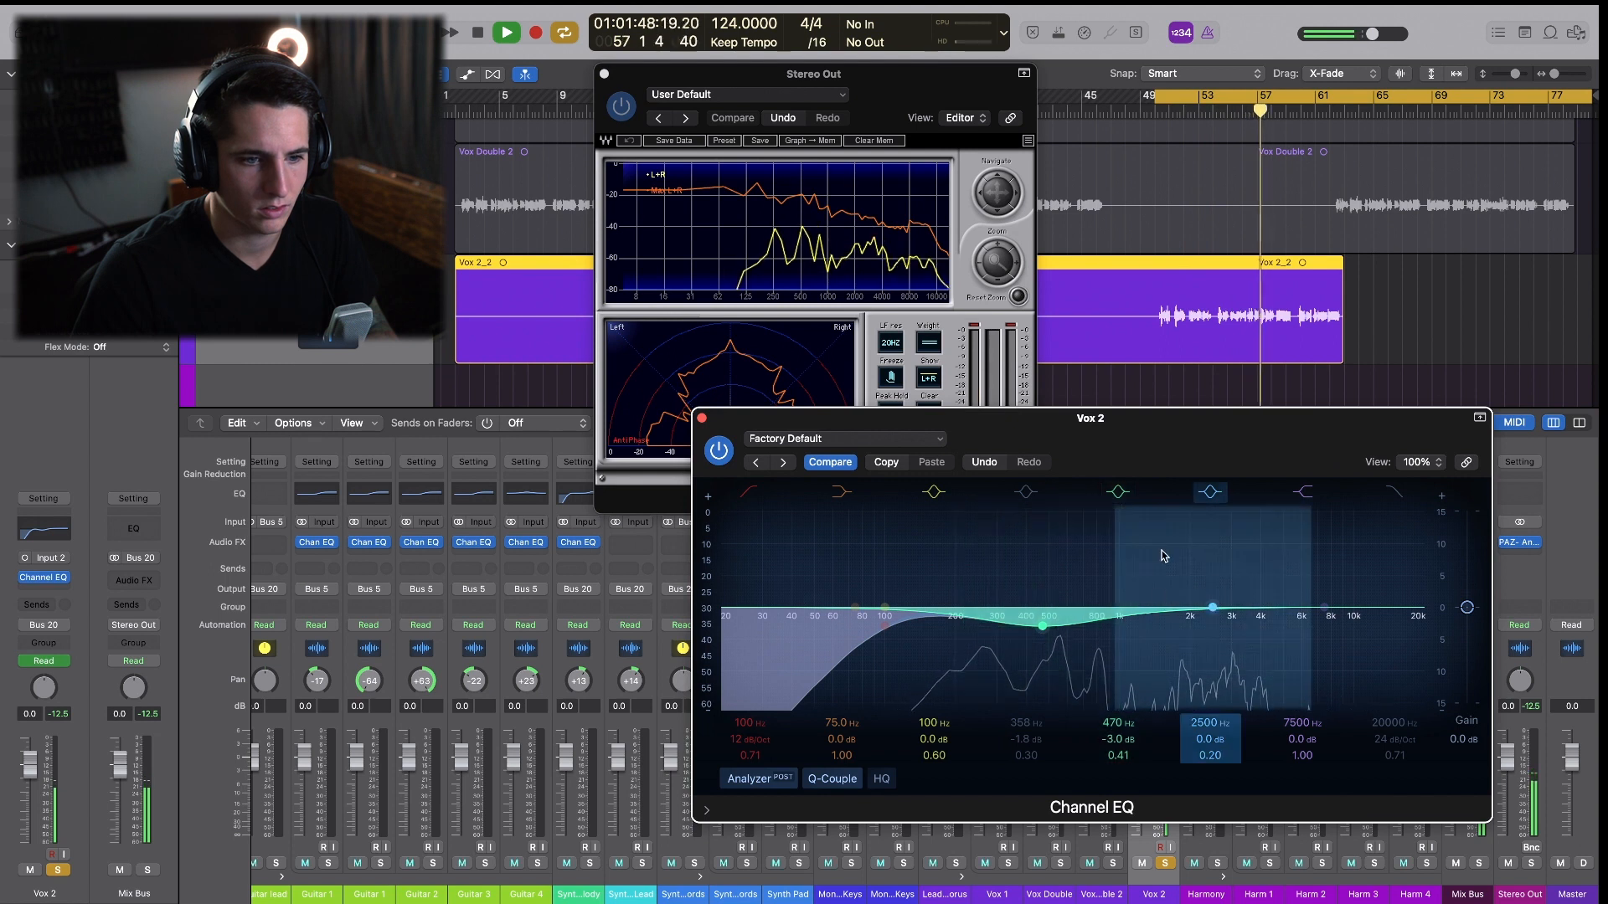
{"action": "left_click_drag", "start_coordinate": [1321, 606], "coordinate": [1162, 577]}
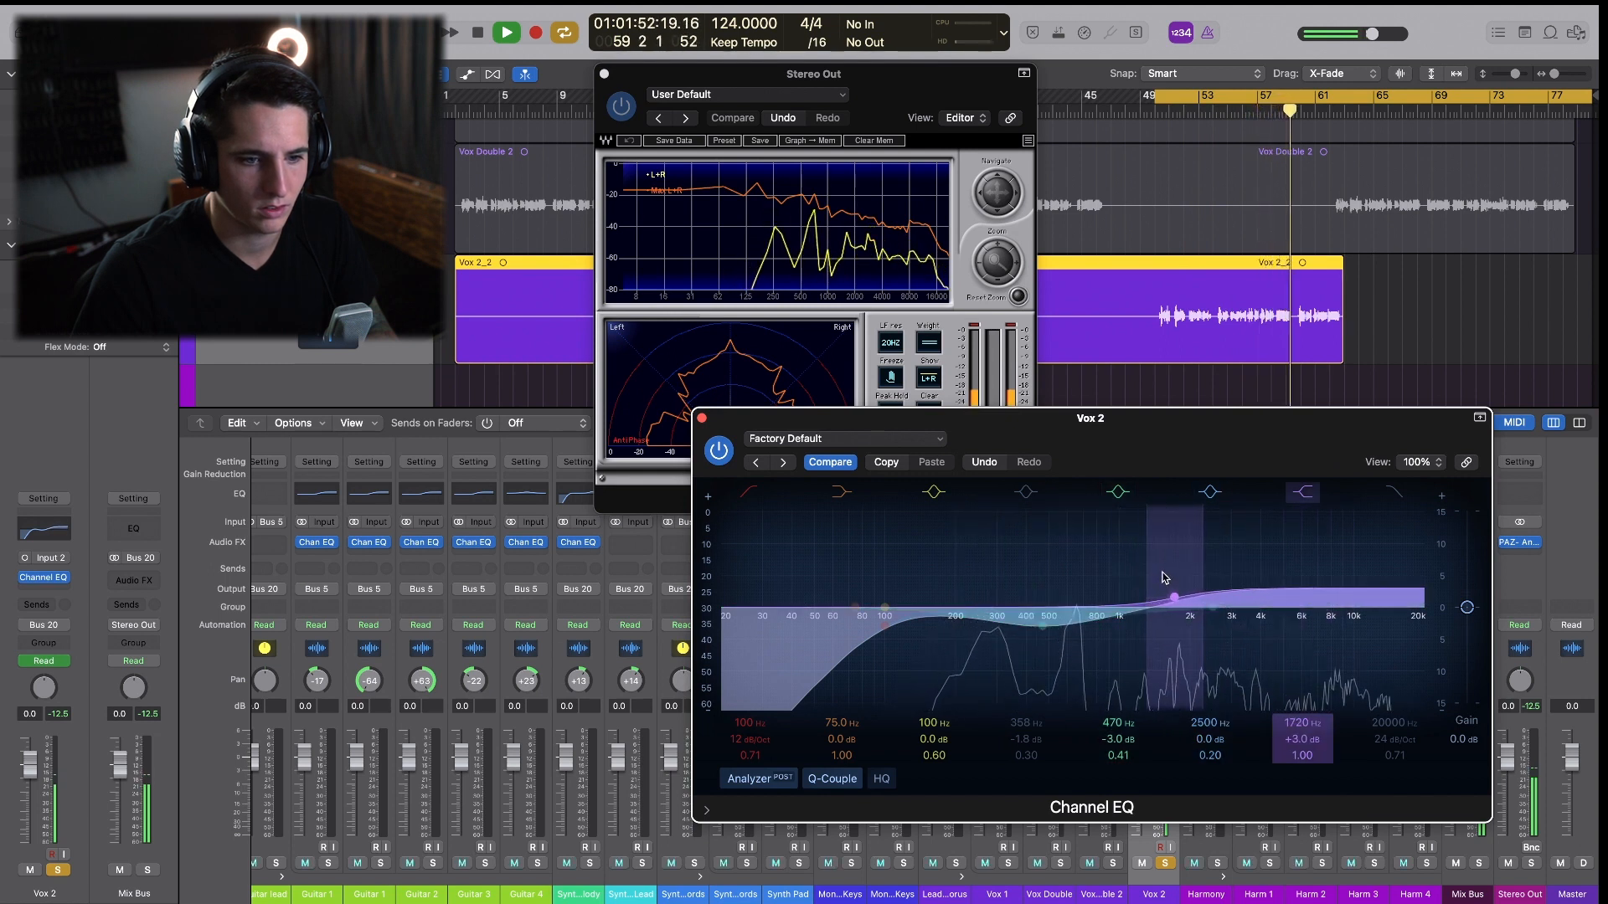
Bypass and re-enable Vox 2's EQ to compare, stop playback, and close the EQ and analyzer windows.
{"action": "left_click_drag", "start_coordinate": [1272, 435], "coordinate": [1126, 429]}
{"action": "left_click", "coordinate": [572, 444]}
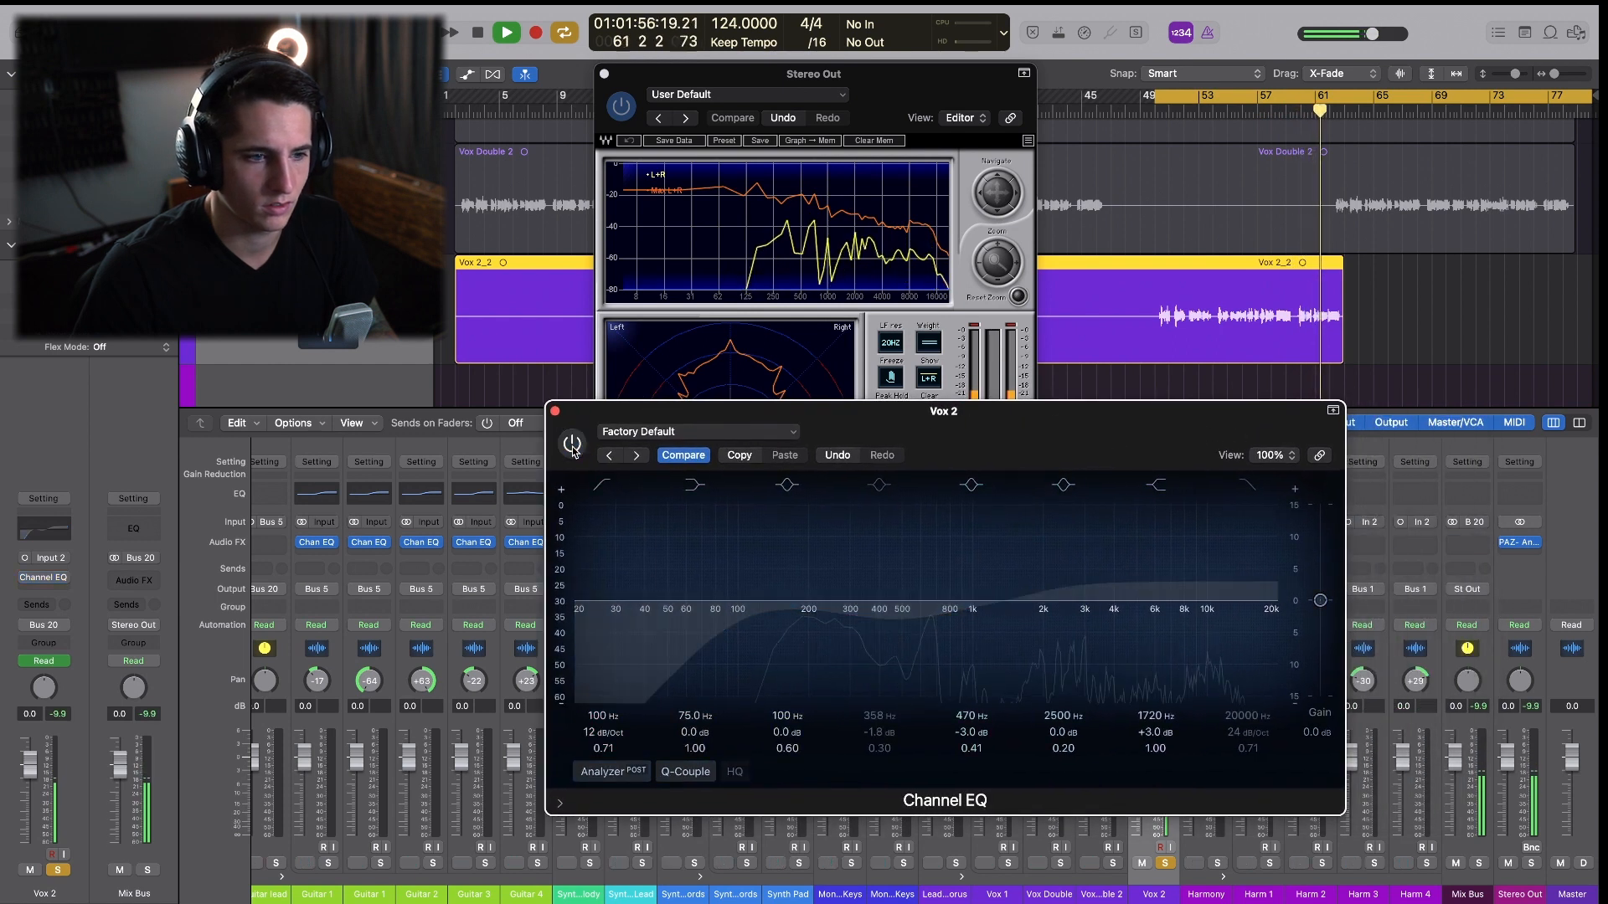
{"action": "left_click", "coordinate": [572, 448]}
{"action": "left_click_drag", "start_coordinate": [994, 437], "coordinate": [1024, 435]}
{"action": "key", "text": "space"}
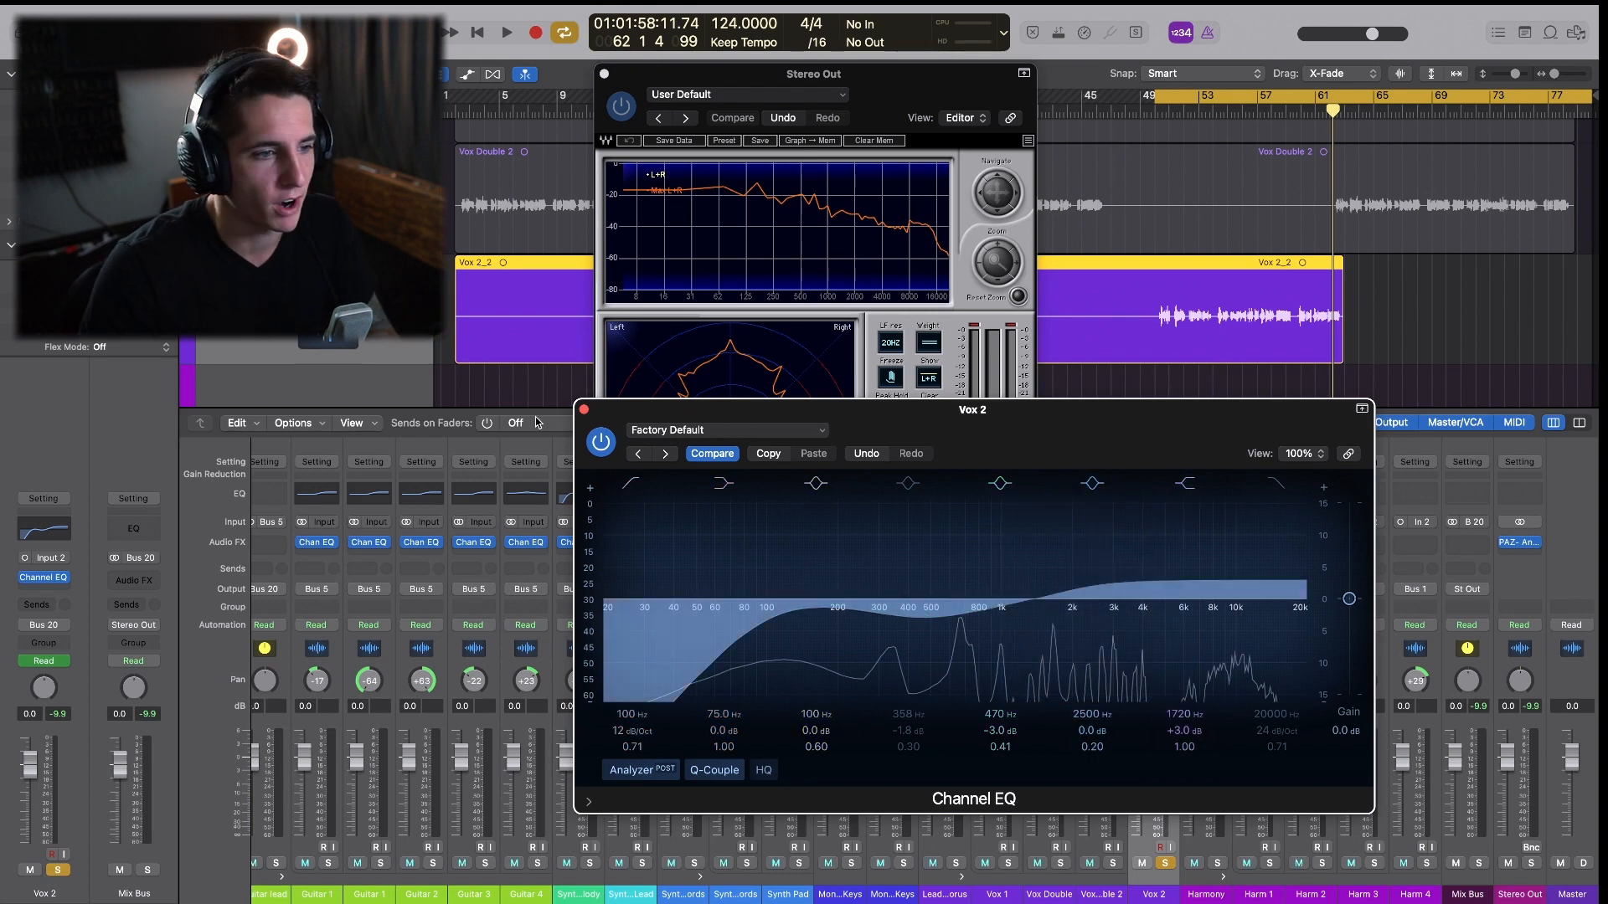
{"action": "left_click", "coordinate": [584, 410]}
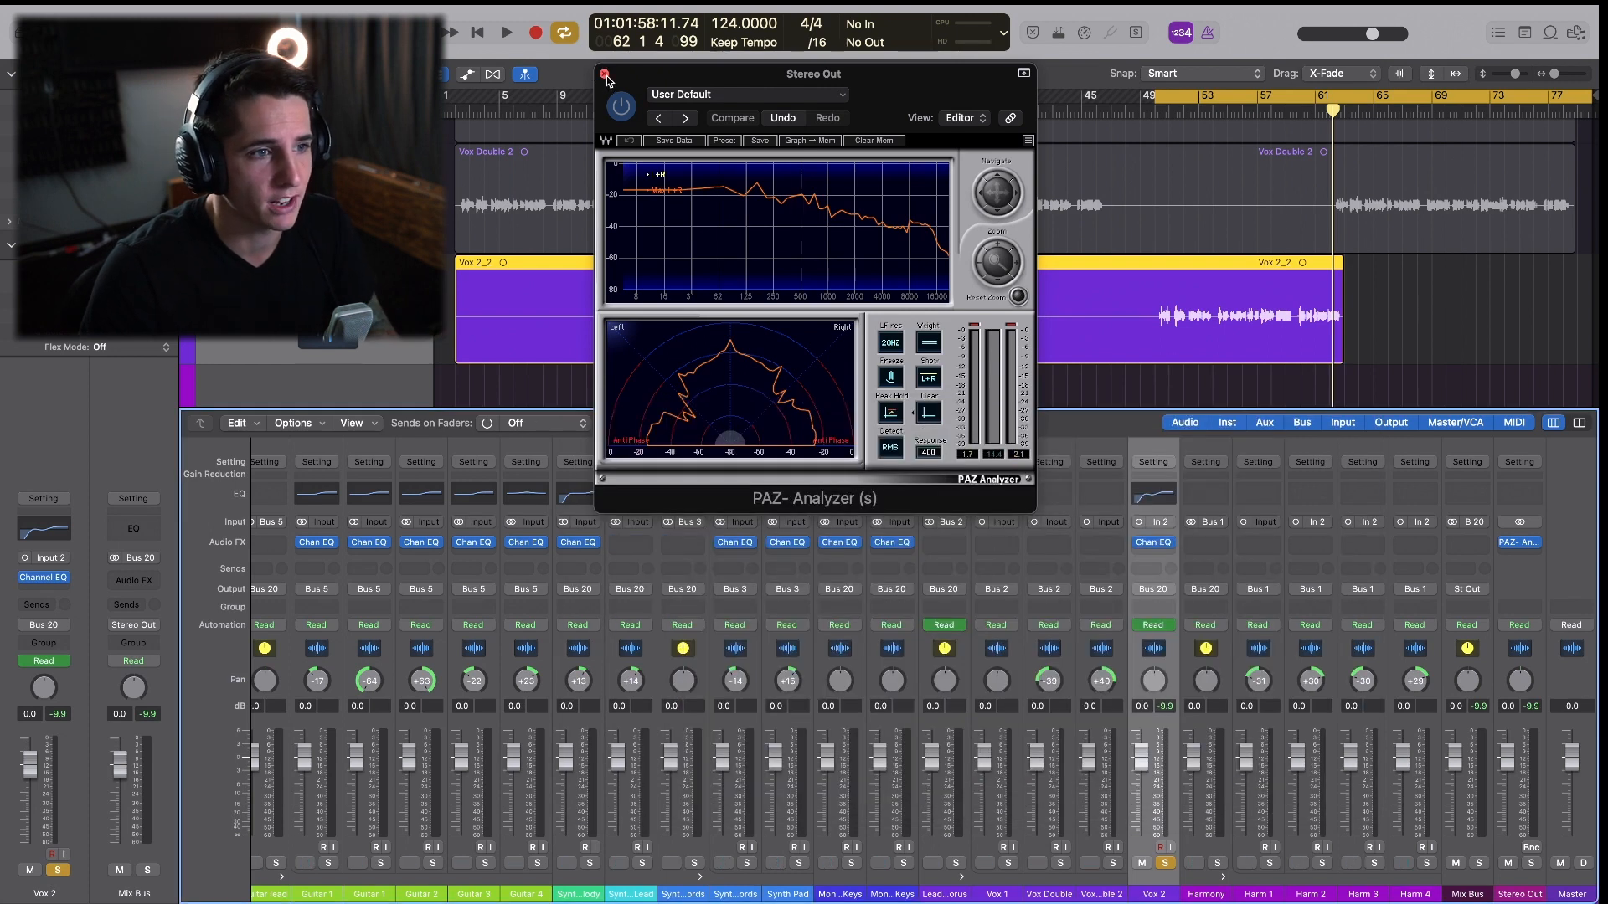
{"action": "left_click", "coordinate": [604, 74]}
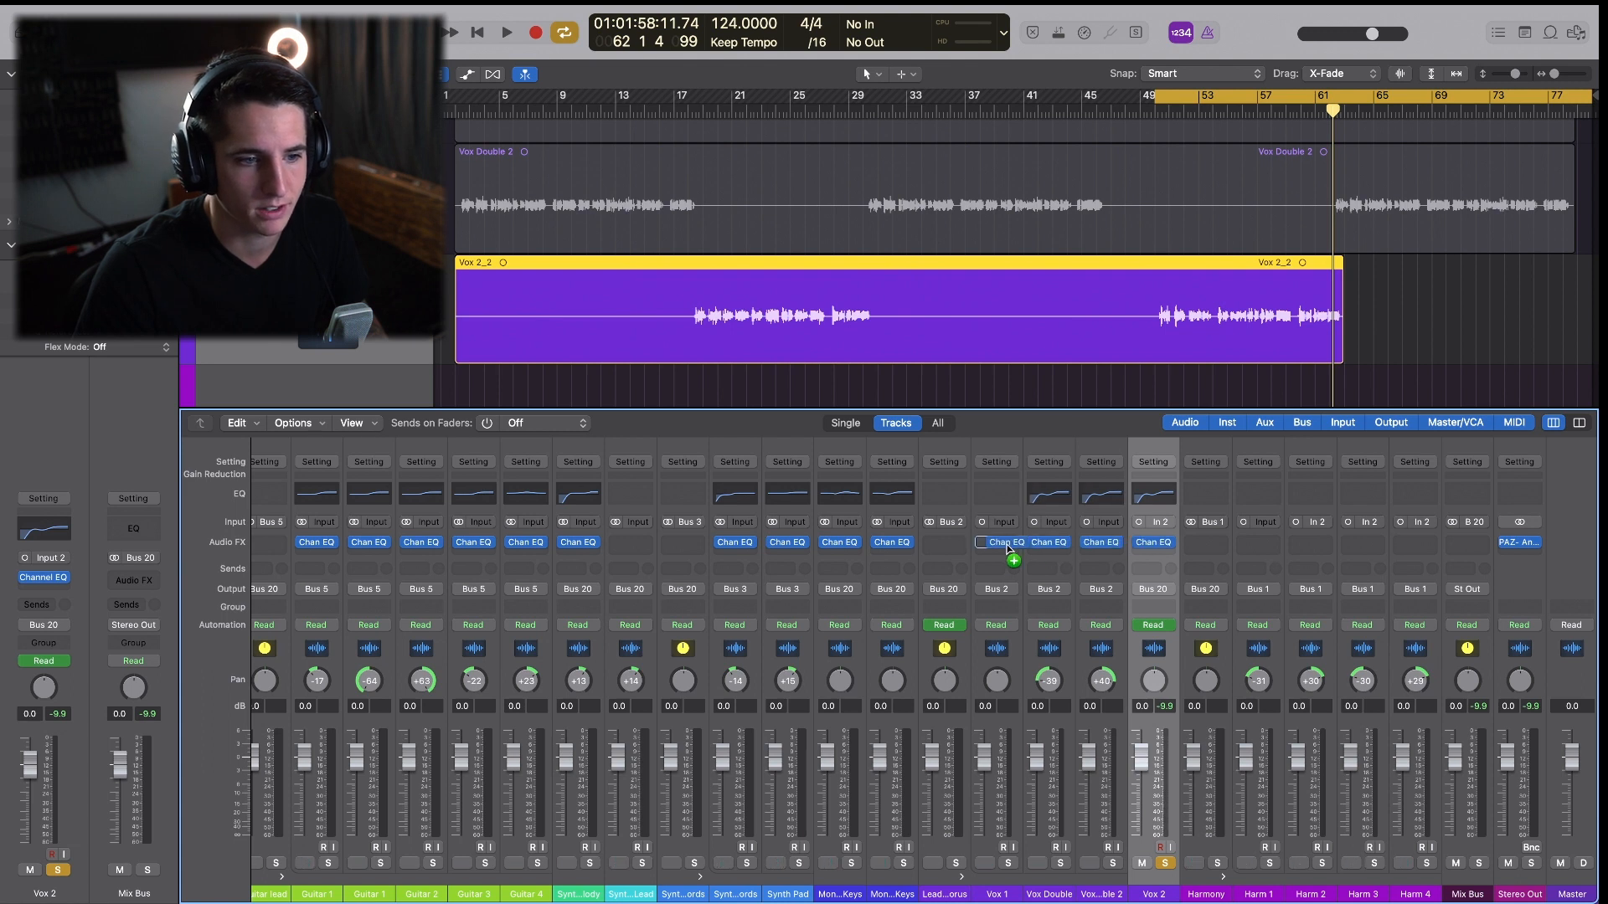
Copy Vox 2's Channel EQ to Vox Double 2, Vox Double and Vox 1, unsolo Vox 2, and hide the mixer.
{"action": "left_click_drag", "start_coordinate": [1003, 550], "coordinate": [1003, 550]}
{"action": "scroll", "coordinate": [722, 263], "scroll_direction": "up", "scroll_amount": 4}
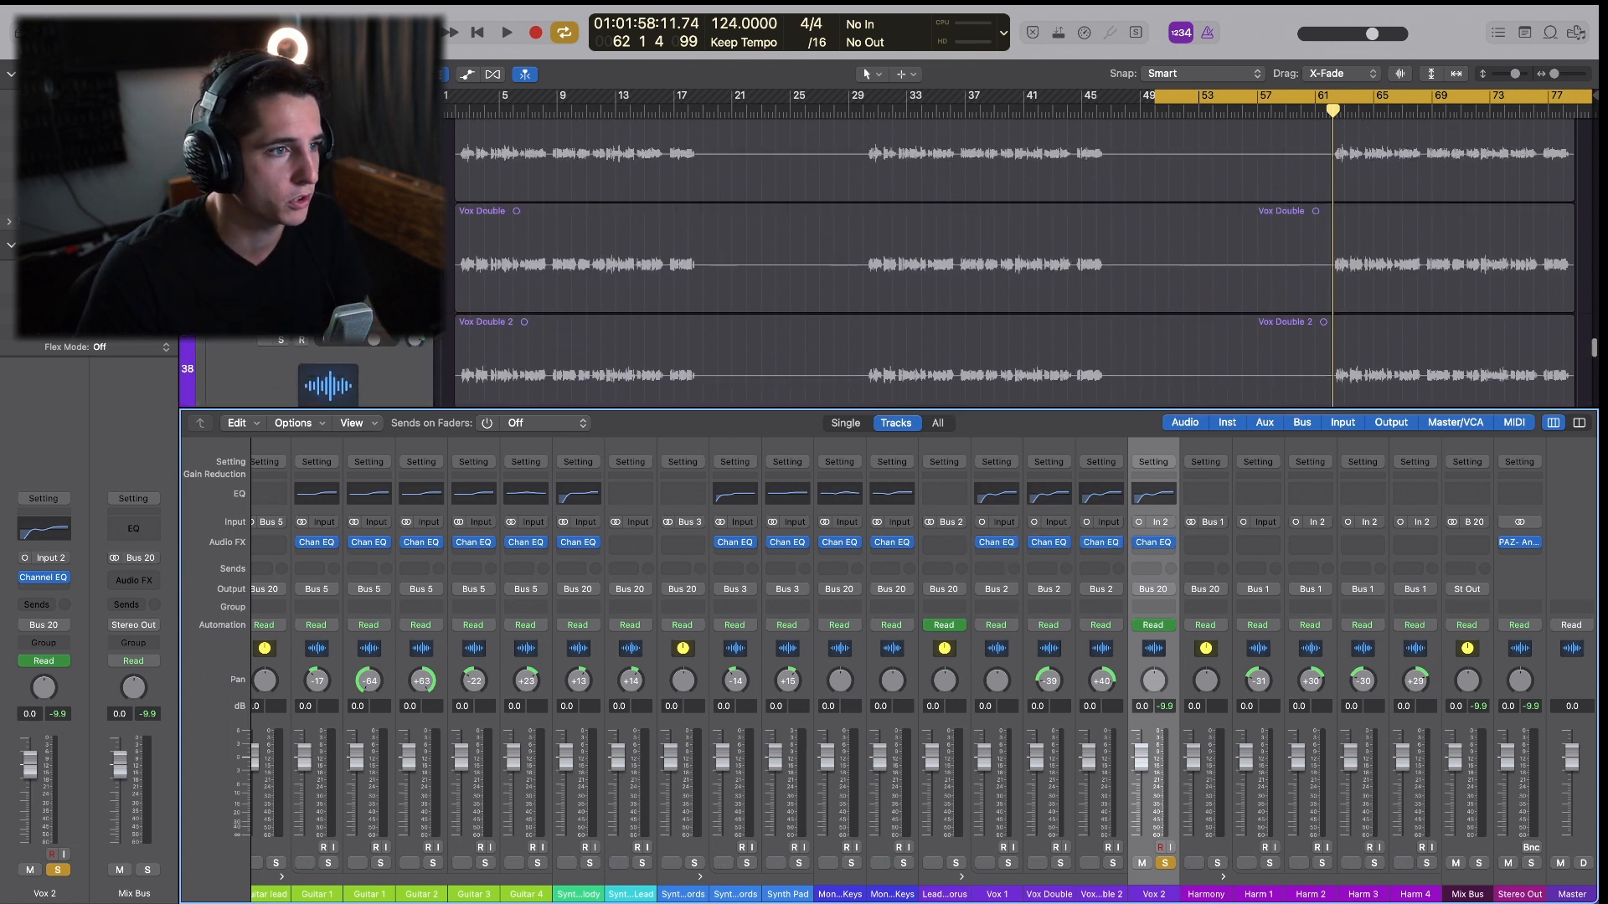
{"action": "key", "text": "s"}
{"action": "key", "text": "x"}
{"action": "scroll", "coordinate": [1019, 237], "scroll_direction": "up", "scroll_amount": 4}
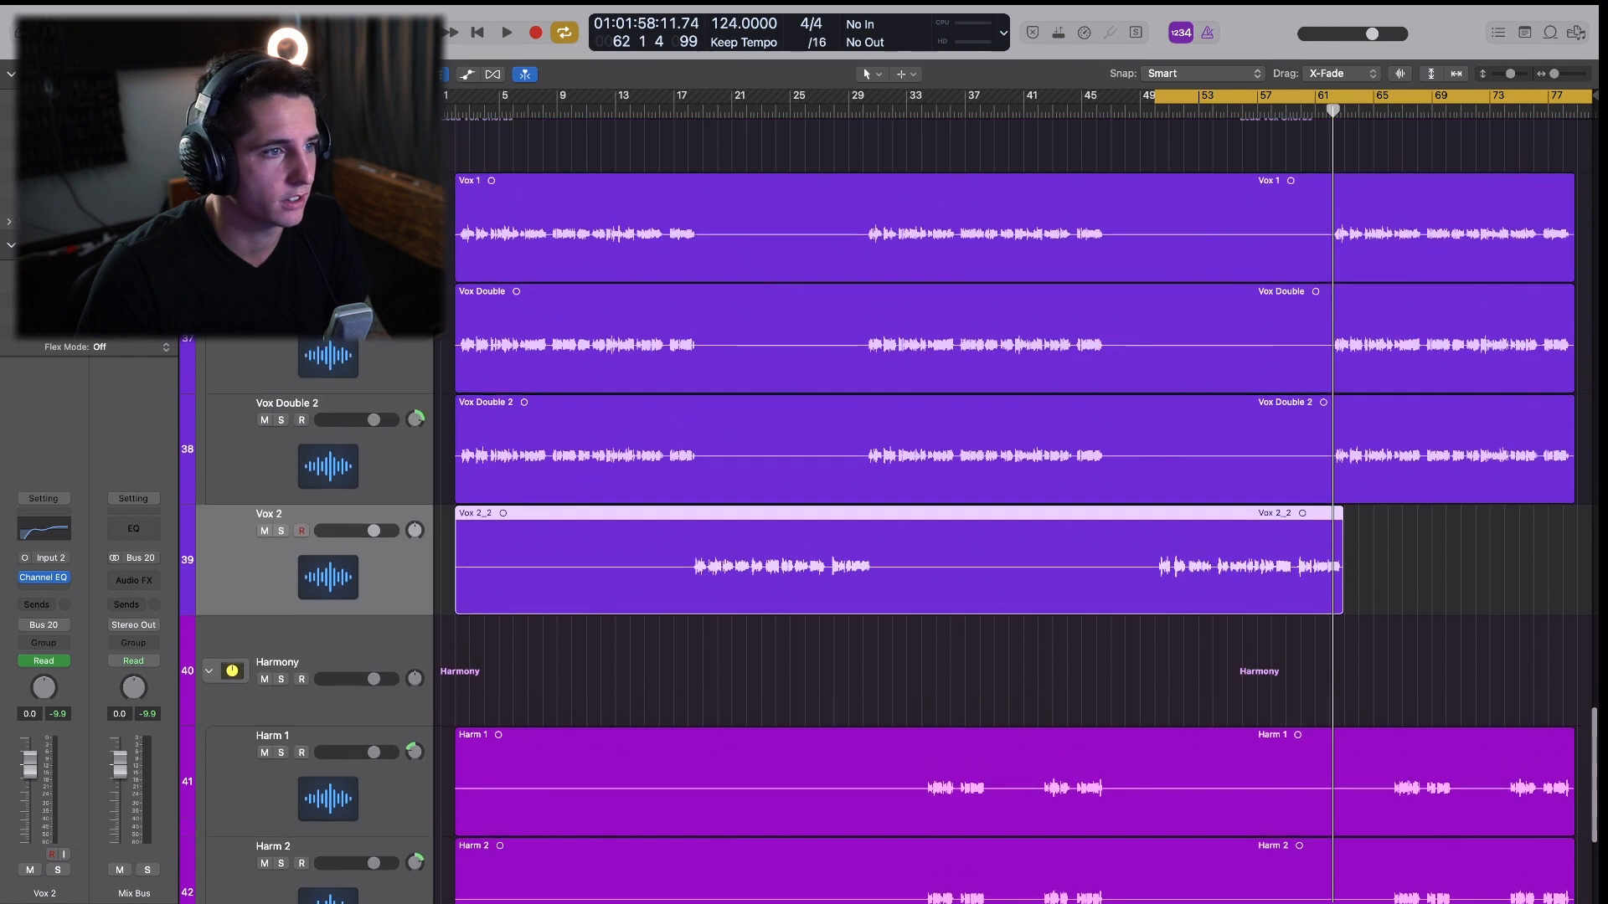
Solo the Lead Vox Chorus stack, turn off cycling, and listen to the equalized lead vocals from about bar 33.
{"action": "left_click", "coordinate": [1378, 197]}
{"action": "key", "text": "s"}
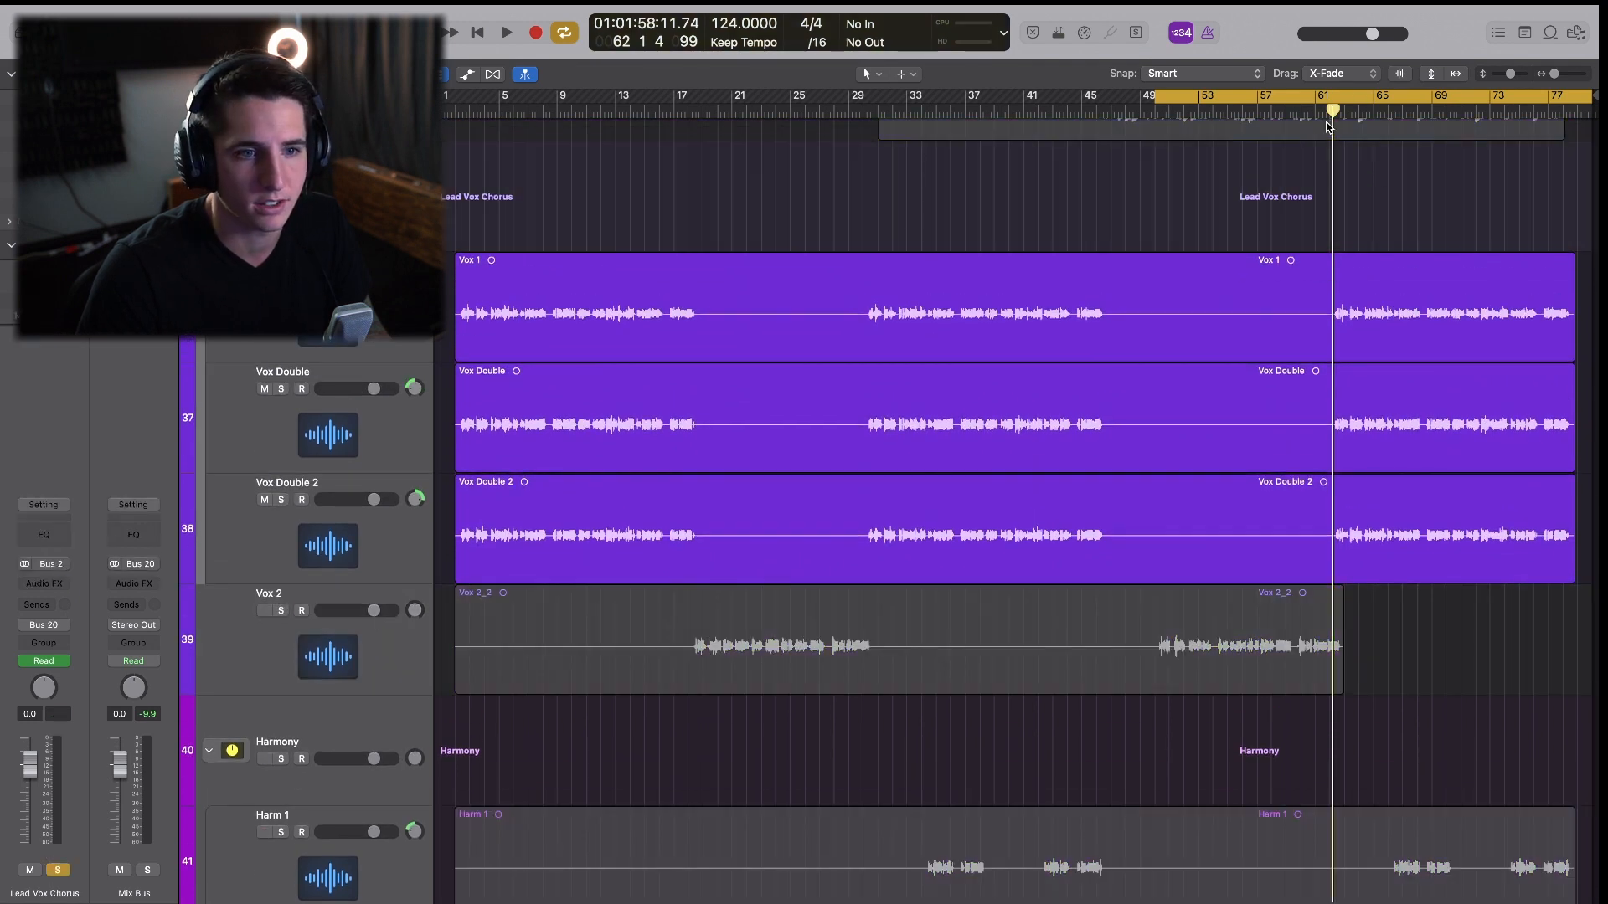
{"action": "left_click", "coordinate": [1325, 101]}
{"action": "left_click_drag", "start_coordinate": [1329, 111], "coordinate": [908, 175]}
{"action": "key", "text": "space"}
{"action": "scroll", "coordinate": [792, 418], "scroll_direction": "down", "scroll_amount": 3}
{"action": "scroll", "coordinate": [790, 421], "scroll_direction": "up", "scroll_amount": 3}
{"action": "scroll", "coordinate": [846, 439], "scroll_direction": "down", "scroll_amount": 10}
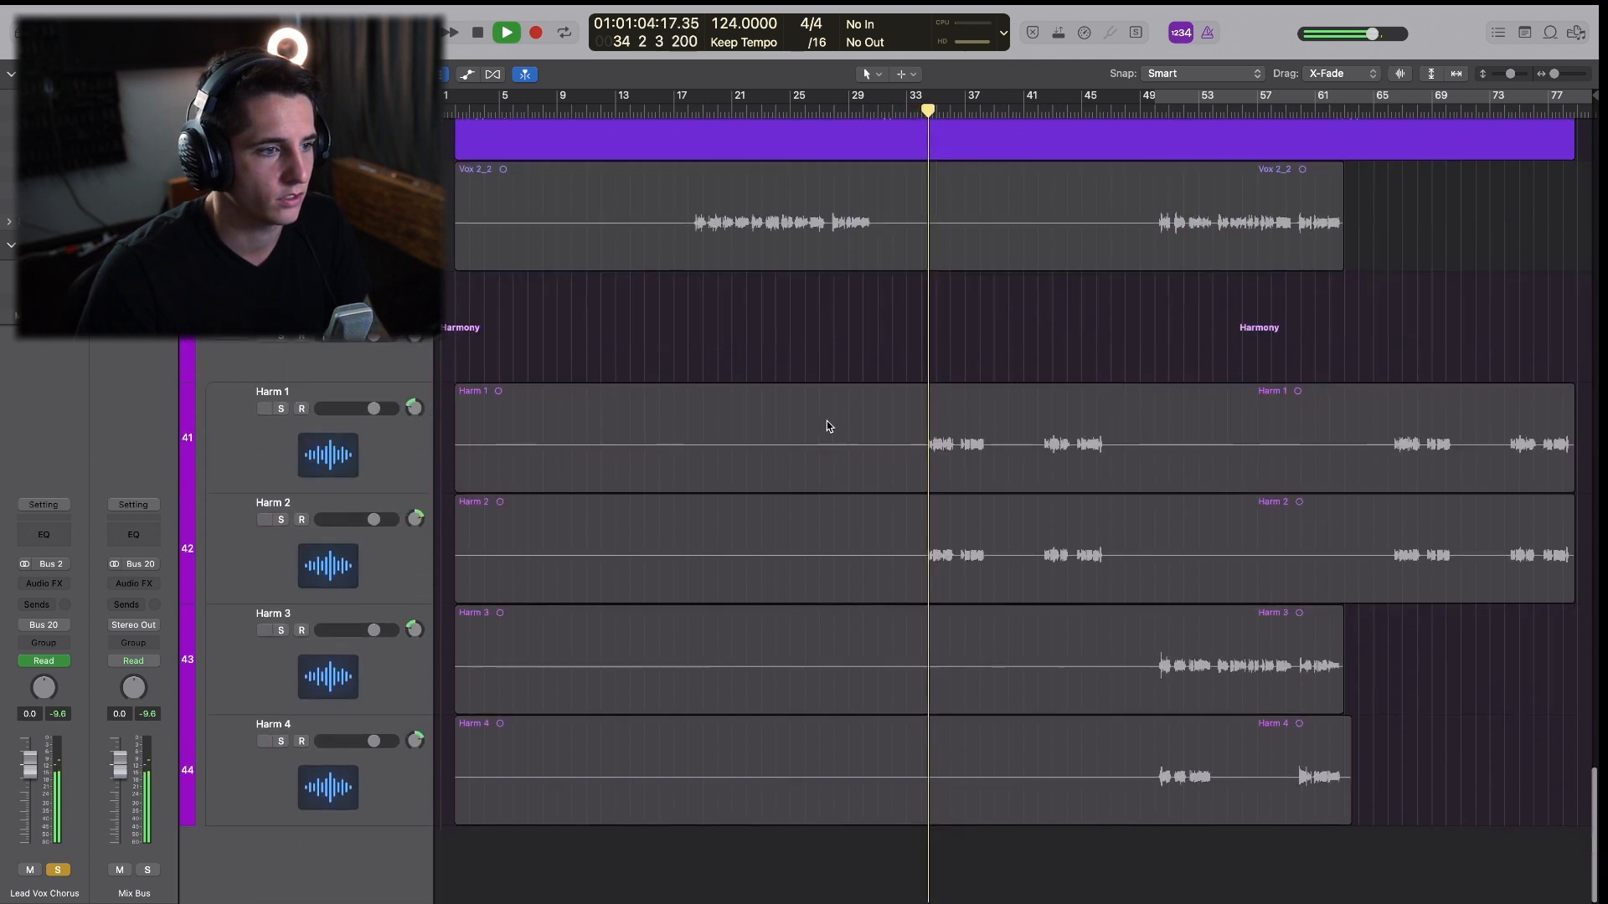
{"action": "key", "text": "space"}
Unsolo Lead Vox Chorus and copy the vocal Channel EQ onto the harmony tracks under the Harmony stack.
{"action": "left_click", "coordinate": [826, 336]}
{"action": "scroll", "coordinate": [827, 336], "scroll_direction": "up", "scroll_amount": 8}
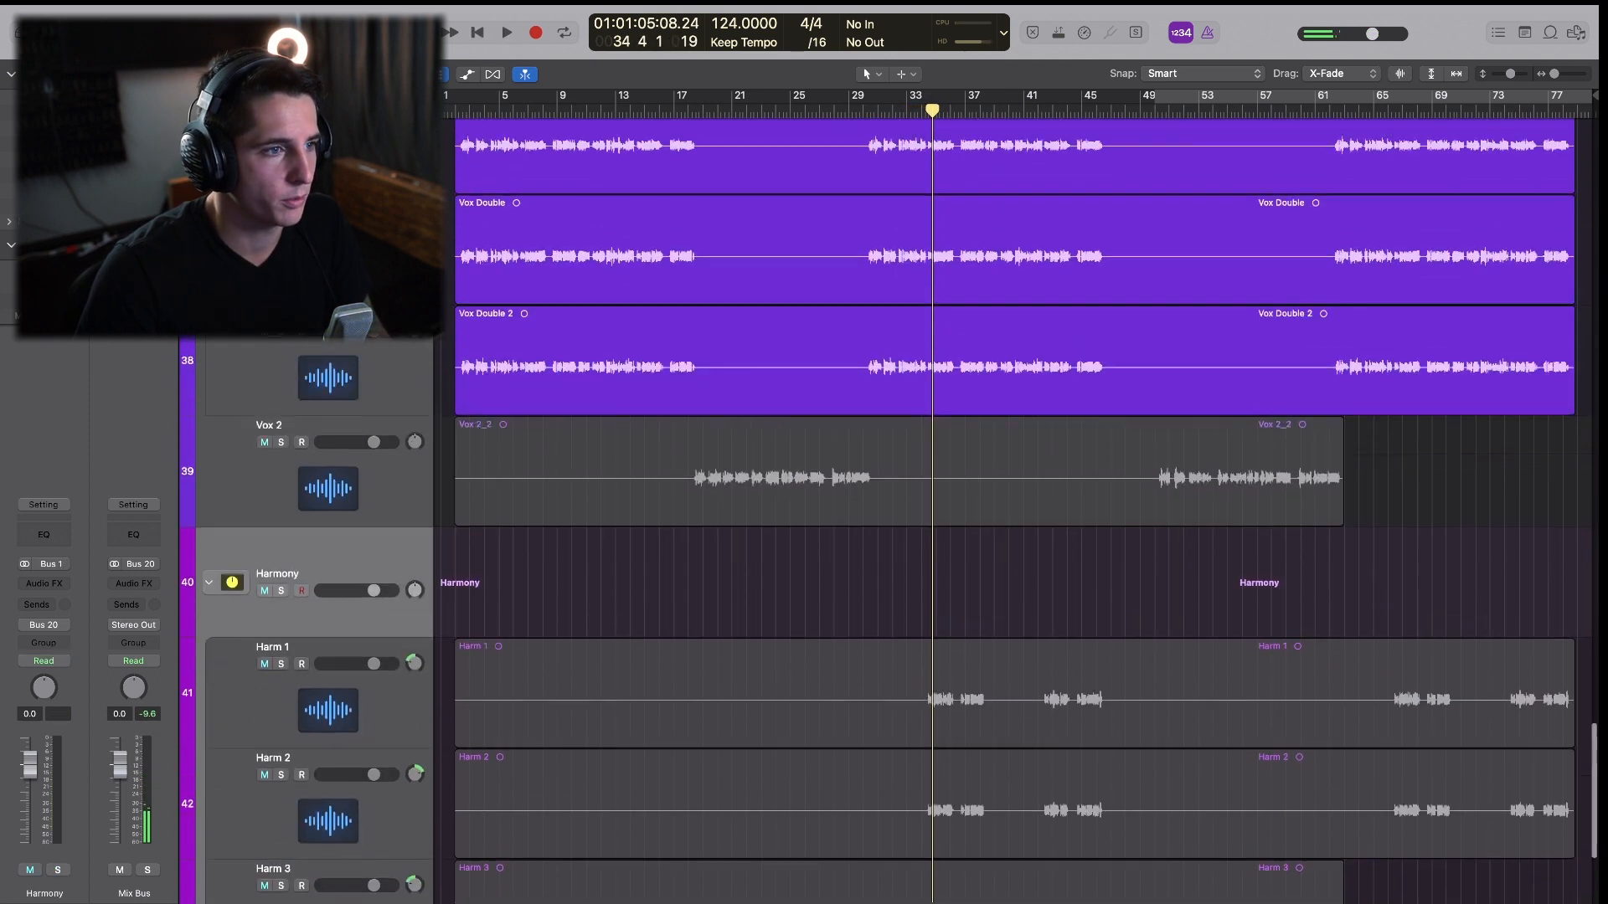
{"action": "left_click", "coordinate": [280, 167]}
{"action": "scroll", "coordinate": [369, 318], "scroll_direction": "down", "scroll_amount": 8}
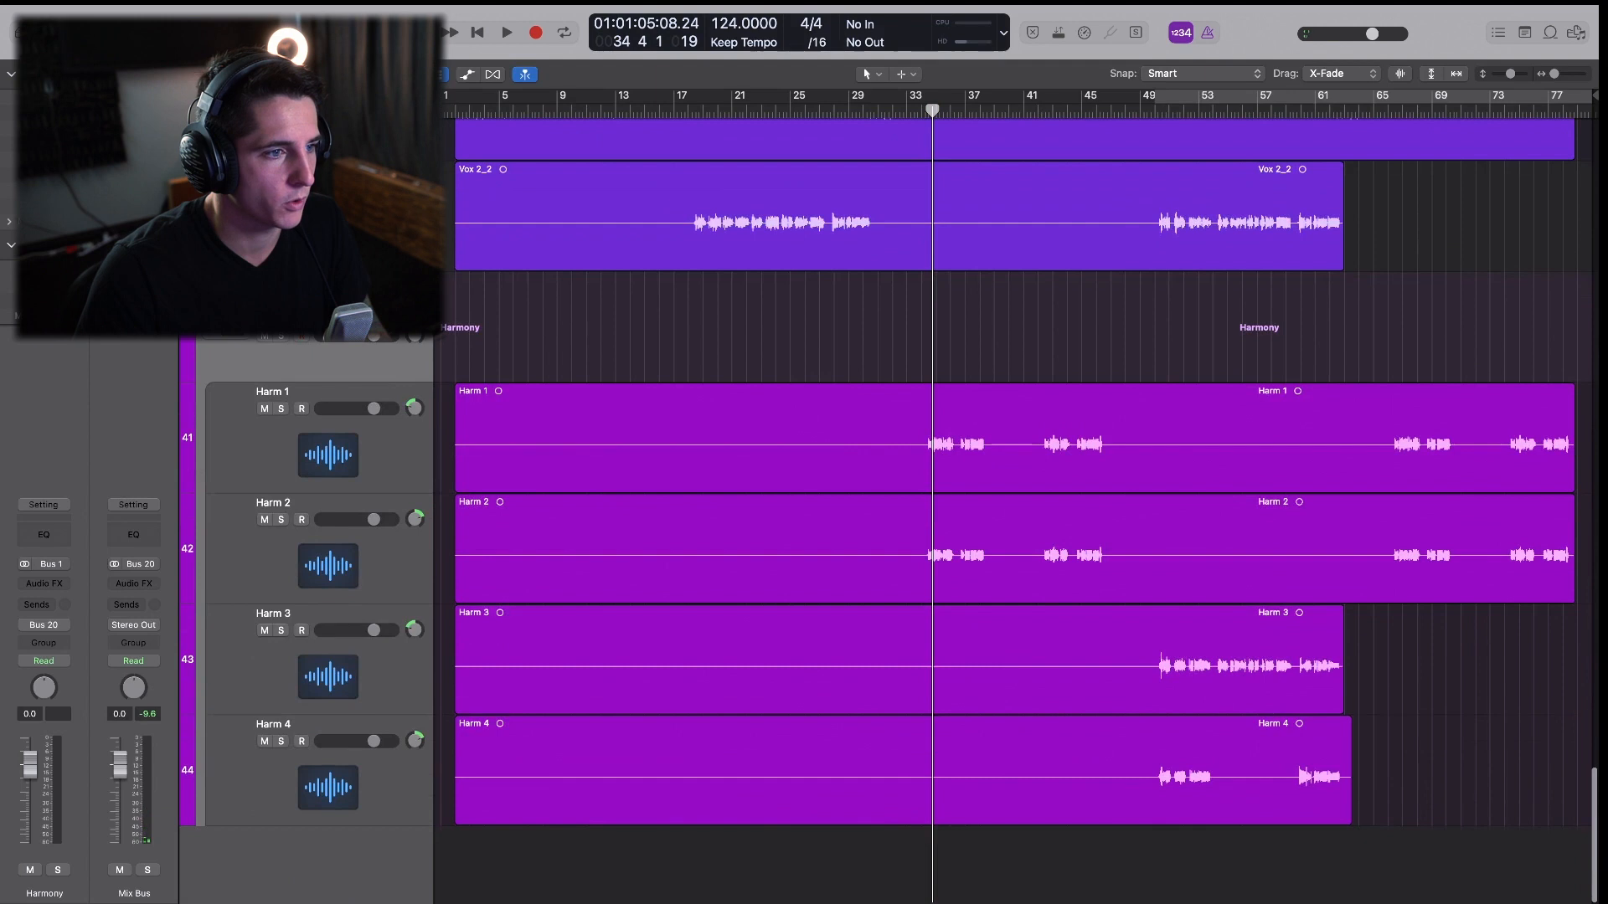
{"action": "key", "text": "x"}
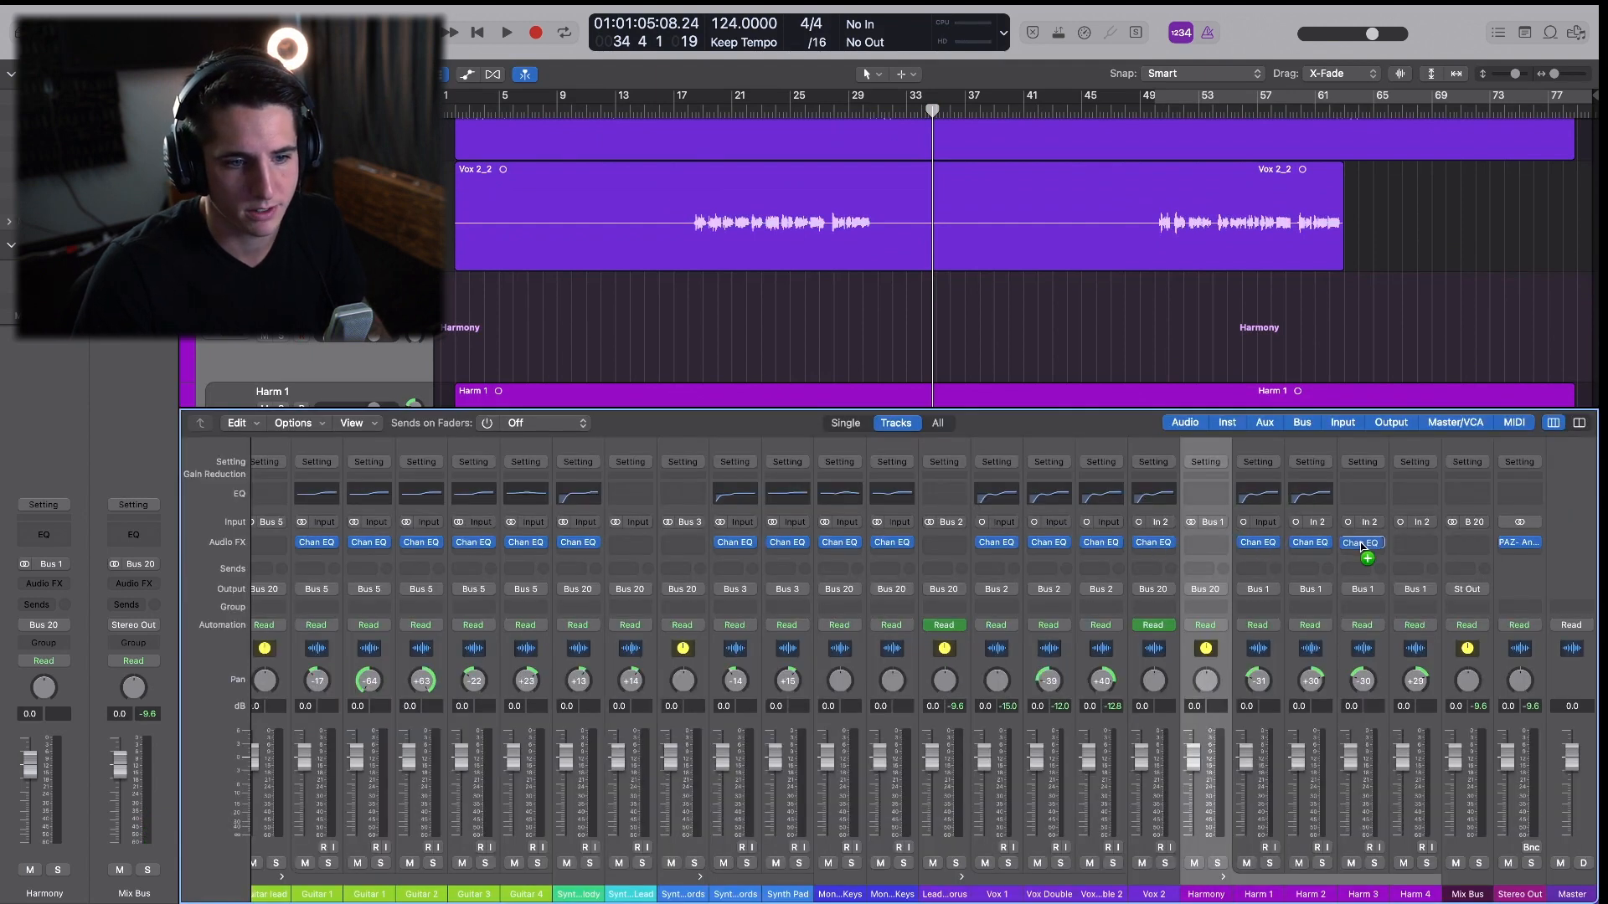
{"action": "left_click_drag", "start_coordinate": [1361, 545], "coordinate": [1466, 544]}
{"action": "scroll", "coordinate": [948, 288], "scroll_direction": "up", "scroll_amount": 5}
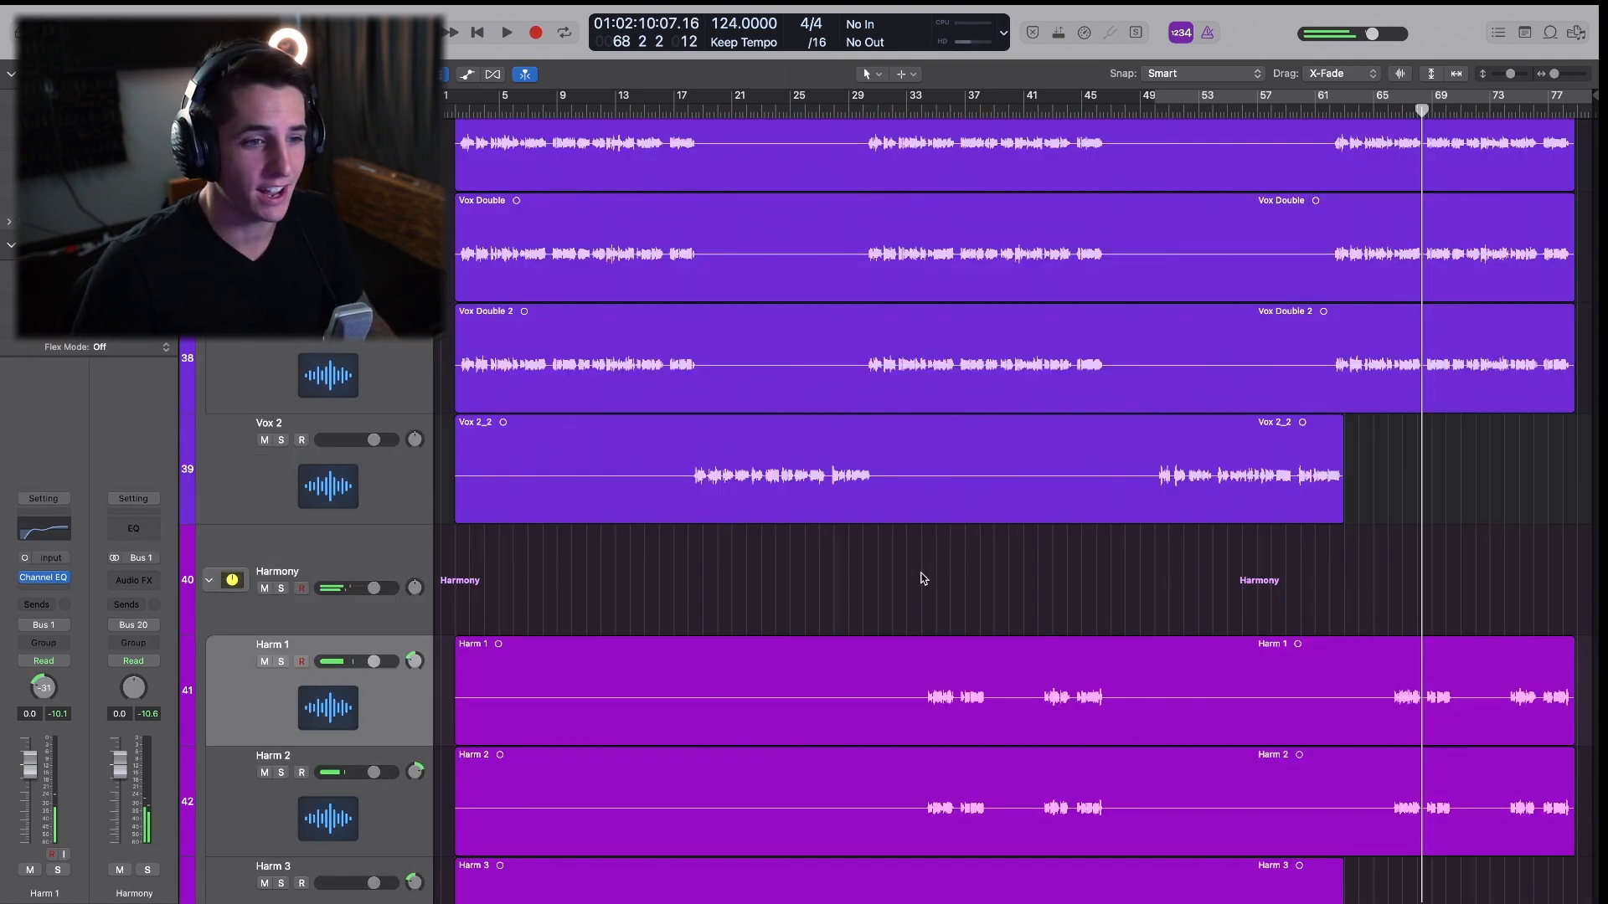
Show the mixer, return to the drum tracks, and set the cycle range to about bars 30 to 46.
{"action": "scroll", "coordinate": [953, 550], "scroll_direction": "up", "scroll_amount": 10}
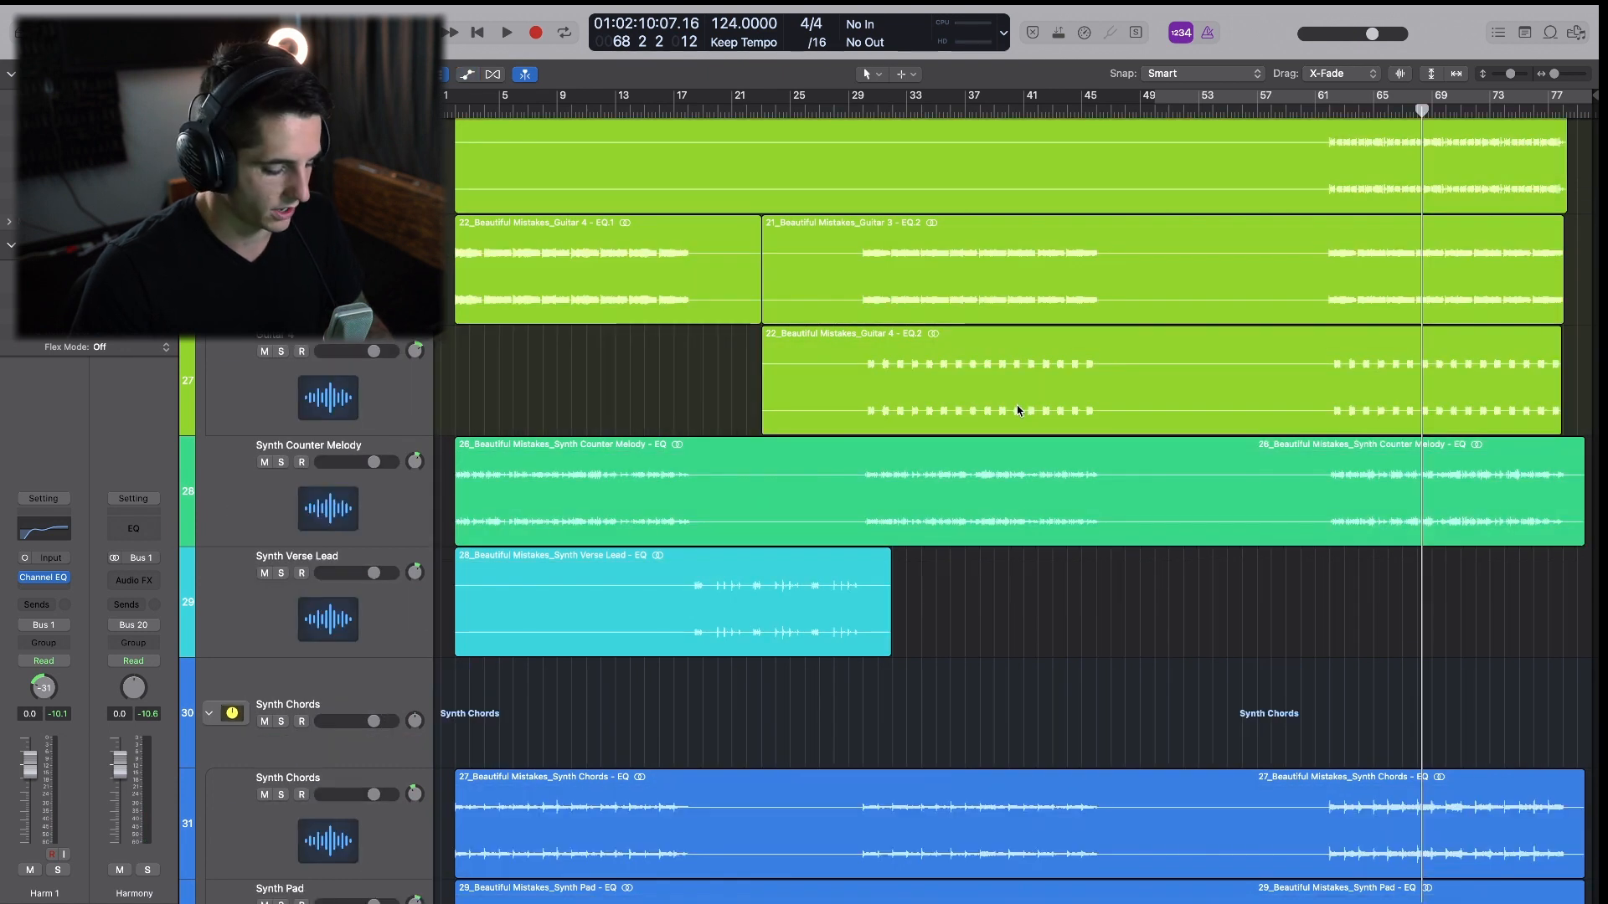
{"action": "key", "text": "x"}
{"action": "scroll", "coordinate": [1214, 274], "scroll_direction": "down", "scroll_amount": 6}
{"action": "scroll", "coordinate": [1216, 273], "scroll_direction": "up", "scroll_amount": 20}
{"action": "left_click_drag", "start_coordinate": [1206, 97], "coordinate": [820, 121]}
{"action": "left_click_drag", "start_coordinate": [820, 122], "coordinate": [955, 102]}
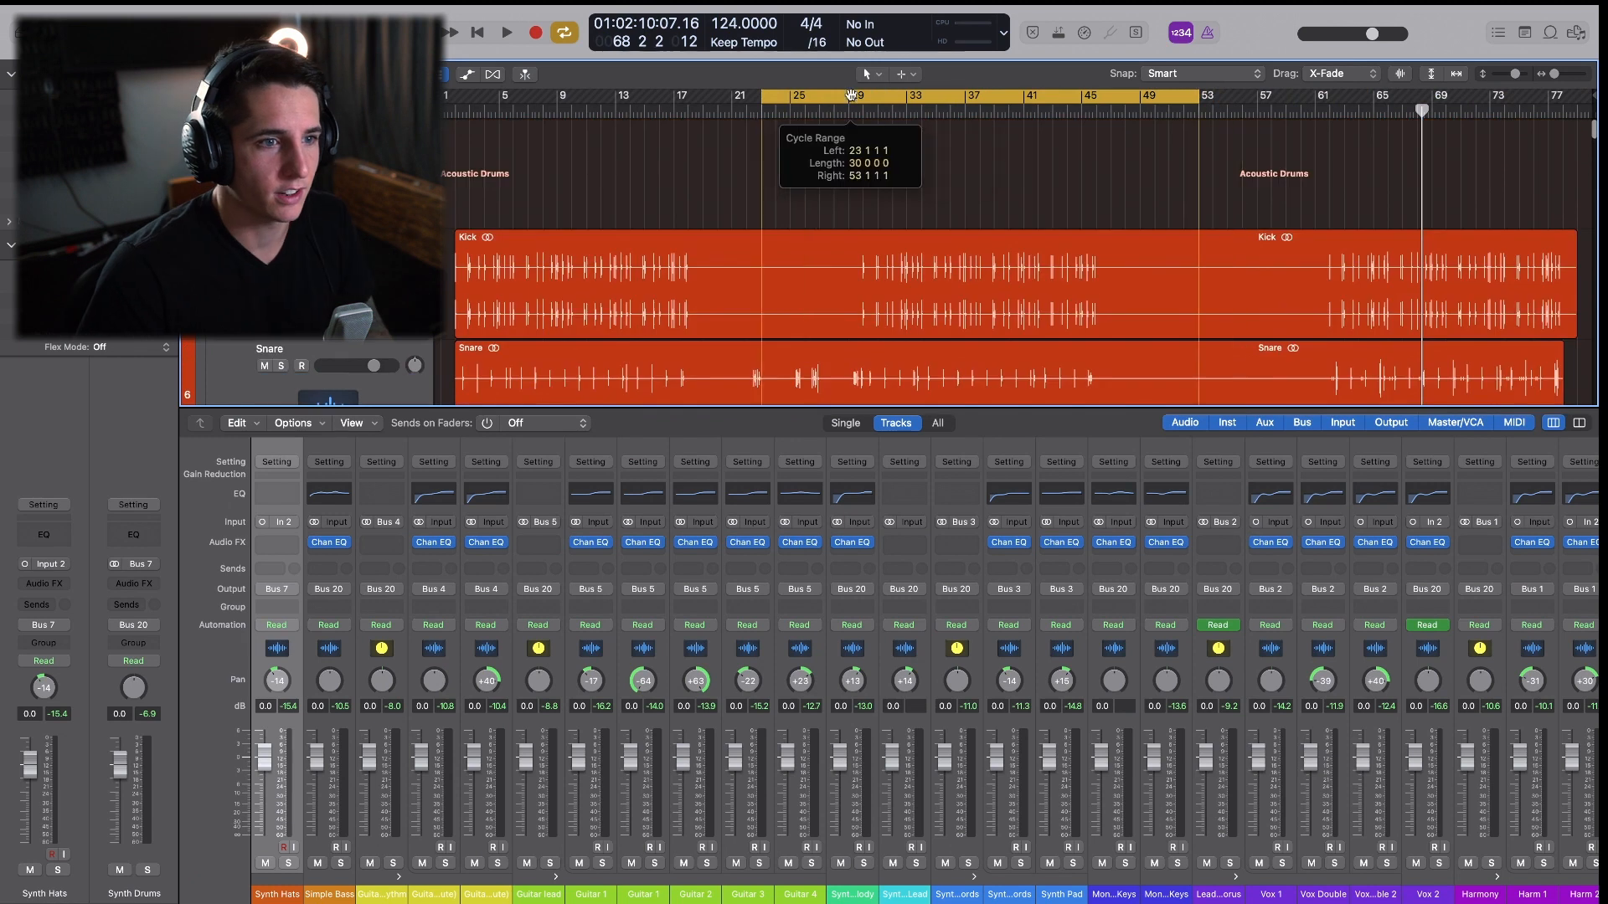
{"action": "left_click_drag", "start_coordinate": [1299, 104], "coordinate": [1097, 105]}
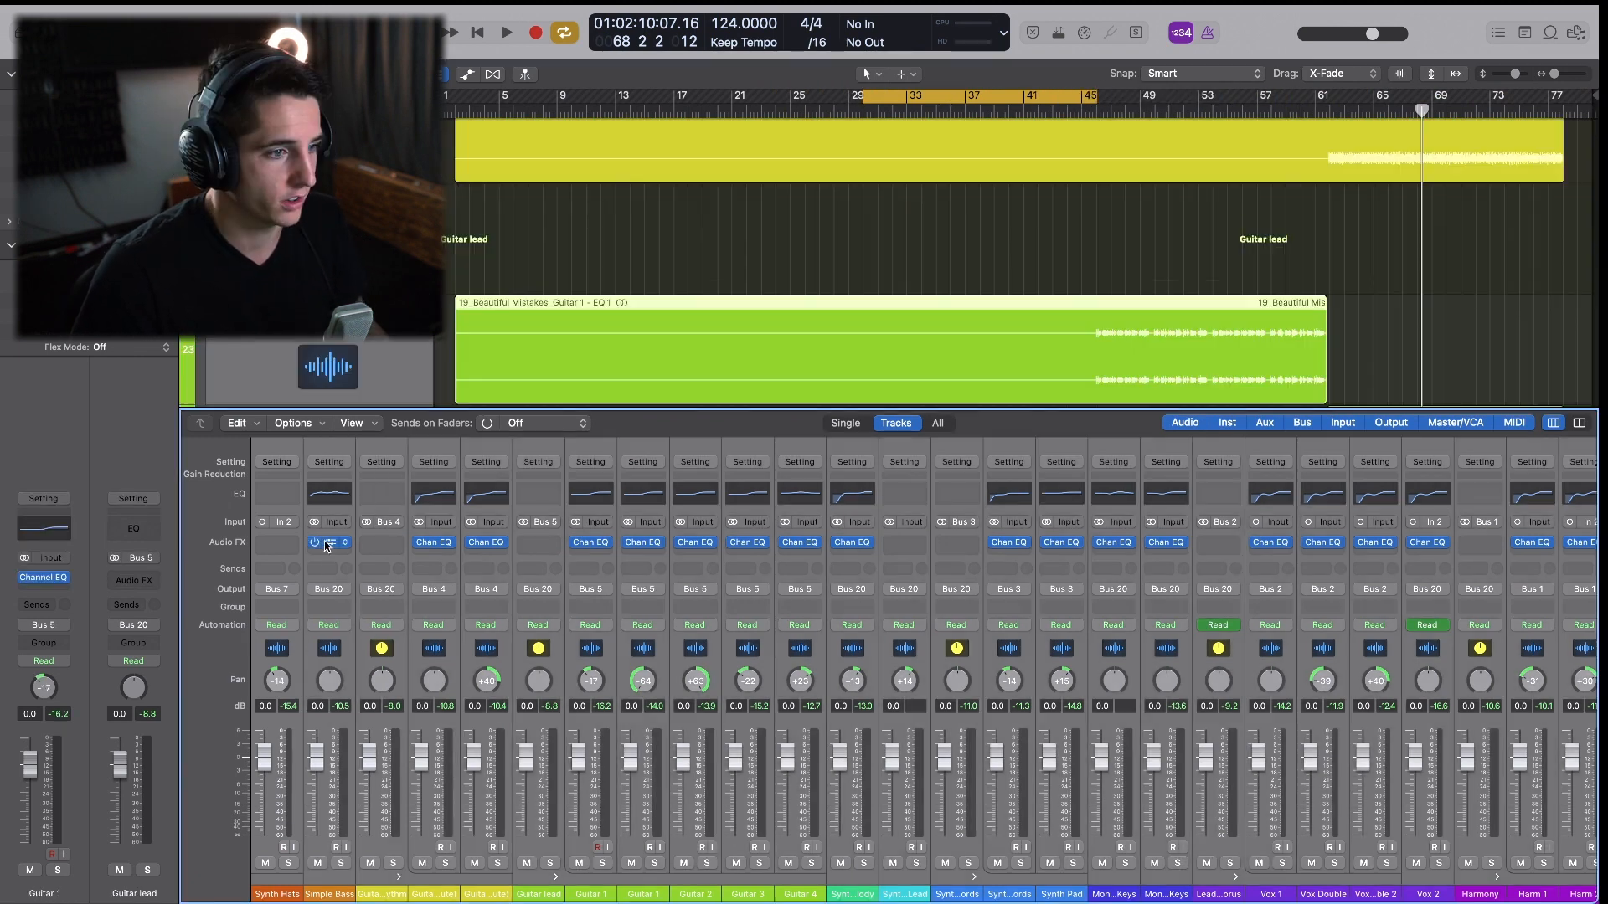
Bypass the Channel EQs on all tracks, play the cycled section, and switch them all back on to compare the mix.
{"action": "scroll", "coordinate": [933, 257], "scroll_direction": "down", "scroll_amount": 3}
{"action": "scroll", "coordinate": [937, 255], "scroll_direction": "up", "scroll_amount": 5}
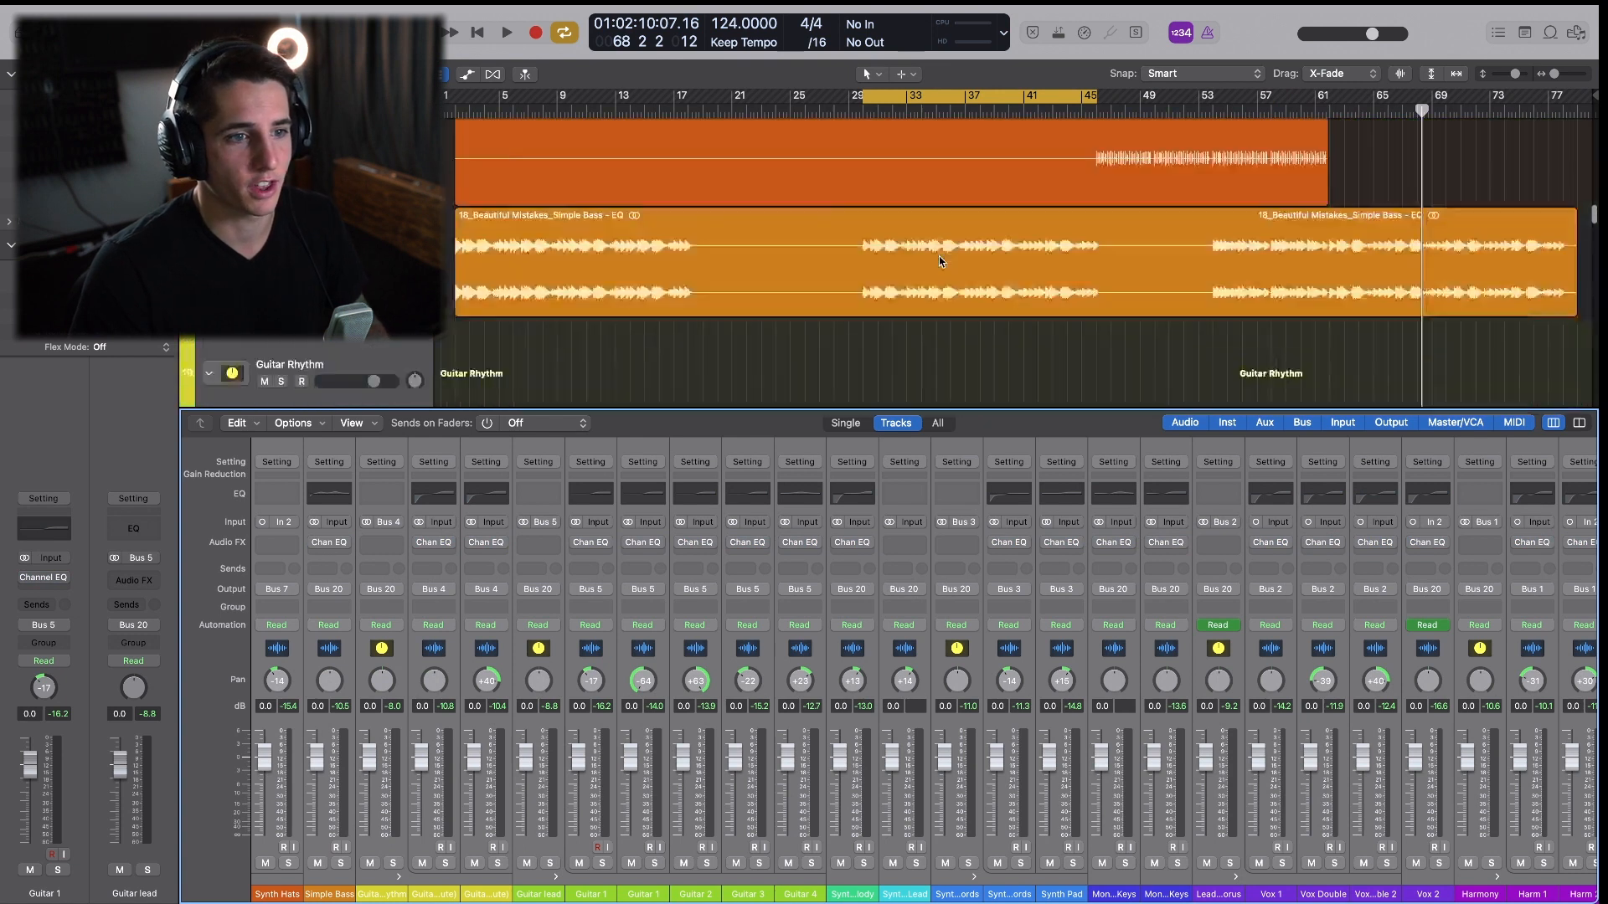
{"action": "scroll", "coordinate": [938, 255], "scroll_direction": "up", "scroll_amount": 5}
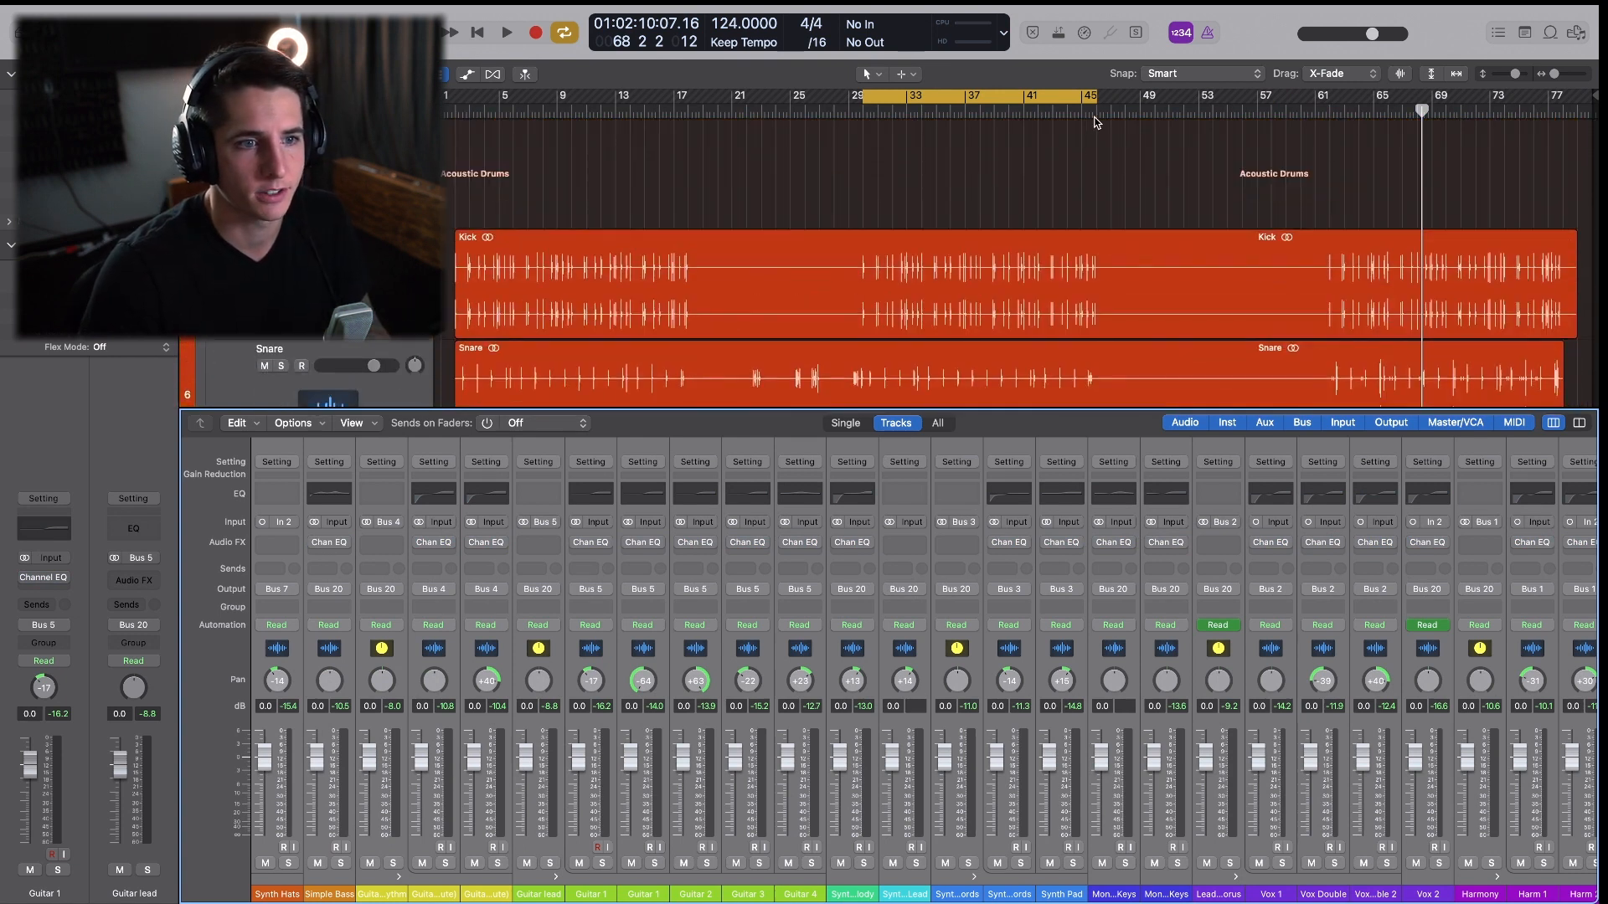
{"action": "key", "text": "space"}
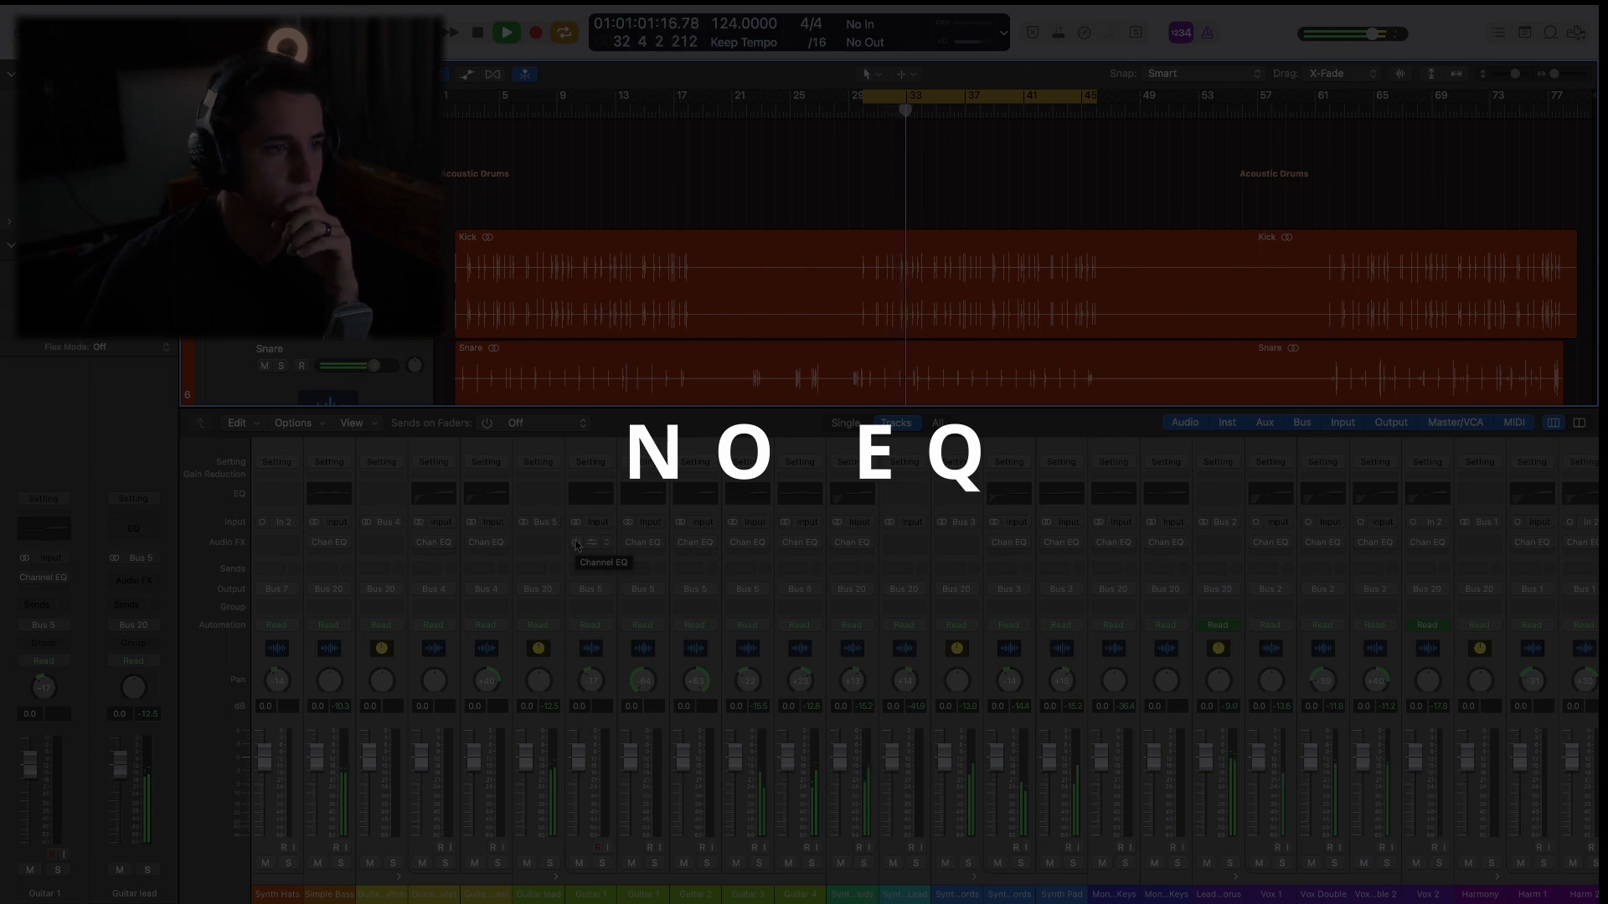
{"action": "left_click", "coordinate": [576, 543]}
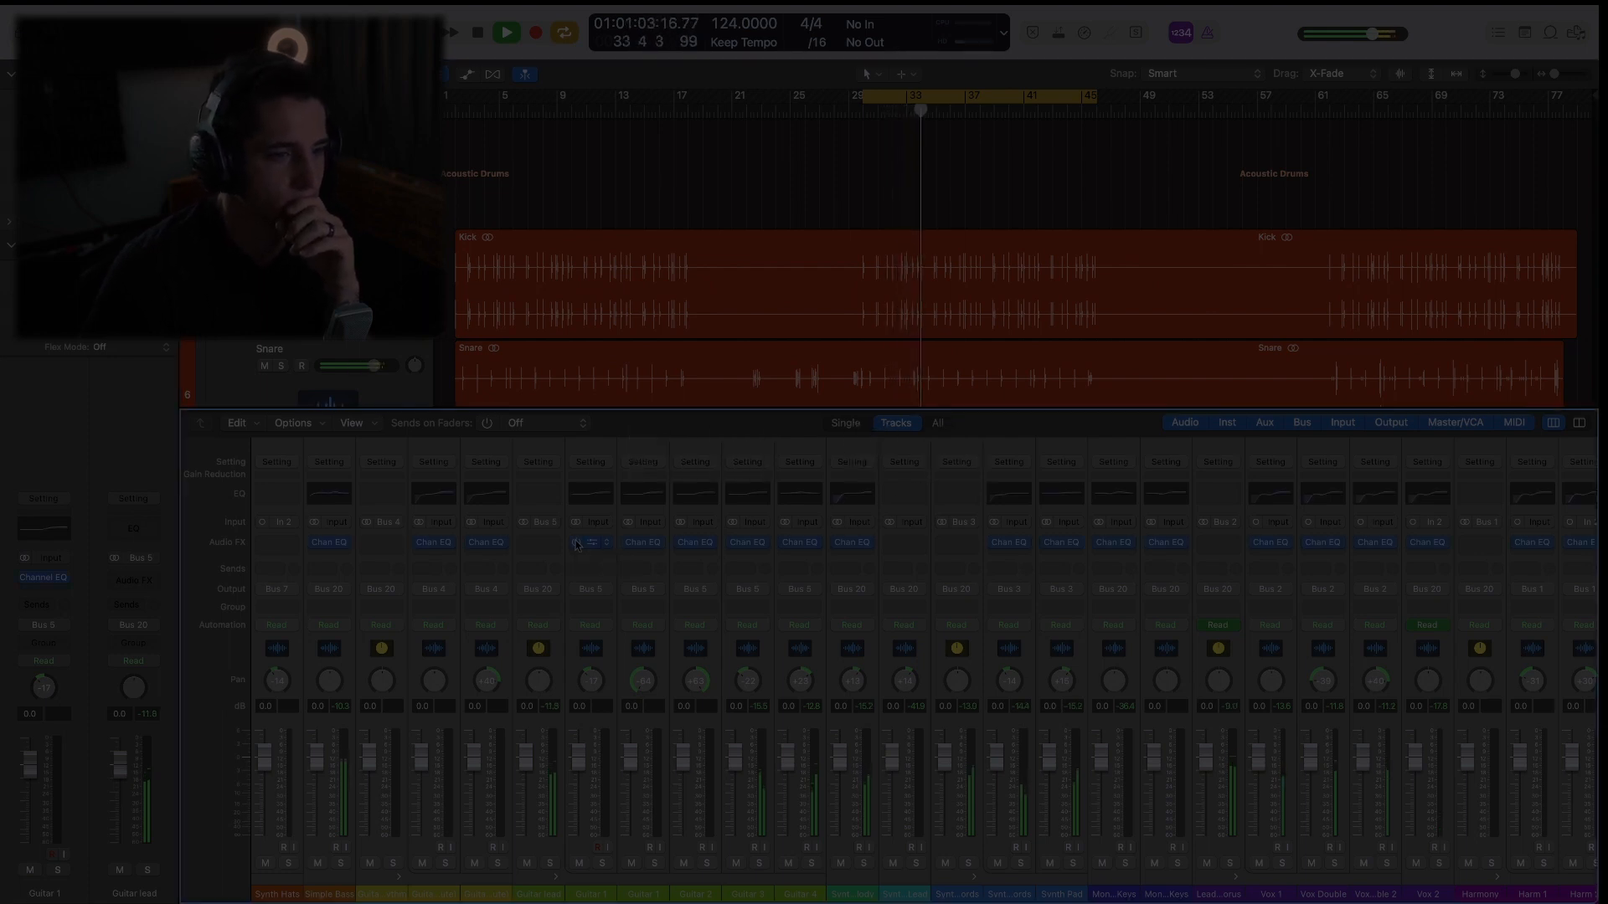